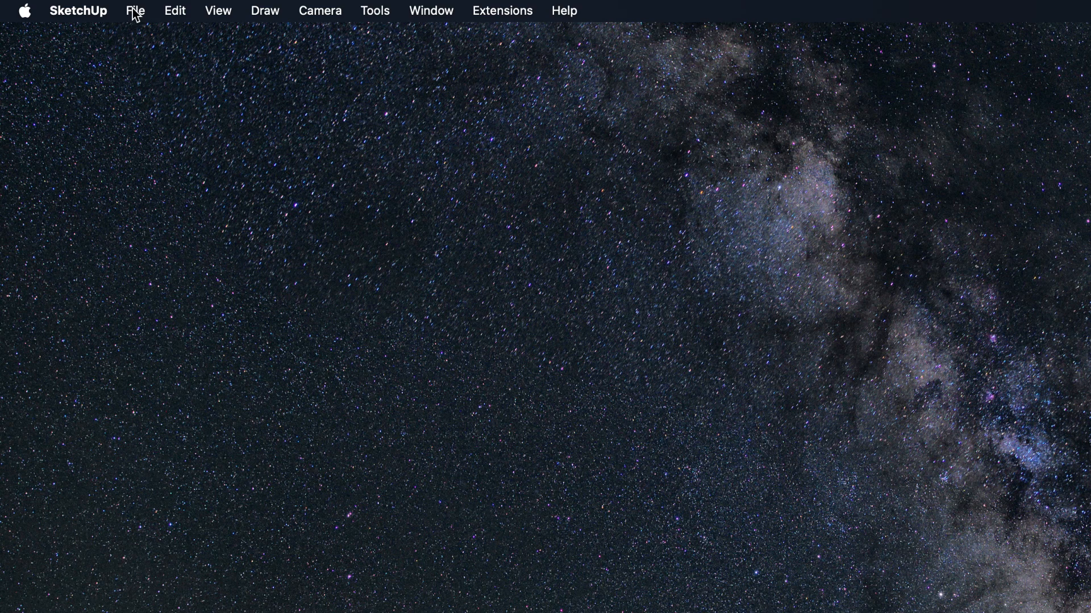
# - Create a new model from the Architectural Centimeters template and fit its window to the screen
pyautogui.click(136, 12)
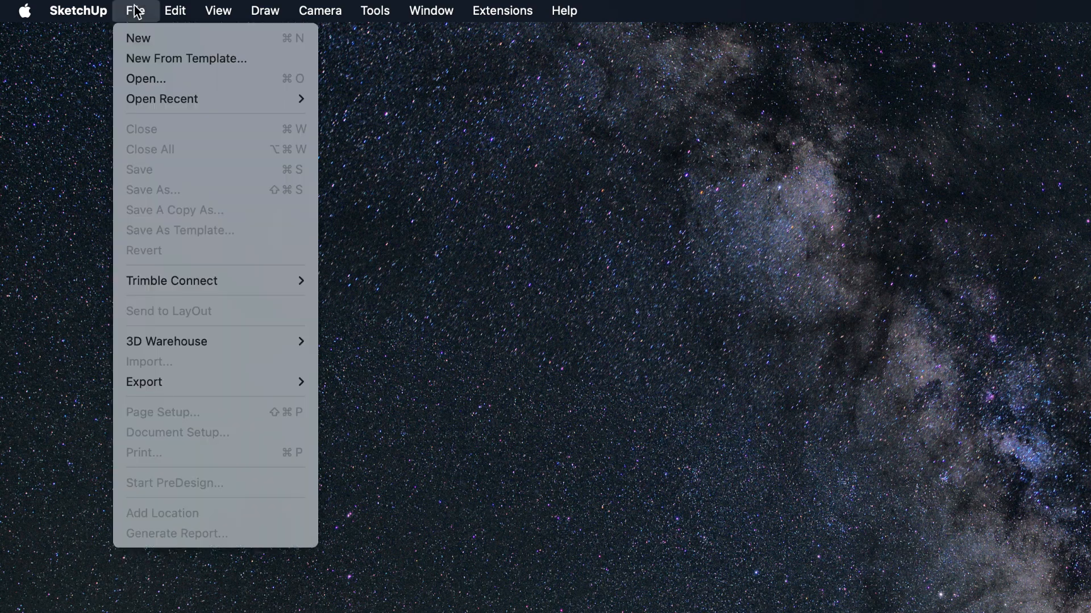
pyautogui.click(166, 59)
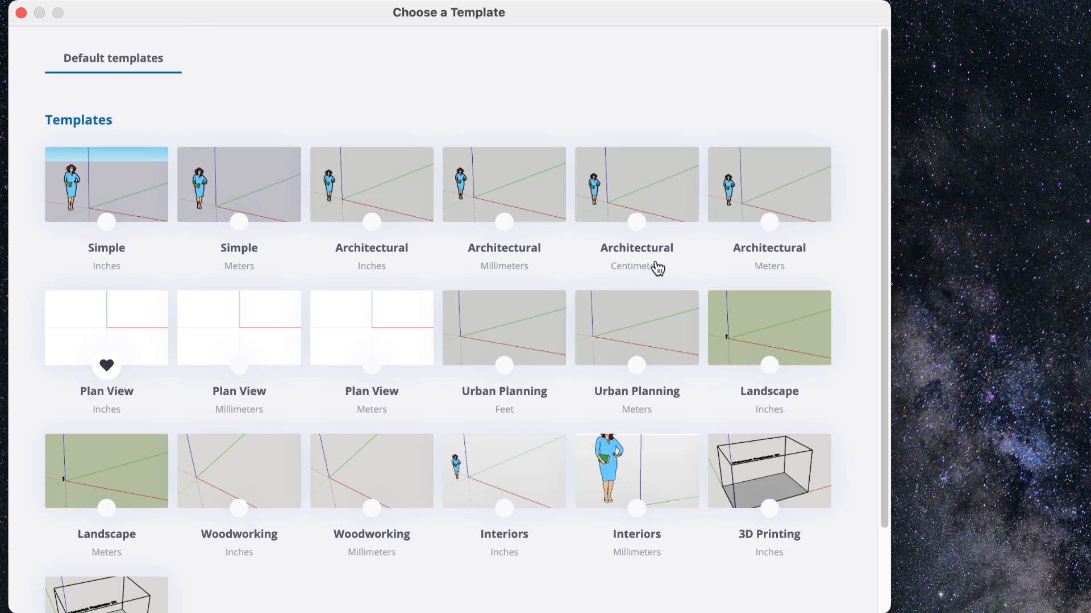
pyautogui.click(642, 195)
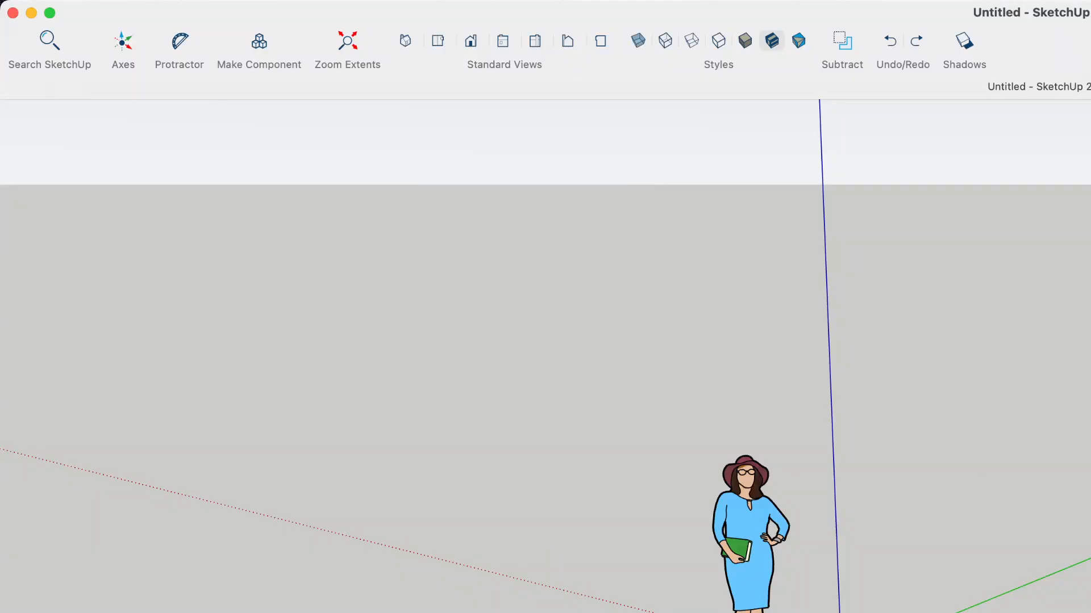
pyautogui.moveTo(1090, 612)
pyautogui.mouseDown()
pyautogui.moveTo(869, 587)
pyautogui.moveTo(872, 605)
pyautogui.moveTo(891, 609)
pyautogui.moveTo(1078, 612)
pyautogui.mouseUp()
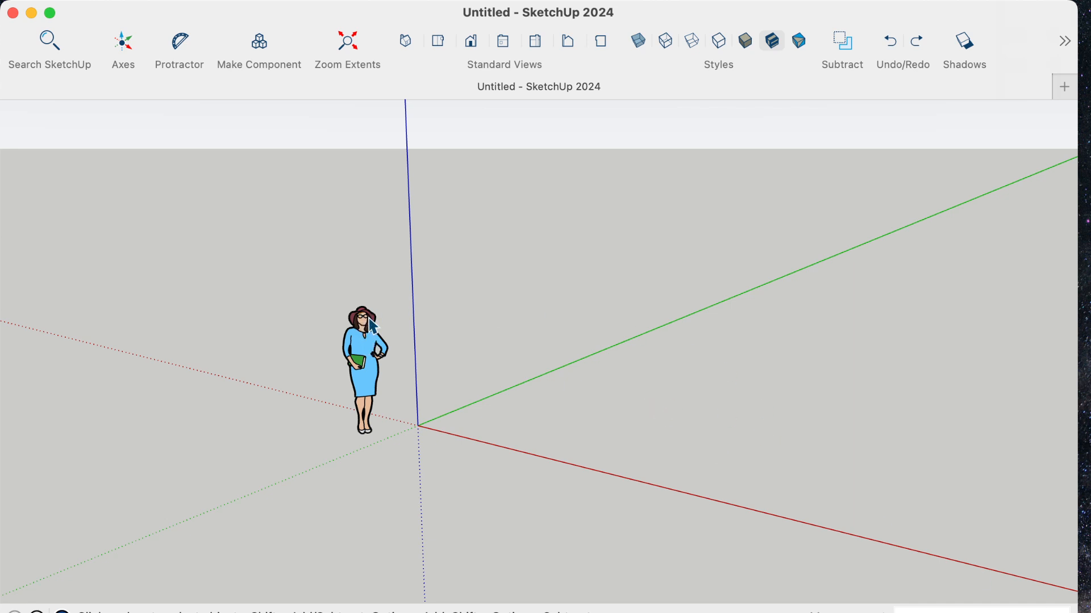
# - Show the Large Tool Set palette and place it along the edge of the drawing area
pyautogui.moveTo(381, 2)
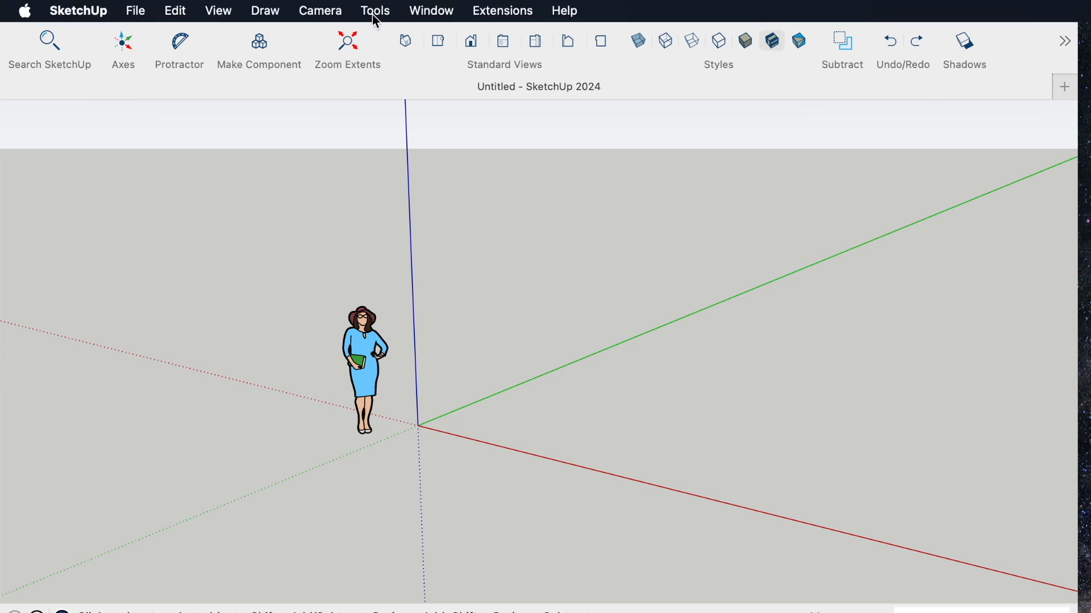
pyautogui.click(377, 12)
pyautogui.click(377, 13)
pyautogui.click(221, 9)
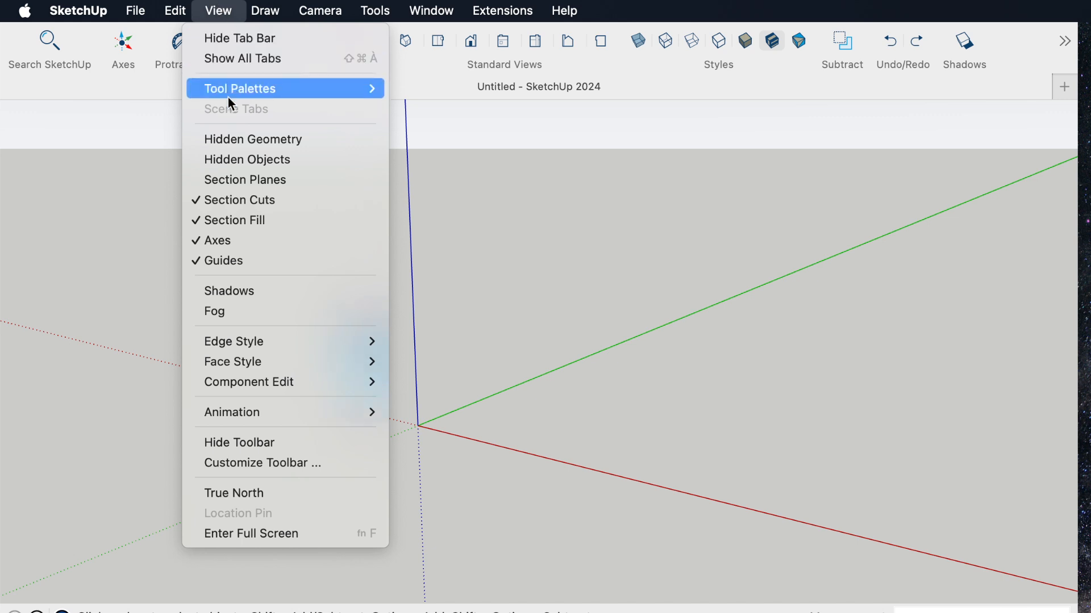
pyautogui.moveTo(227, 90)
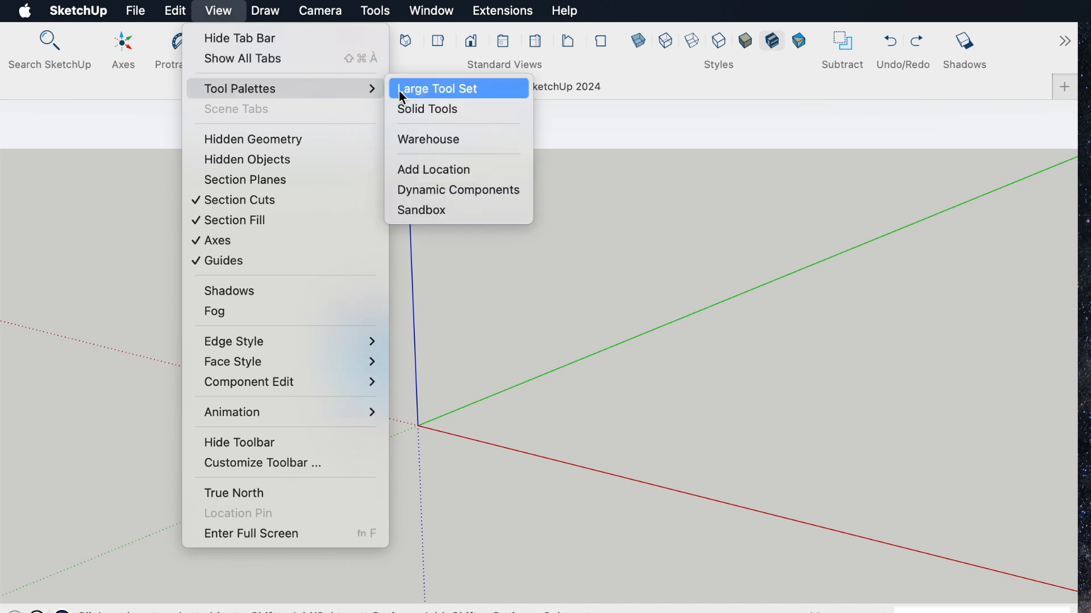
pyautogui.click(442, 91)
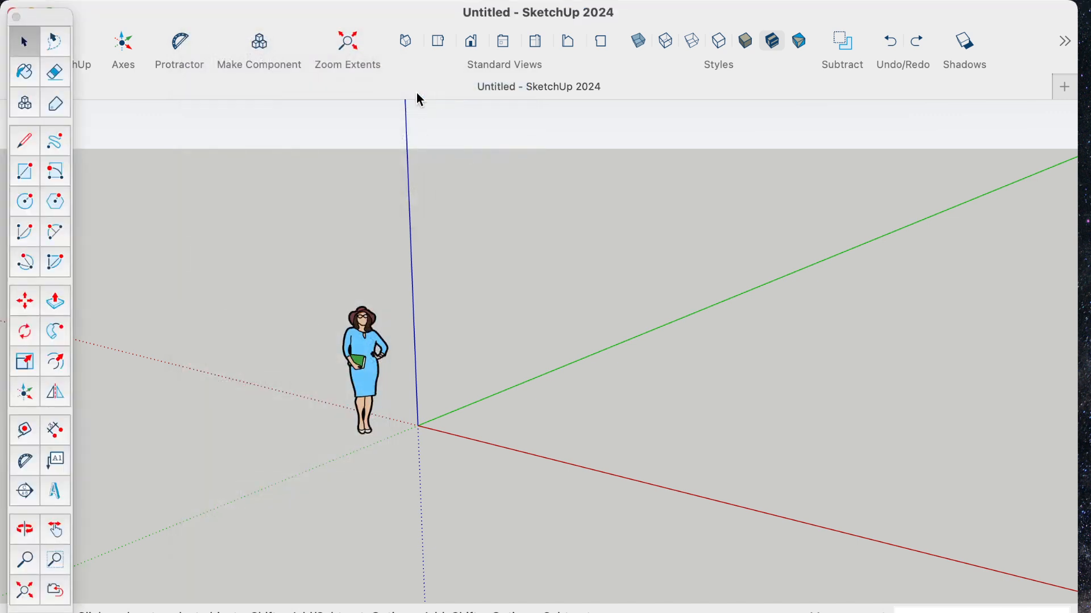
pyautogui.moveTo(67, 20); pyautogui.dragTo(57, 11)
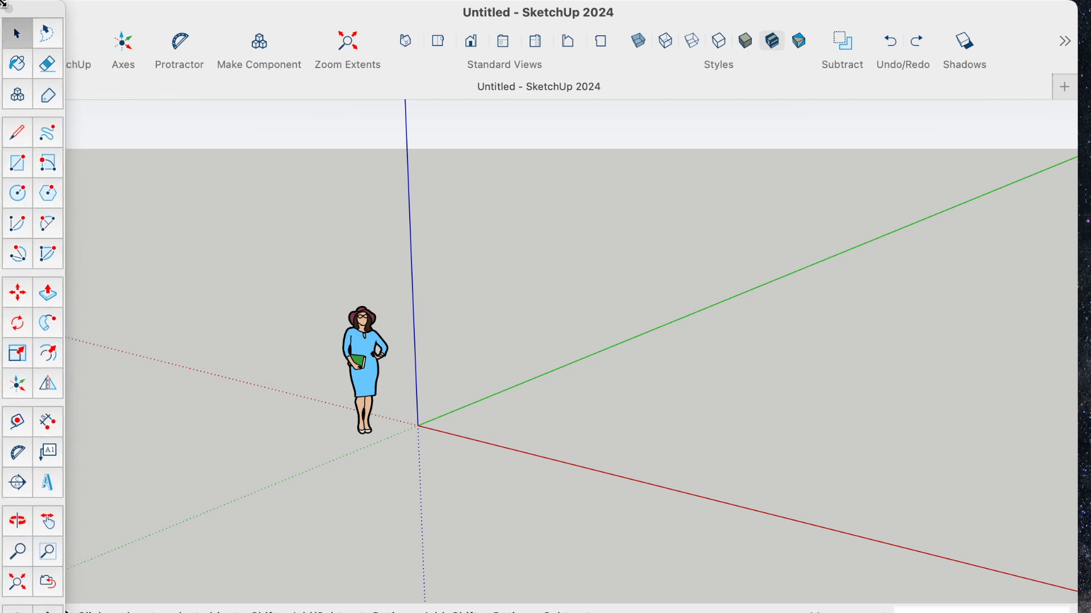
pyautogui.moveTo(46, 16); pyautogui.dragTo(66, 15)
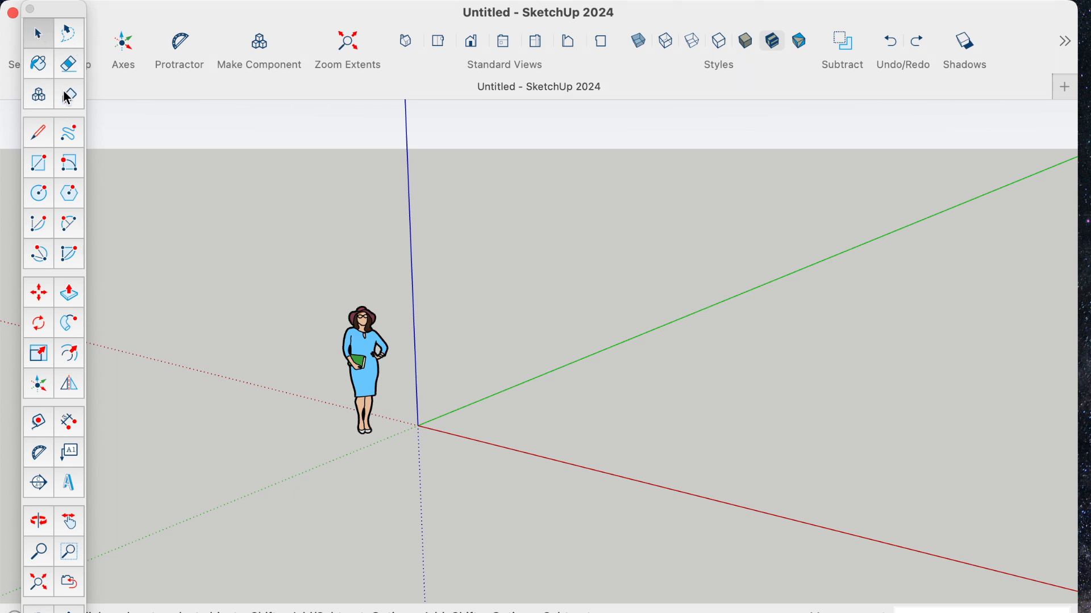
pyautogui.click(41, 35)
pyautogui.click(39, 420)
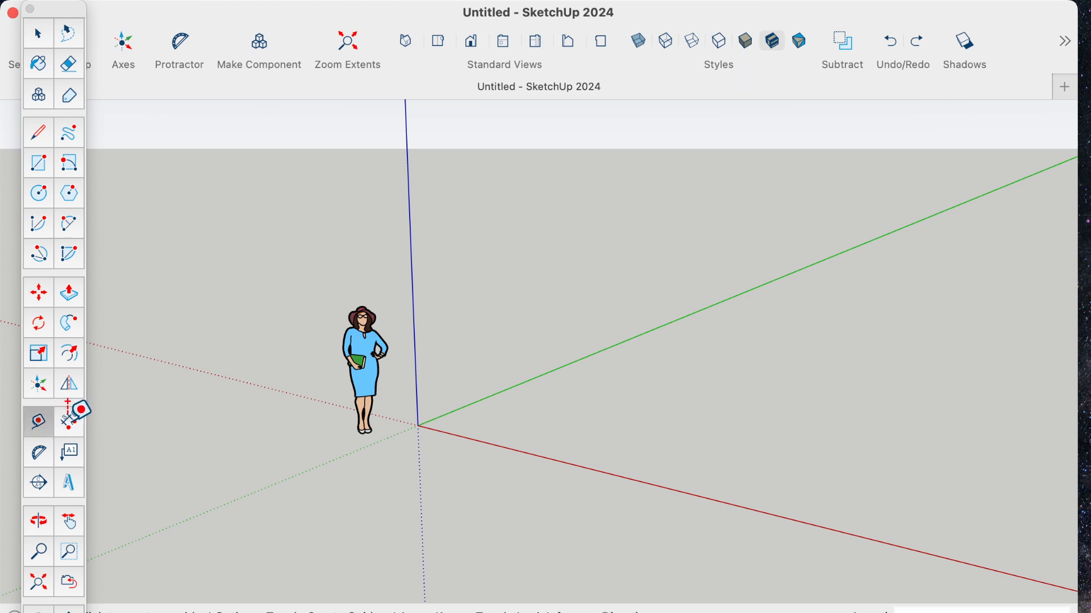
pyautogui.click(71, 422)
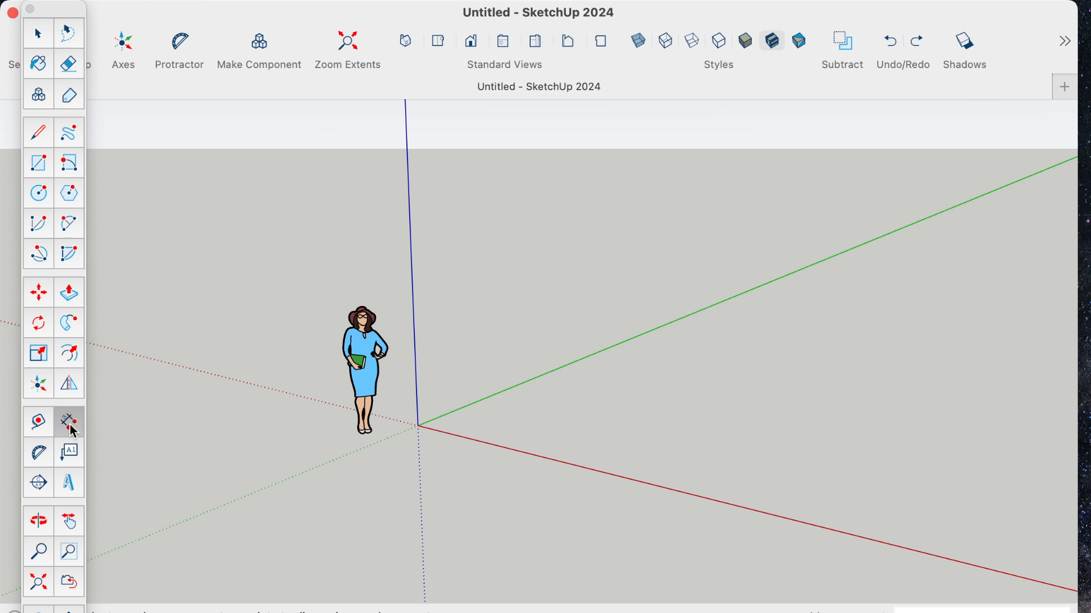
pyautogui.click(70, 525)
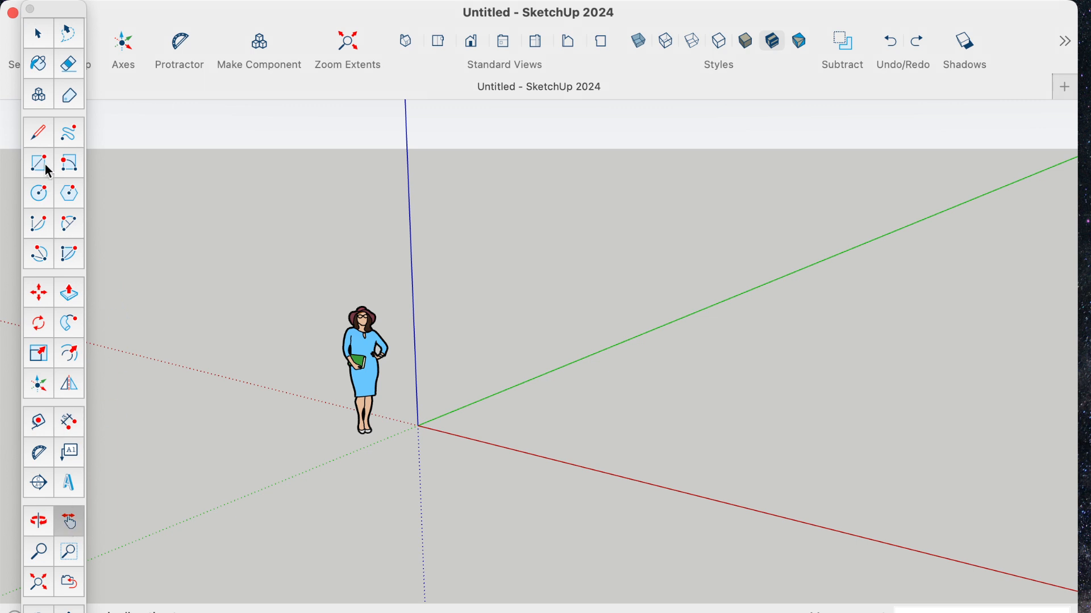
pyautogui.click(35, 135)
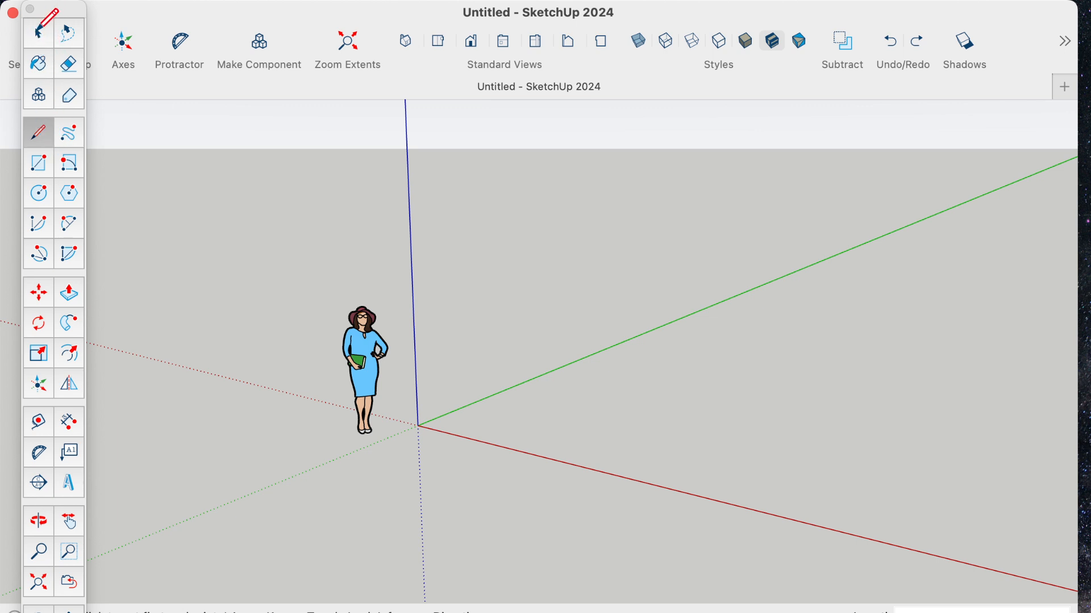
pyautogui.click(38, 32)
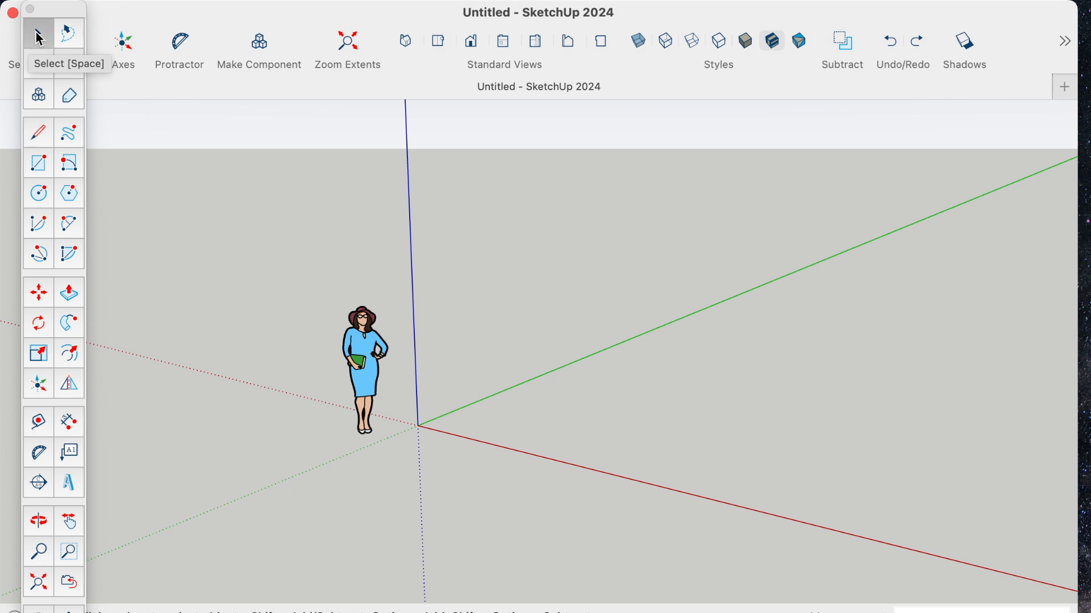
pyautogui.click(40, 138)
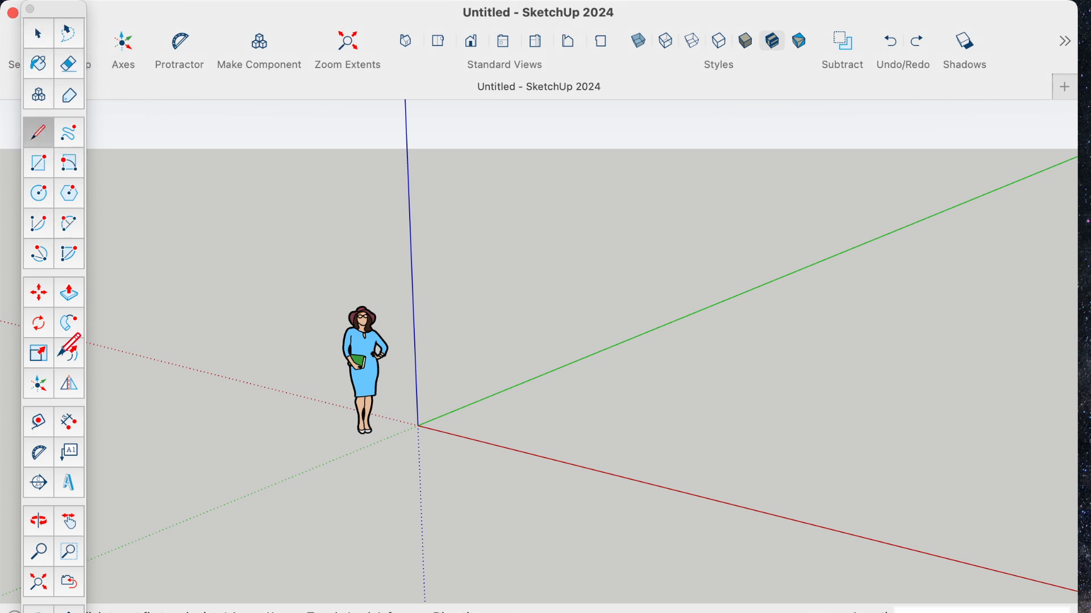
pyautogui.click(39, 389)
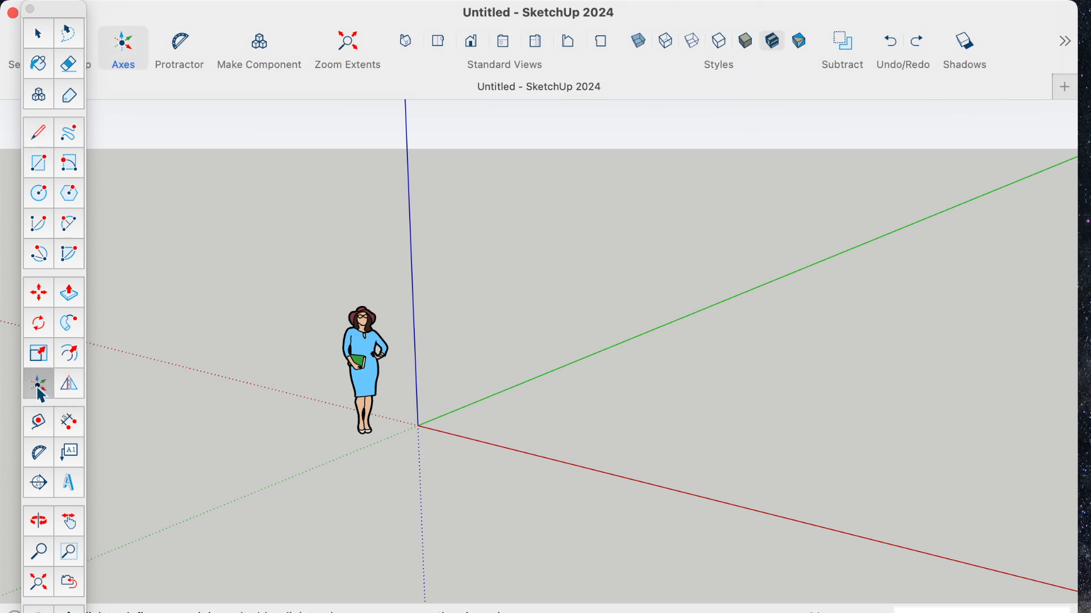
pyautogui.click(40, 420)
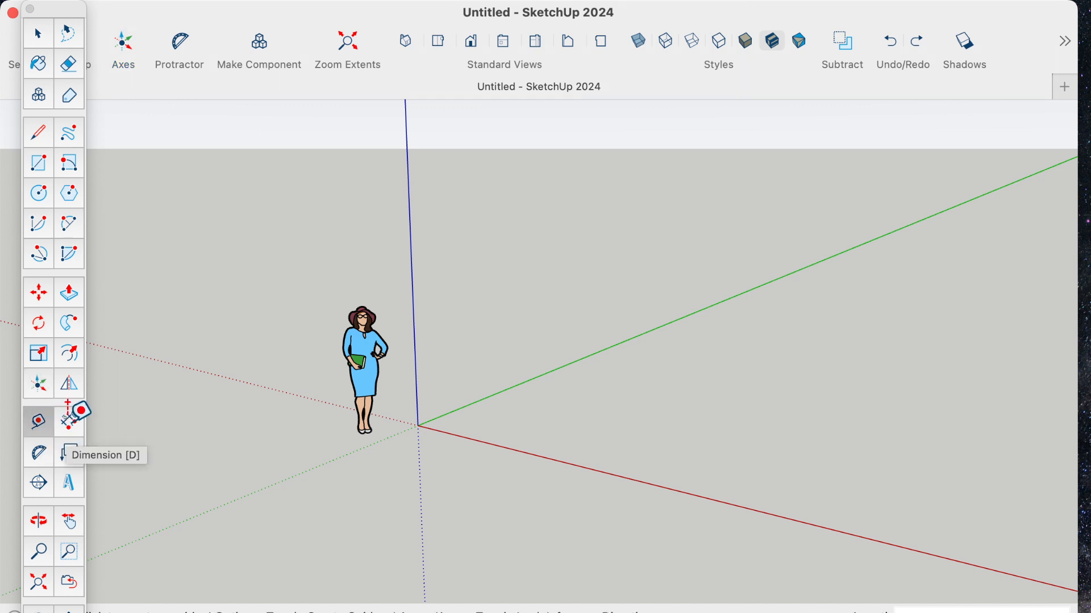
pyautogui.click(70, 421)
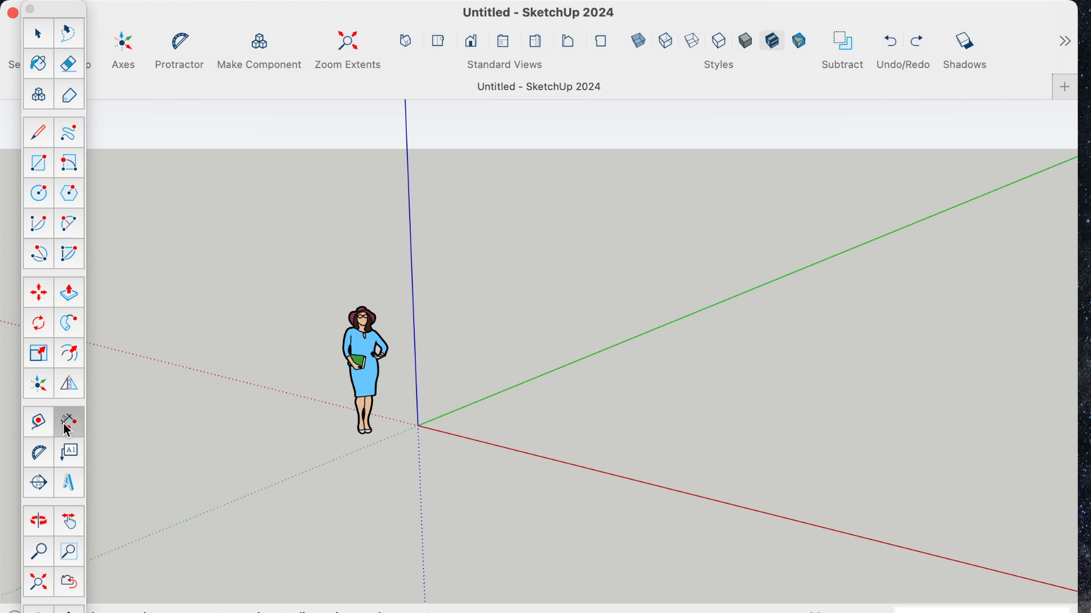
# - Delete the standing human scale figure from the model
pyautogui.click(42, 588)
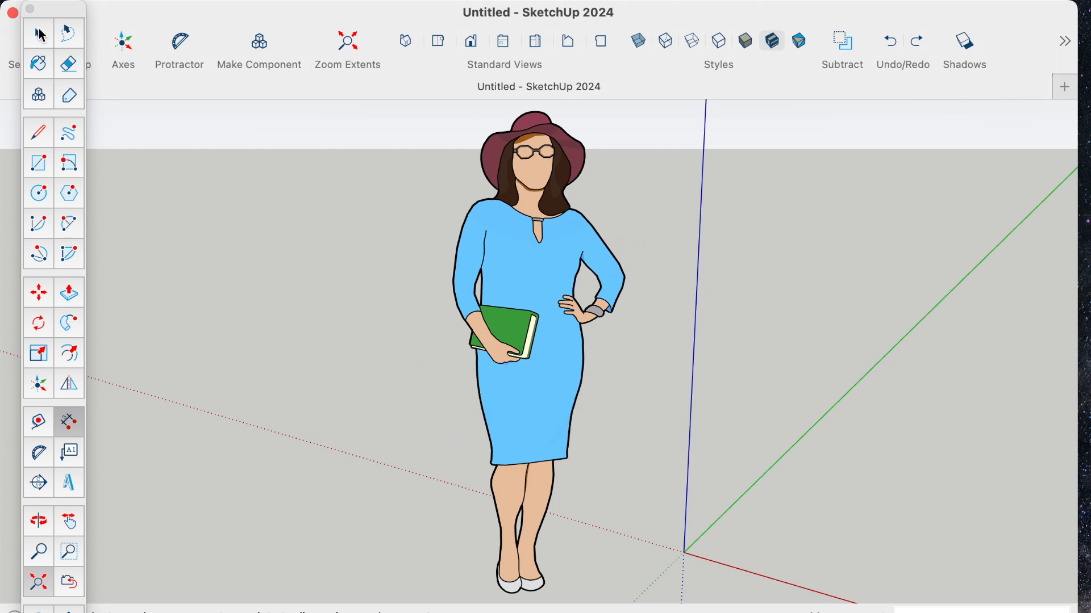
pyautogui.click(41, 42)
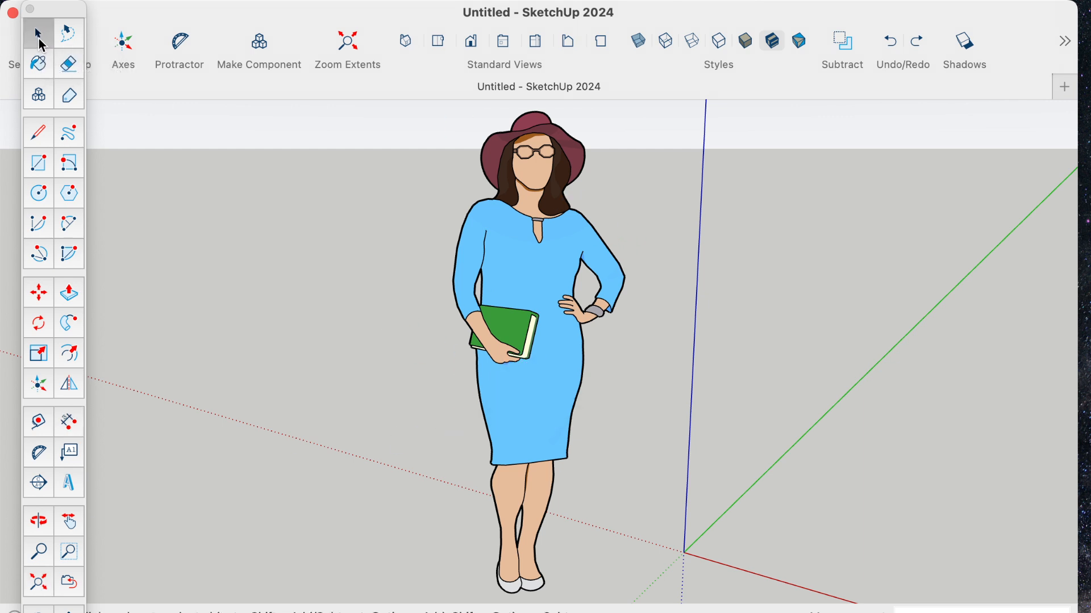
pyautogui.click(544, 243)
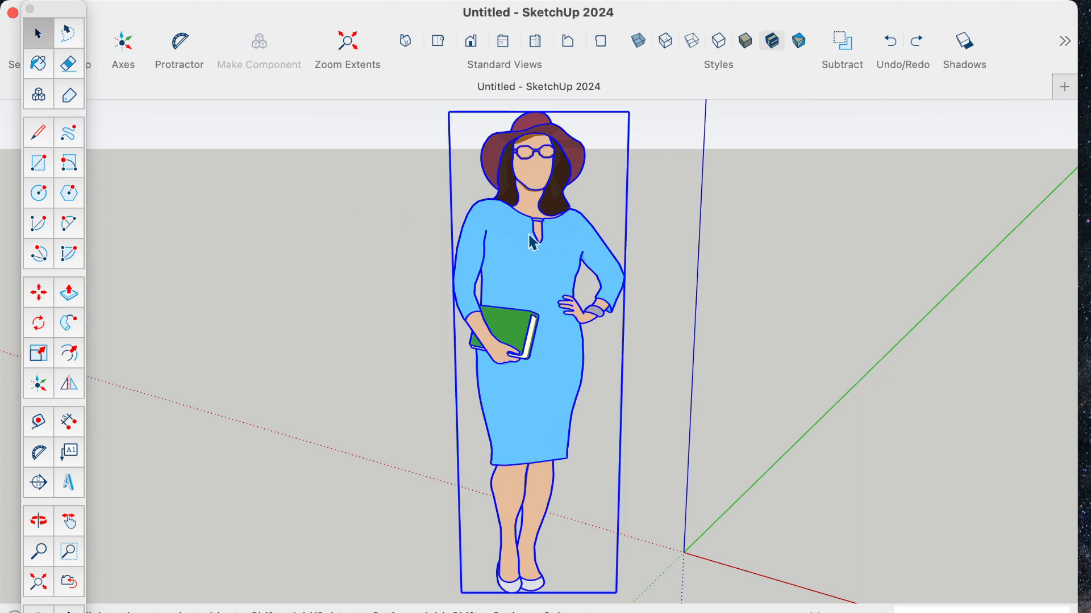
pyautogui.press('Delete')
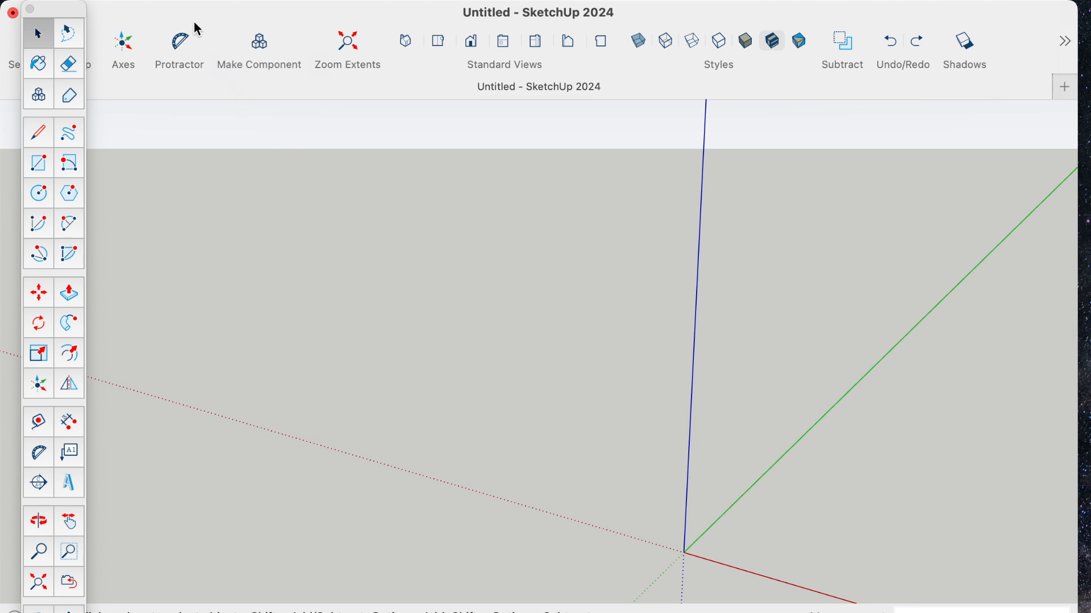
# - Import PlanIncliné2D_feuilleDesPointsNew - 1.jpeg as an image from the Labo02_H25_PlanIncliné2D folder, within NYA, NYA LABO, CLG LABO 2025
pyautogui.moveTo(171, 6)
pyautogui.click(136, 11)
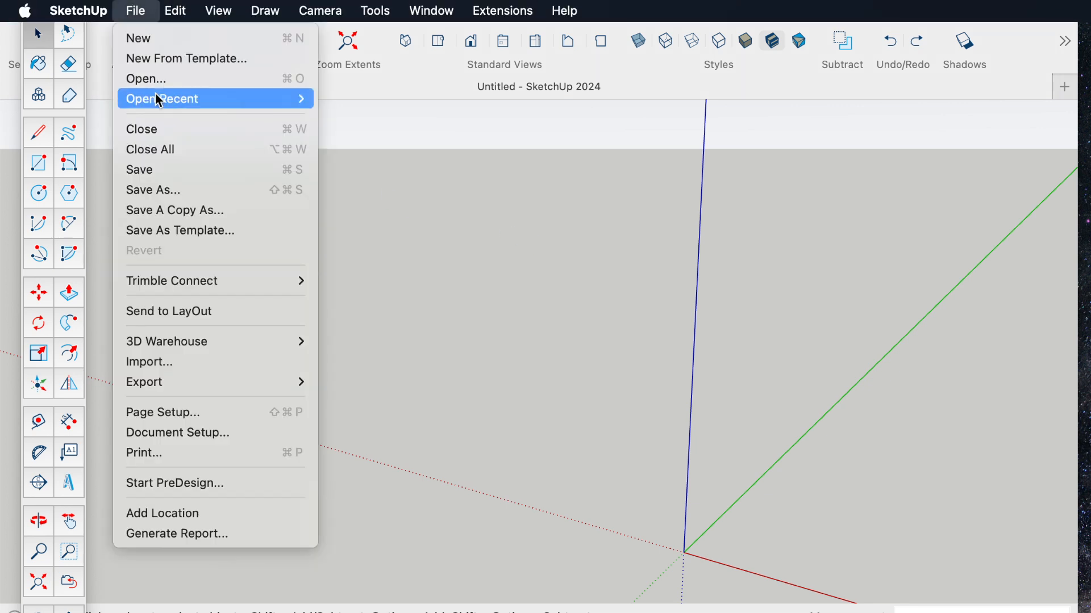
pyautogui.click(170, 361)
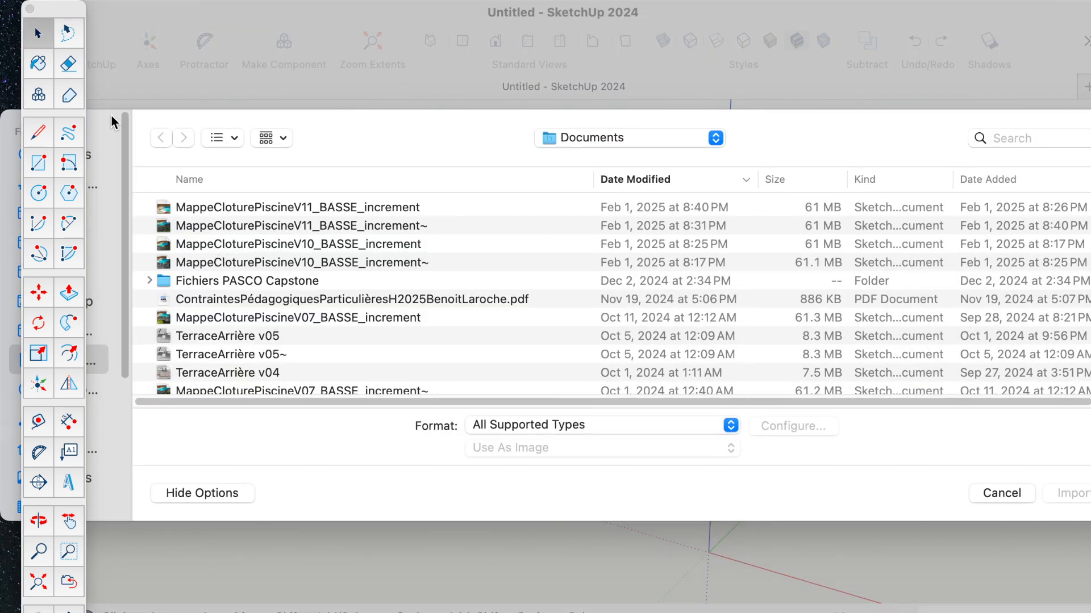
pyautogui.moveTo(64, 13); pyautogui.dragTo(265, 34)
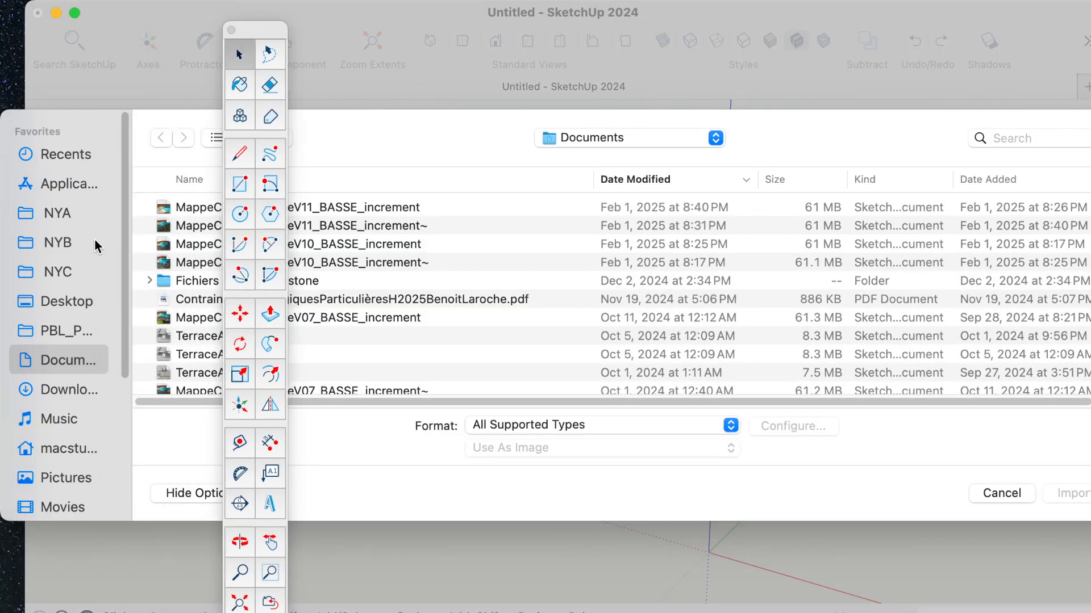
pyautogui.click(57, 217)
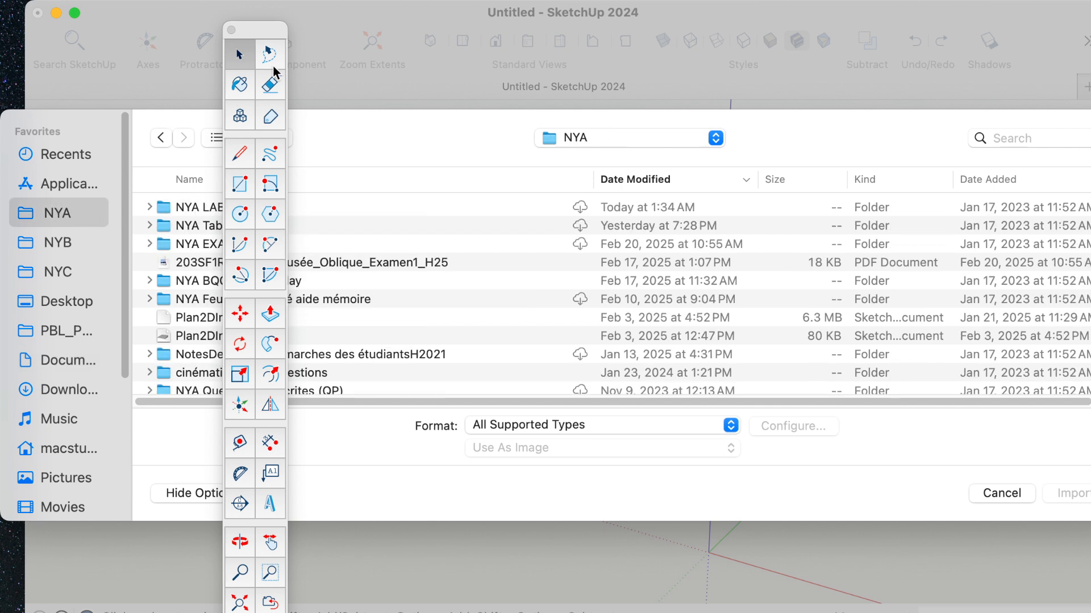
pyautogui.moveTo(265, 35)
pyautogui.mouseDown()
pyautogui.moveTo(259, 281)
pyautogui.moveTo(125, 342)
pyautogui.mouseUp()
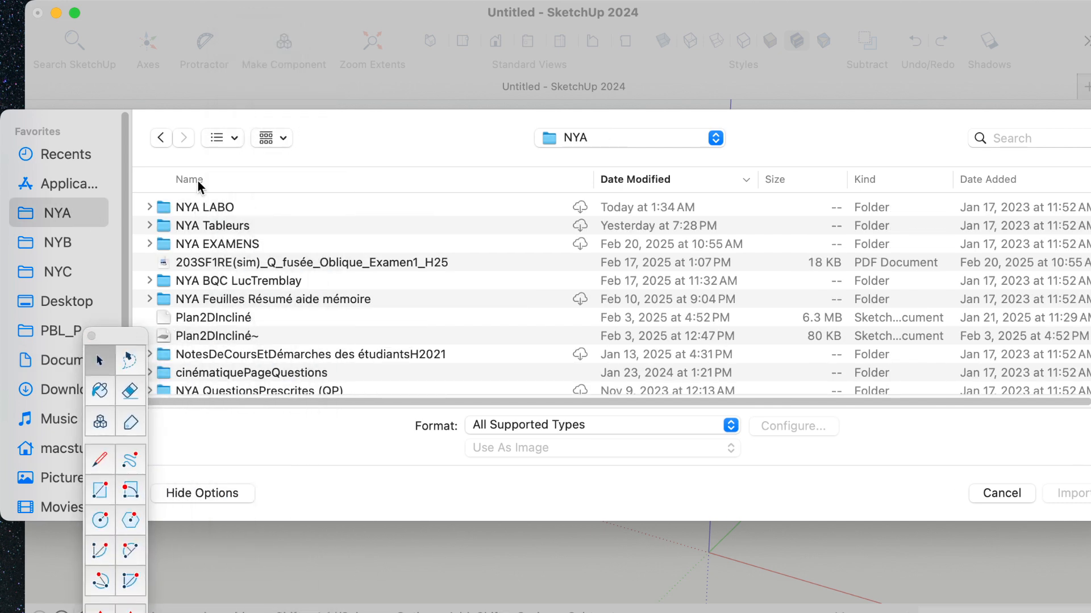
pyautogui.doubleClick(166, 205)
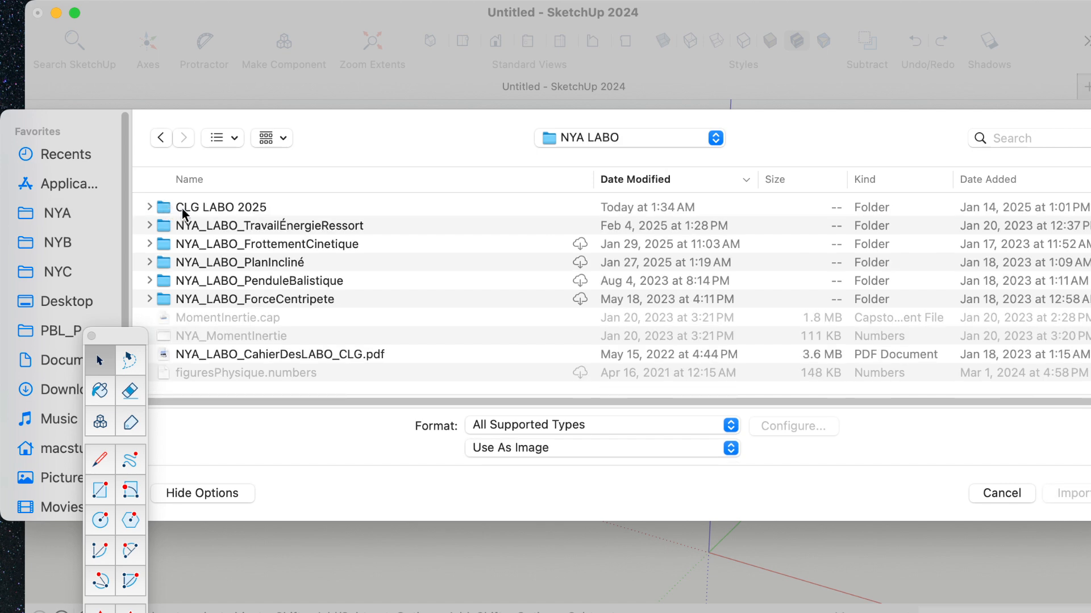
pyautogui.doubleClick(162, 207)
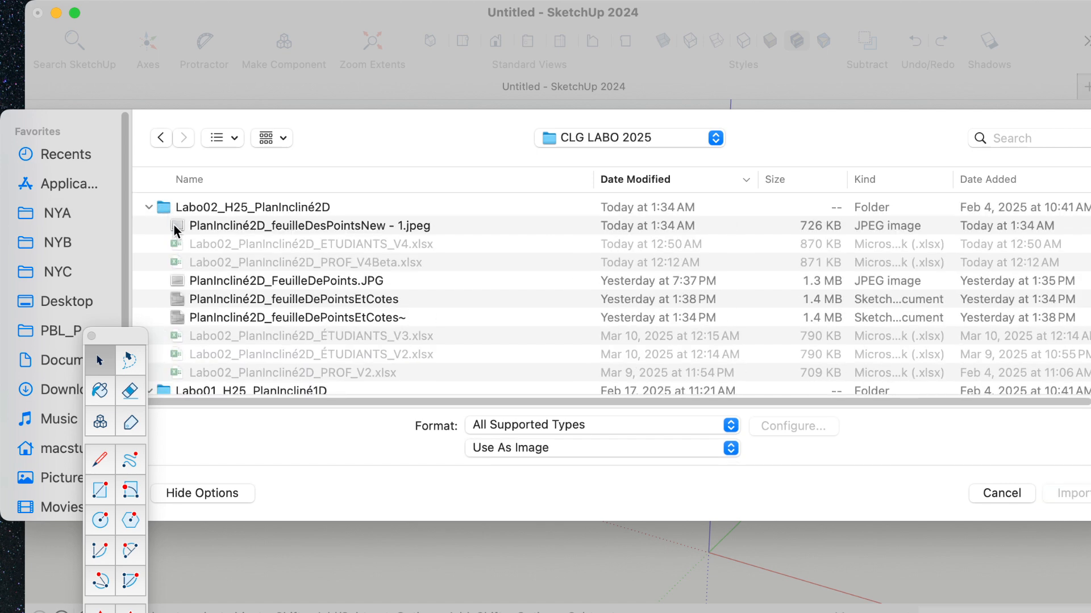
pyautogui.click(174, 225)
pyautogui.click(1067, 493)
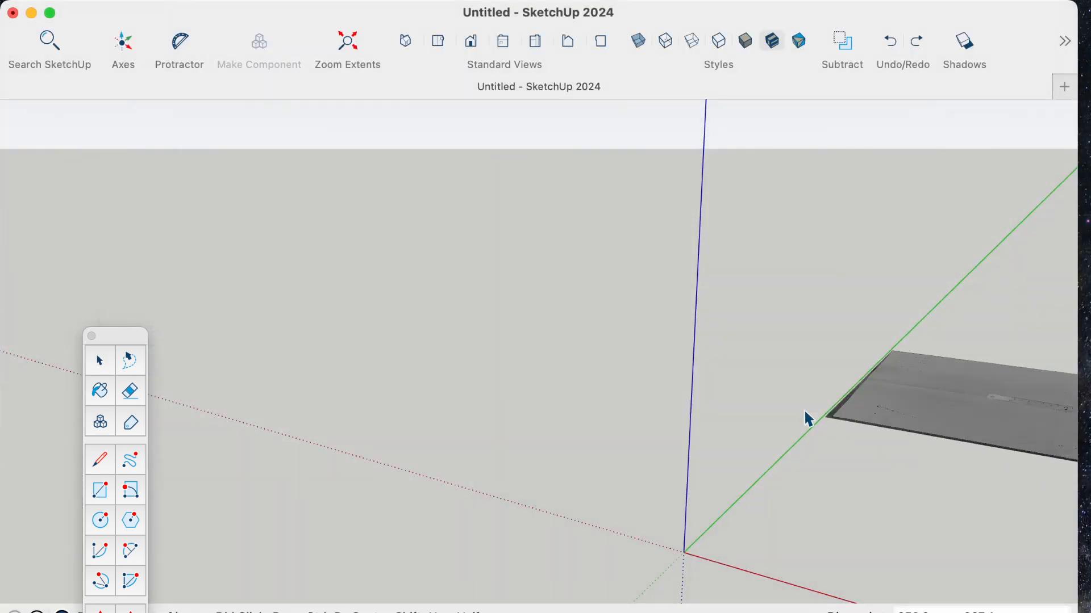
# - Place the imported image flat on the ground with one corner at the origin, then move the tool palette clear of the model
pyautogui.click(684, 552)
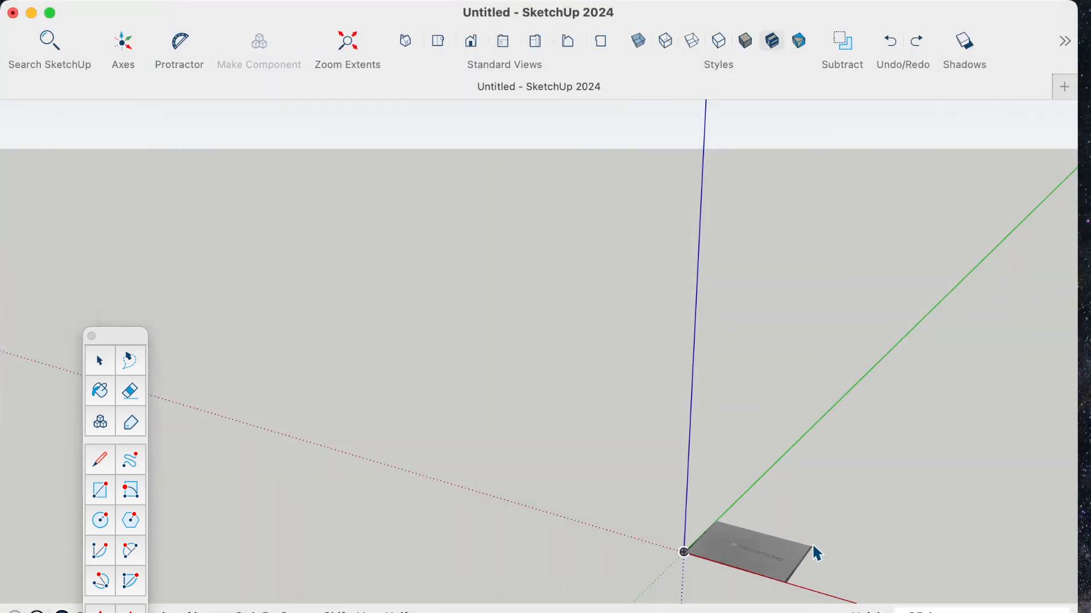
pyautogui.click(1018, 488)
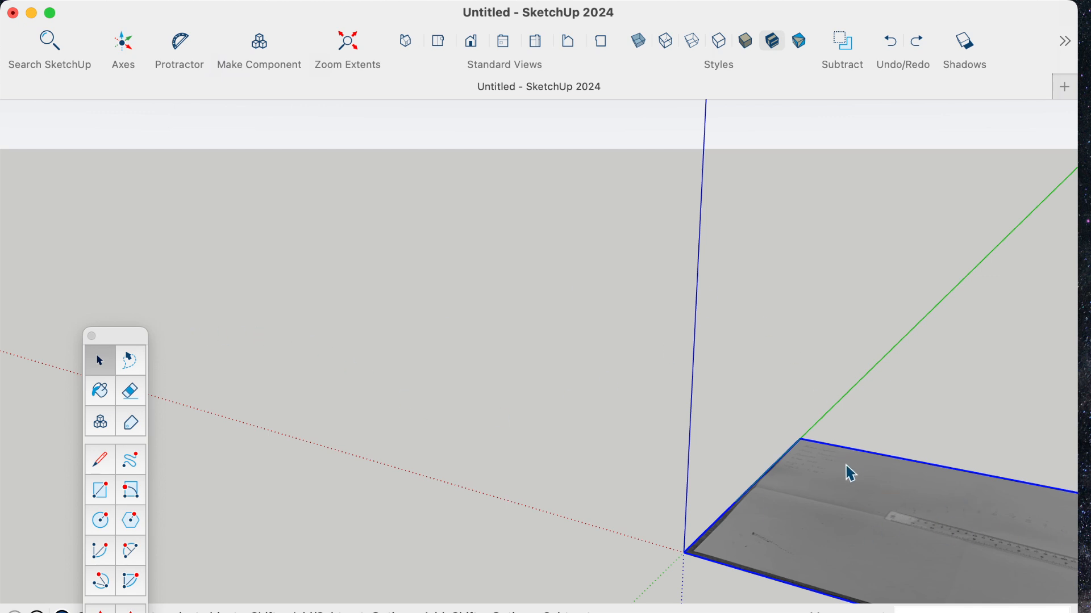
pyautogui.moveTo(109, 339); pyautogui.dragTo(35, 12)
# - Switch the camera to the standard Top view of the imported sheet
pyautogui.moveTo(318, 4)
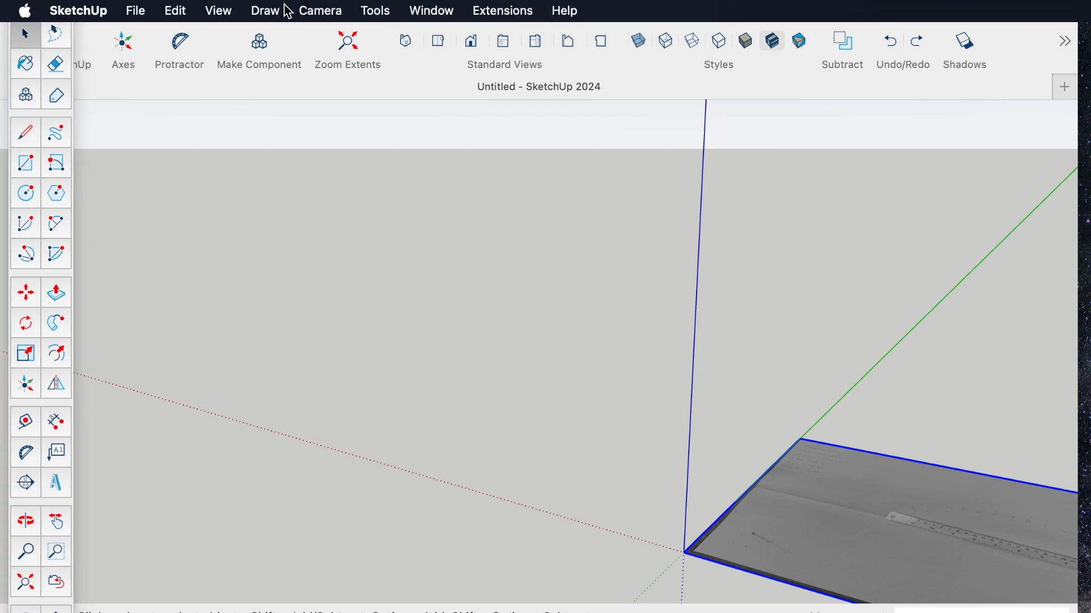
pyautogui.click(322, 11)
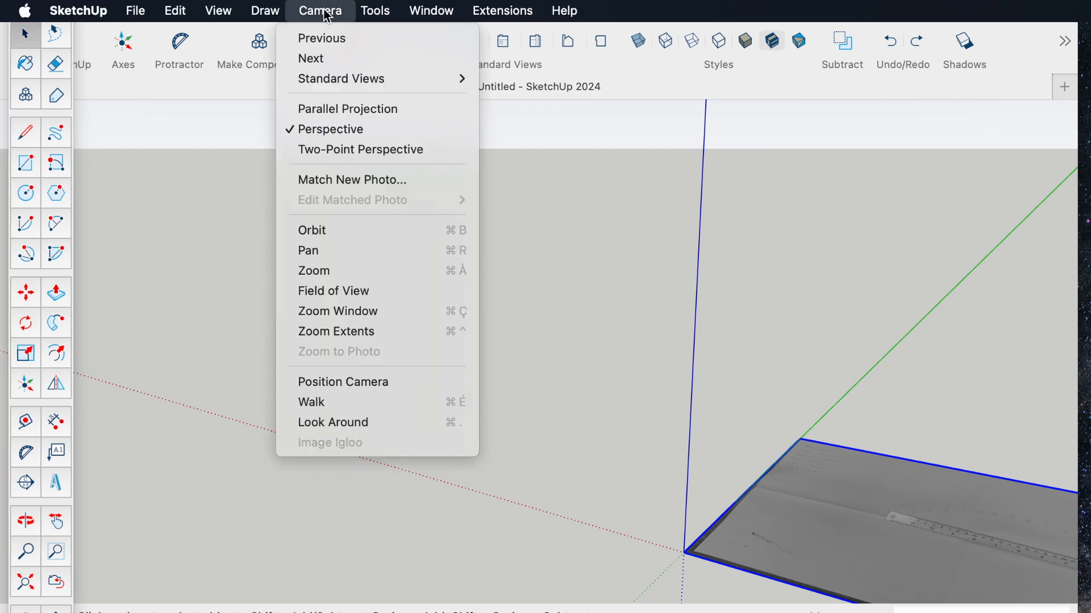
pyautogui.moveTo(338, 87)
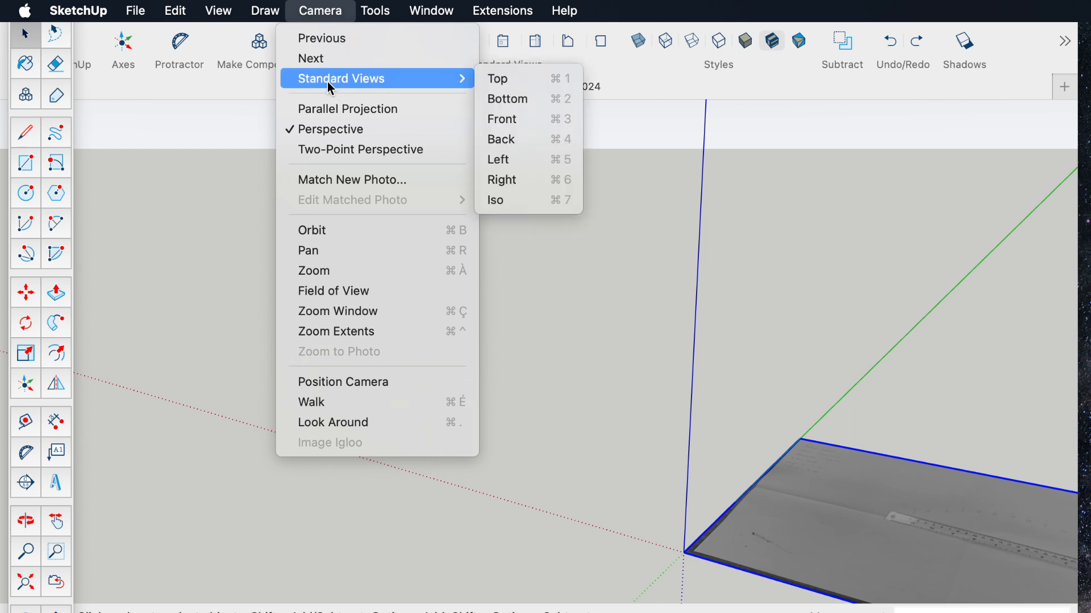
pyautogui.click(510, 78)
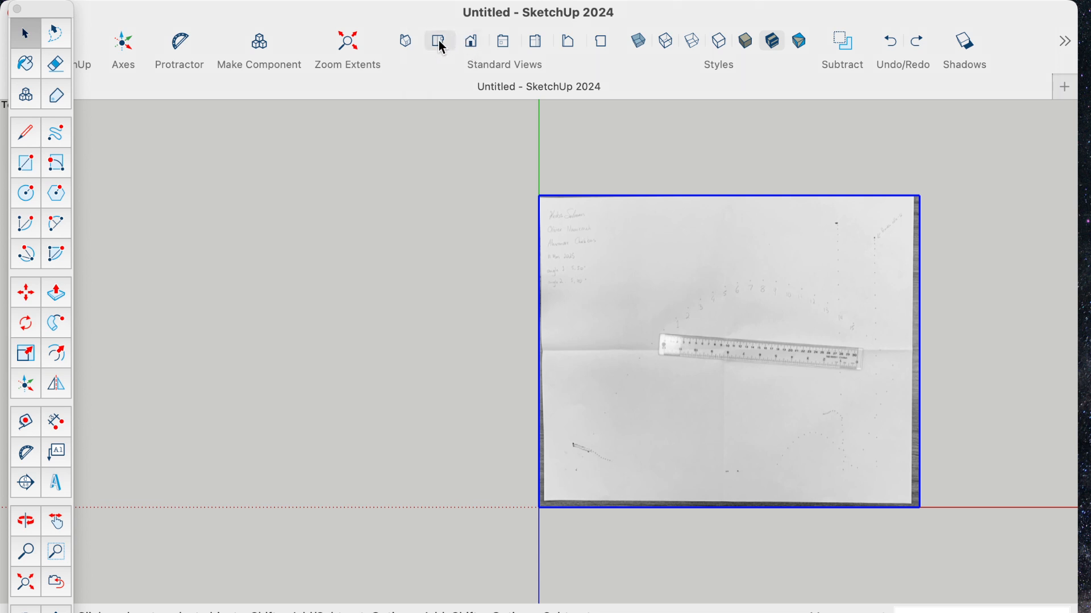
# - Compare the Iso, Top and Front standard views of the sheet, finishing in the Top view
pyautogui.click(403, 43)
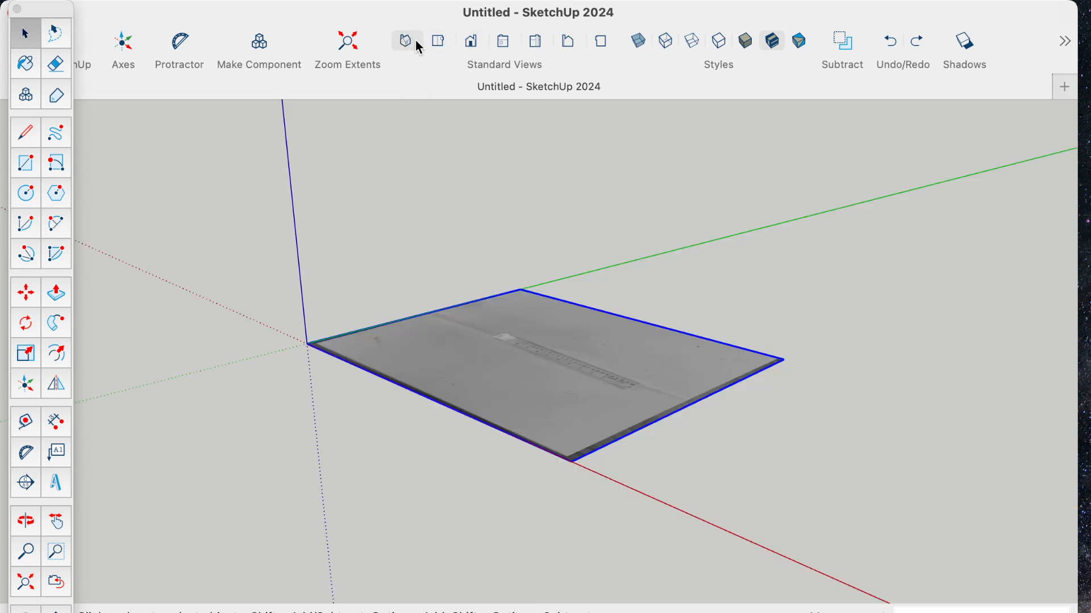
pyautogui.click(436, 44)
pyautogui.click(471, 43)
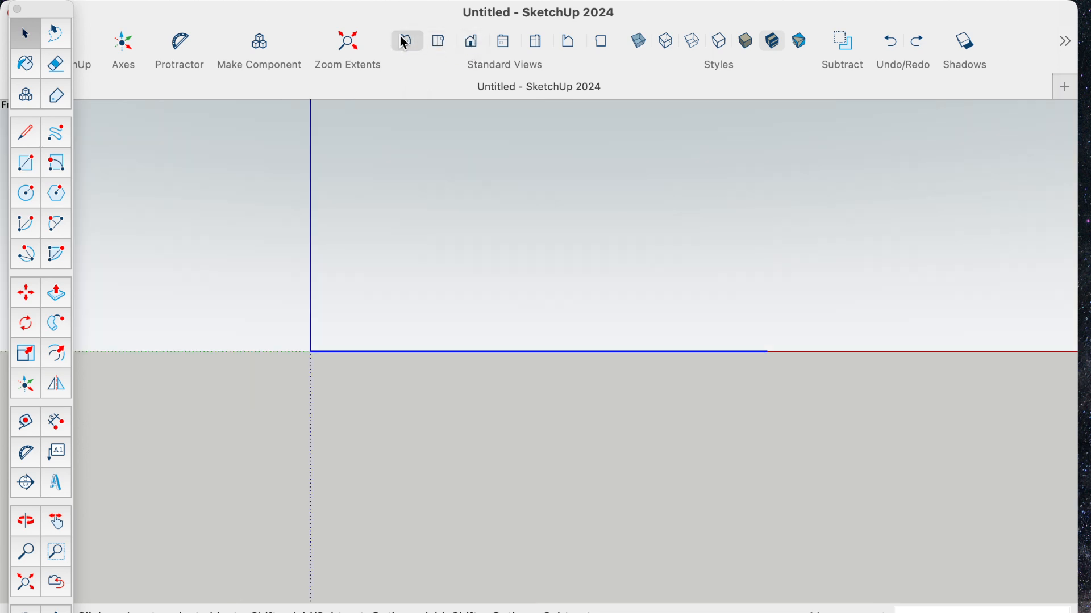
pyautogui.click(407, 44)
pyautogui.click(437, 43)
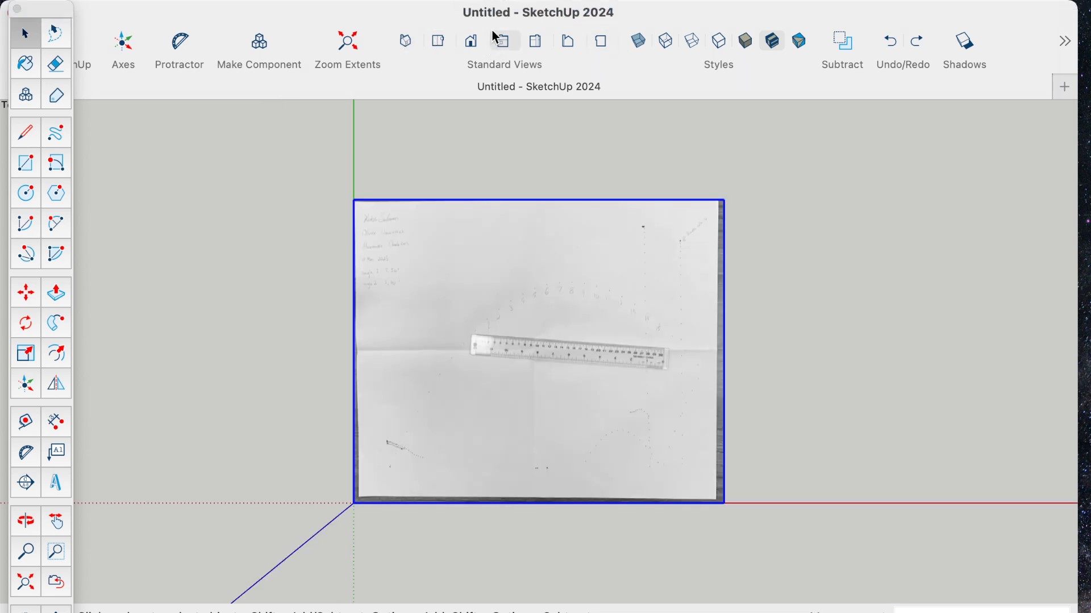
pyautogui.click(329, 8)
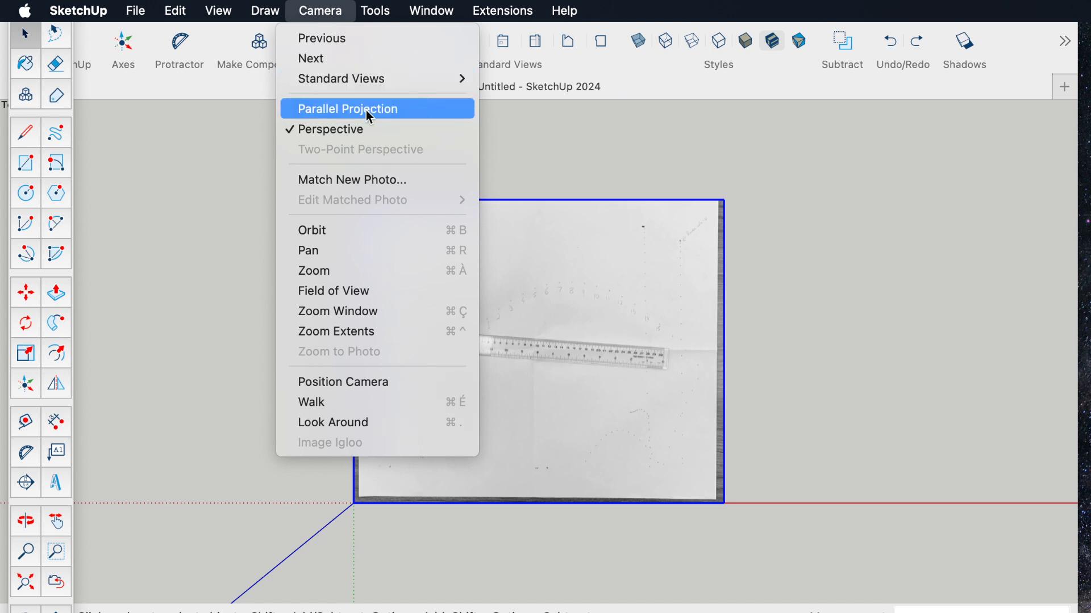
pyautogui.moveTo(338, 78)
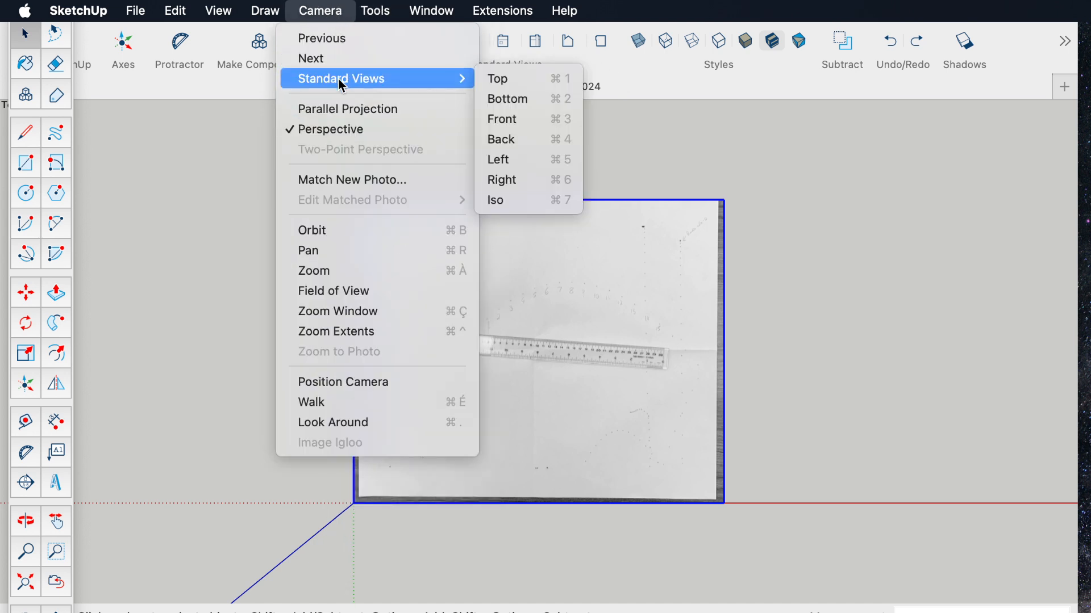
pyautogui.click(512, 85)
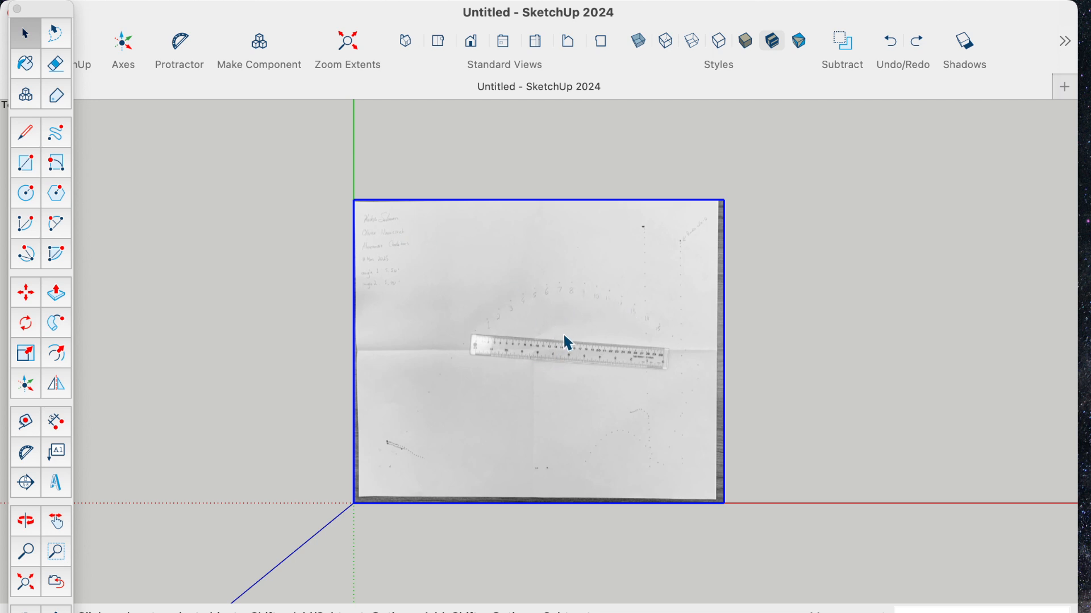
# - Examine the ruler and the numbered points on the photographed sheet up close
pyautogui.scroll(10, 563, 342)
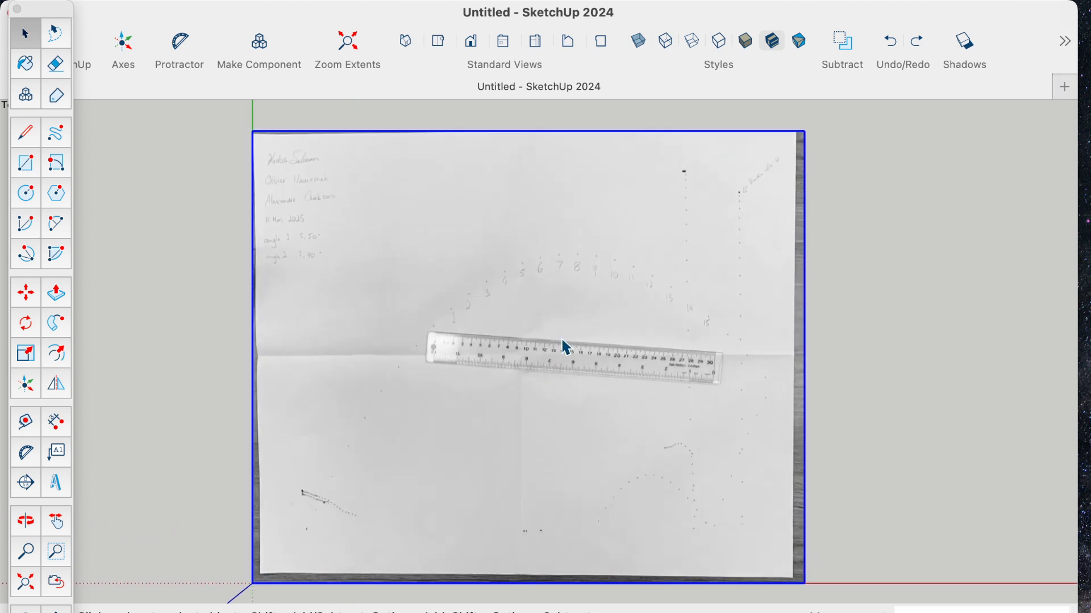
pyautogui.scroll(5, 570, 344)
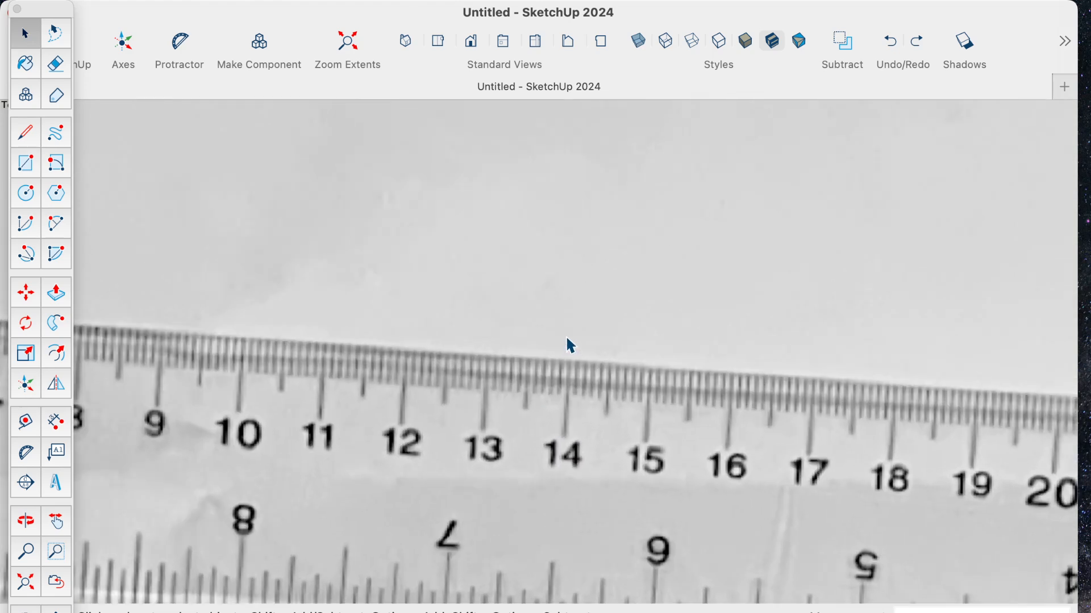
pyautogui.scroll(-6, 569, 344)
pyautogui.scroll(6, 433, 216)
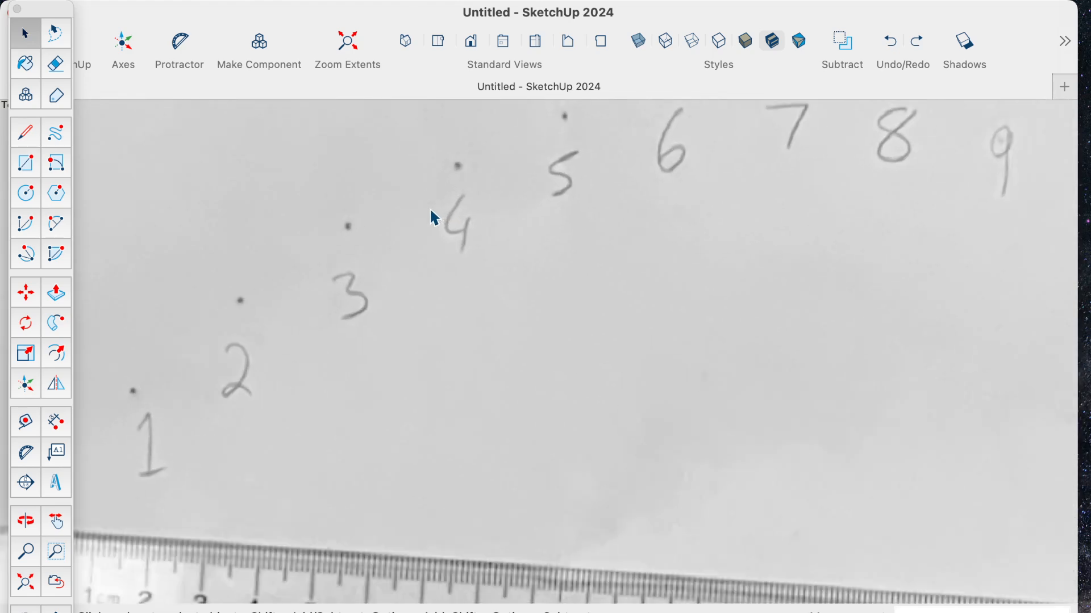
pyautogui.scroll(-8, 433, 211)
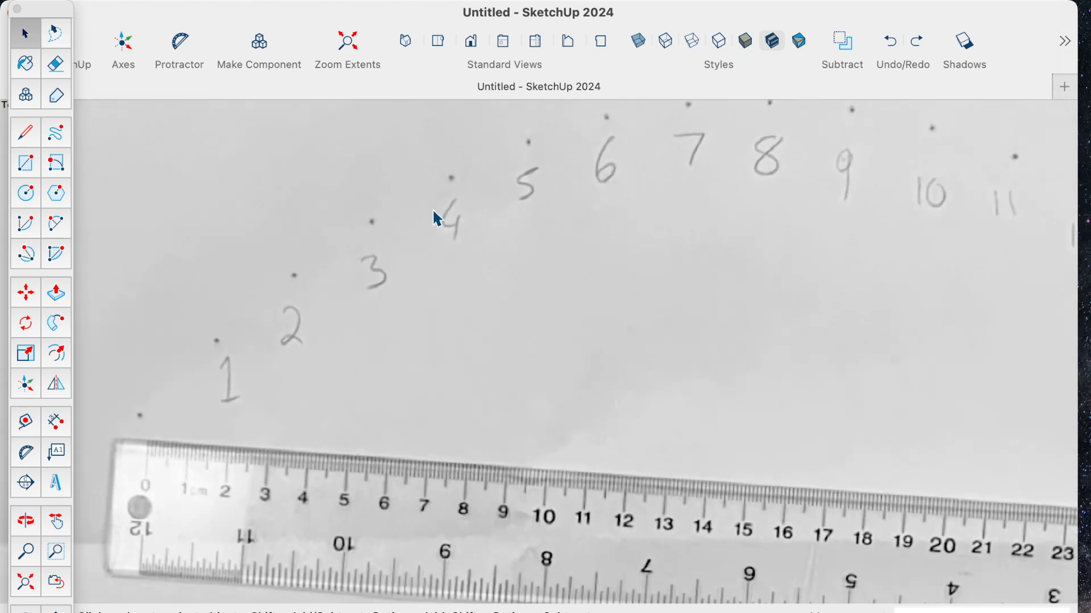
pyautogui.scroll(3, 957, 423)
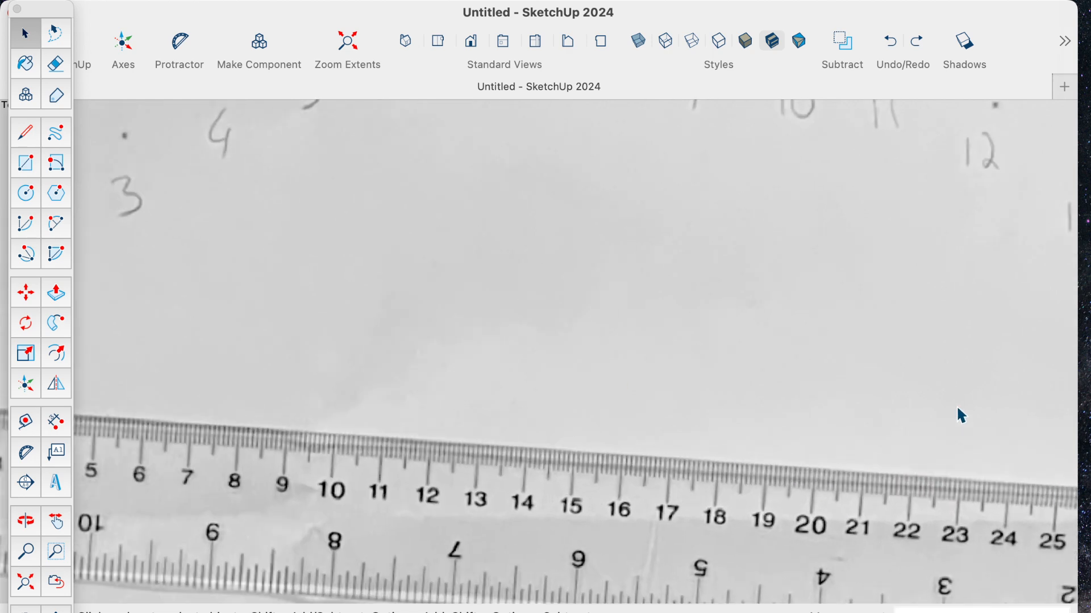
pyautogui.scroll(-6, 958, 408)
pyautogui.scroll(4, 959, 409)
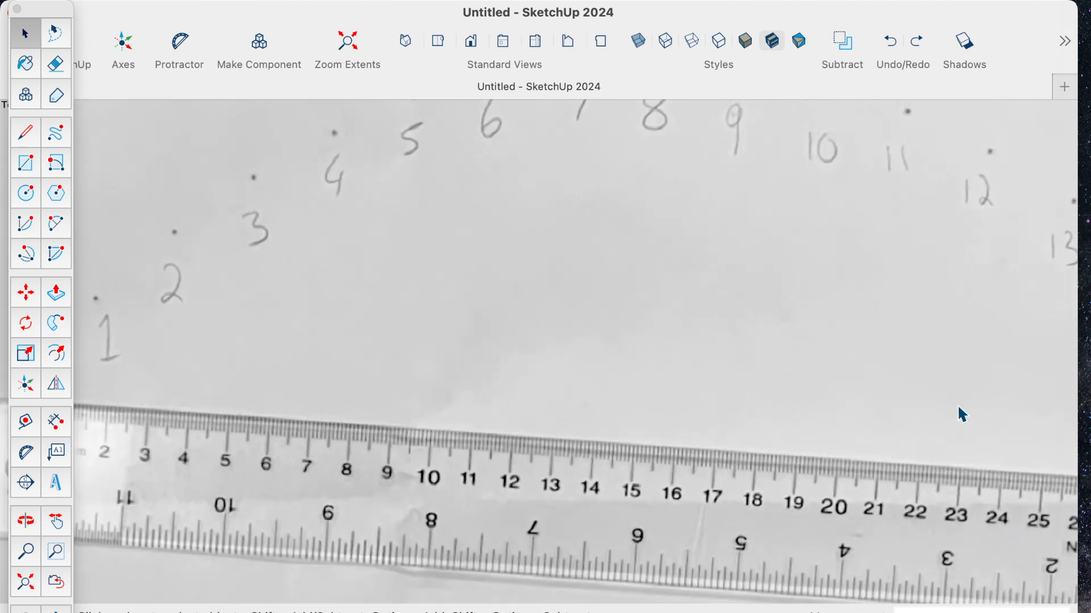
pyautogui.scroll(-4, 961, 404)
pyautogui.scroll(-4, 961, 406)
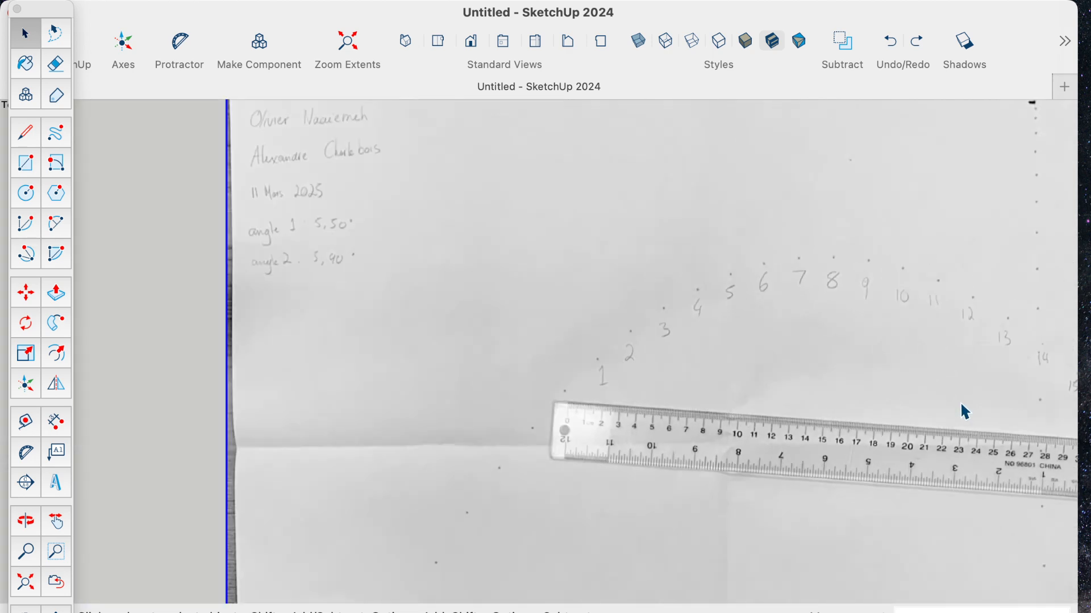
pyautogui.scroll(5, 961, 406)
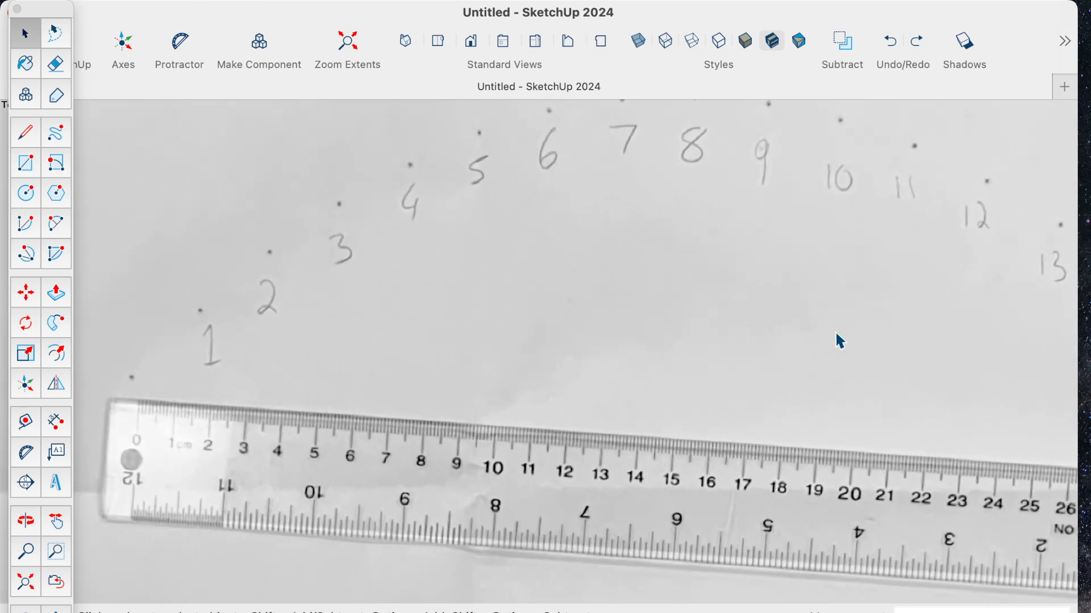
# - Measure the photographed ruler from its 0 to 30 marks with the Tape Measure and resize the model so that distance is 30 cm
pyautogui.press('h')
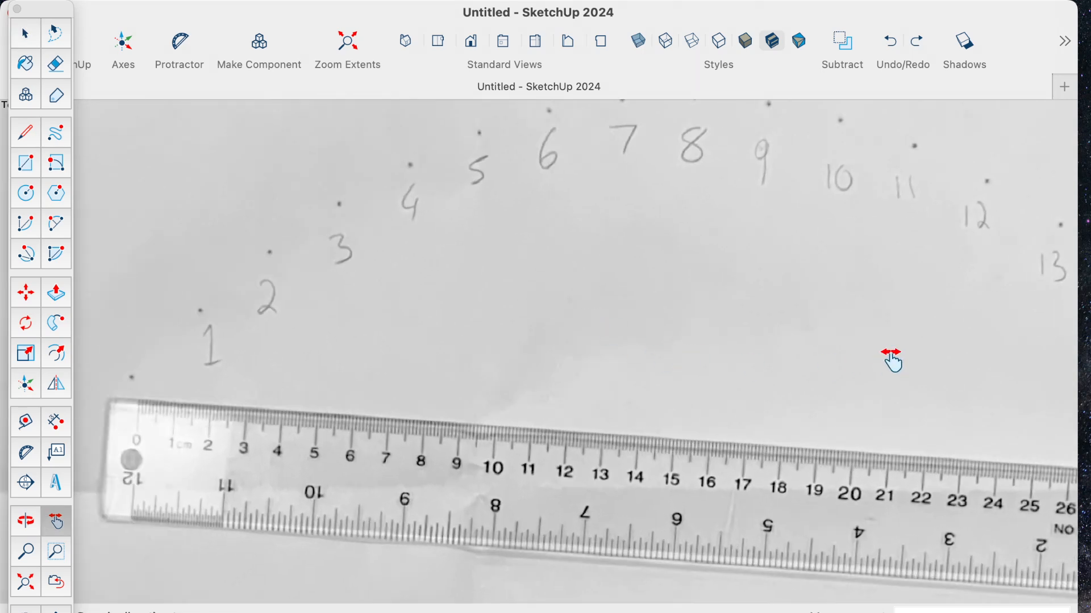
pyautogui.moveTo(891, 358); pyautogui.dragTo(727, 344)
pyautogui.scroll(-3, 777, 318)
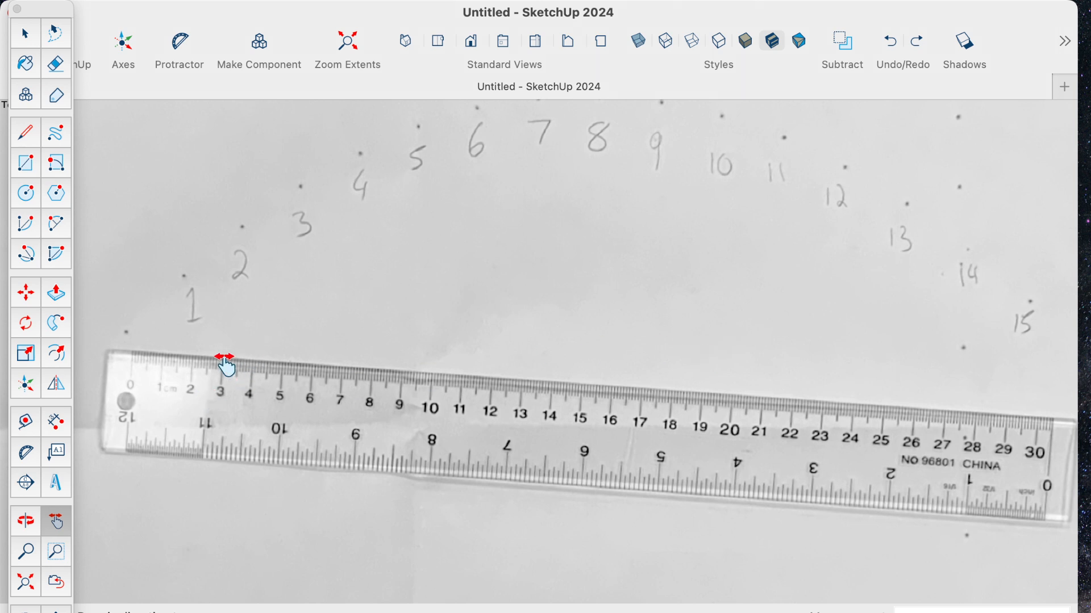
pyautogui.click(23, 427)
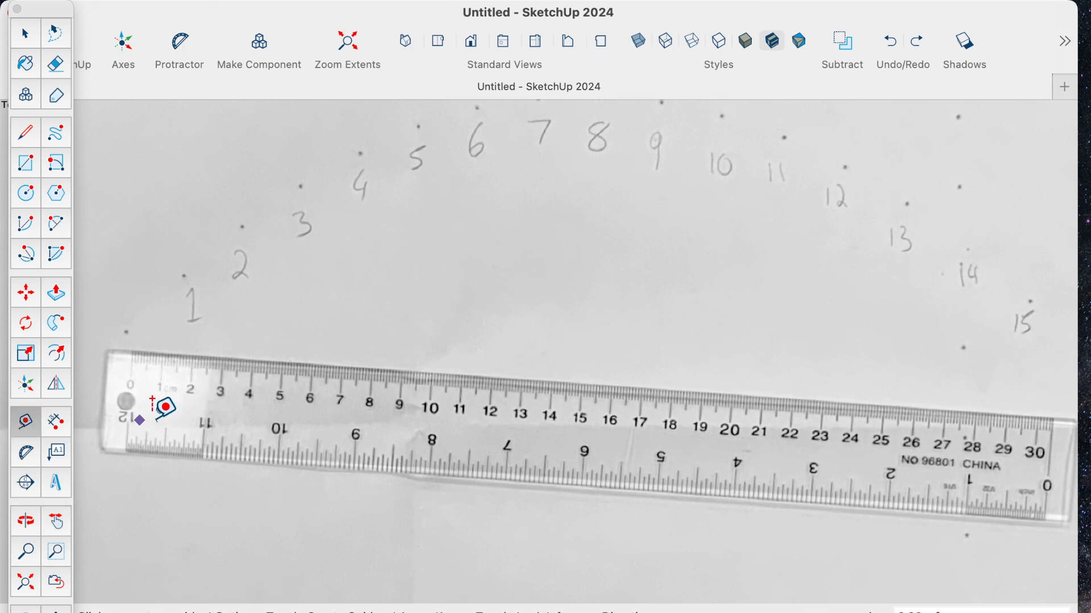
pyautogui.click(132, 349)
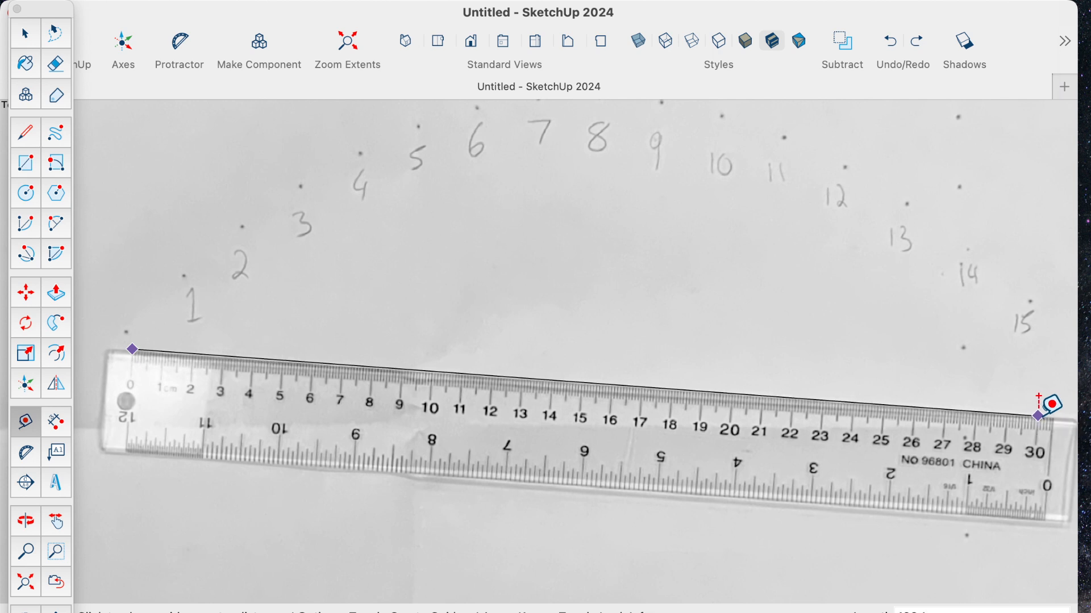
pyautogui.click(1038, 416)
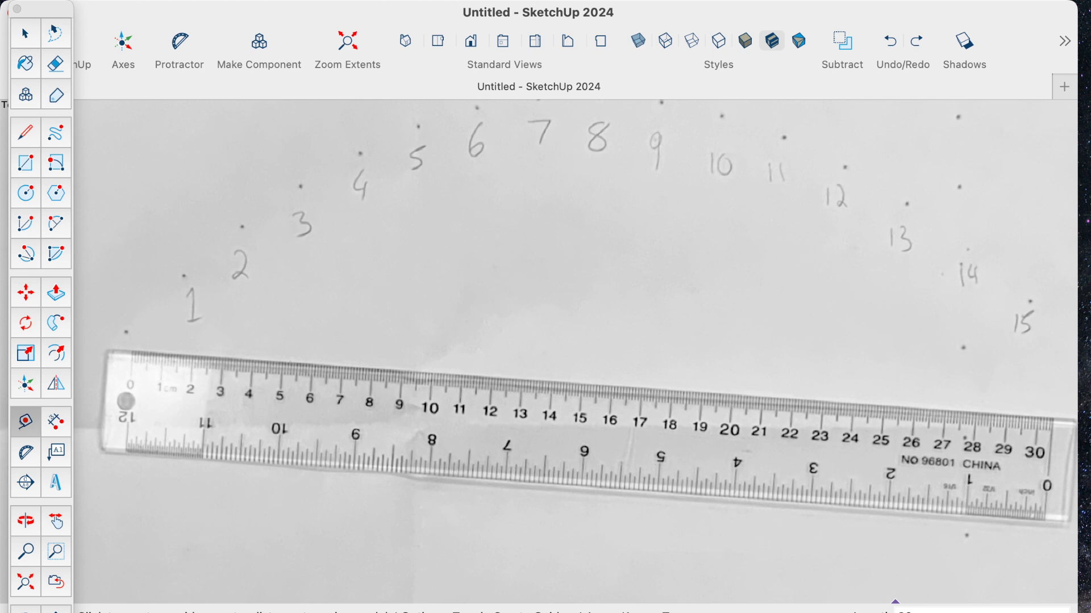
pyautogui.press('Return')
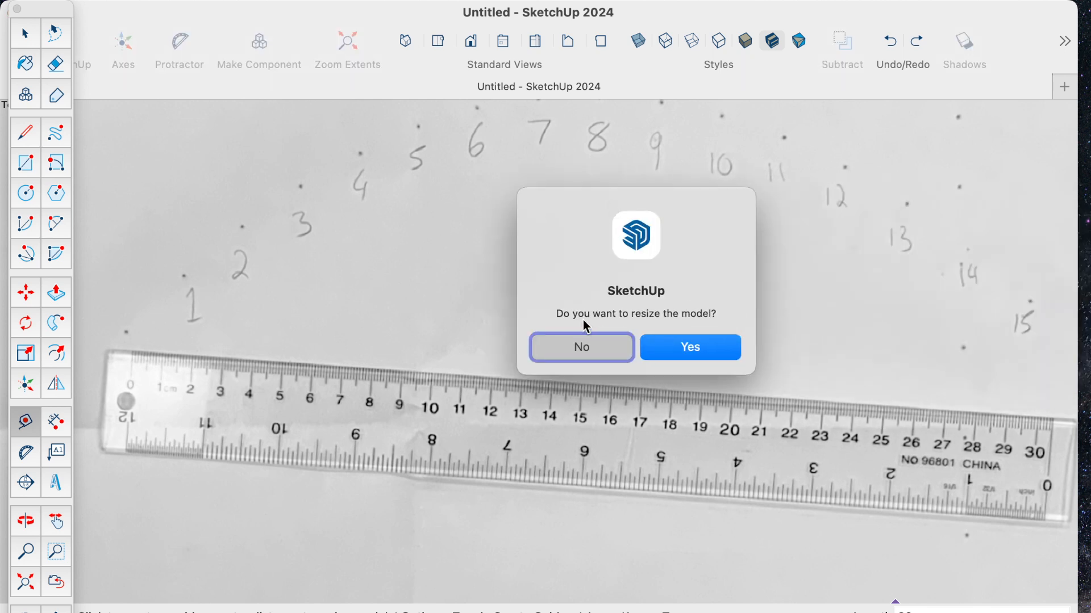
pyautogui.click(698, 352)
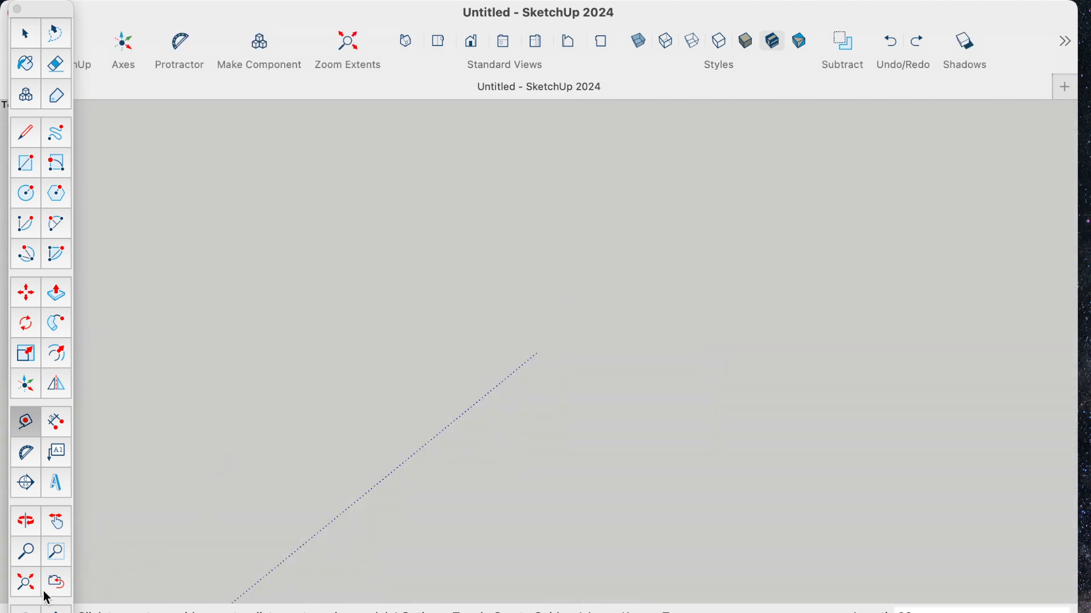
# - Check the rescaled model by measuring the ruler between its 0 and 30 marks
pyautogui.click(26, 583)
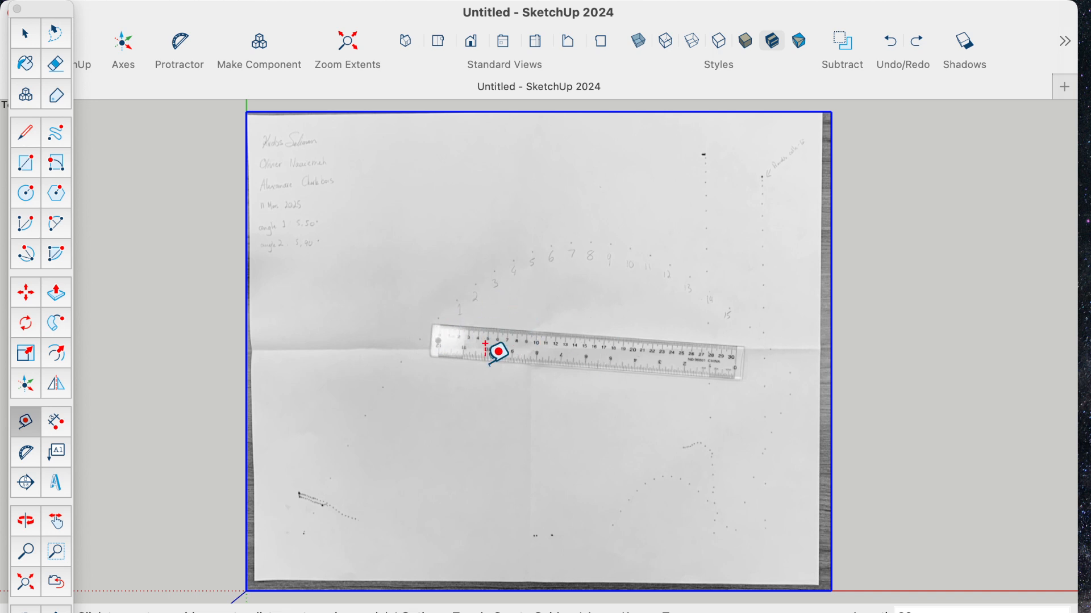
pyautogui.scroll(2, 571, 328)
pyautogui.scroll(4, 571, 328)
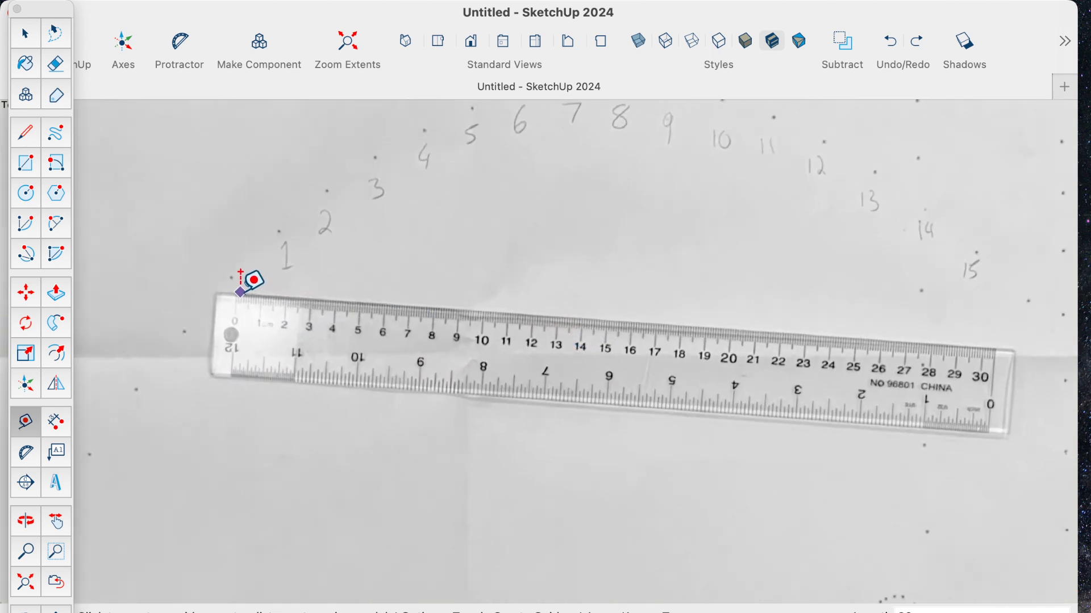
pyautogui.click(237, 273)
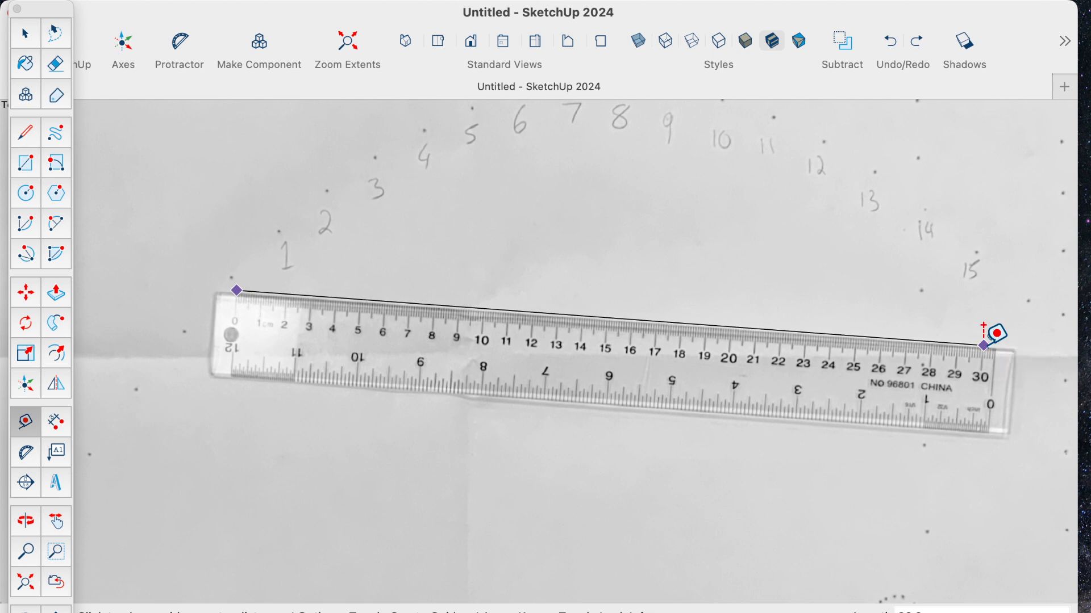
pyautogui.click(987, 343)
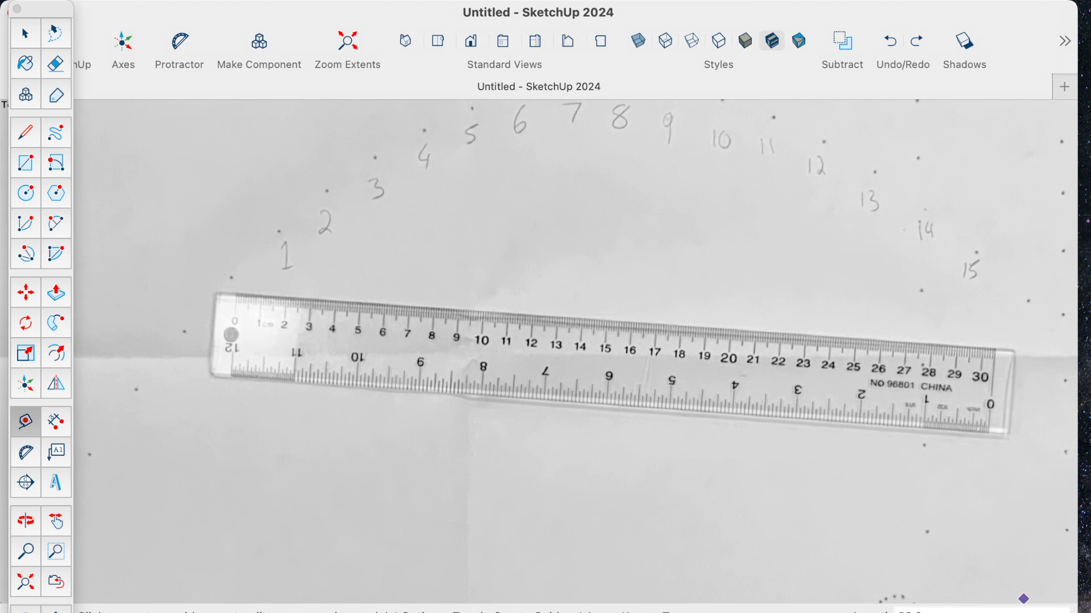
# - Shrink the window so the length value is visible, and measure the ruler again from its 0 to 30 marks
pyautogui.moveTo(1076, 612)
pyautogui.mouseDown()
pyautogui.moveTo(1056, 585)
pyautogui.moveTo(1055, 601)
pyautogui.mouseUp()
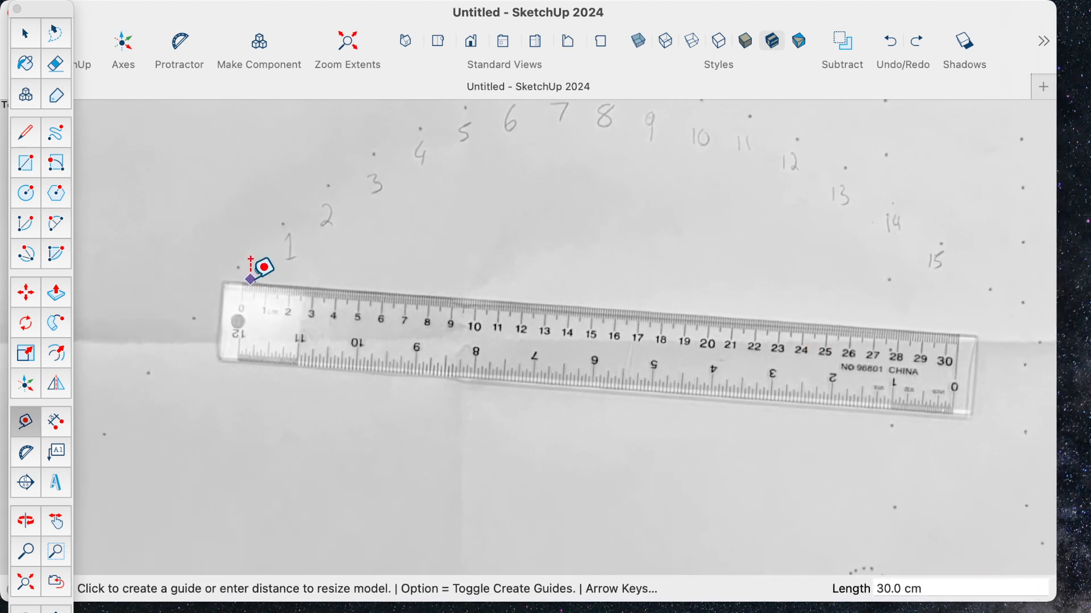
pyautogui.click(245, 279)
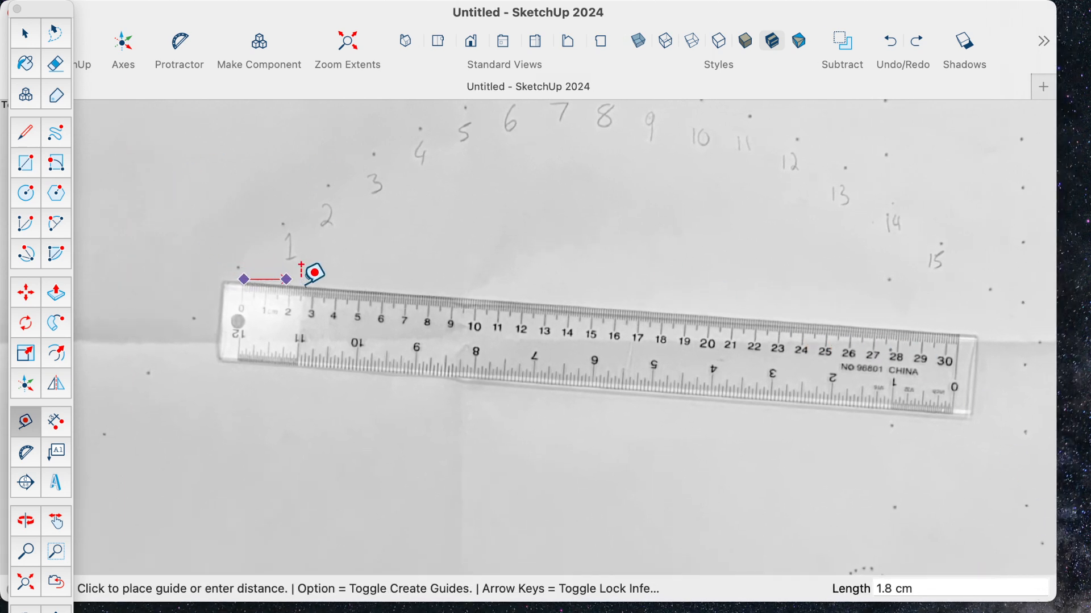
pyautogui.click(948, 332)
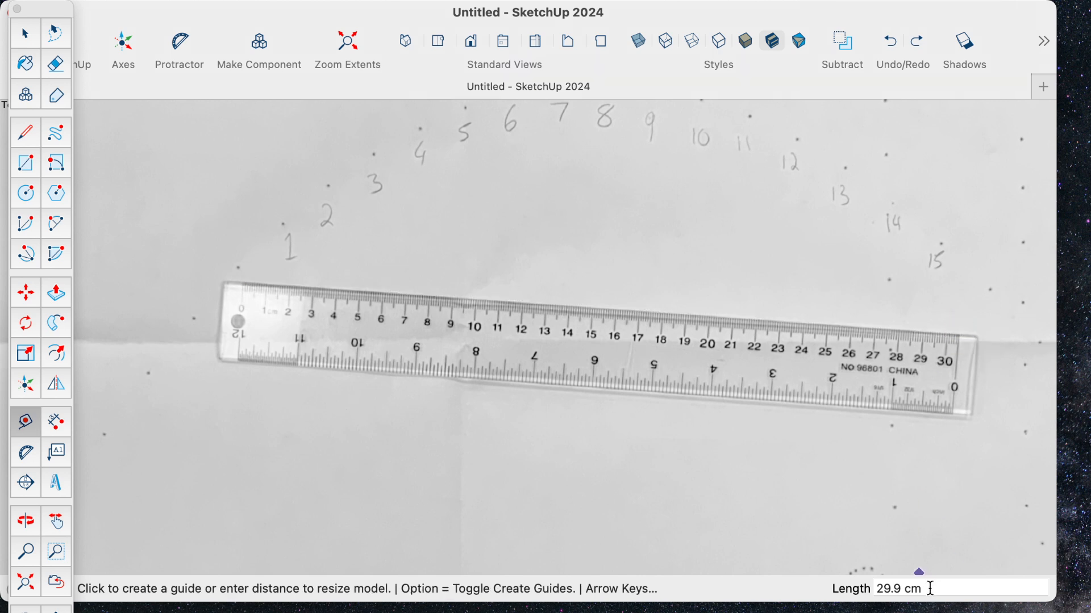
pyautogui.click(934, 588)
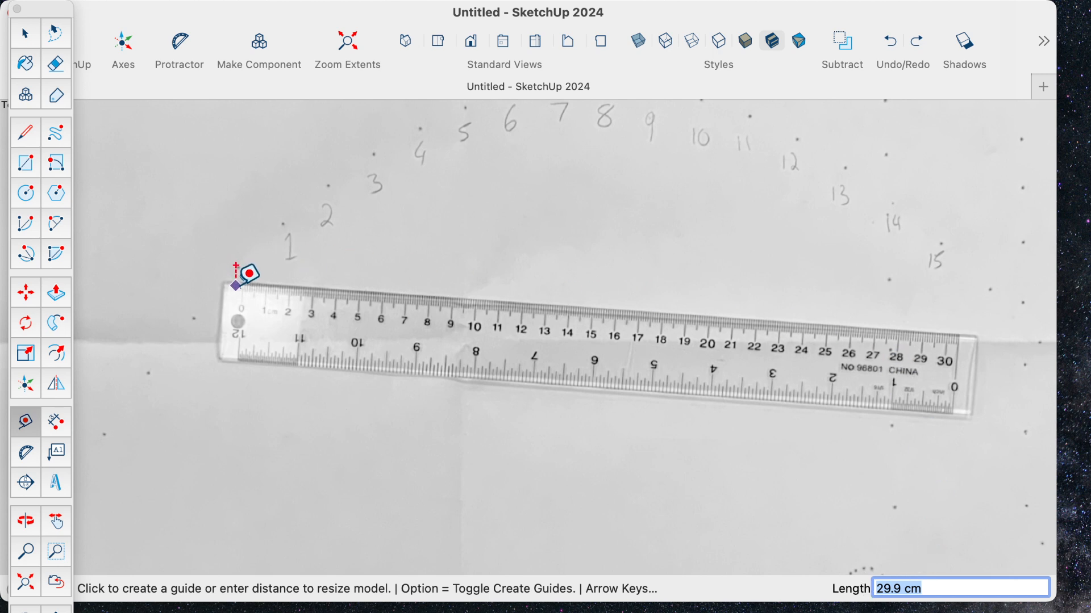
pyautogui.press('Return')
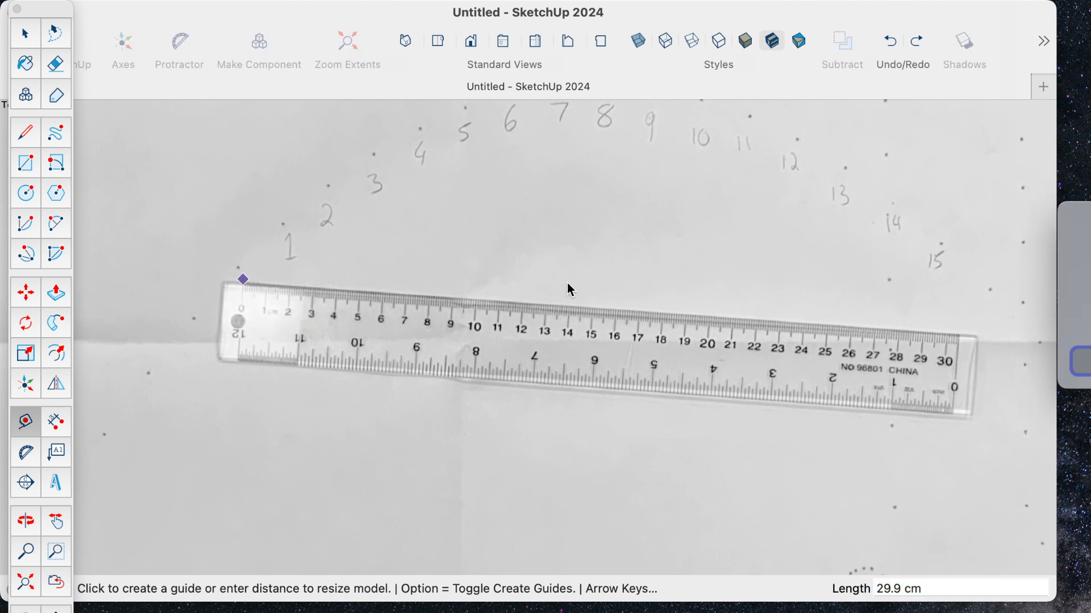
pyautogui.click(1083, 361)
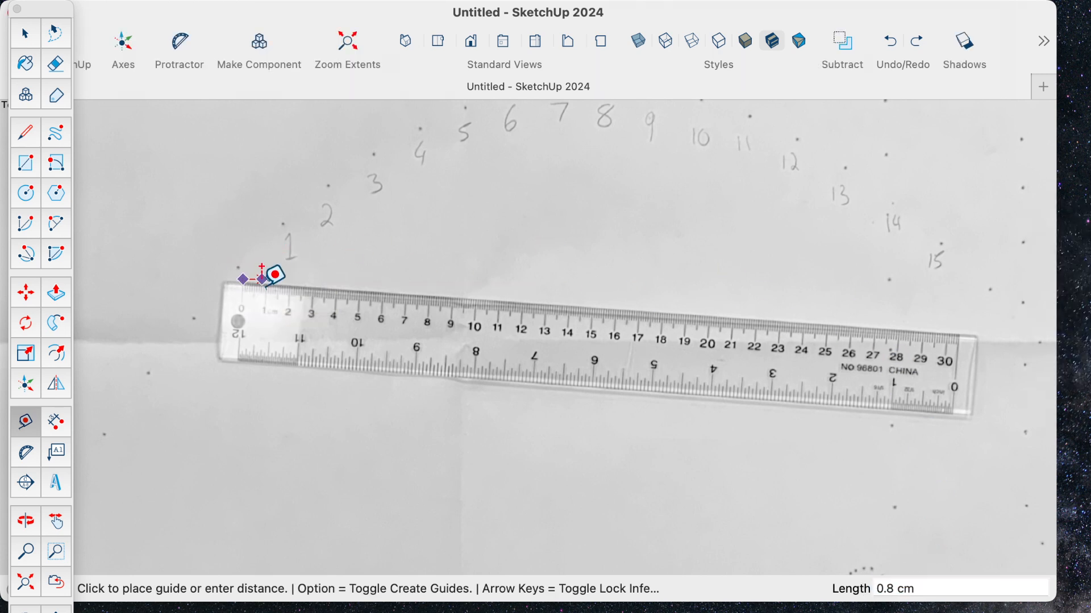
# - Measure the photographed ruler again from its 0 to 30 marks and enter 30.0 cm as that distance
pyautogui.press('Escape')
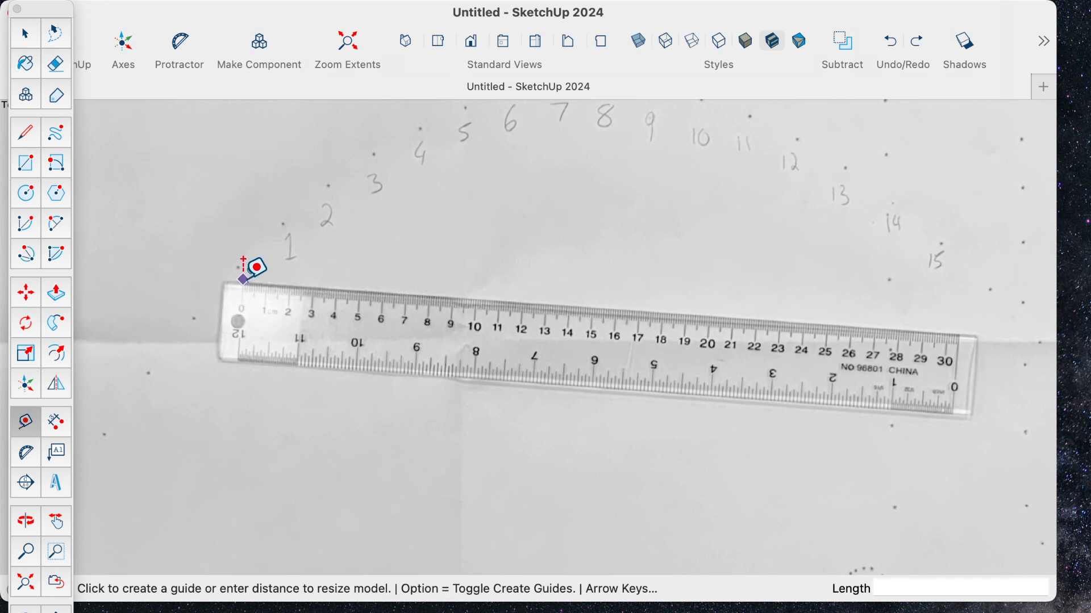
pyautogui.click(243, 280)
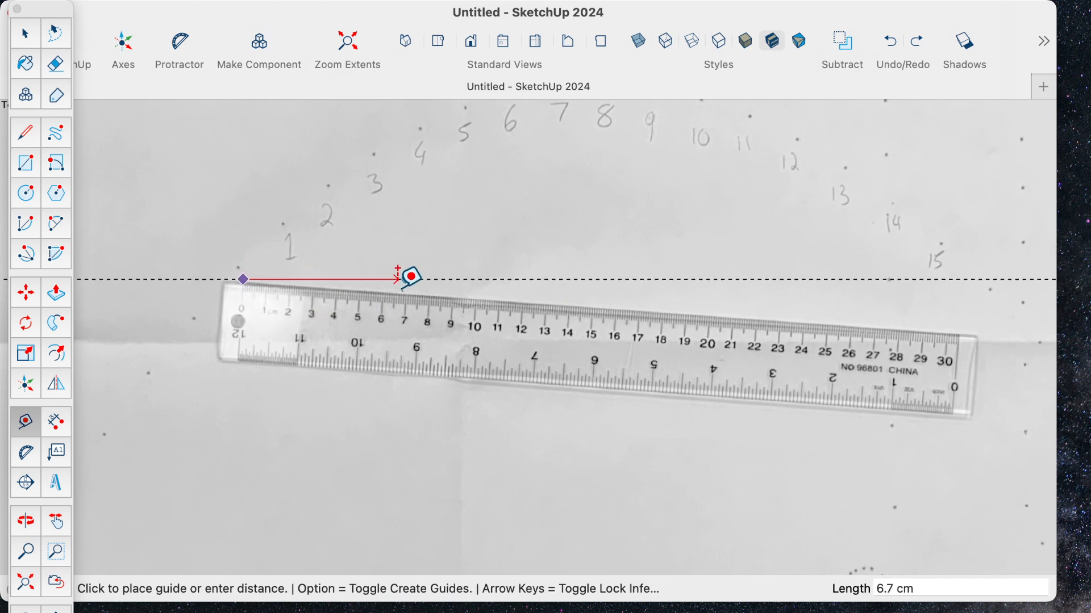
pyautogui.click(948, 331)
pyautogui.click(936, 587)
pyautogui.moveTo(936, 588); pyautogui.dragTo(827, 586)
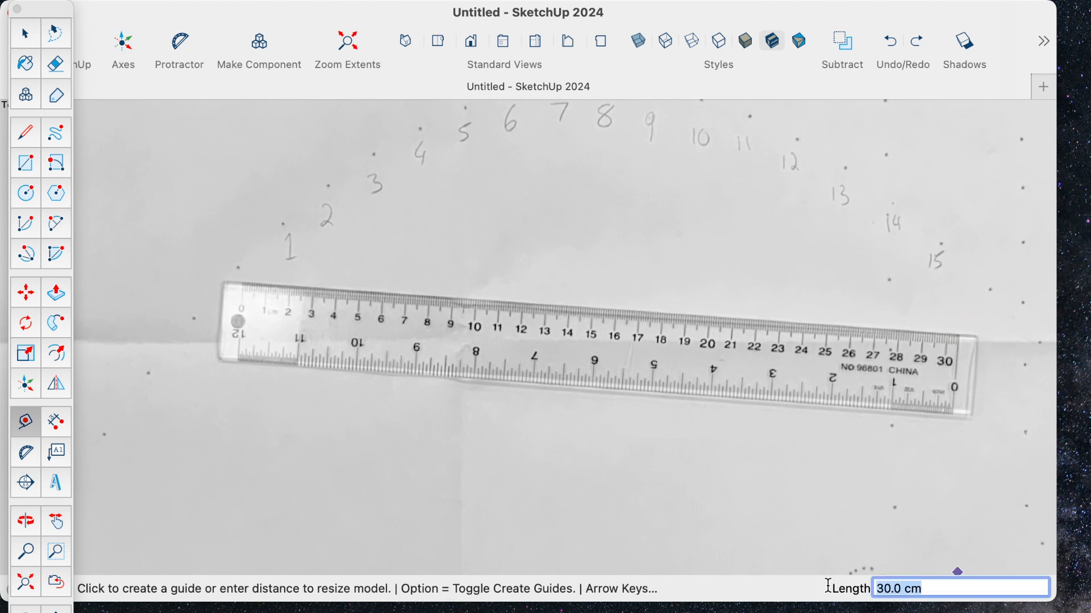
pyautogui.click(967, 588)
pyautogui.press('Return')
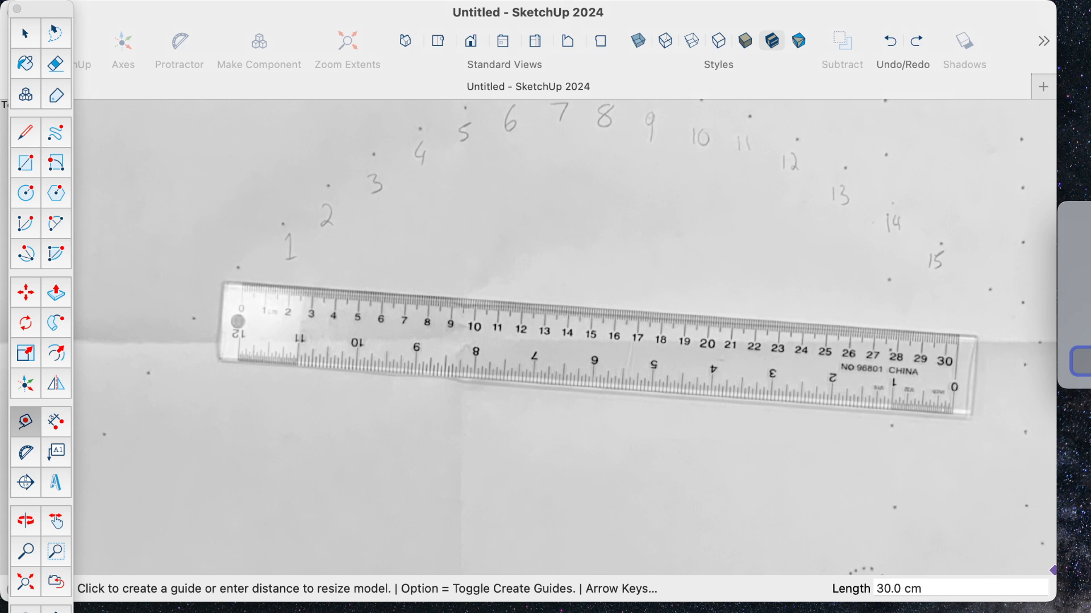
pyautogui.click(1086, 362)
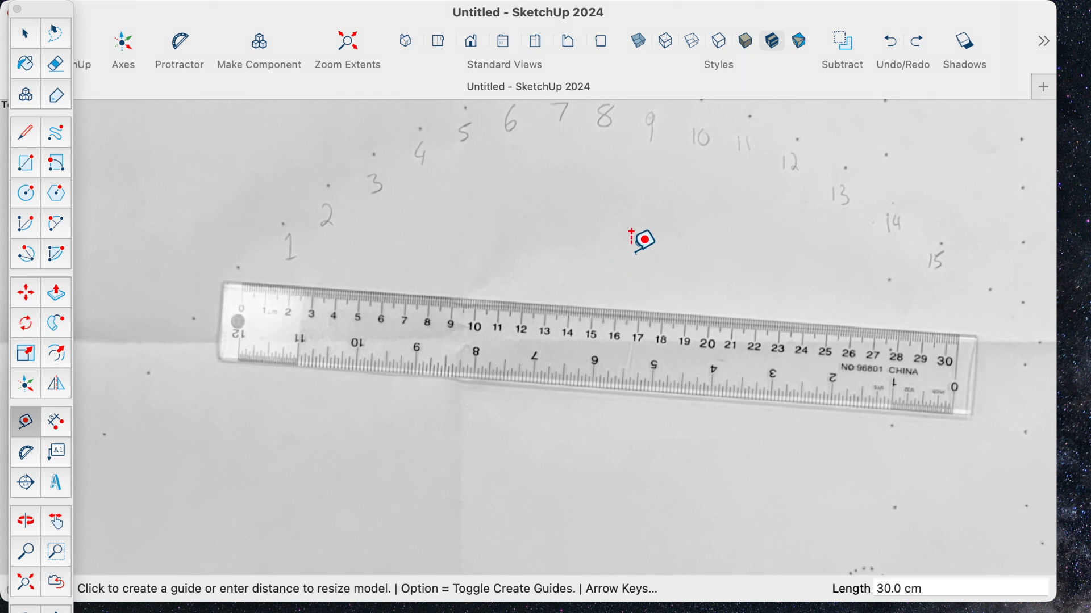
# - Draw a line about 16 cm long down the rightmost dot column from its top dot, with linear inferencing off
pyautogui.press('h')
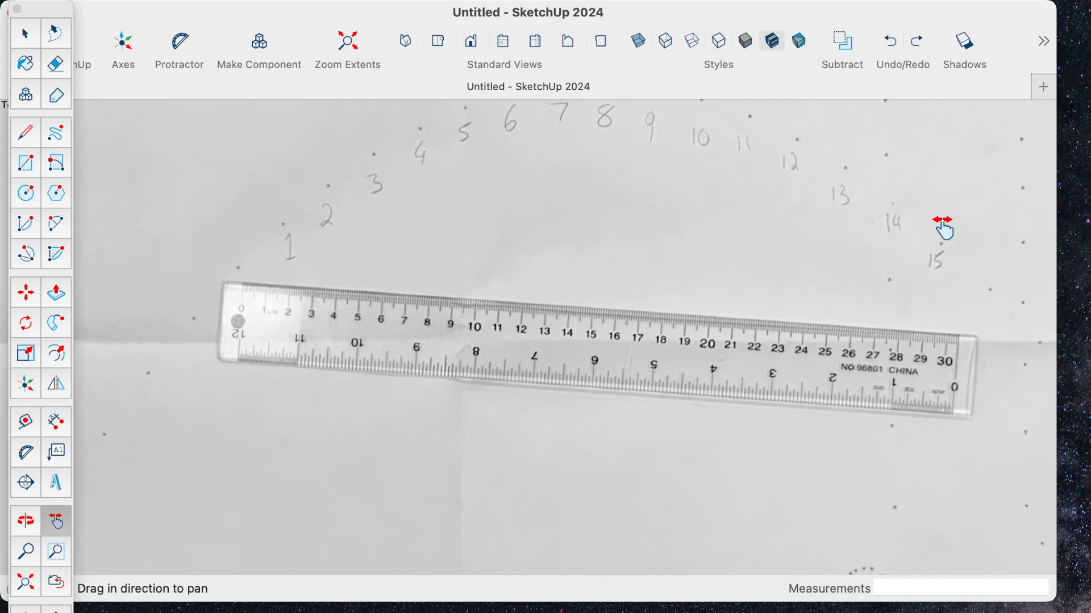
pyautogui.moveTo(945, 231); pyautogui.dragTo(556, 487)
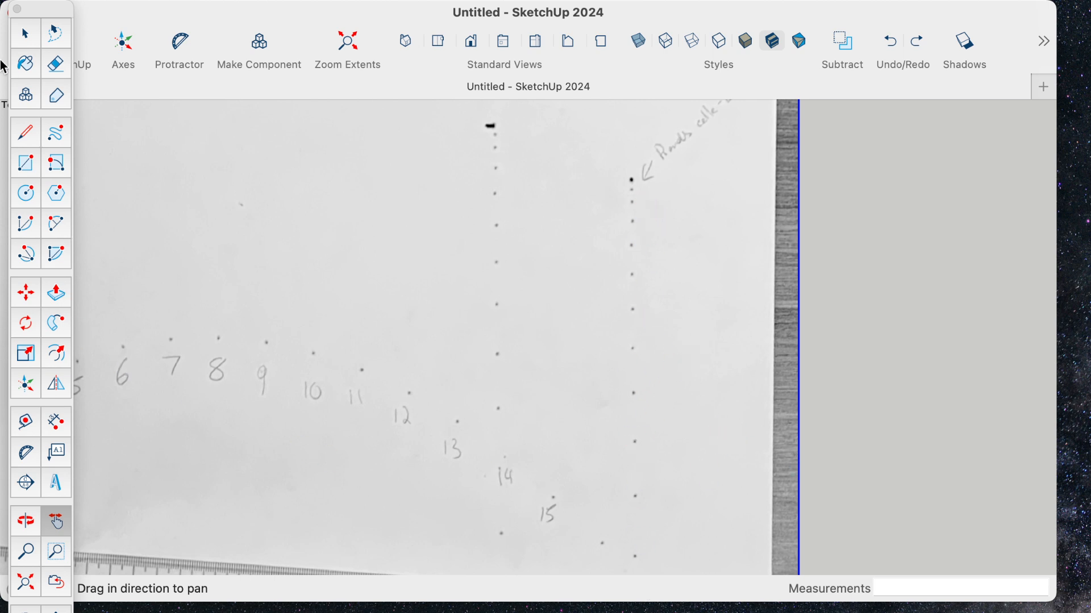
pyautogui.click(30, 131)
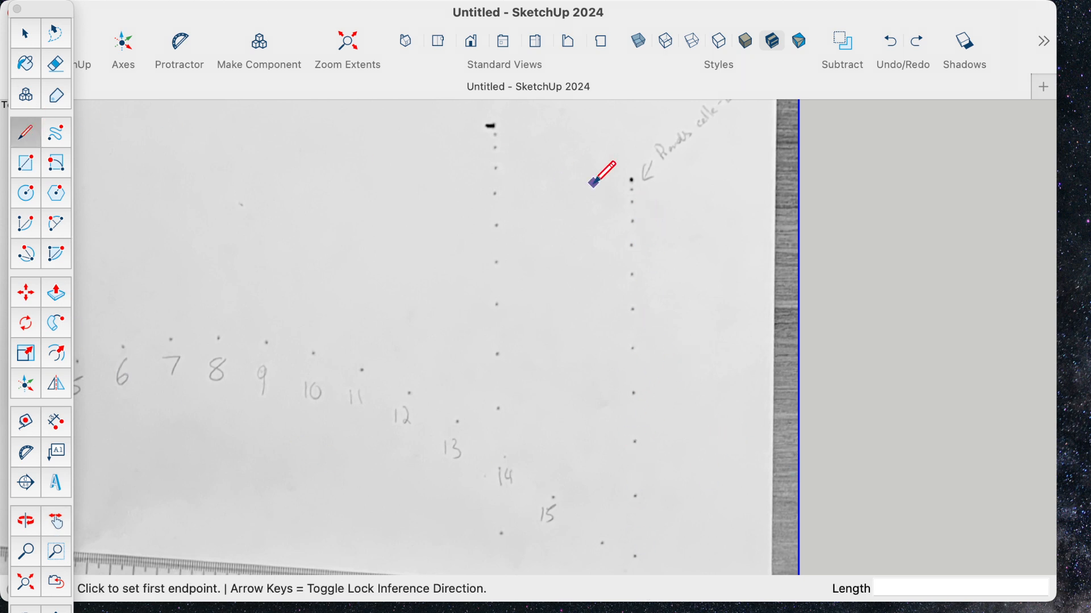
pyautogui.click(632, 178)
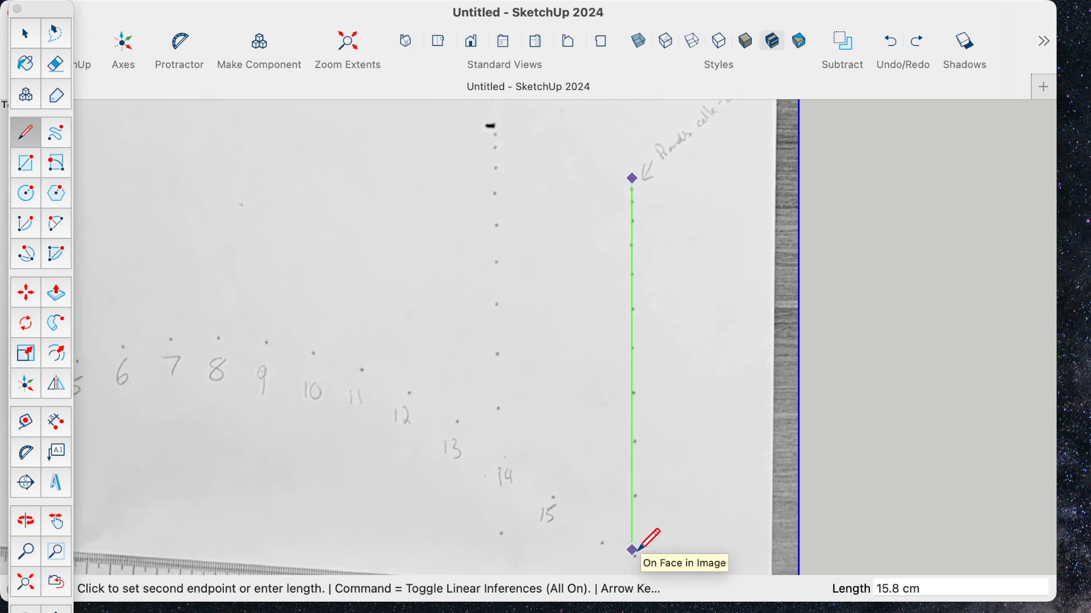
pyautogui.press('super')
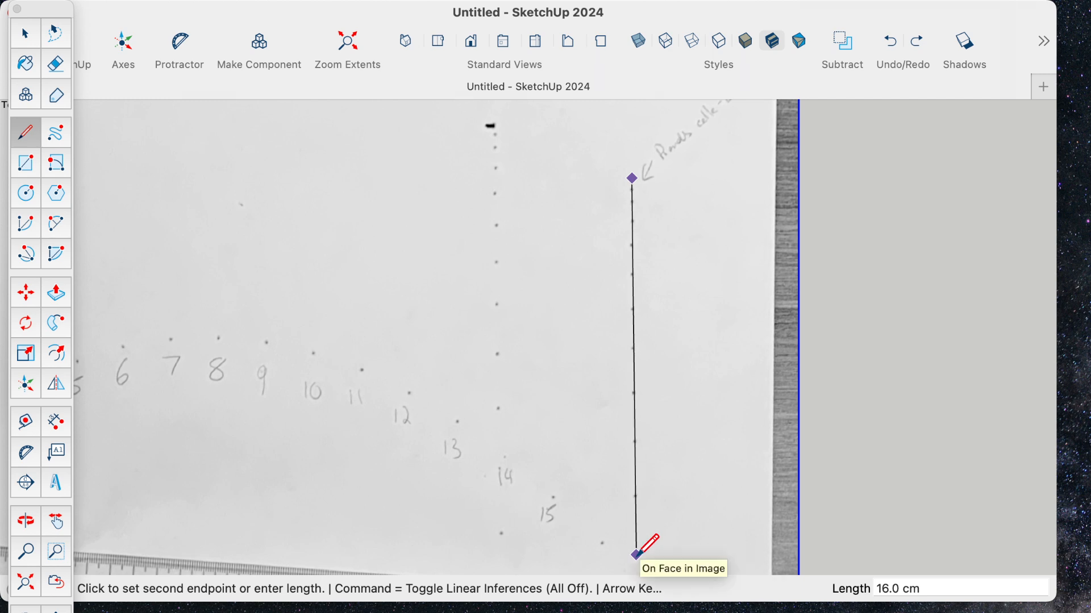
pyautogui.click(635, 556)
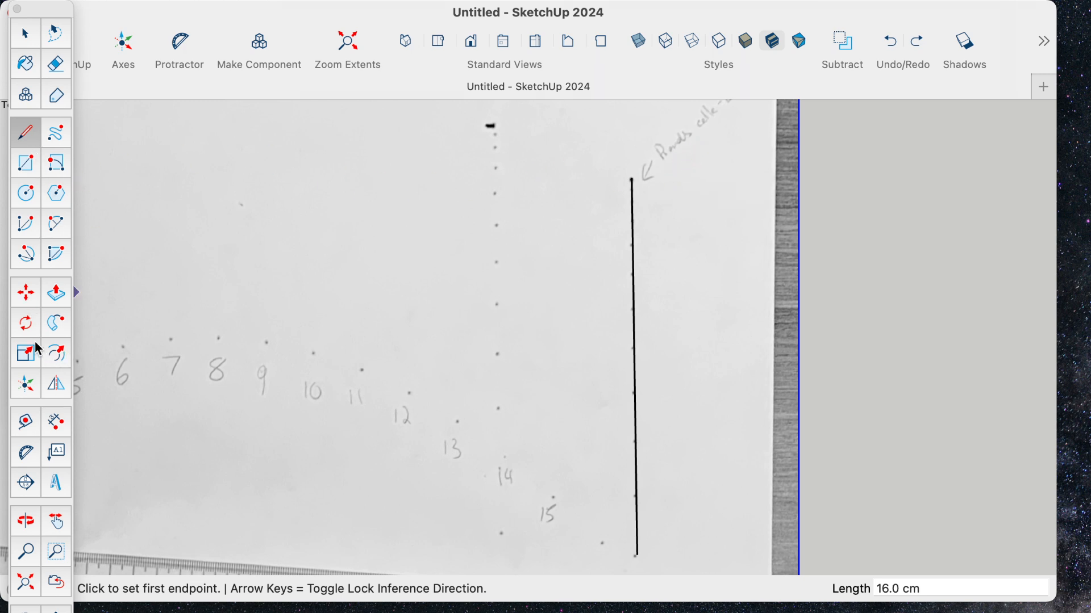
pyautogui.click(26, 323)
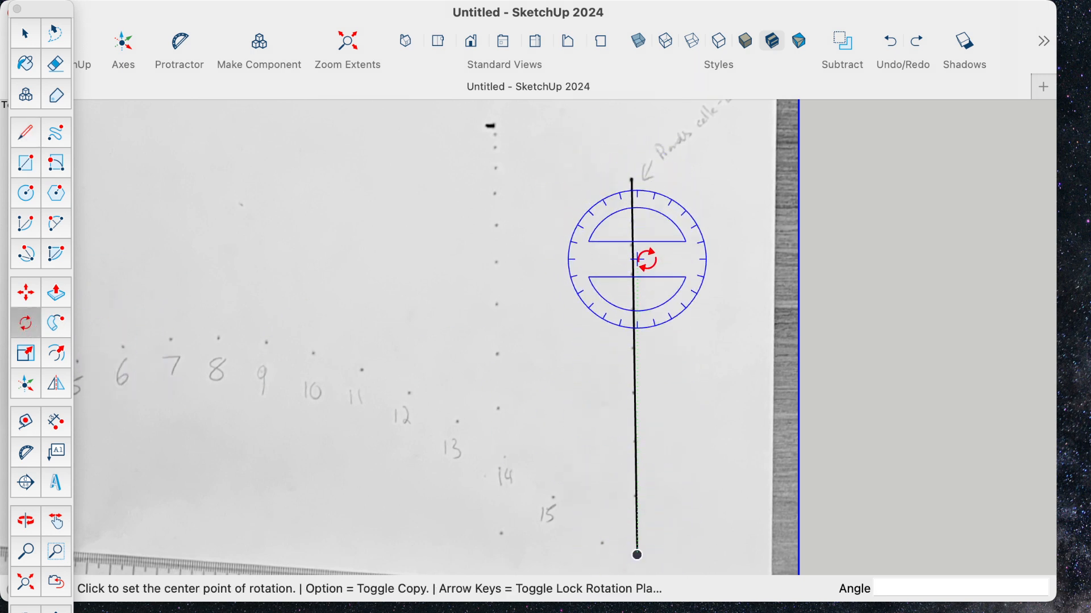
pyautogui.click(638, 555)
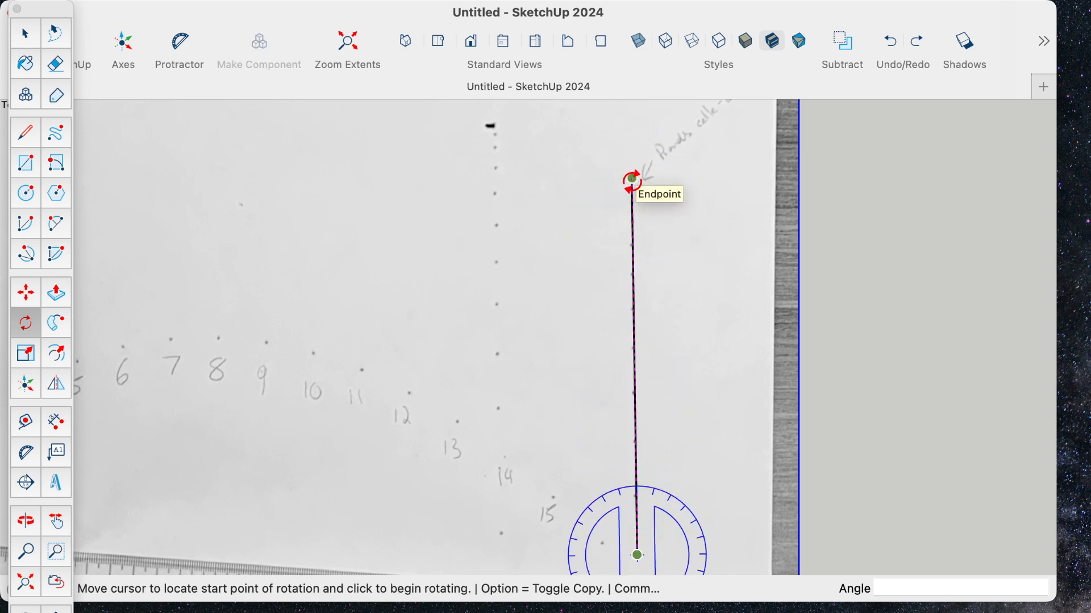
pyautogui.click(632, 181)
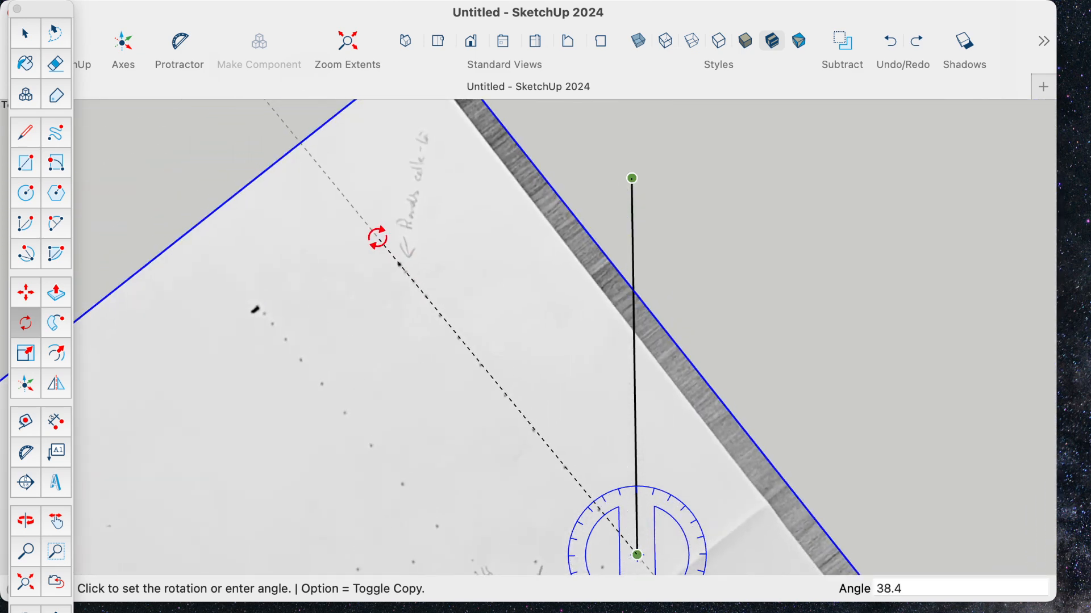
pyautogui.click(377, 239)
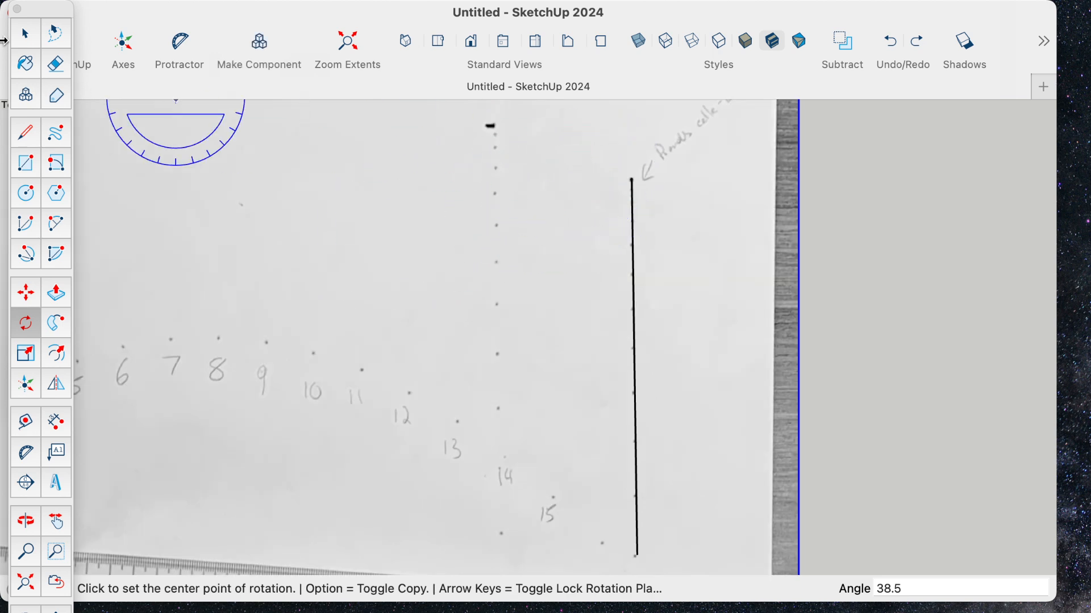
# - Rotate only the drawn line 90 degrees clockwise about its lower endpoint so it is perpendicular to the dot column
pyautogui.click(35, 29)
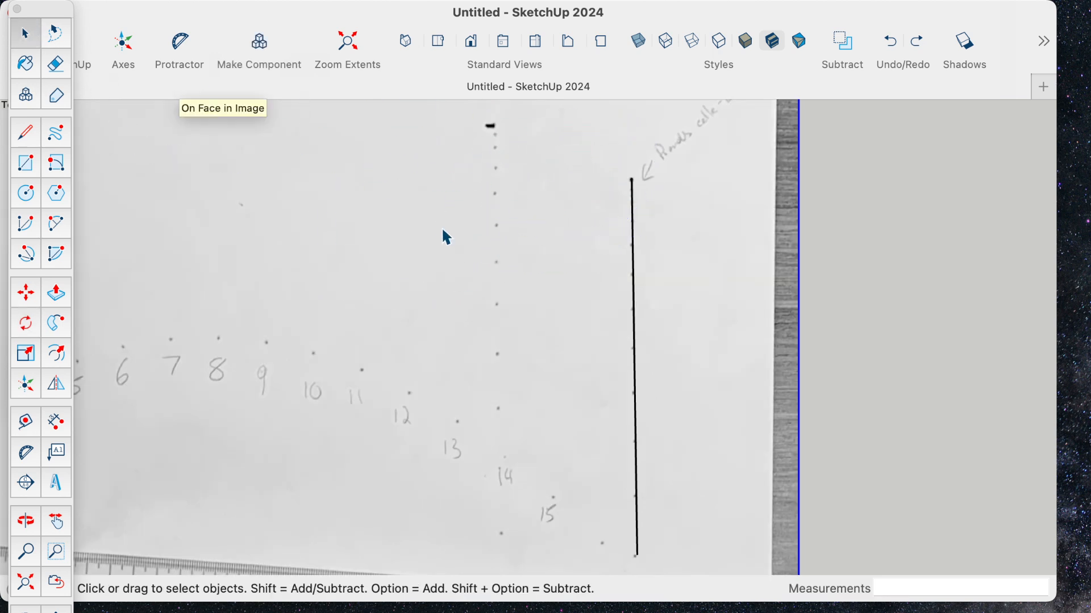
pyautogui.click(635, 303)
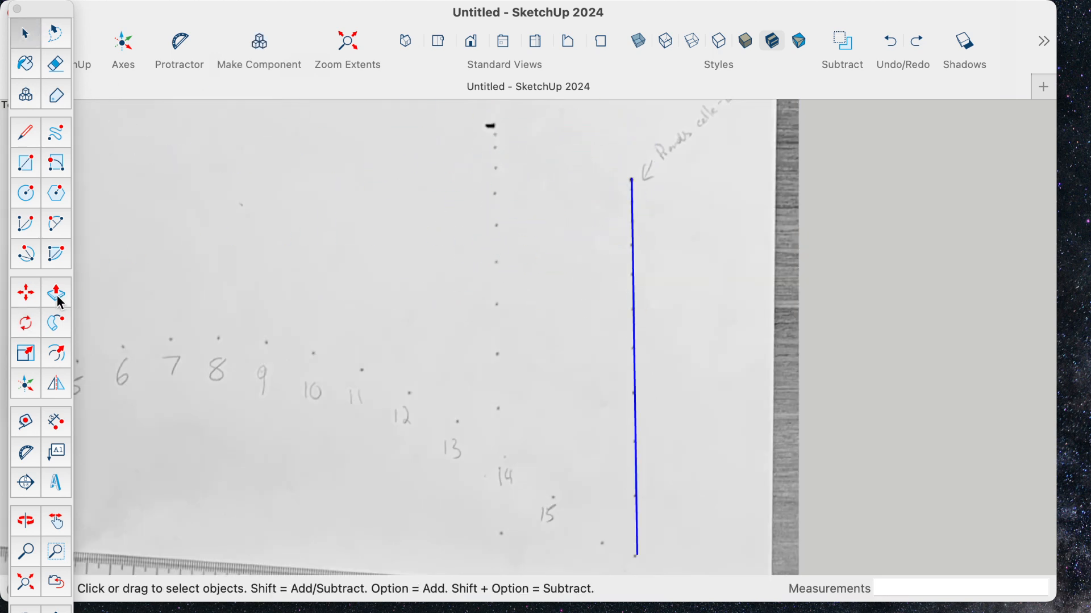
pyautogui.click(26, 324)
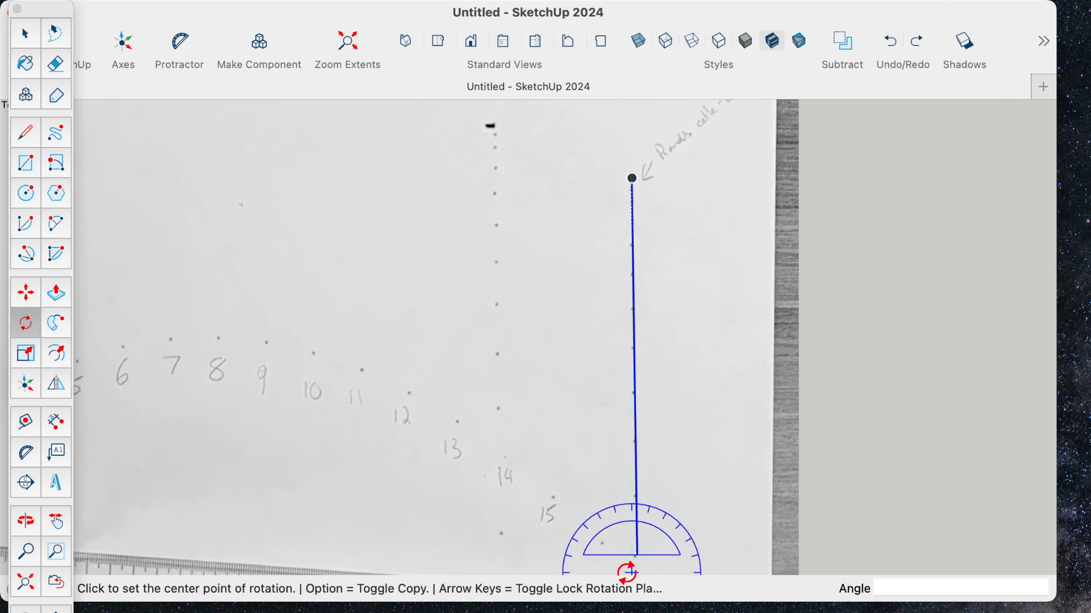
pyautogui.click(636, 553)
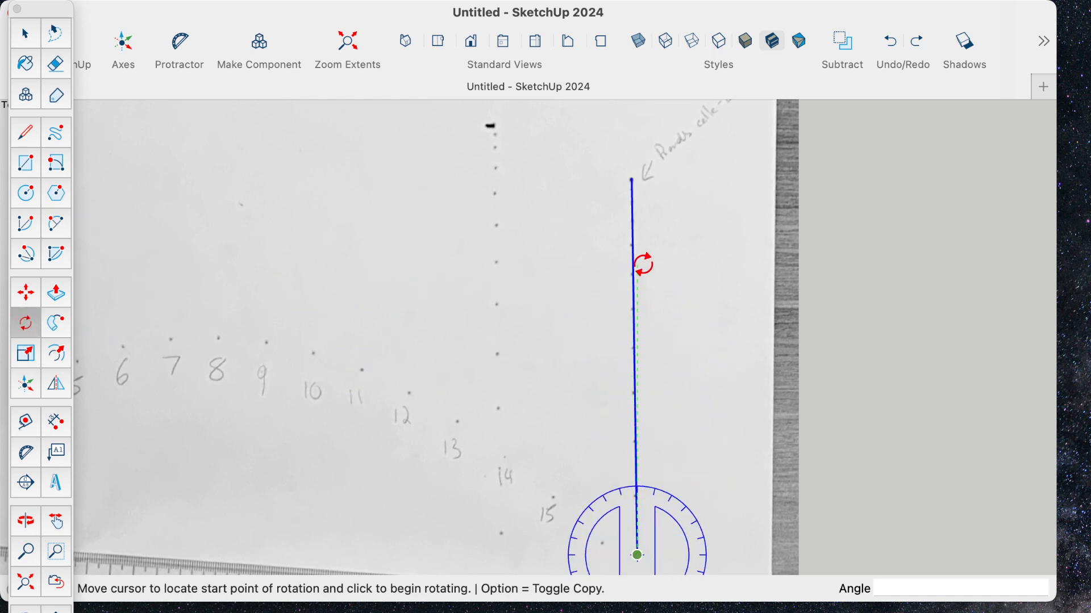
pyautogui.click(633, 180)
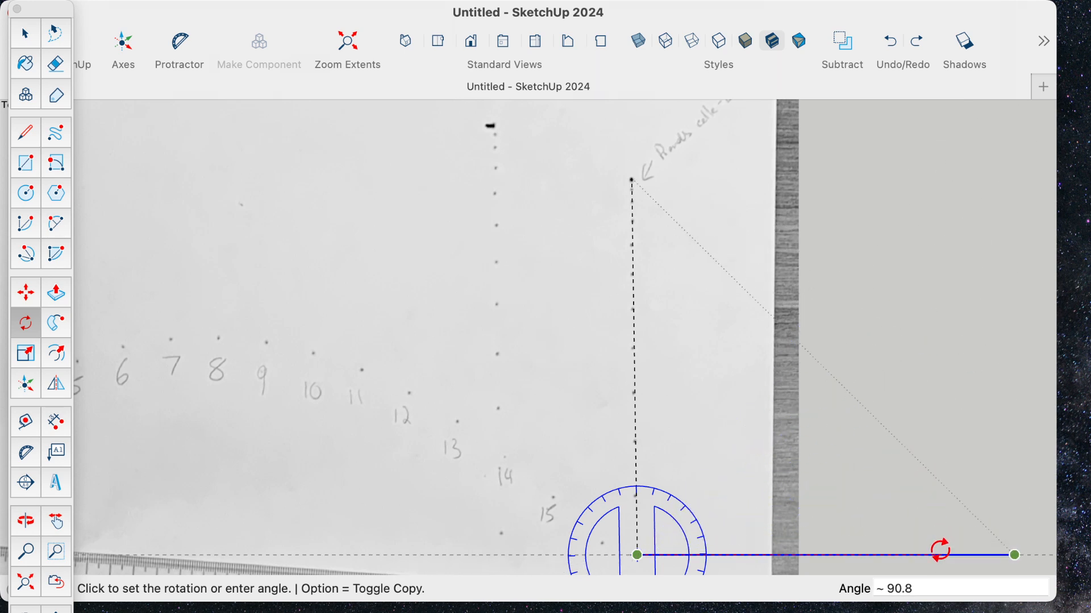
pyautogui.click(940, 550)
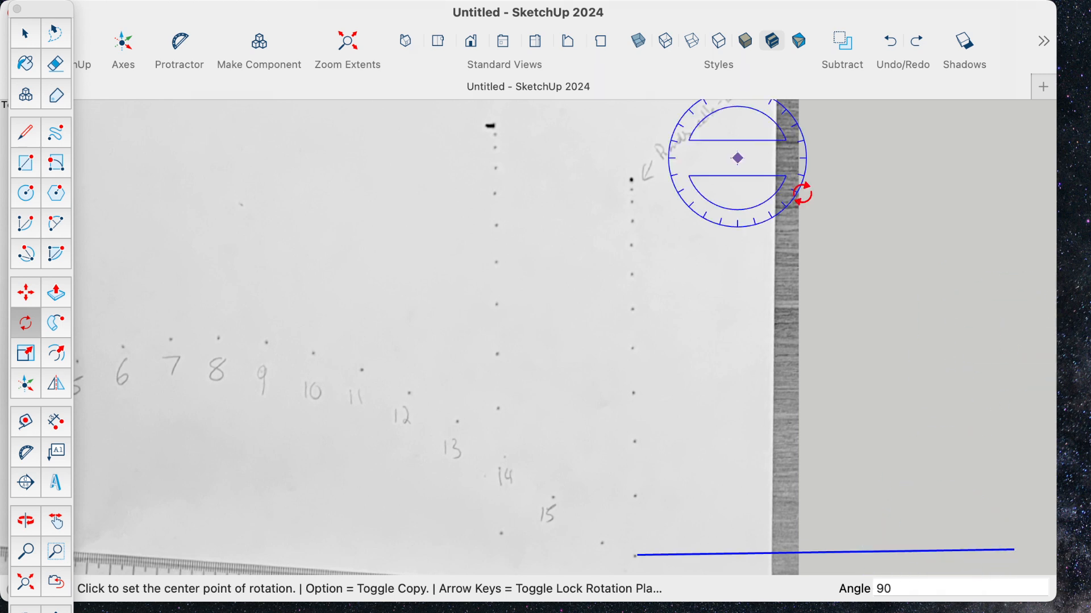
pyautogui.click(37, 36)
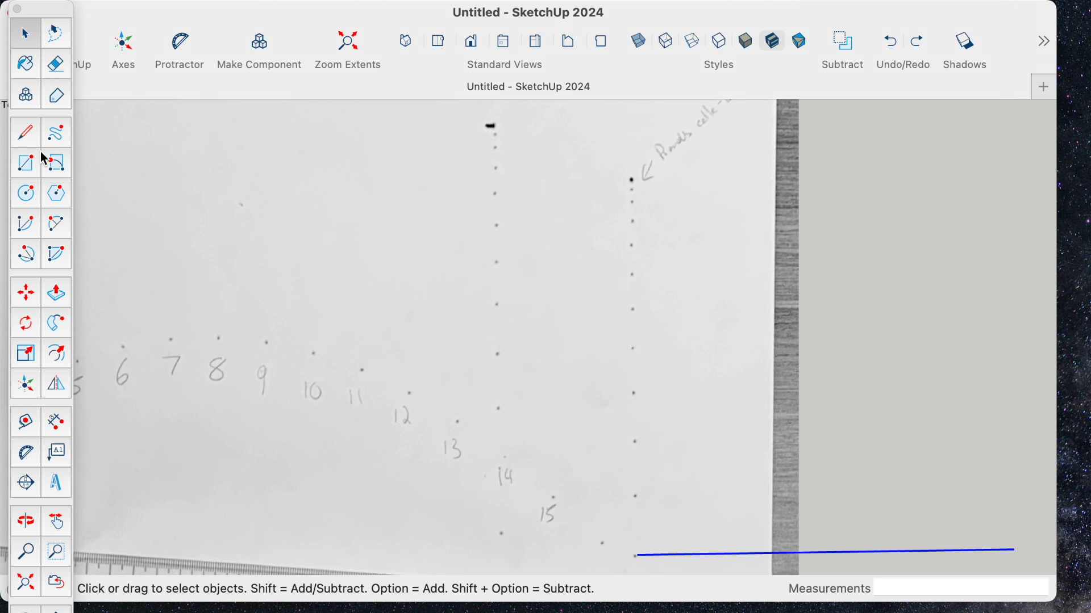
# - Draw a line about 16.8 cm long from the rotated line's start up through the dot column, with linear inferencing off
pyautogui.click(26, 132)
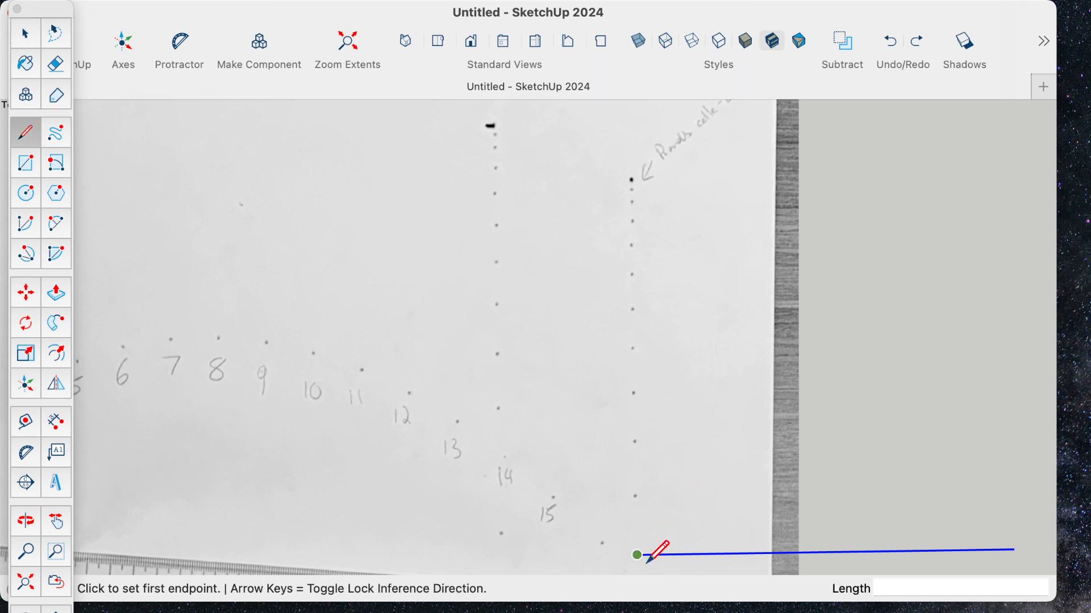
pyautogui.click(638, 555)
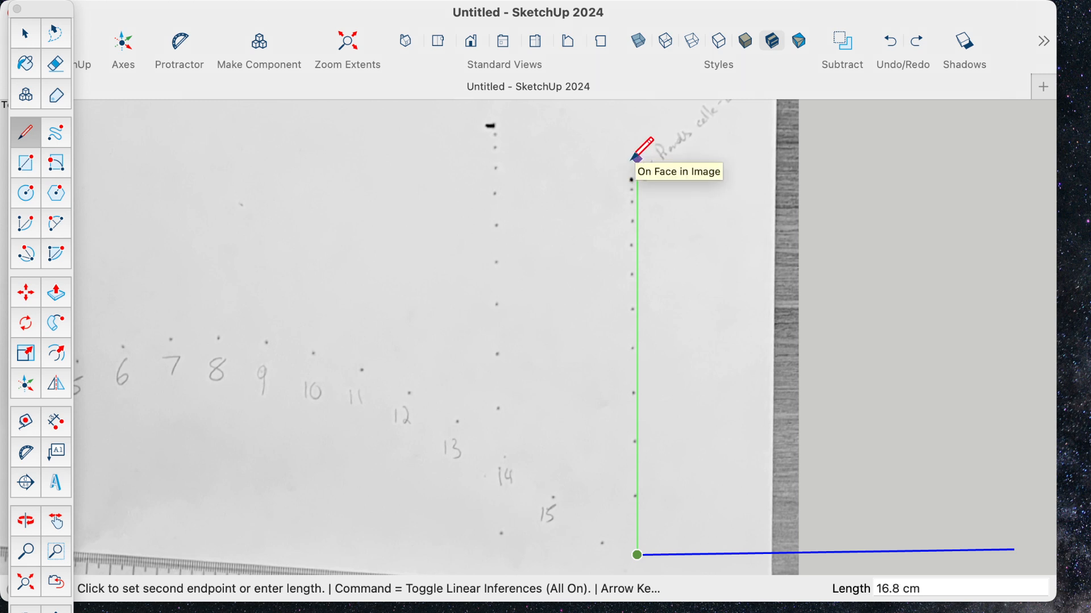
pyautogui.press('super')
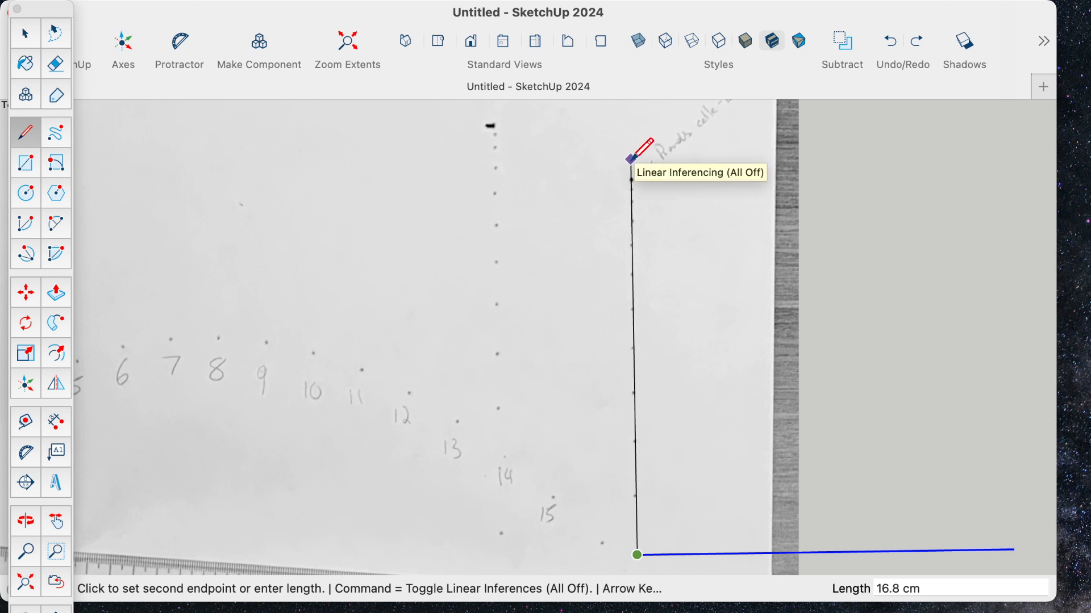
pyautogui.click(632, 161)
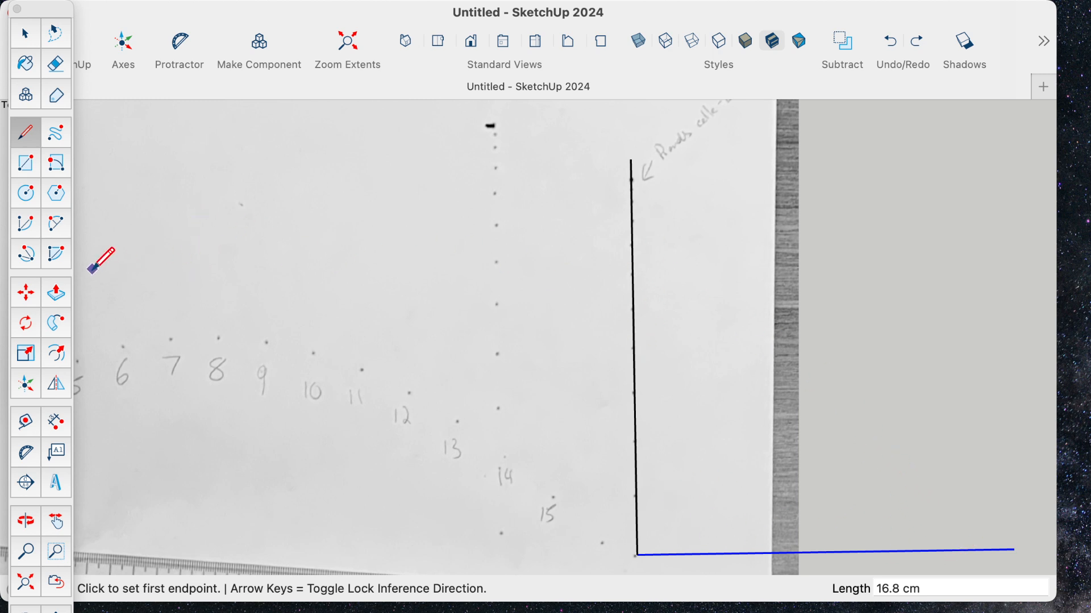
# - Set the model axes with the origin at the two lines' corner, red along the rotated line and green along the dot column
pyautogui.click(26, 387)
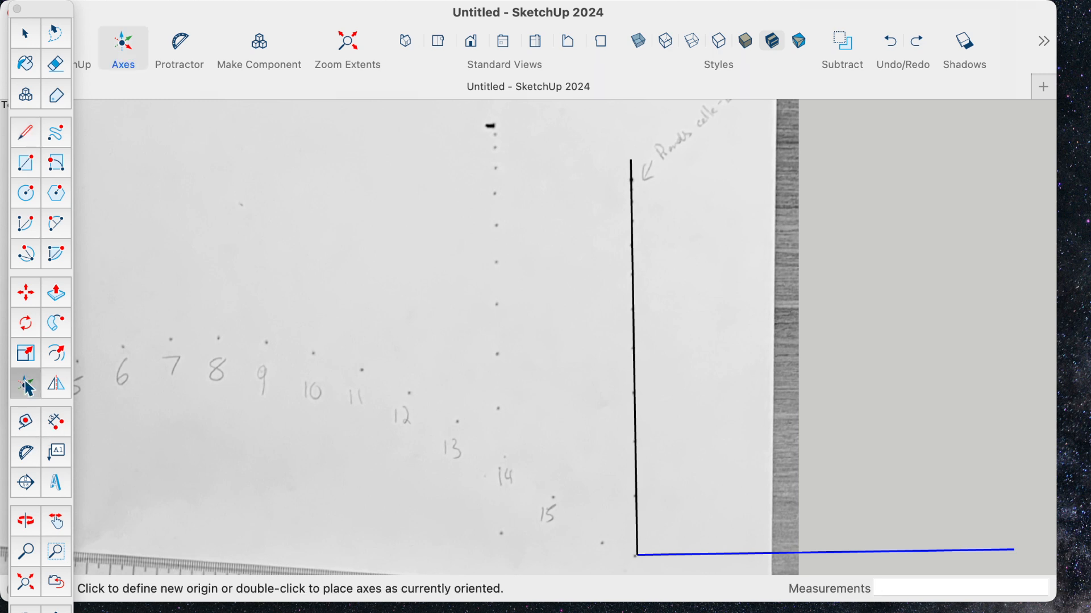
pyautogui.click(639, 556)
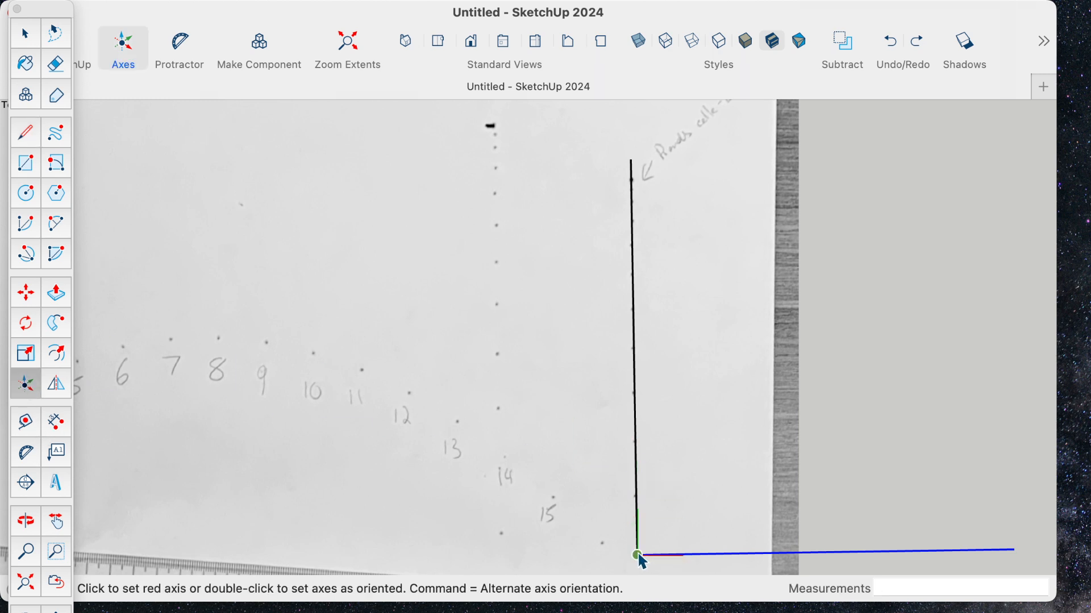
pyautogui.click(1017, 554)
pyautogui.click(631, 207)
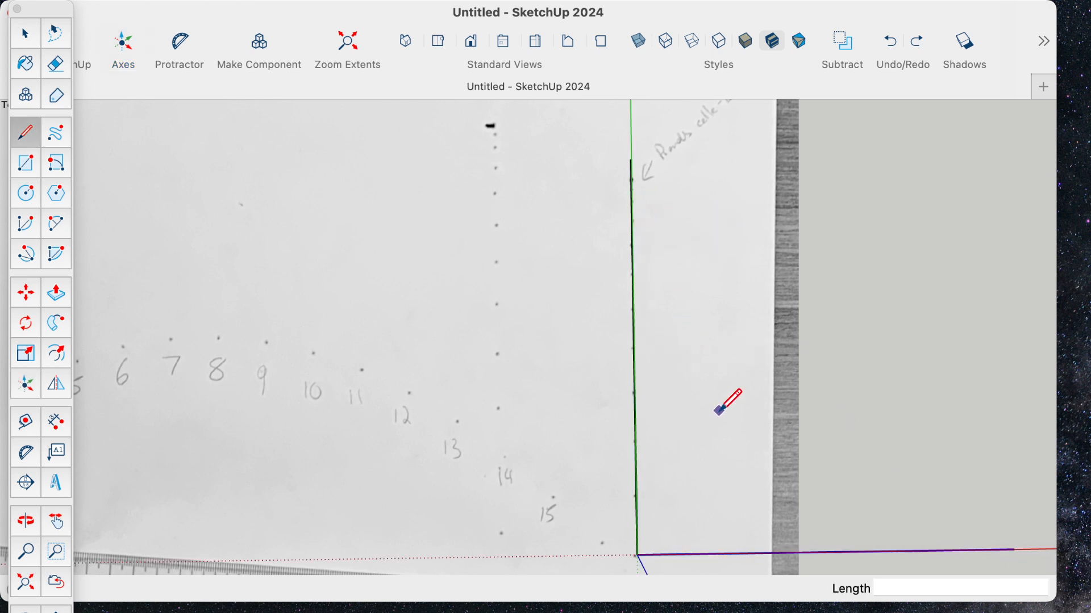
pyautogui.scroll(-5, 718, 410)
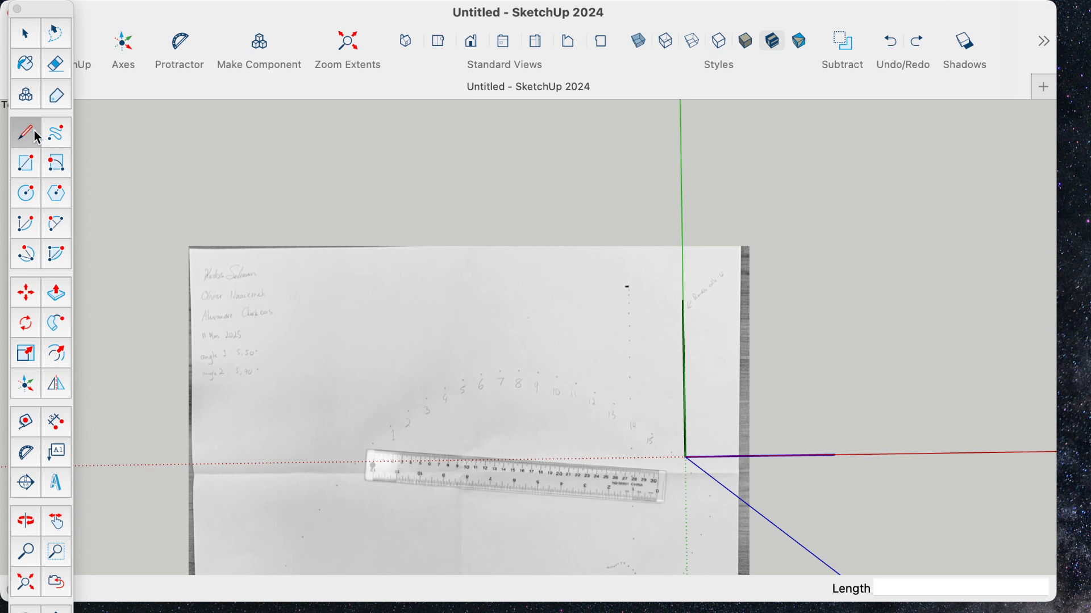
pyautogui.click(686, 456)
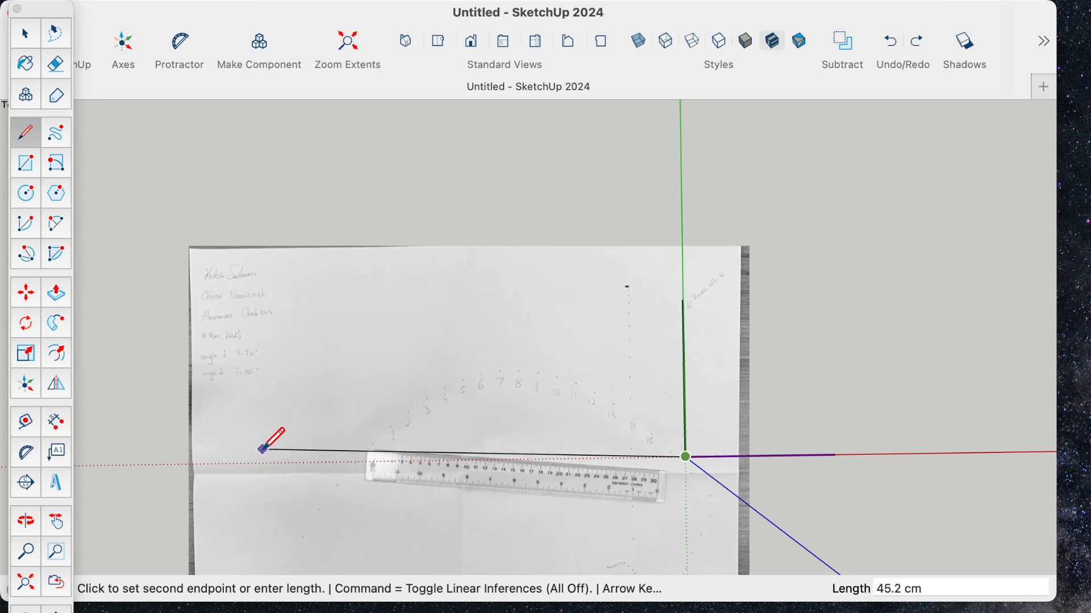
pyautogui.press('Escape')
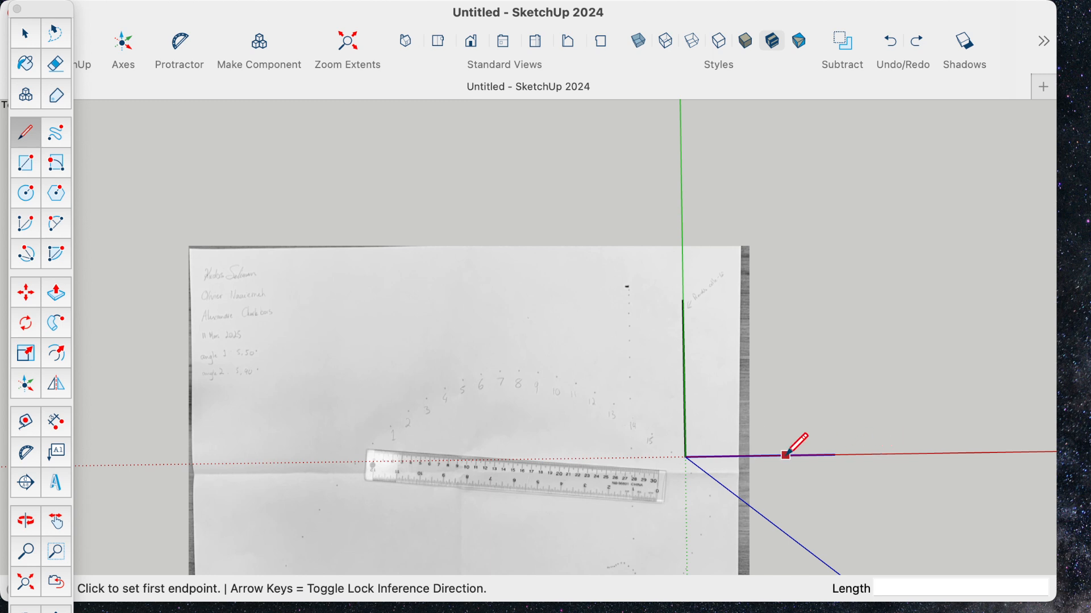
pyautogui.click(685, 457)
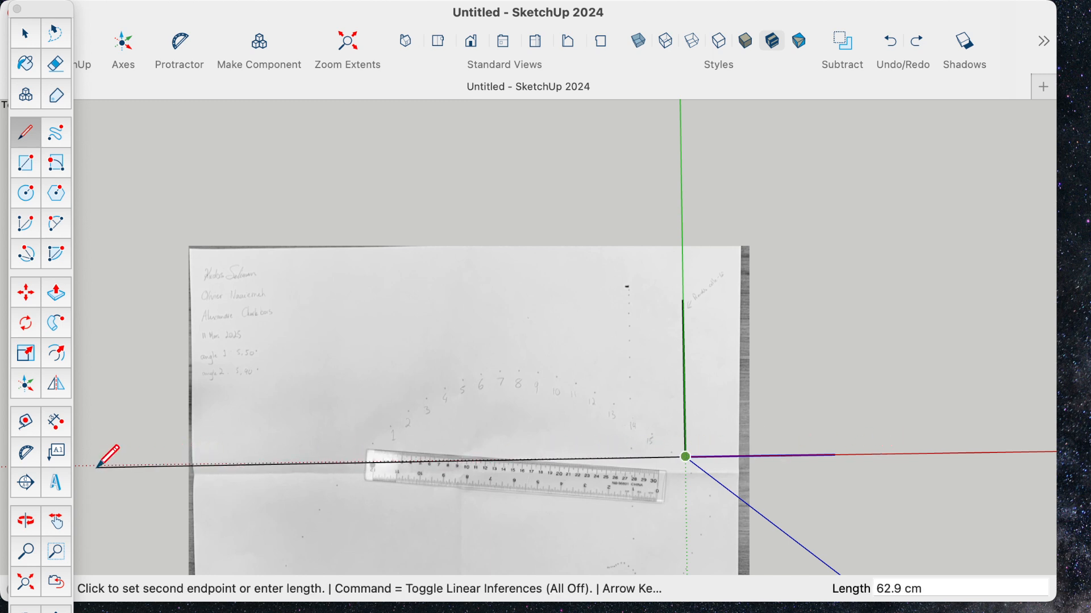
pyautogui.press('Escape')
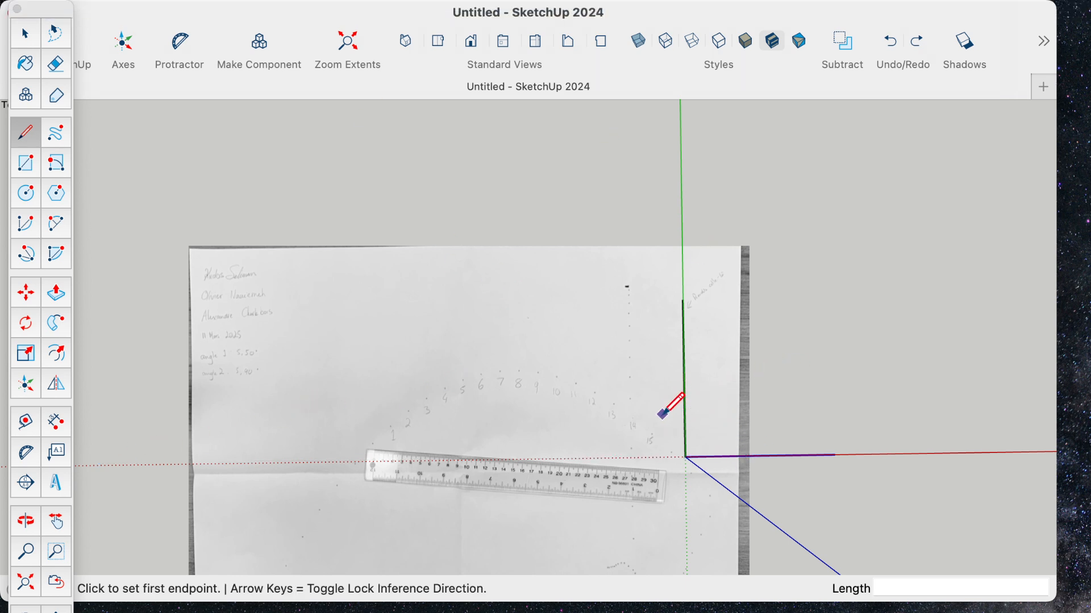
pyautogui.scroll(-2, 645, 435)
pyautogui.scroll(5, 645, 434)
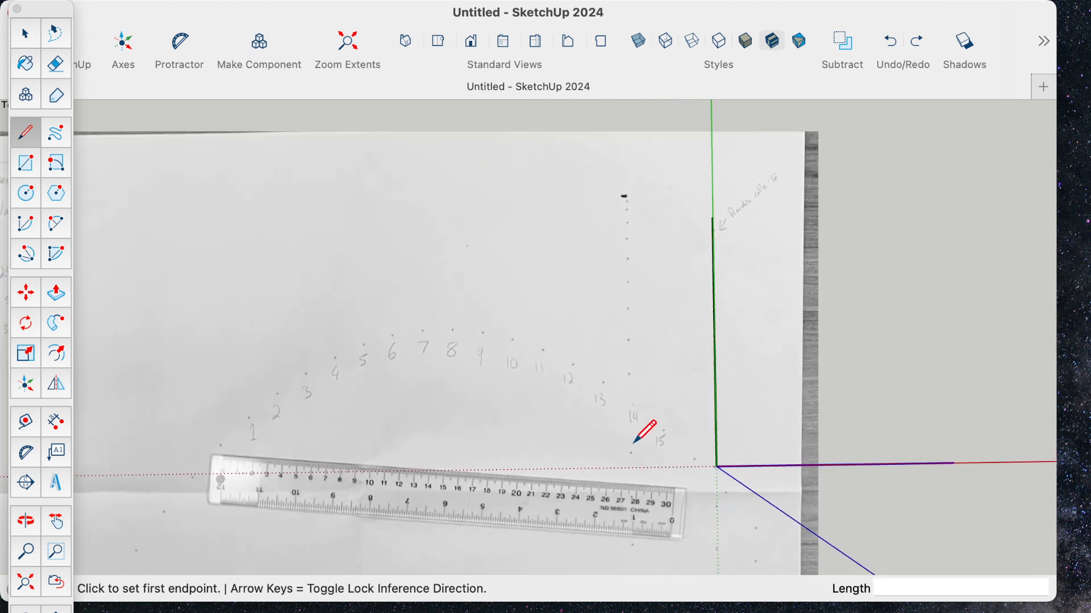
# - Place two guides parallel to the red axis with the Tape Measure tool, about 4.9 cm and 6.3 cm above it
pyautogui.scroll(-3, 636, 440)
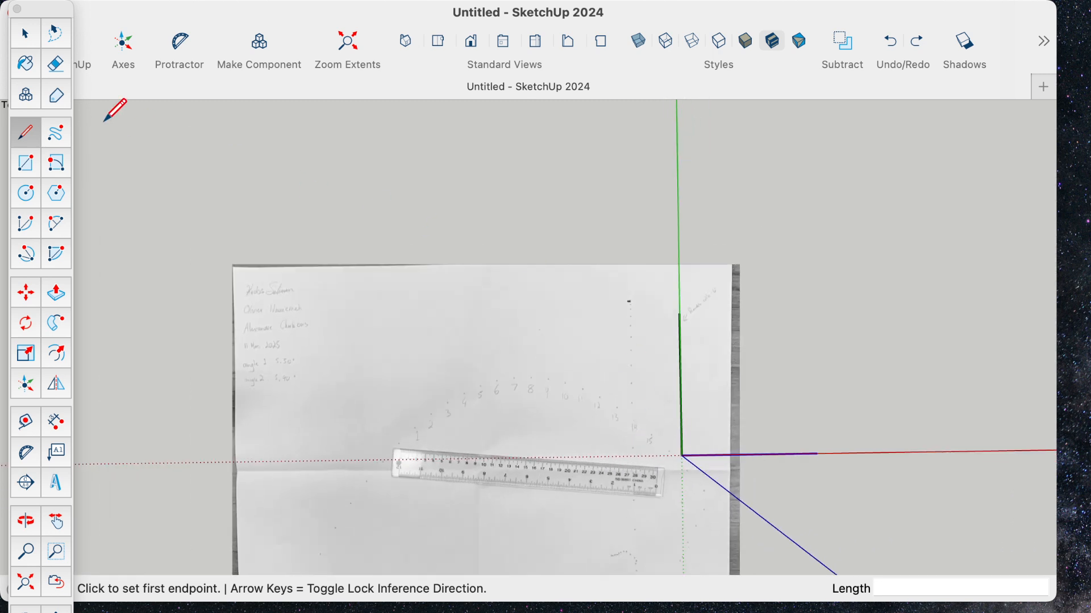
pyautogui.click(28, 426)
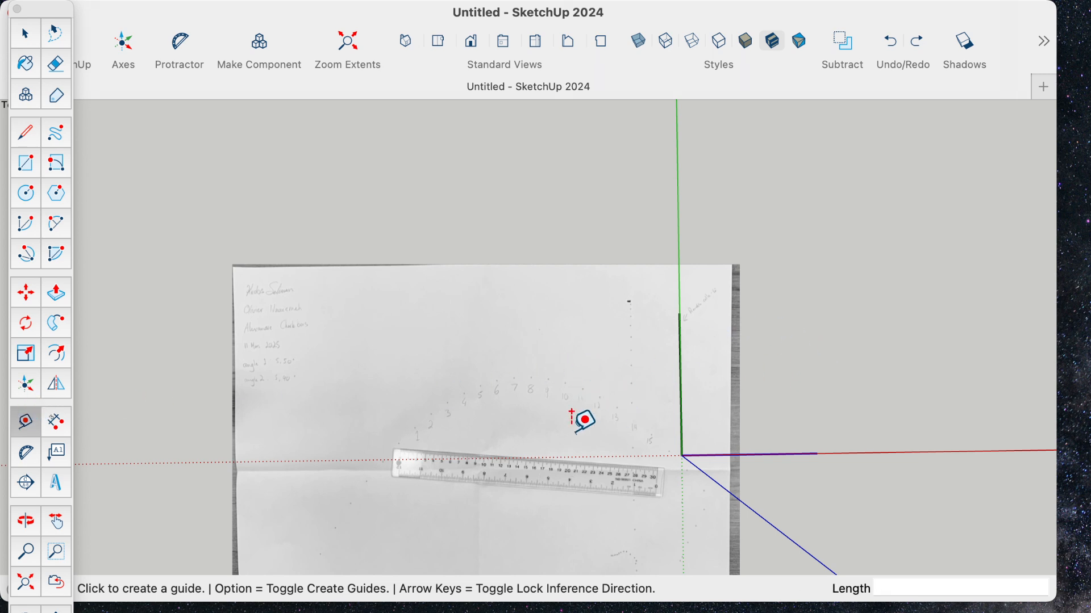
pyautogui.scroll(2, 543, 457)
pyautogui.scroll(3, 542, 457)
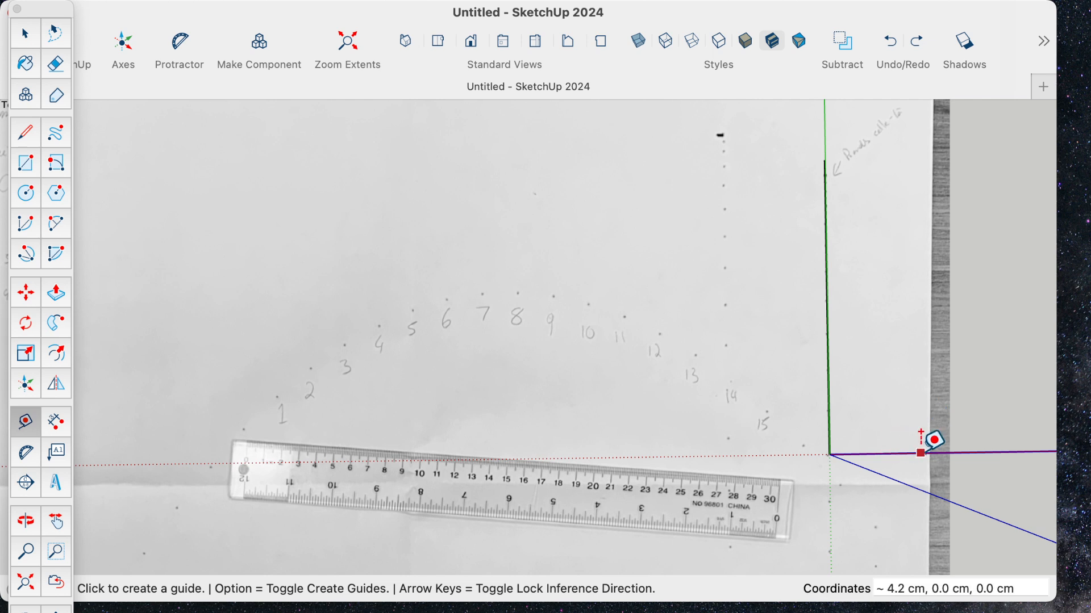
pyautogui.click(869, 454)
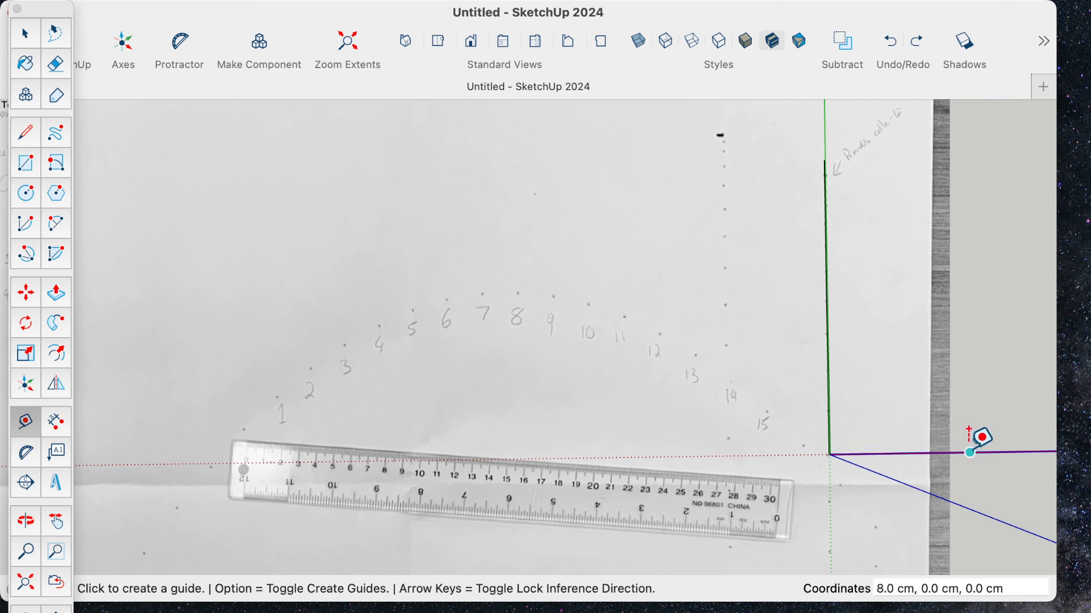
pyautogui.moveTo(882, 453); pyautogui.dragTo(937, 453)
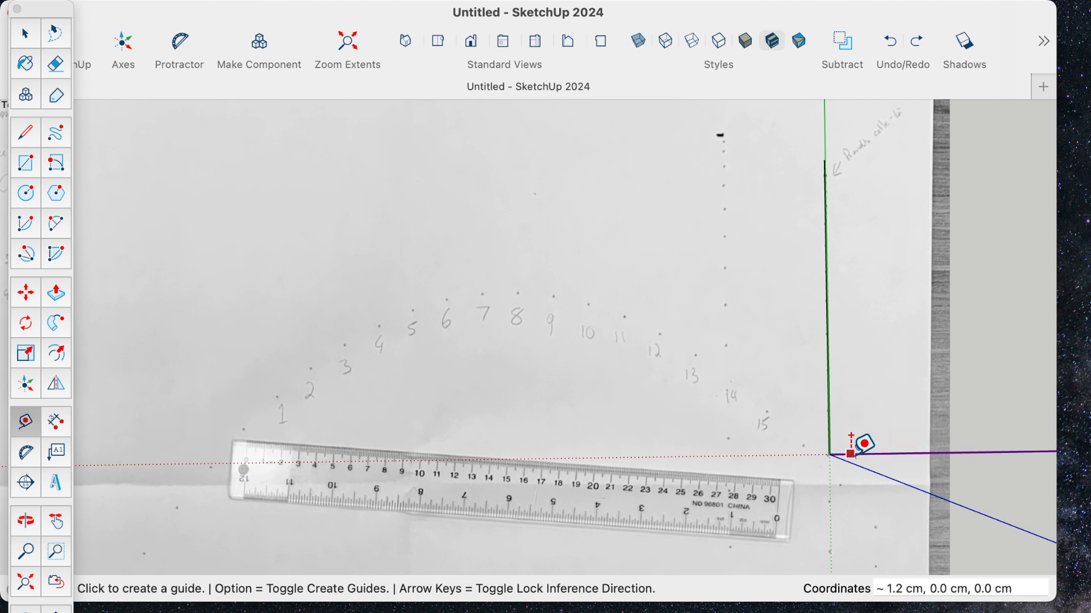
pyautogui.click(942, 453)
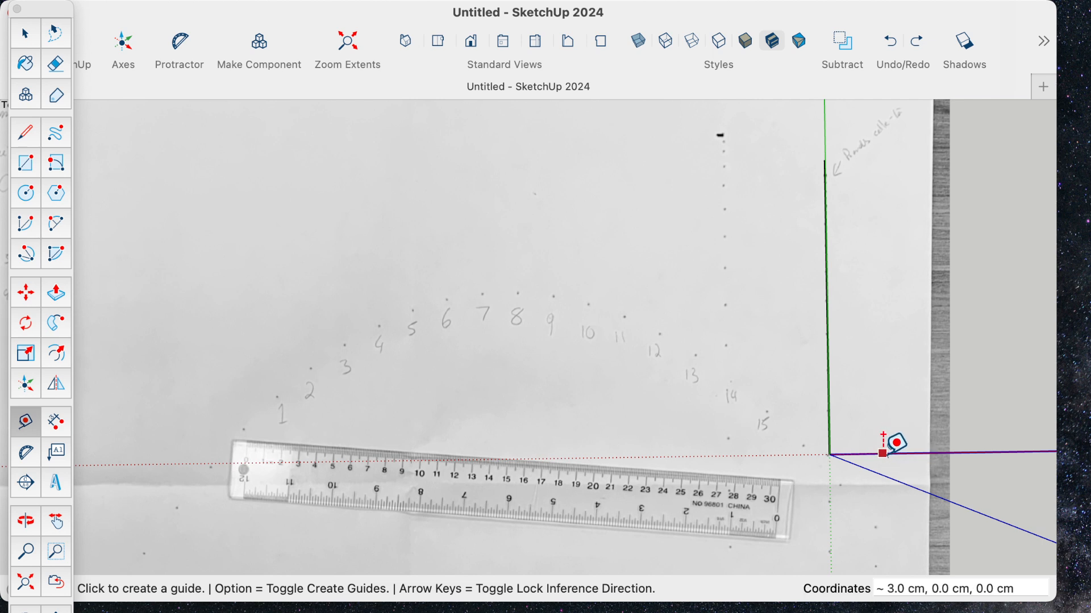
pyautogui.click(883, 454)
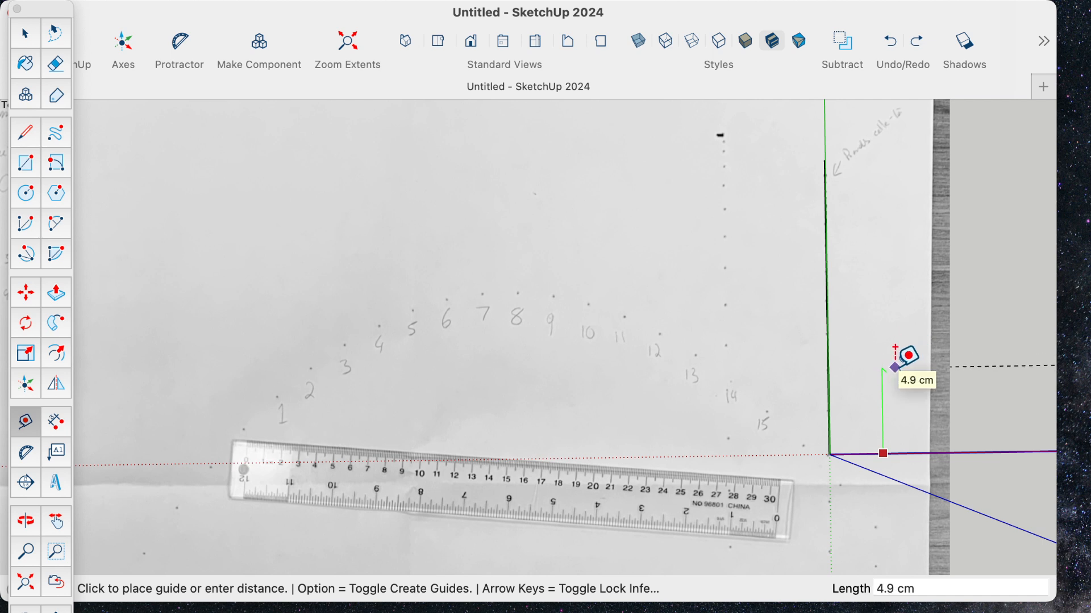
pyautogui.click(896, 367)
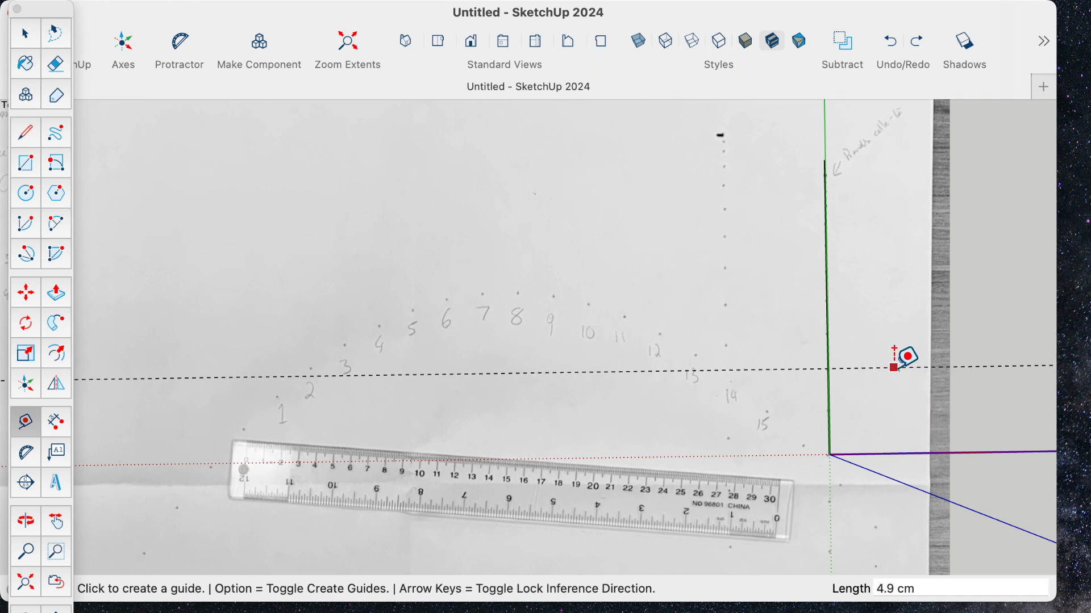
pyautogui.click(863, 454)
pyautogui.click(860, 343)
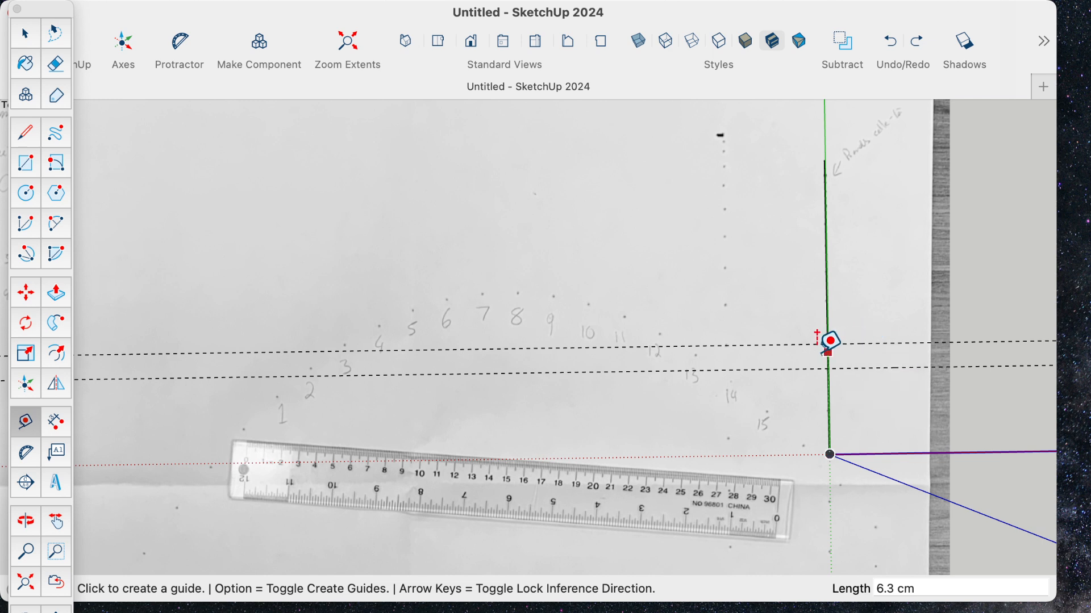
pyautogui.click(27, 294)
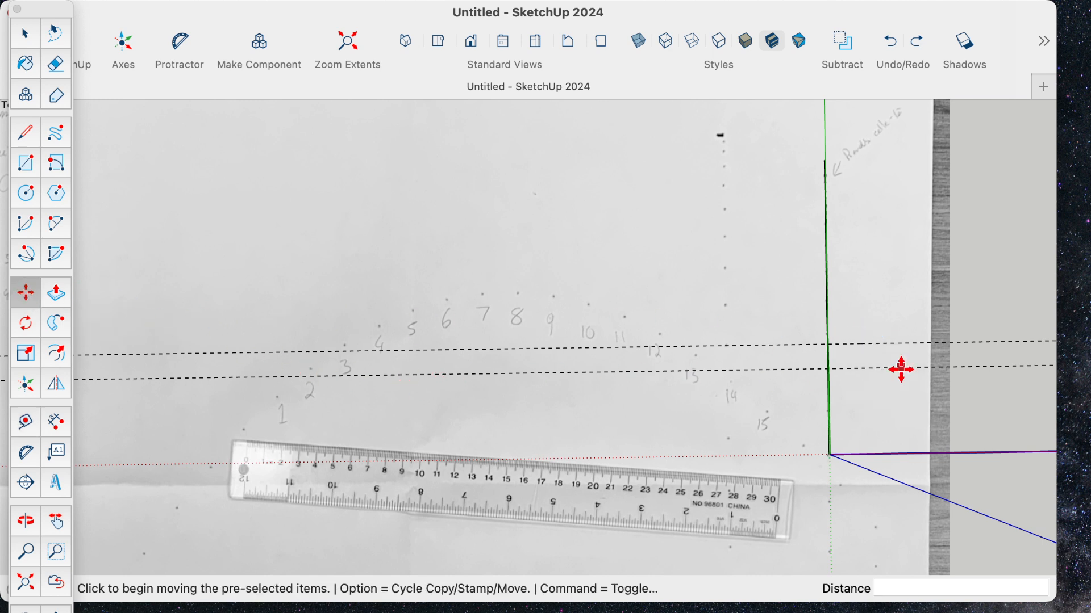
pyautogui.click(1012, 372)
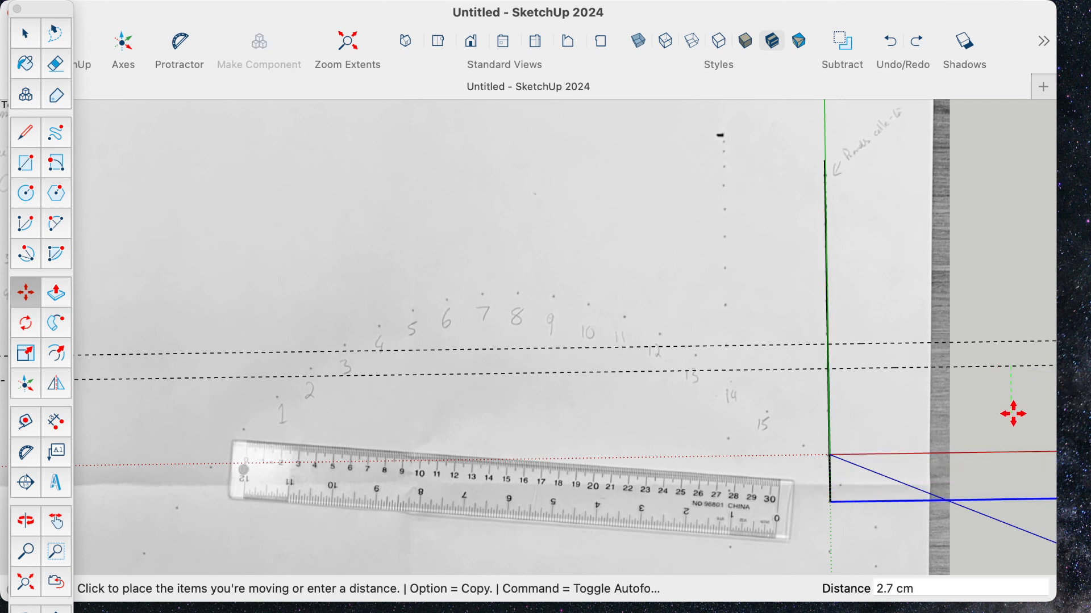
pyautogui.click(1010, 373)
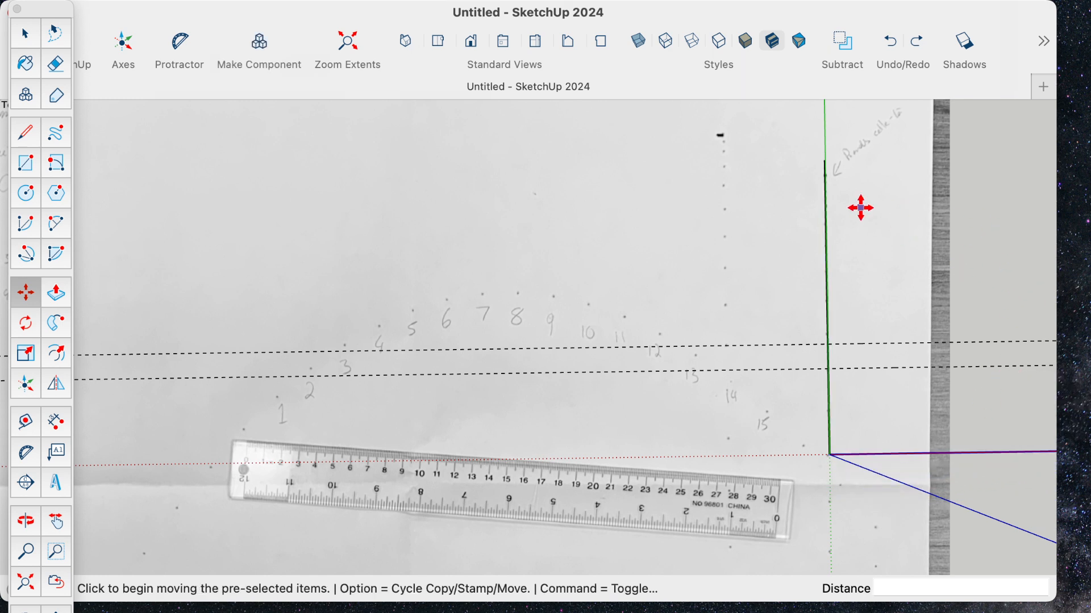
# - Move only the lower guide down so it passes through the dot of point 15
pyautogui.scroll(-5, 774, 295)
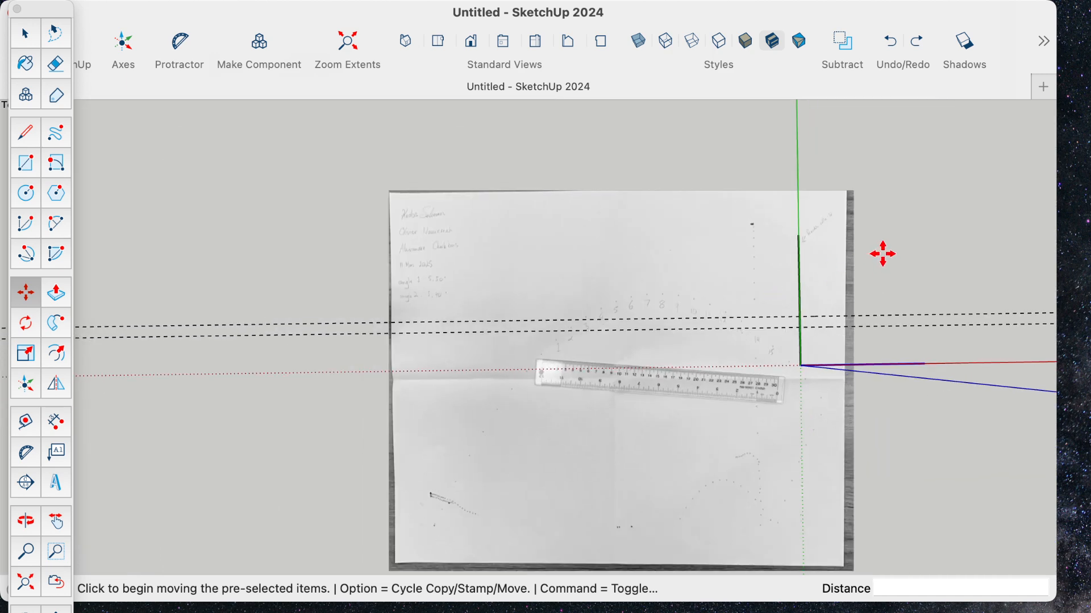
pyautogui.click(28, 41)
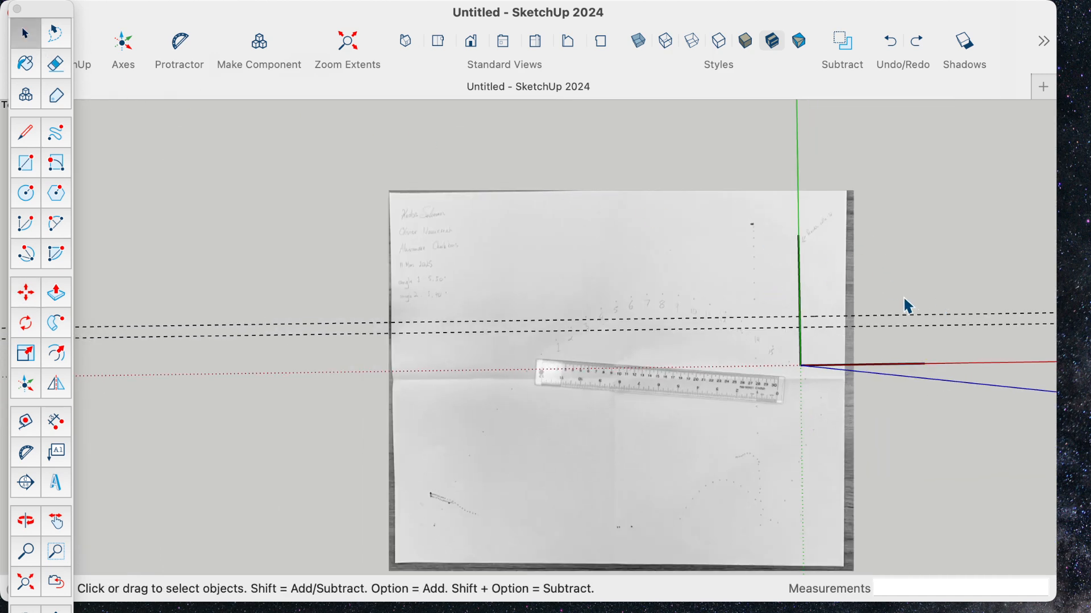
pyautogui.scroll(3, 856, 327)
pyautogui.scroll(5, 856, 326)
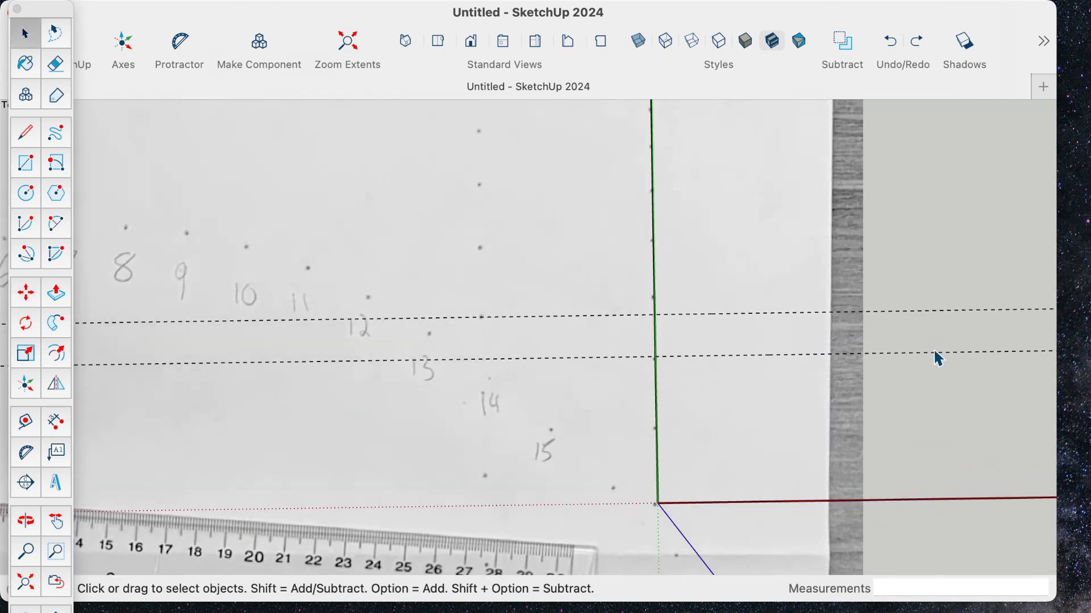
pyautogui.click(936, 353)
pyautogui.press('m')
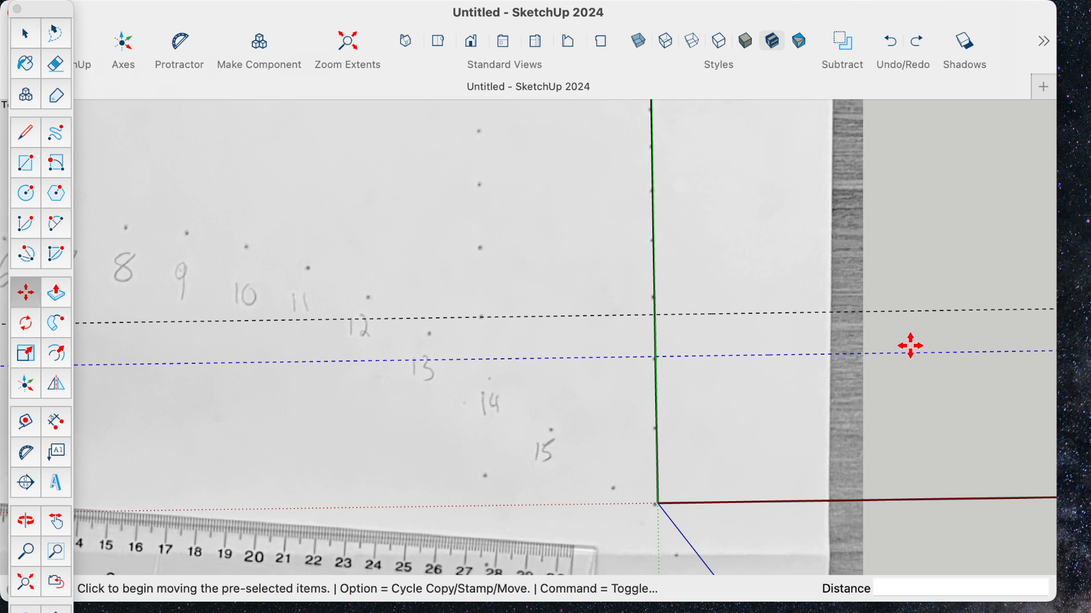
pyautogui.click(549, 361)
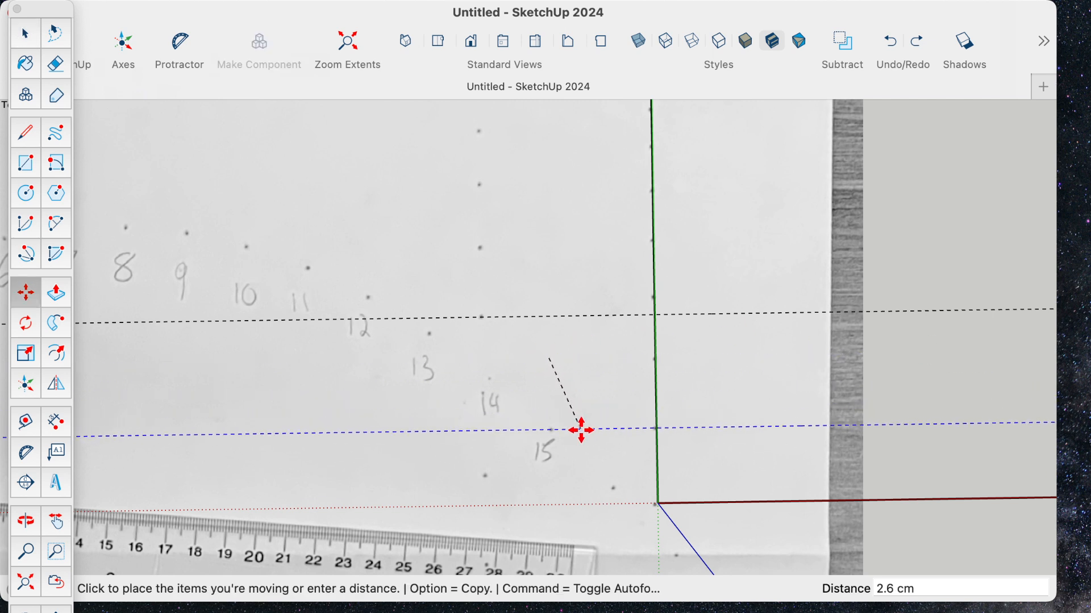
pyautogui.click(581, 430)
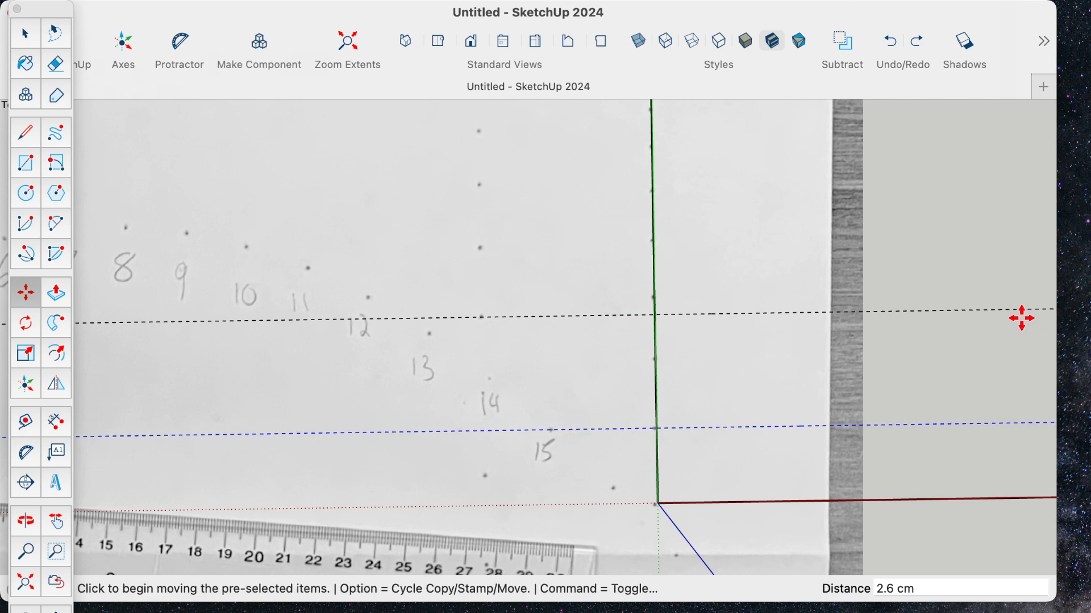
# - Move the upper guide down so it passes through the dot of point 14
pyautogui.press('space')
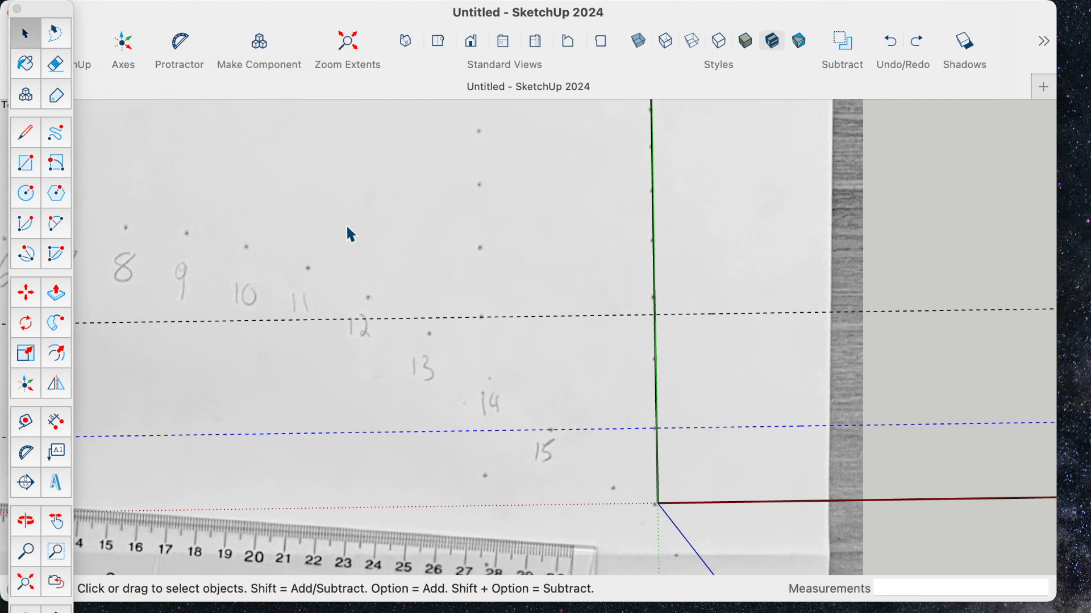
pyautogui.press('m')
pyautogui.click(959, 311)
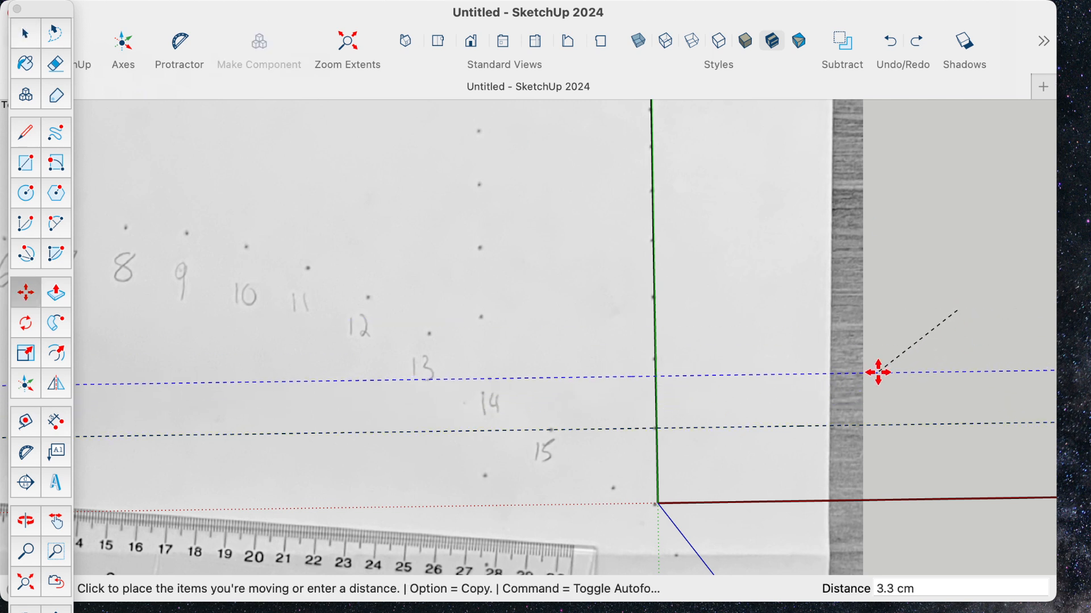
pyautogui.click(560, 378)
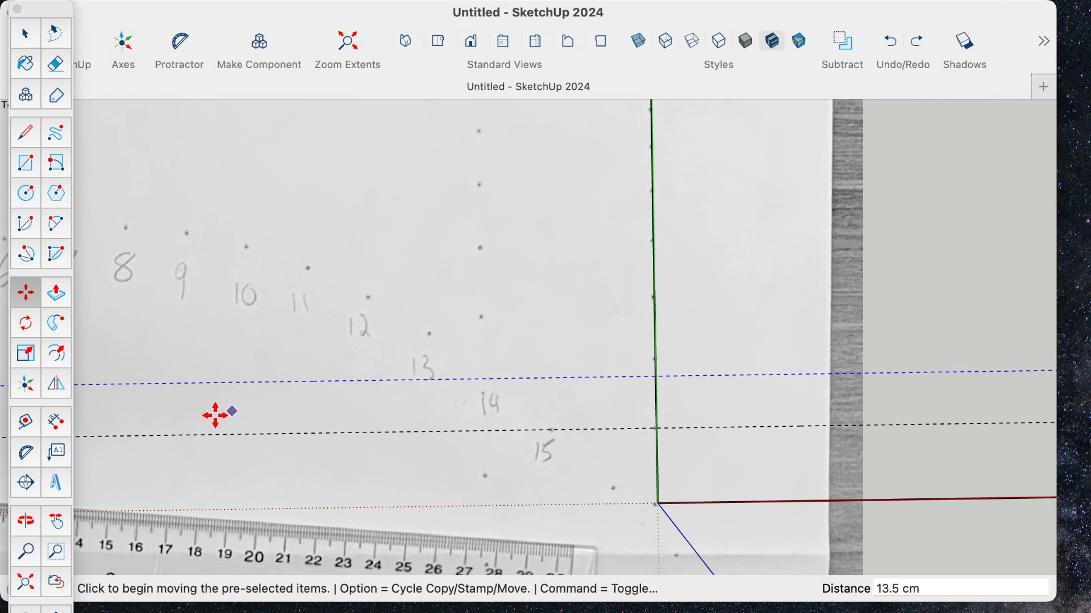
# - Add parallel guides through the dots of points 13 and 12, about 3.3 cm and 4.5 cm above the guide through point 15
pyautogui.click(26, 423)
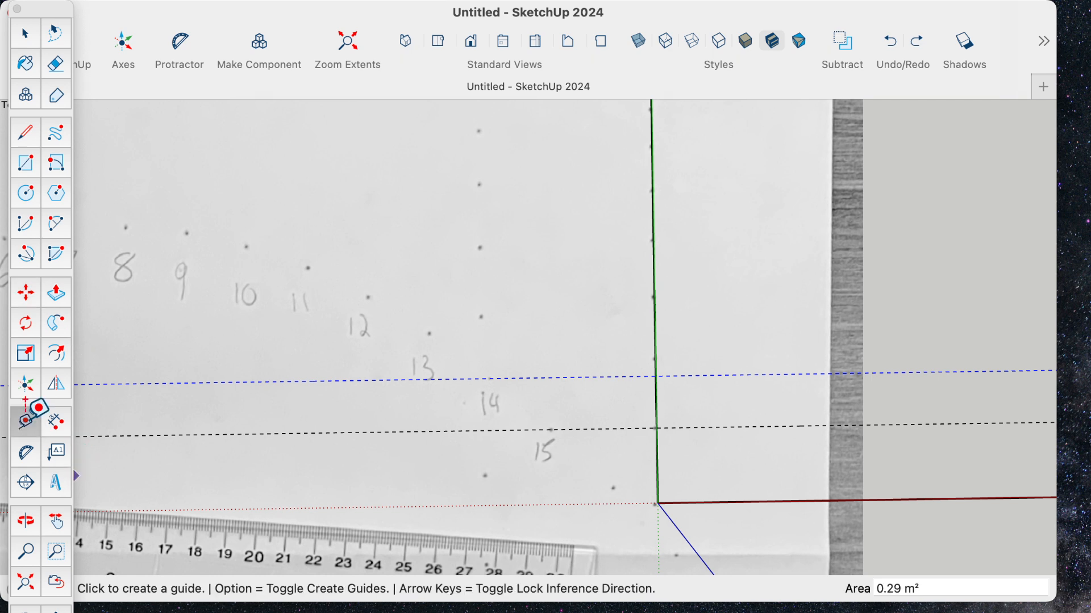
pyautogui.click(421, 431)
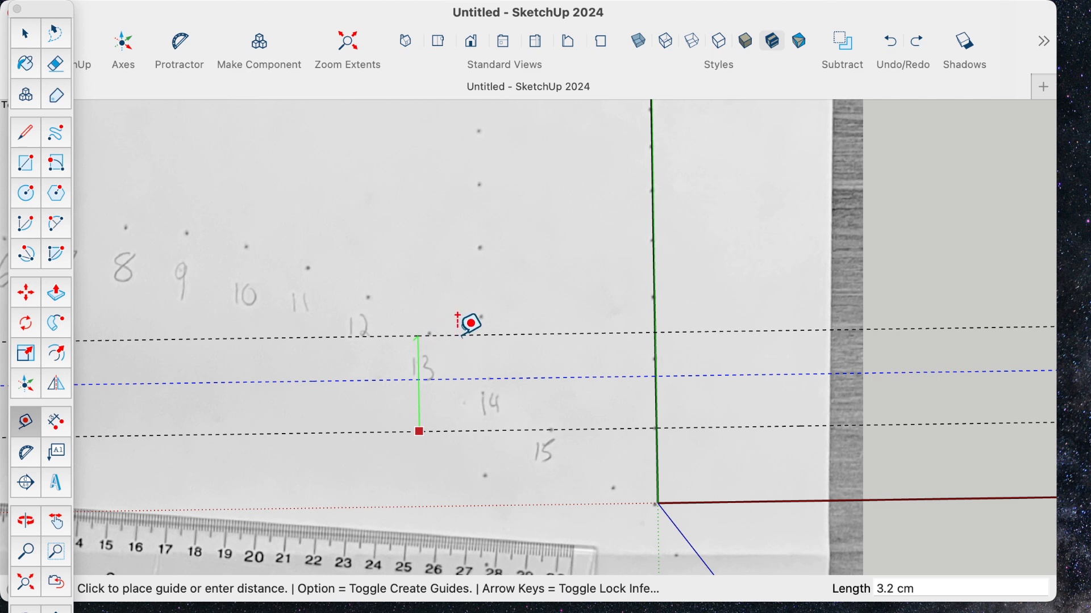
pyautogui.click(551, 319)
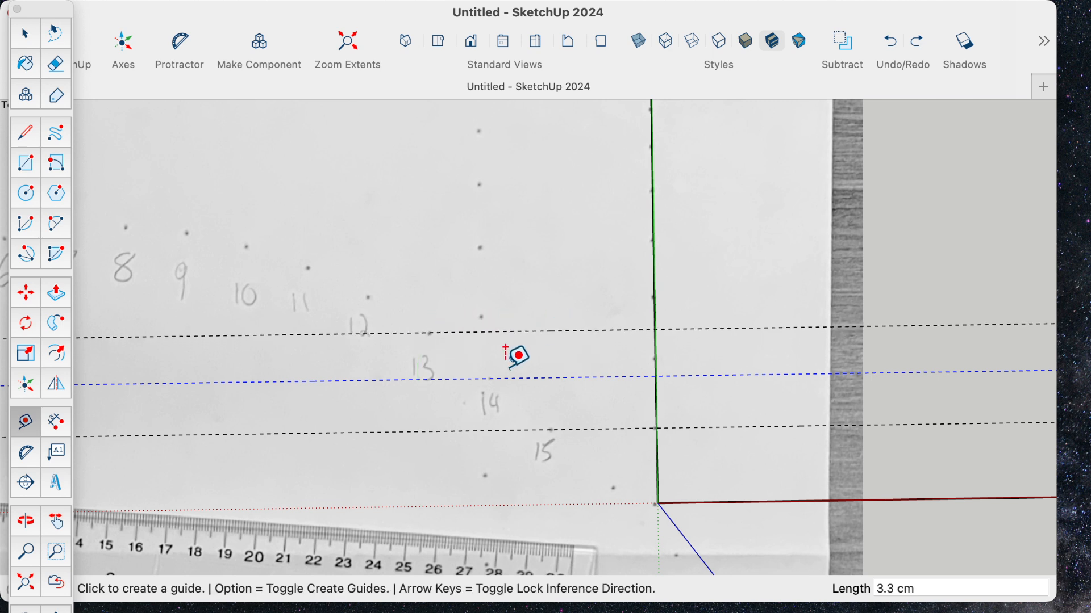
pyautogui.click(389, 432)
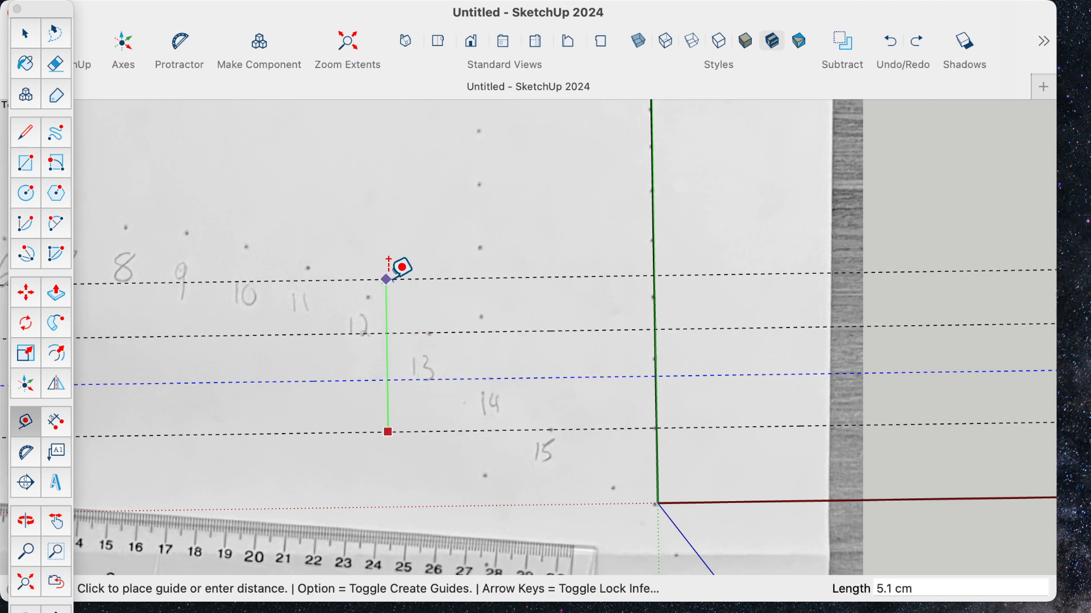
pyautogui.click(389, 297)
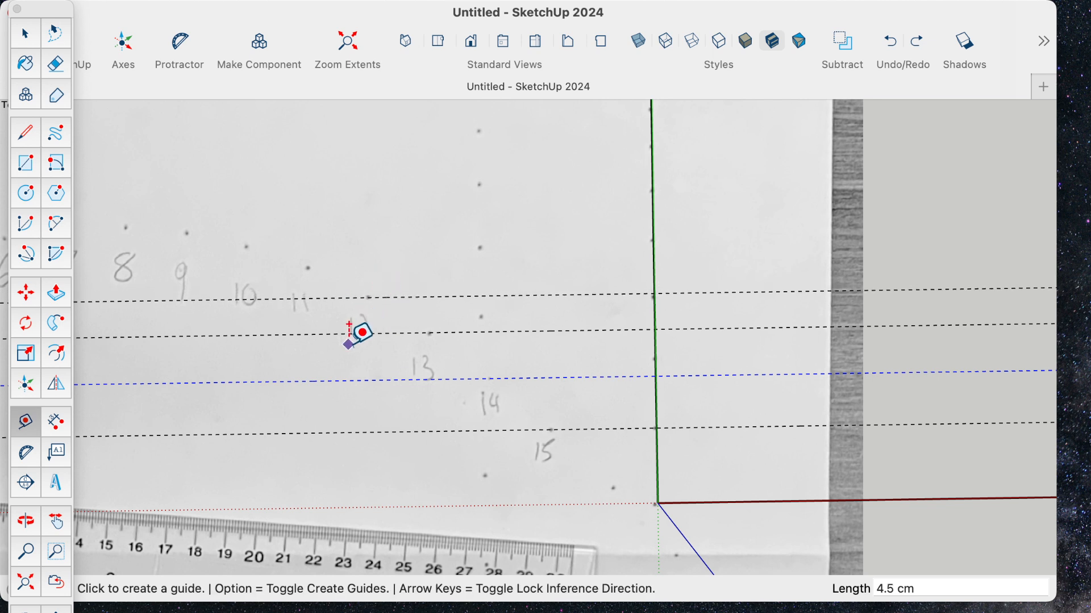
# - Add parallel guides through the dots of points 11, 10 and 9, offsetting each from an existing guide
pyautogui.click(311, 433)
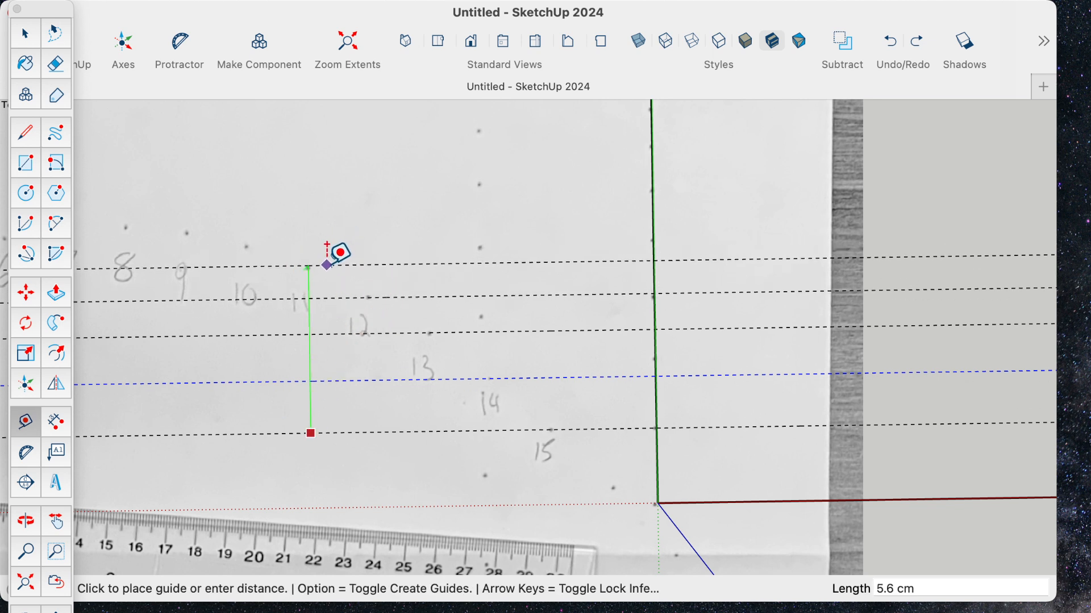
pyautogui.click(325, 268)
pyautogui.click(232, 434)
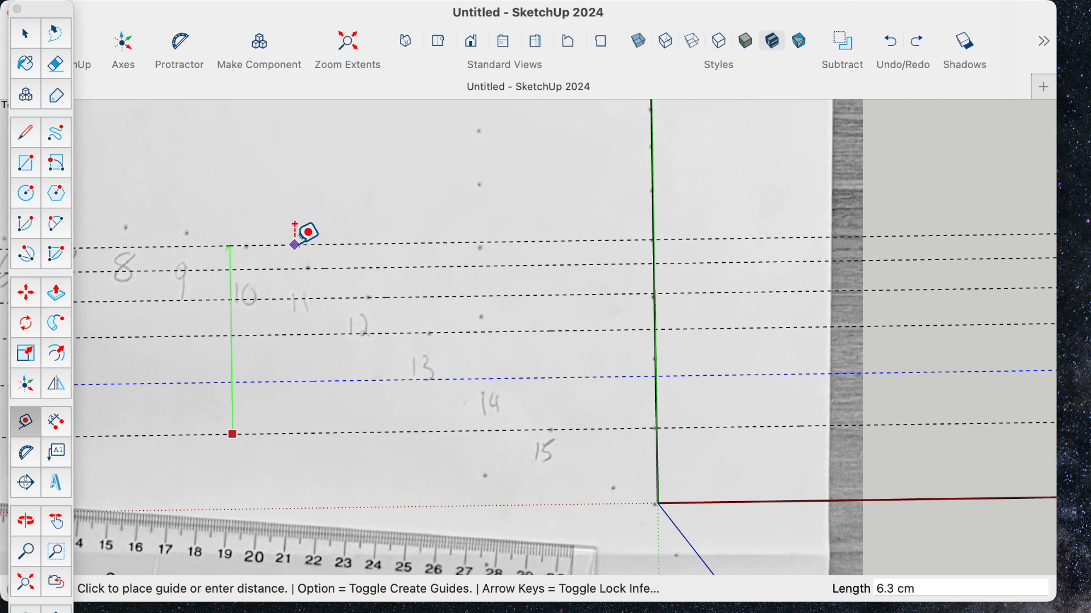
pyautogui.click(294, 246)
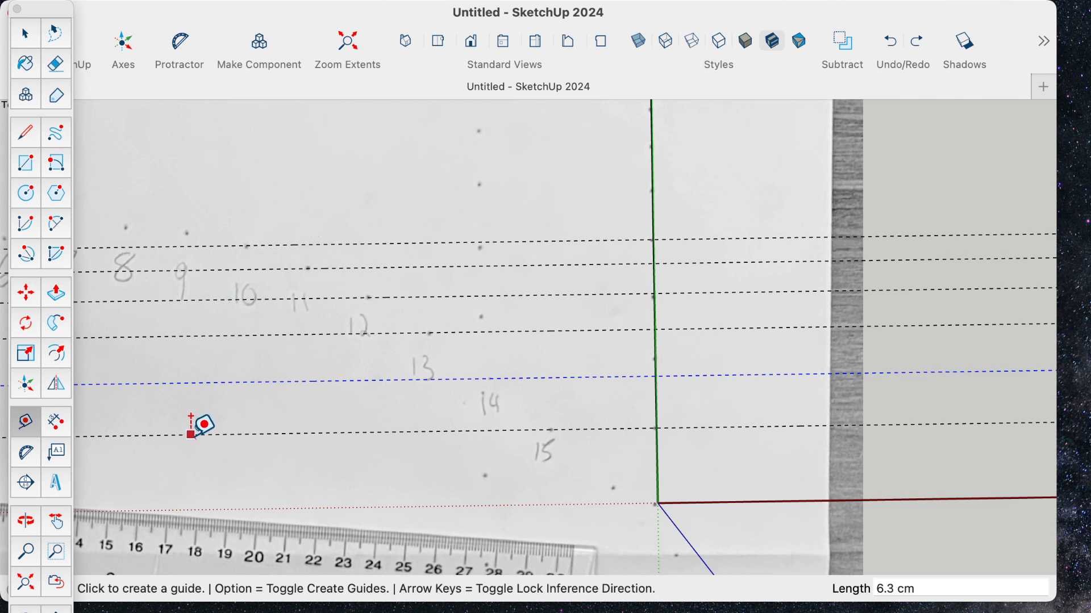
pyautogui.click(221, 270)
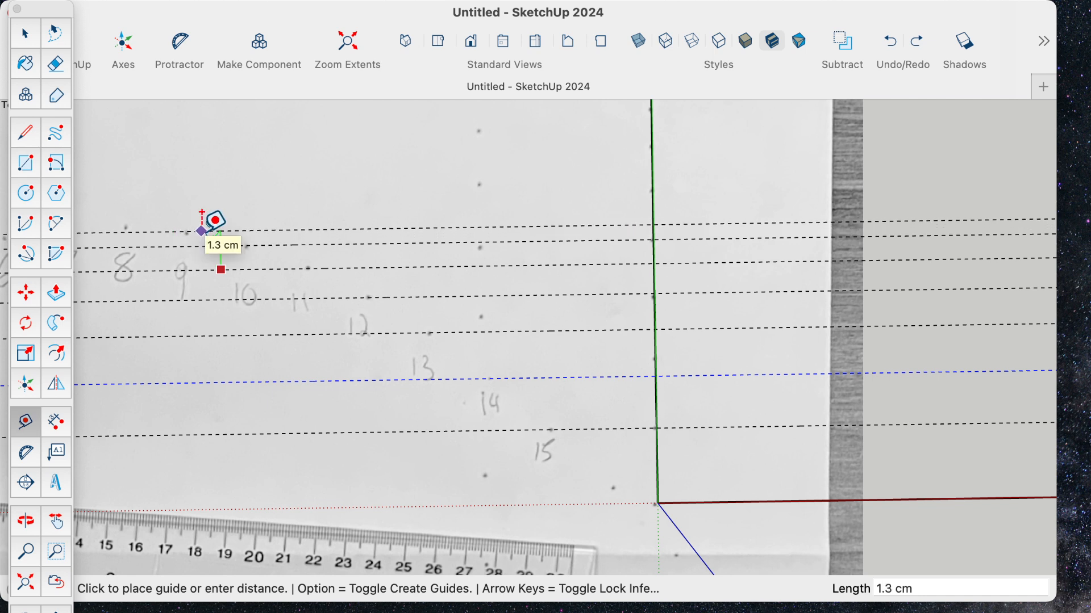
pyautogui.click(200, 231)
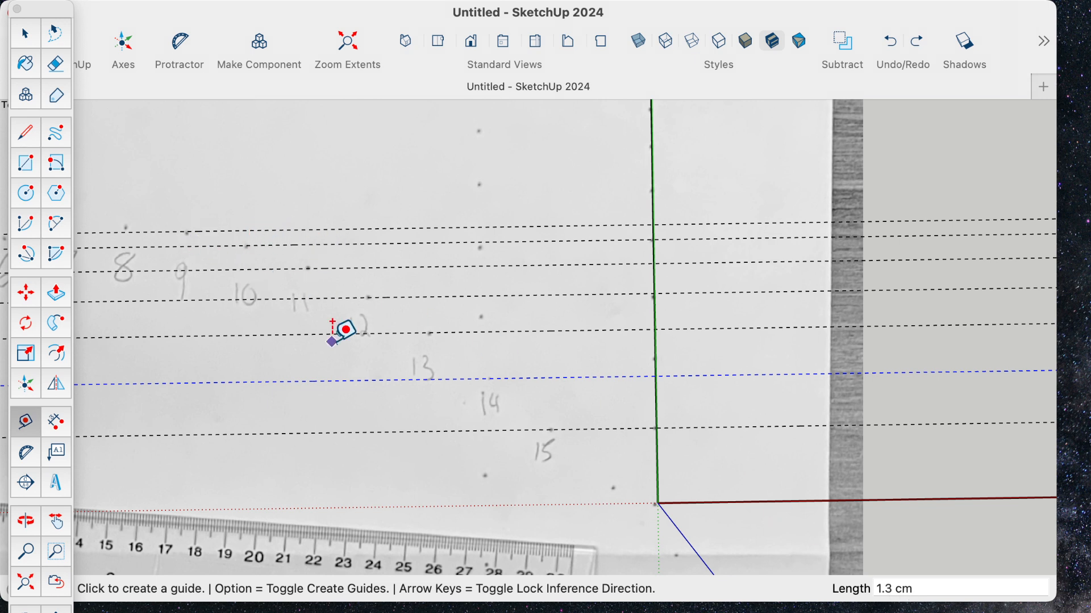
# - Set the model's length display precision to 0.00 cm in the measurement units settings
pyautogui.moveTo(332, 6)
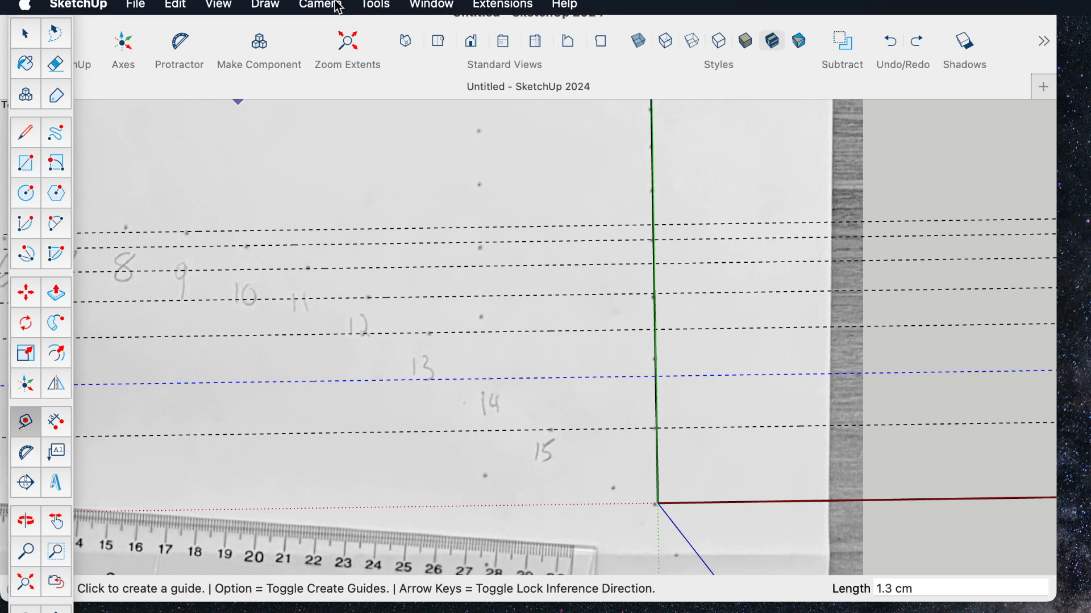
pyautogui.click(322, 11)
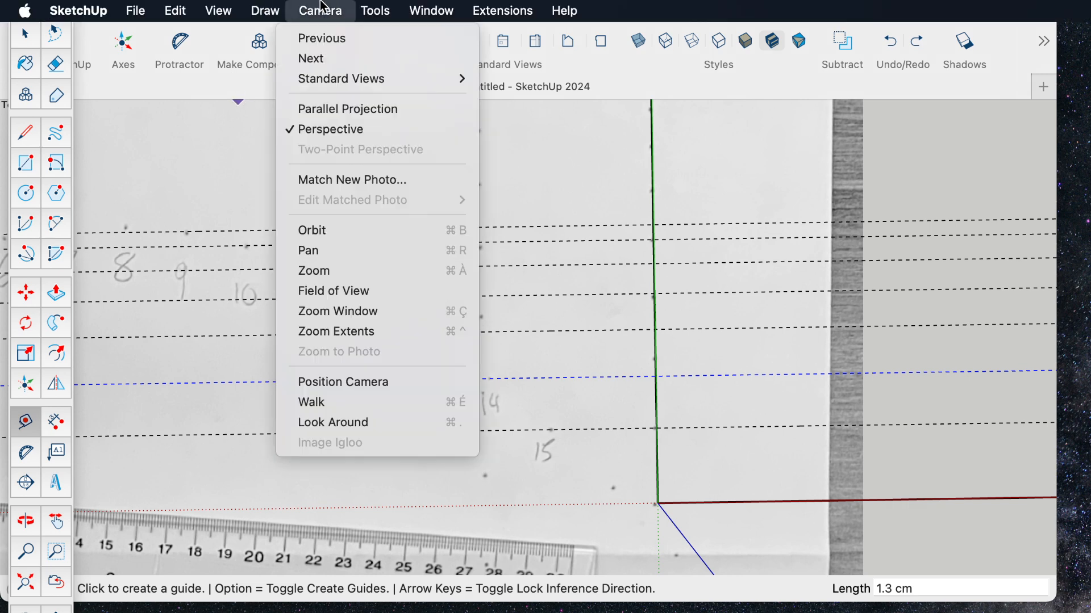
pyautogui.moveTo(177, 7)
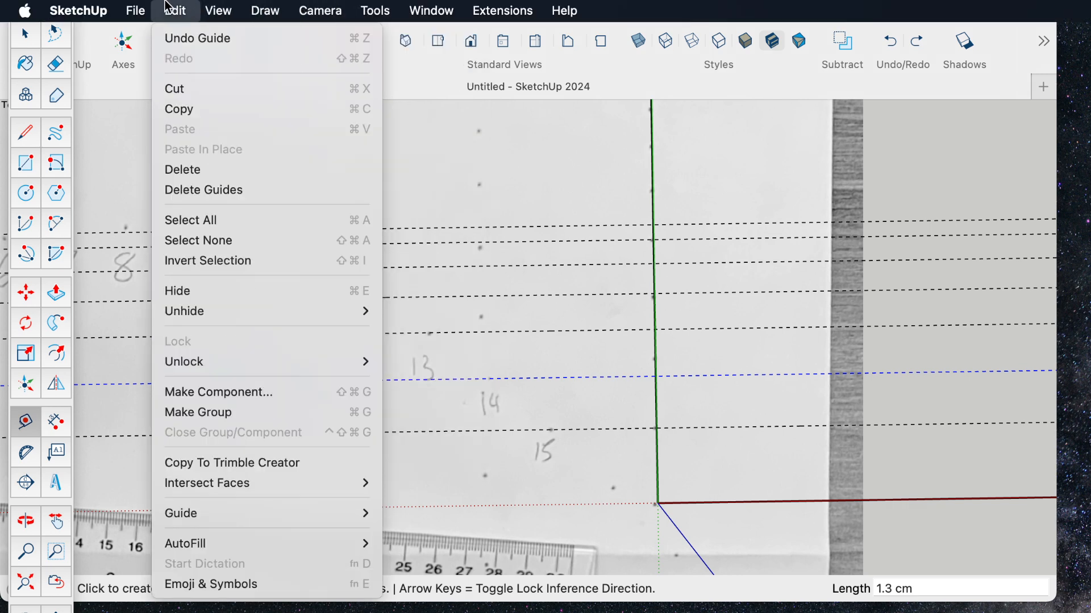
pyautogui.moveTo(461, 7)
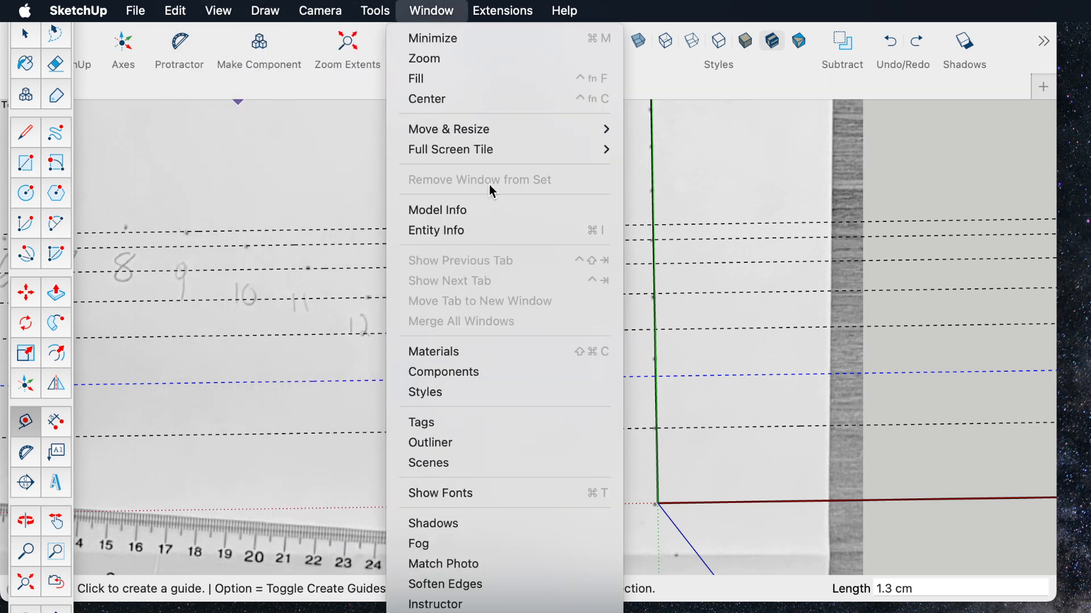
pyautogui.click(428, 210)
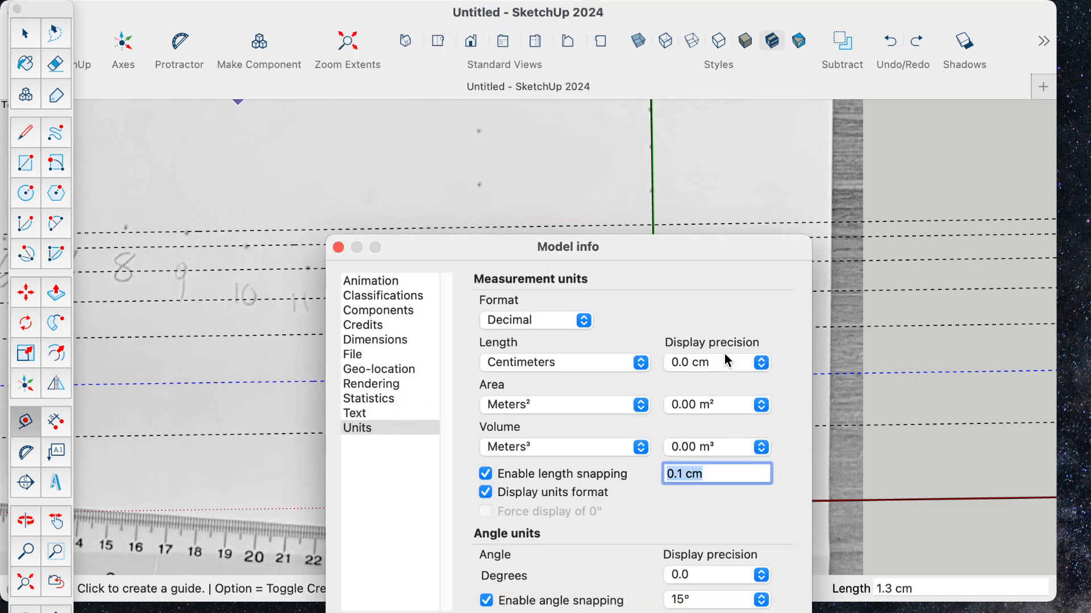
pyautogui.click(766, 366)
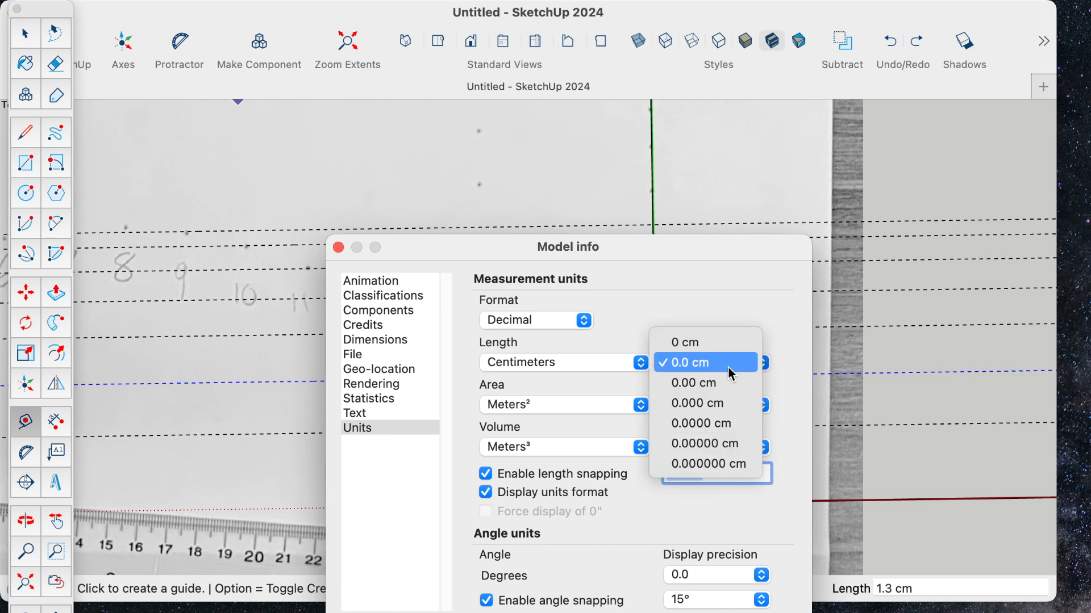
pyautogui.click(694, 383)
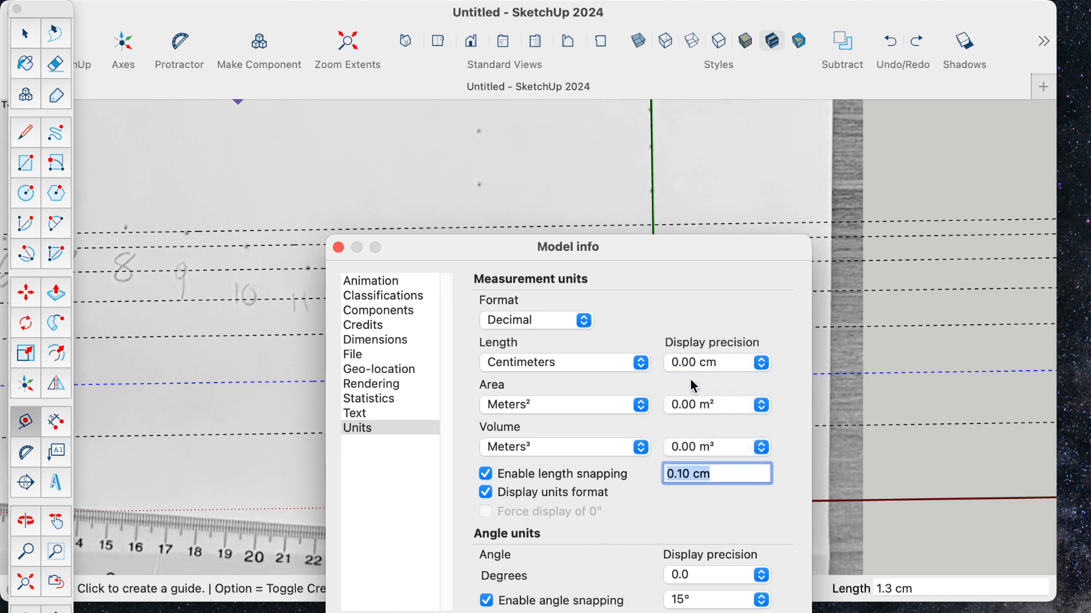
# - Try to reduce the length snapping increment, and close the model settings
pyautogui.click(691, 474)
pyautogui.press('BackSpace')
pyautogui.press('BackSpace')
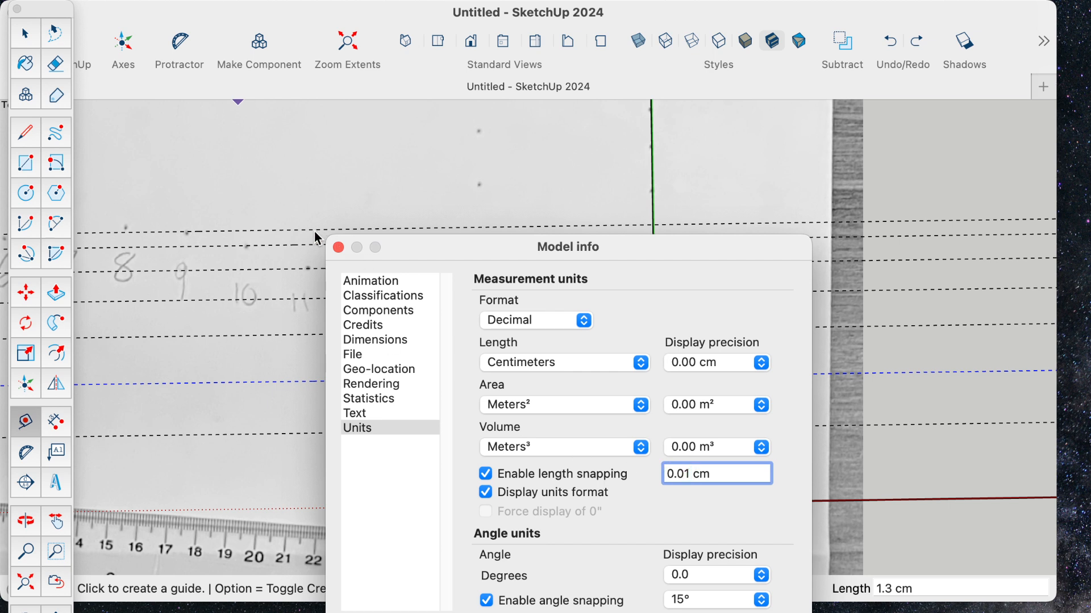
pyautogui.click(338, 249)
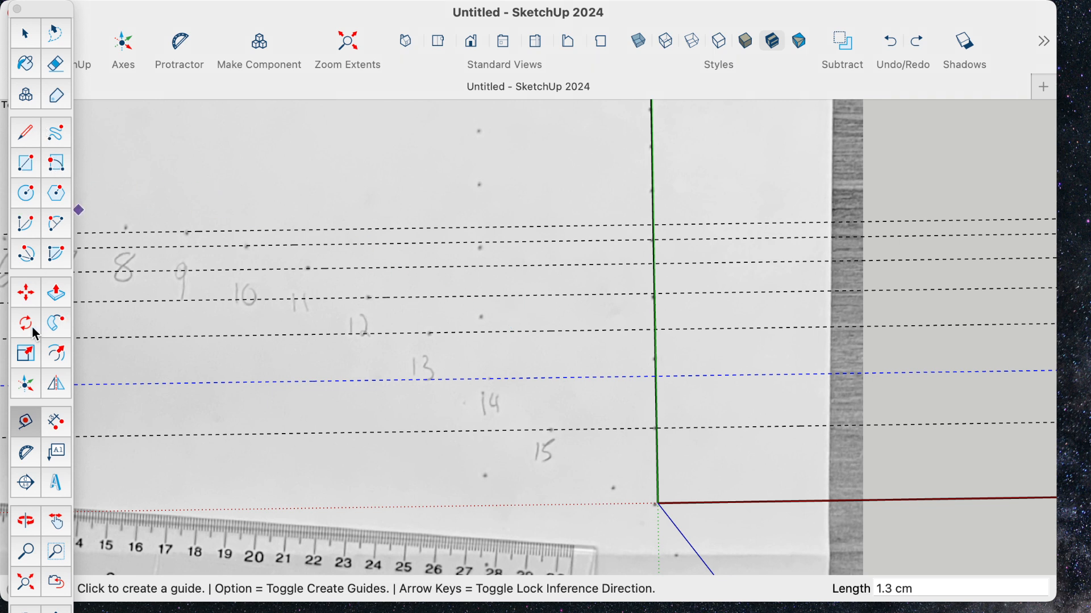
# - Try to fine-adjust the guide of point 12 vertically onto the centre of its dot
pyautogui.click(22, 33)
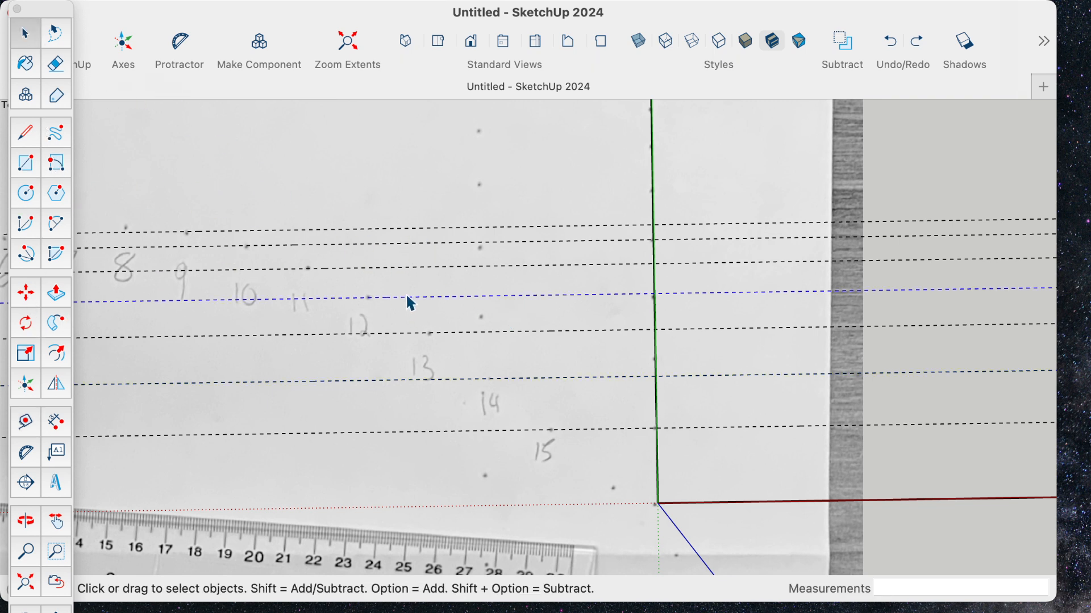
pyautogui.click(29, 294)
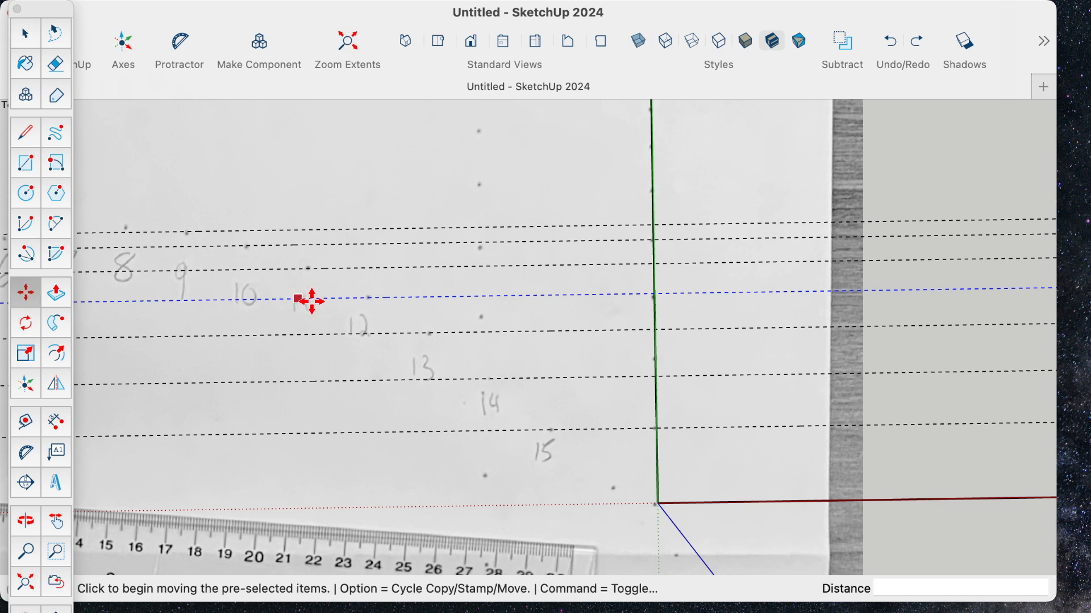
pyautogui.click(397, 297)
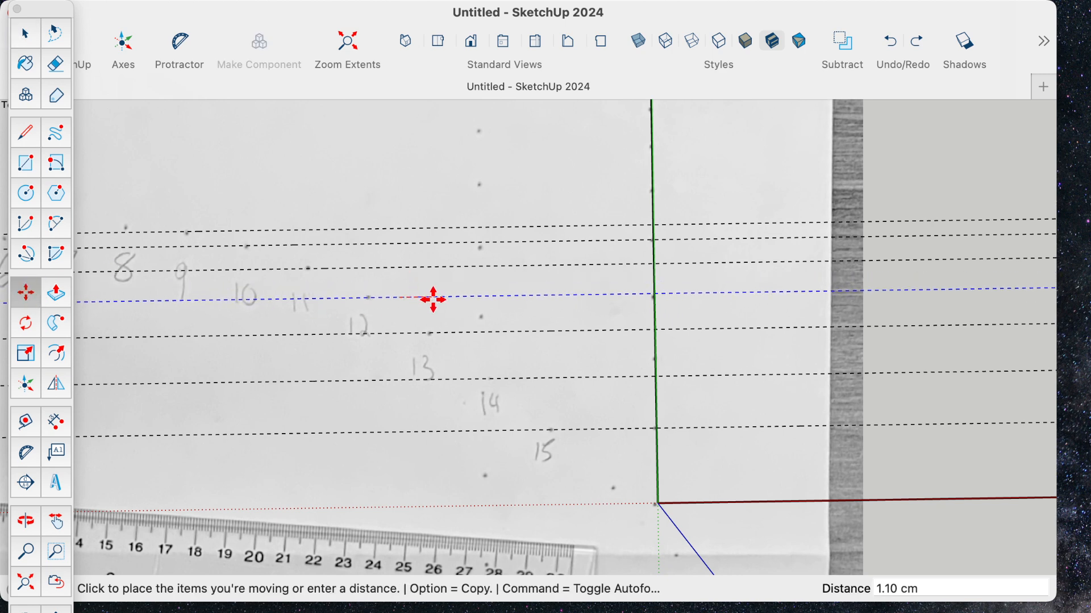
pyautogui.click(375, 293)
pyautogui.scroll(10, 388, 294)
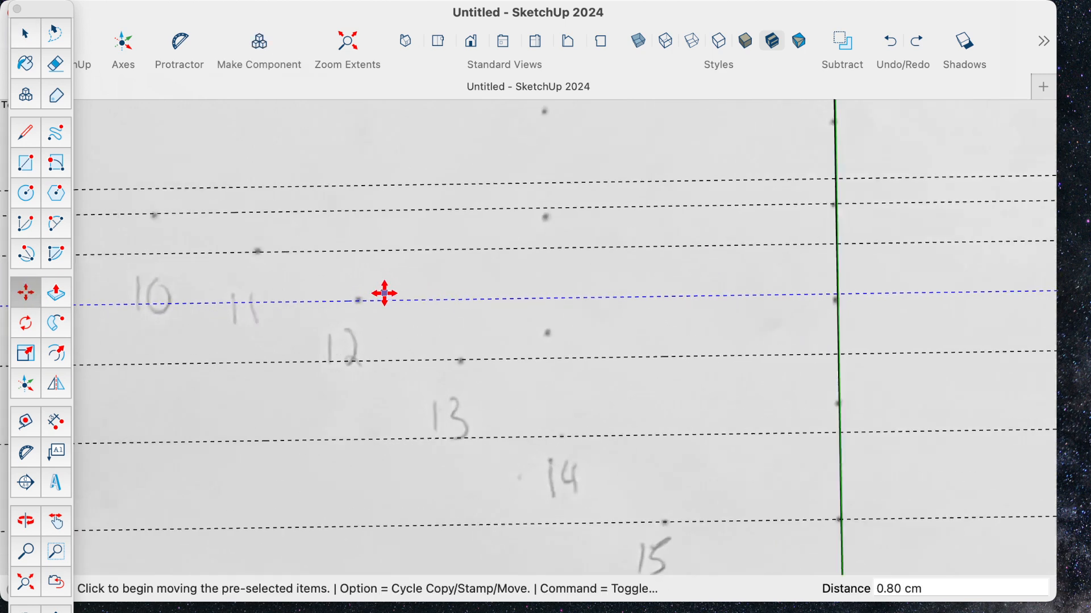
pyautogui.click(370, 310)
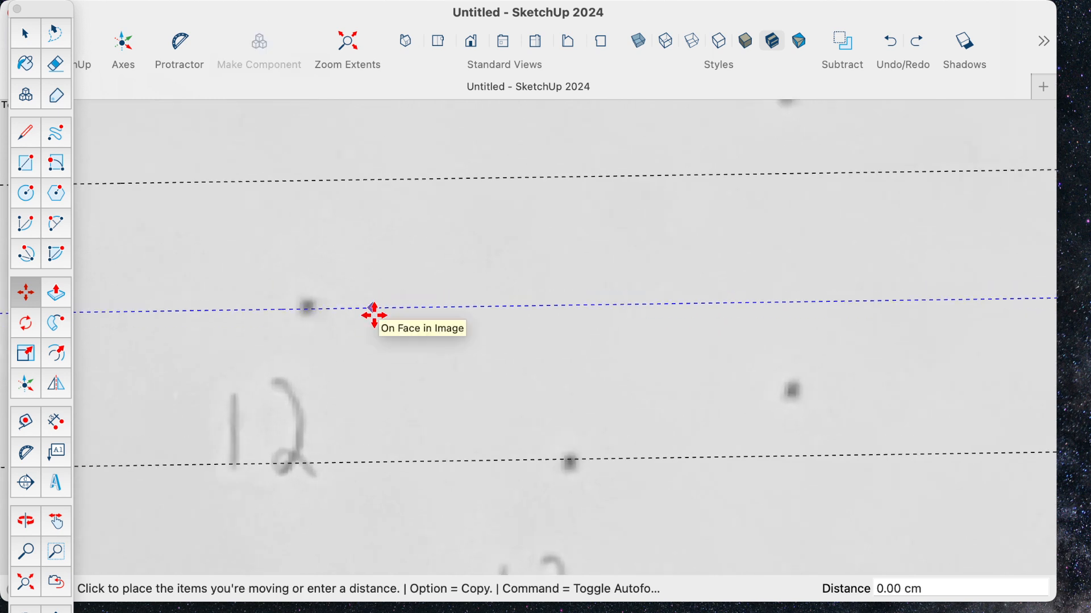
pyautogui.click(375, 315)
pyautogui.click(373, 308)
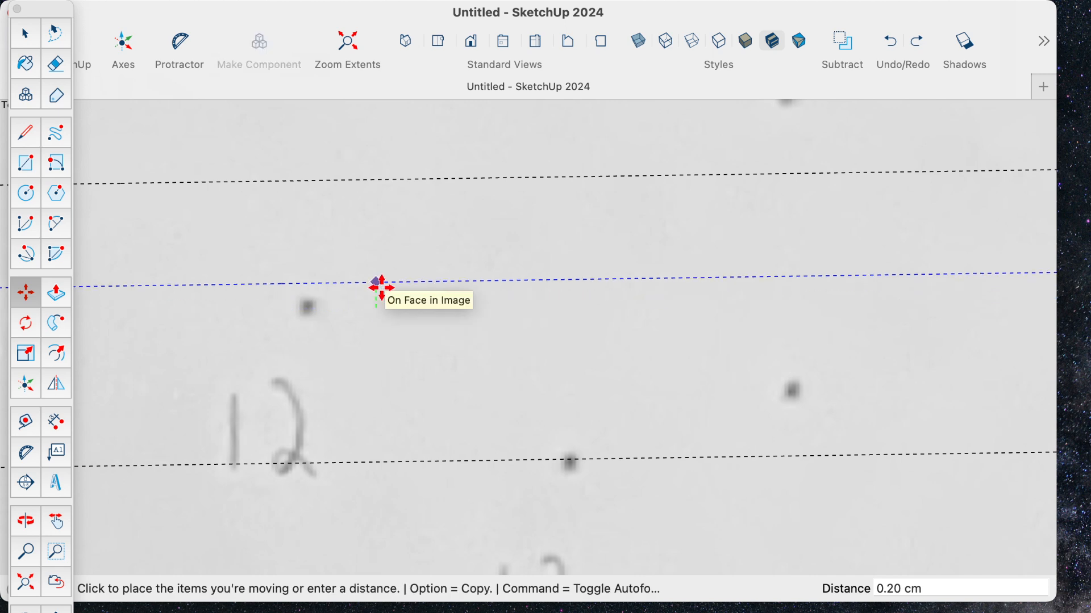
pyautogui.click(381, 301)
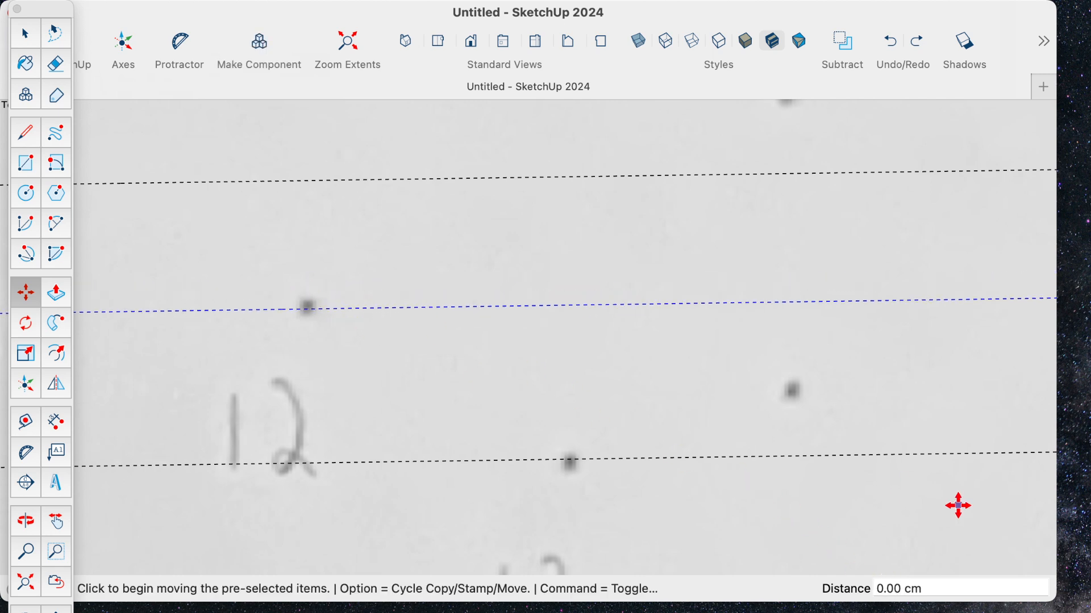
pyautogui.click(377, 306)
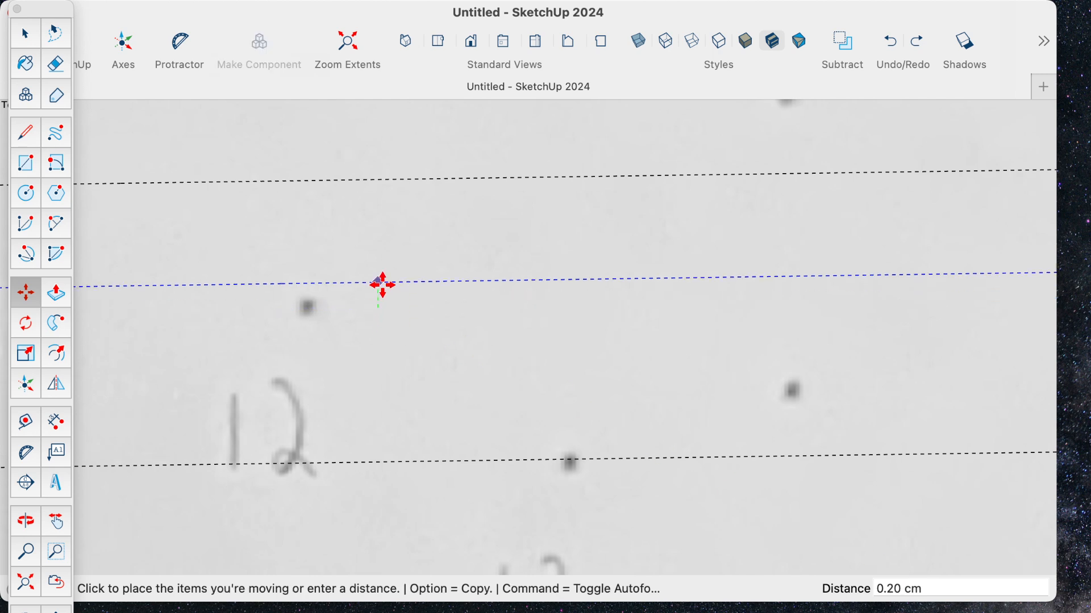
pyautogui.click(396, 257)
pyautogui.click(396, 257)
pyautogui.click(396, 304)
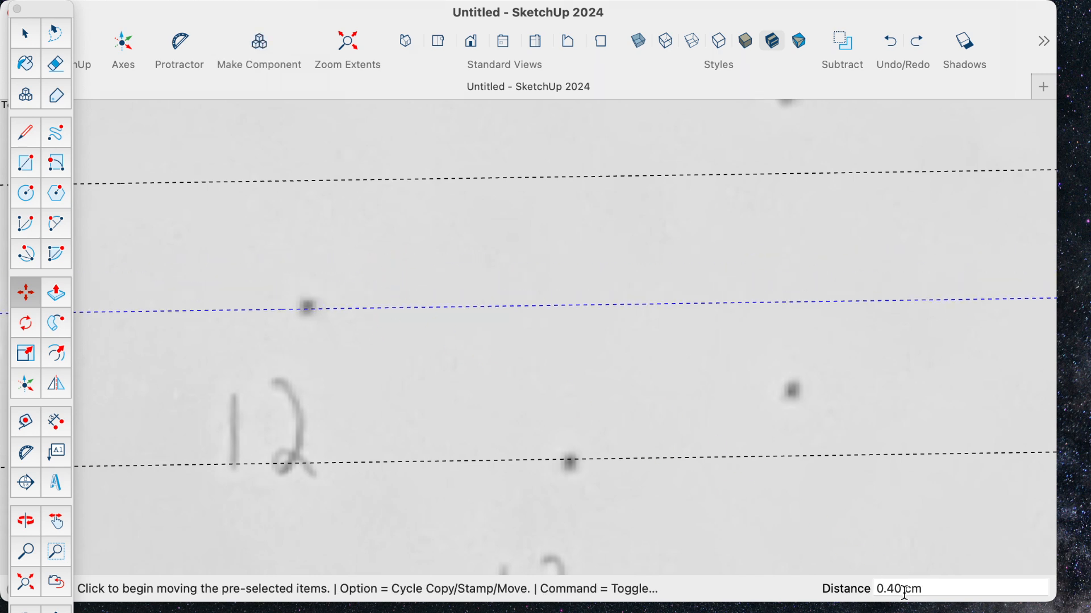
# - Set the model's length snapping increment to 0.01 cm in the measurement units settings
pyautogui.moveTo(157, 6)
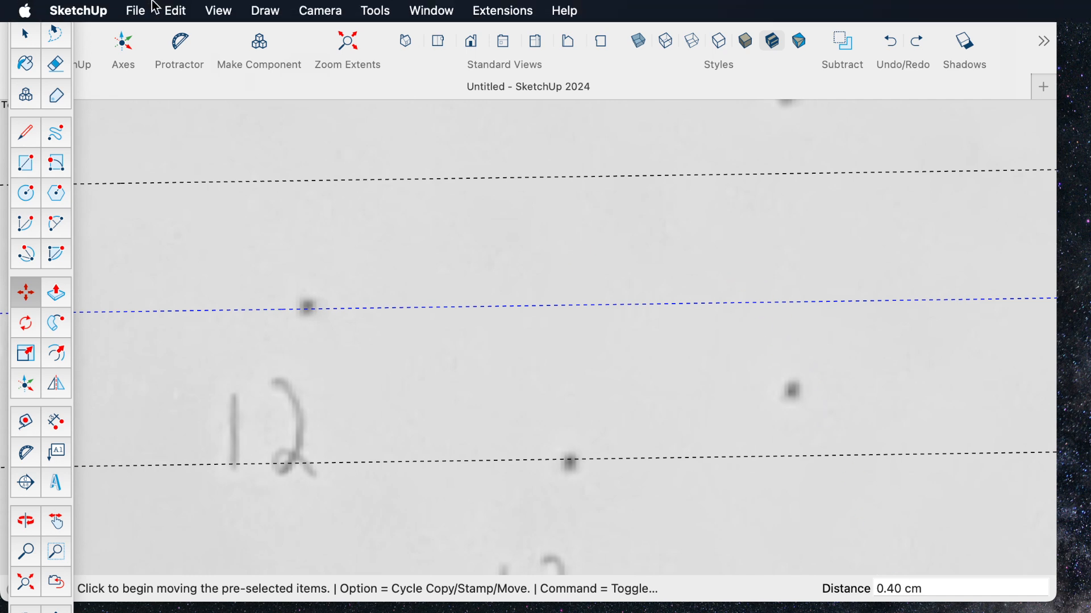
pyautogui.click(429, 9)
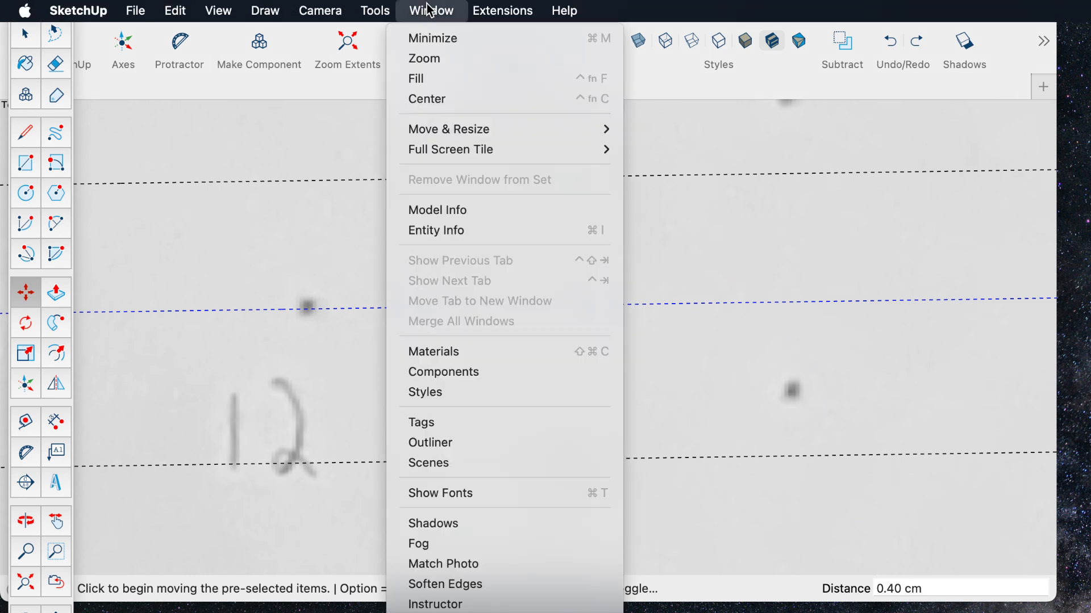
pyautogui.click(473, 213)
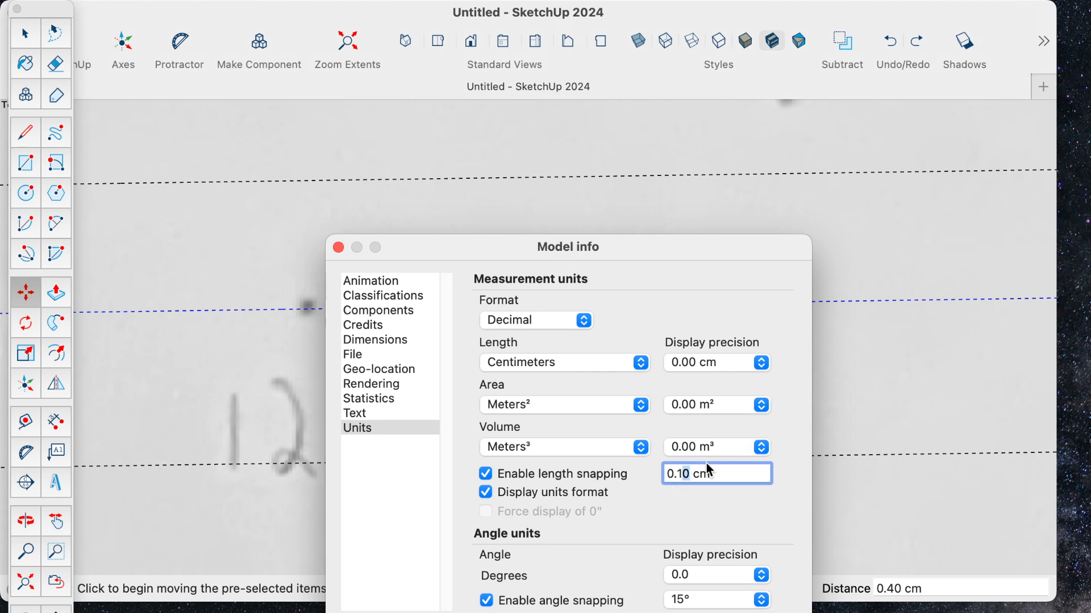
pyautogui.press('BackSpace')
pyautogui.press('Tab')
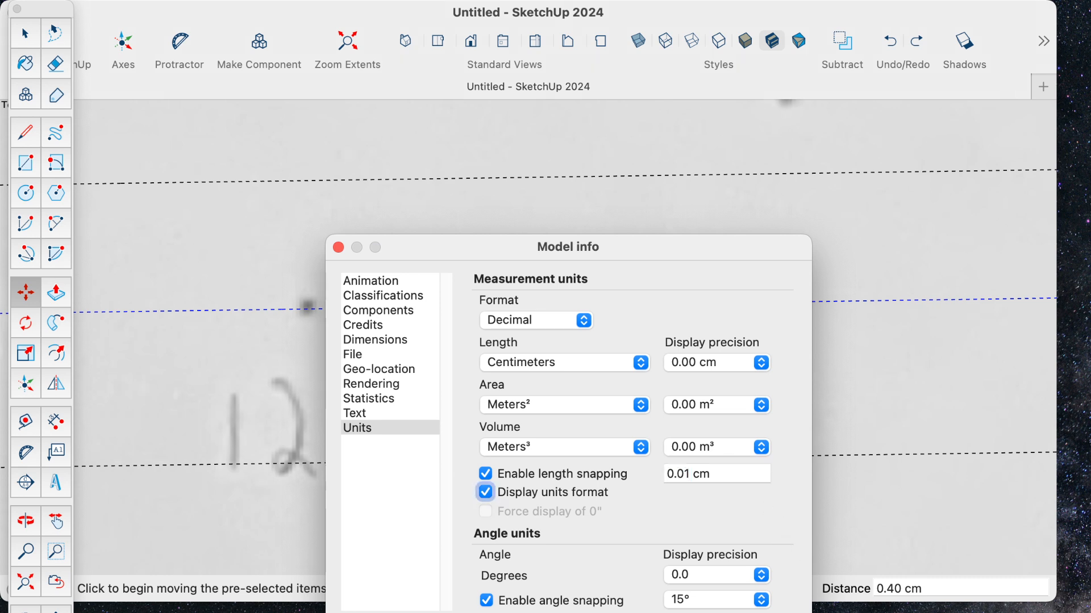
pyautogui.click(339, 249)
# - Shift only the guide of point 12 slightly so it passes through the centre of its dot
pyautogui.click(378, 309)
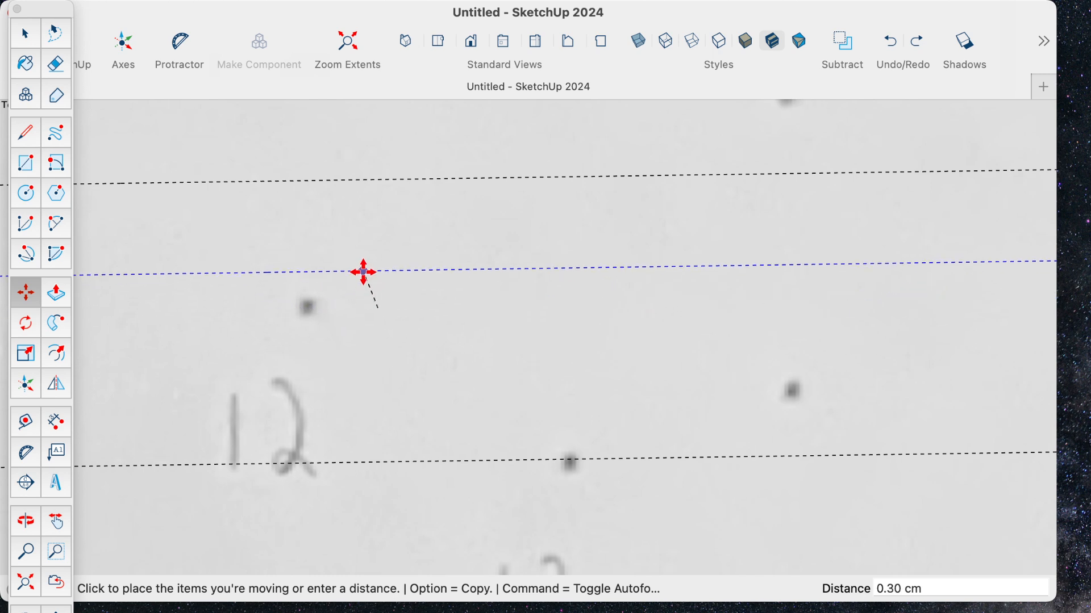
pyautogui.click(365, 271)
pyautogui.click(368, 272)
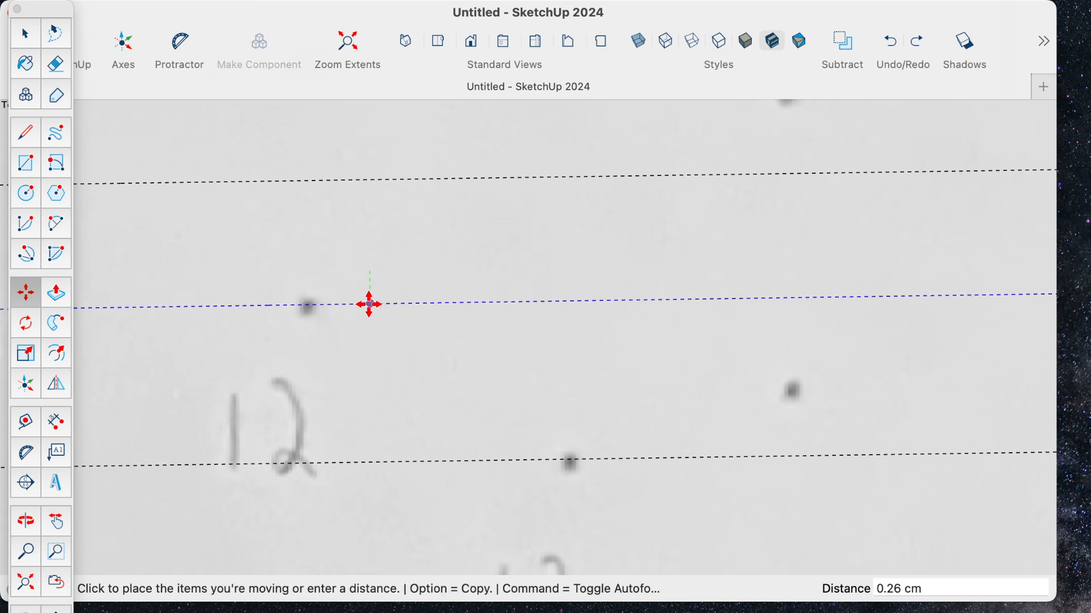
pyautogui.click(368, 304)
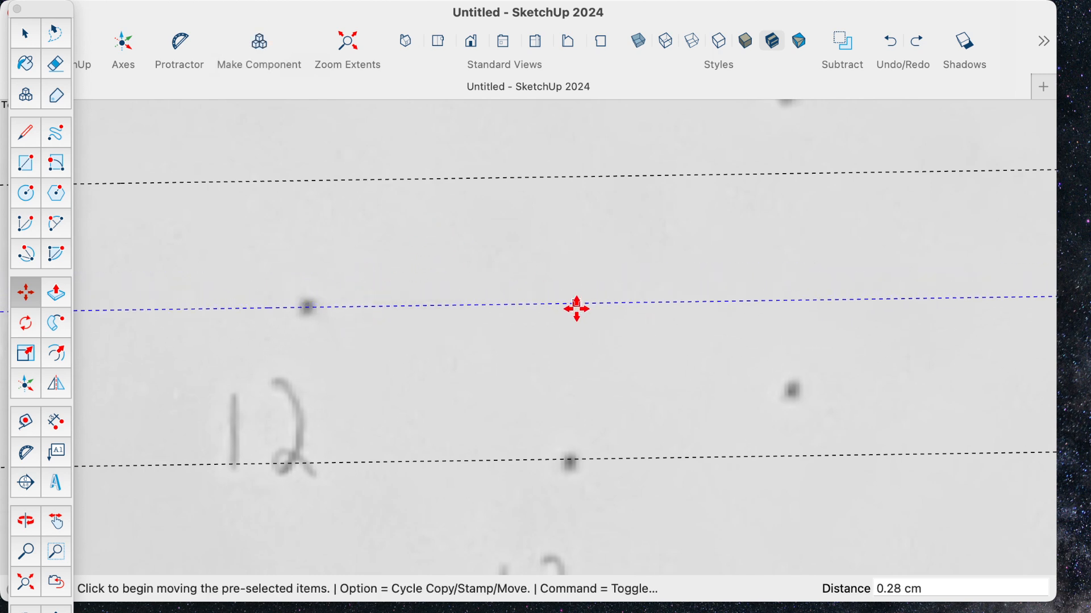
# - Move the guide of point 13 so it runs exactly through the centre of its dot
pyautogui.scroll(-3, 584, 311)
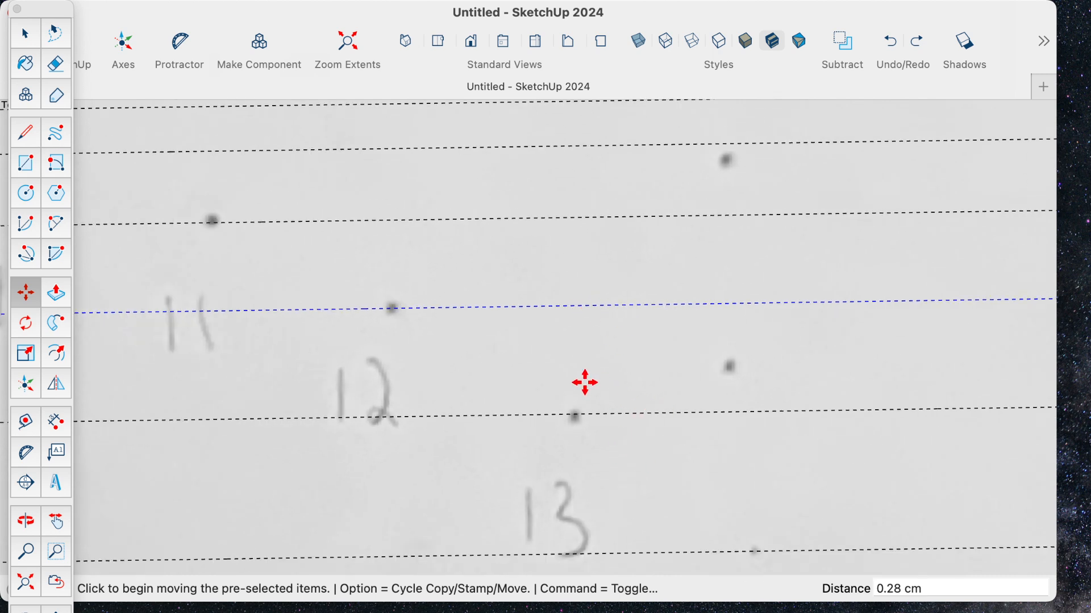
pyautogui.click(25, 34)
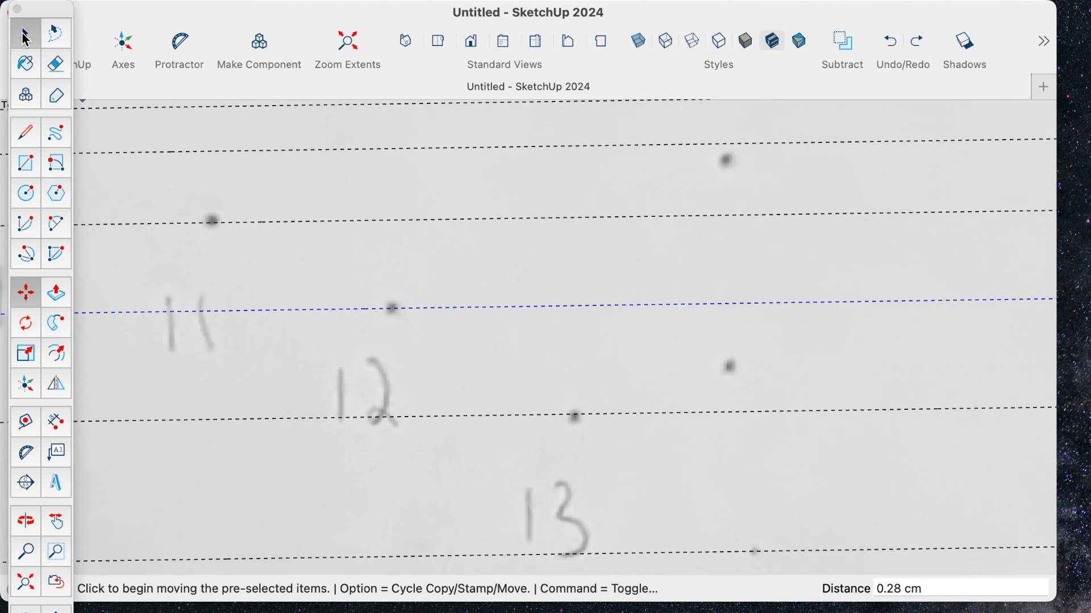
pyautogui.press('m')
pyautogui.click(653, 415)
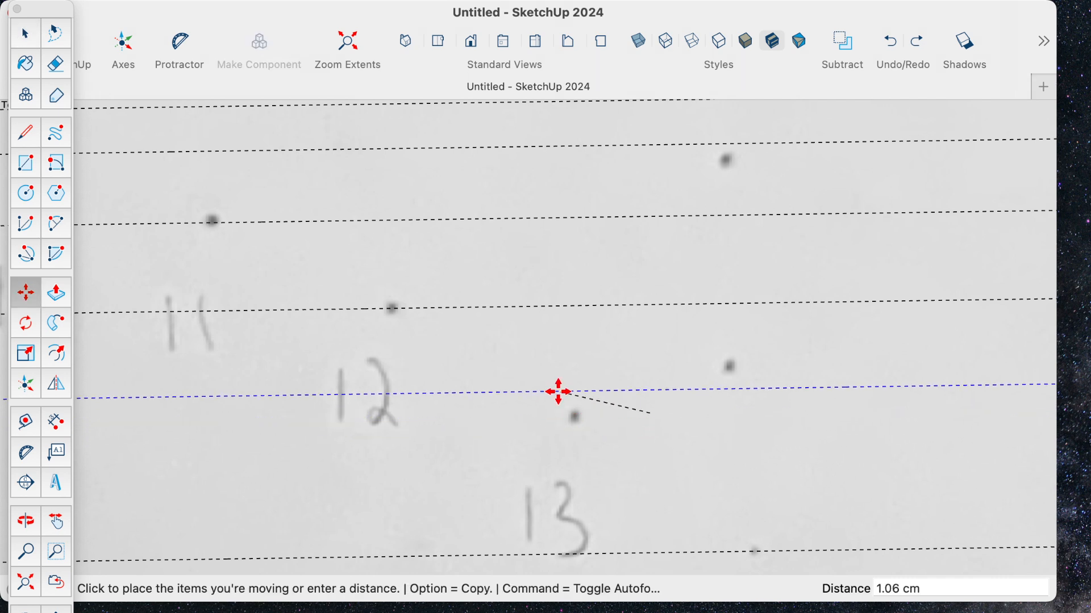
pyautogui.click(580, 390)
pyautogui.click(600, 391)
pyautogui.click(613, 355)
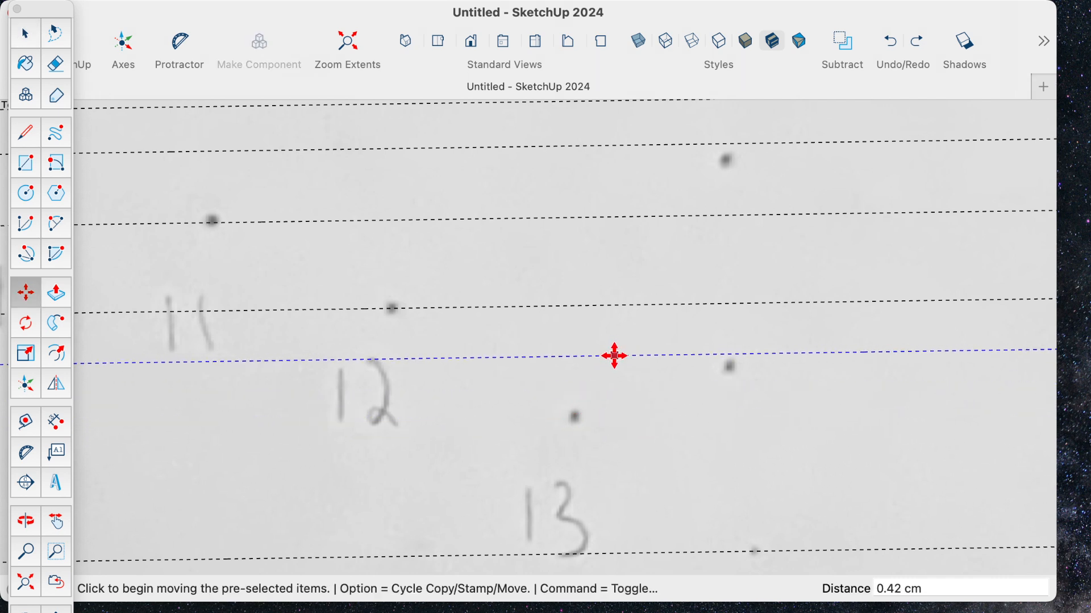
pyautogui.click(620, 356)
pyautogui.click(618, 416)
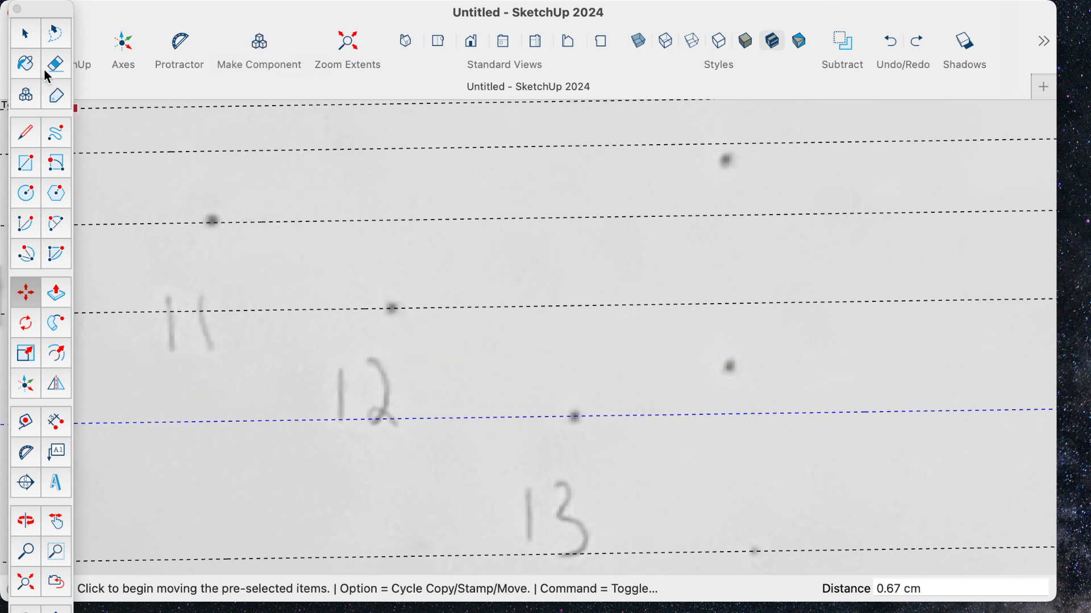
# - Move the guide of point 11 slightly up so it passes through the centre of its dot
pyautogui.click(25, 34)
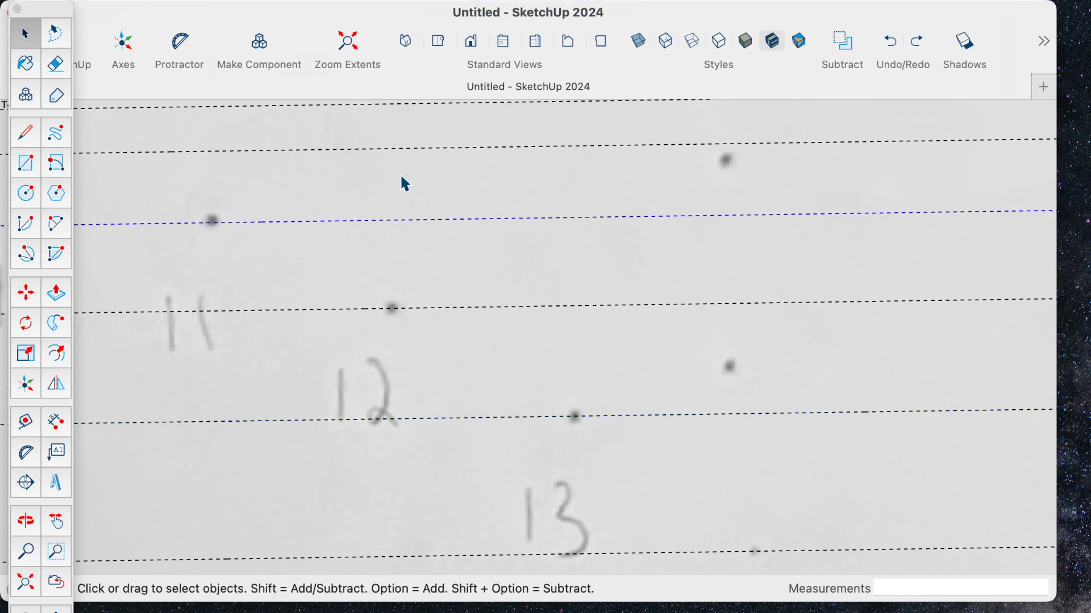
pyautogui.press('m')
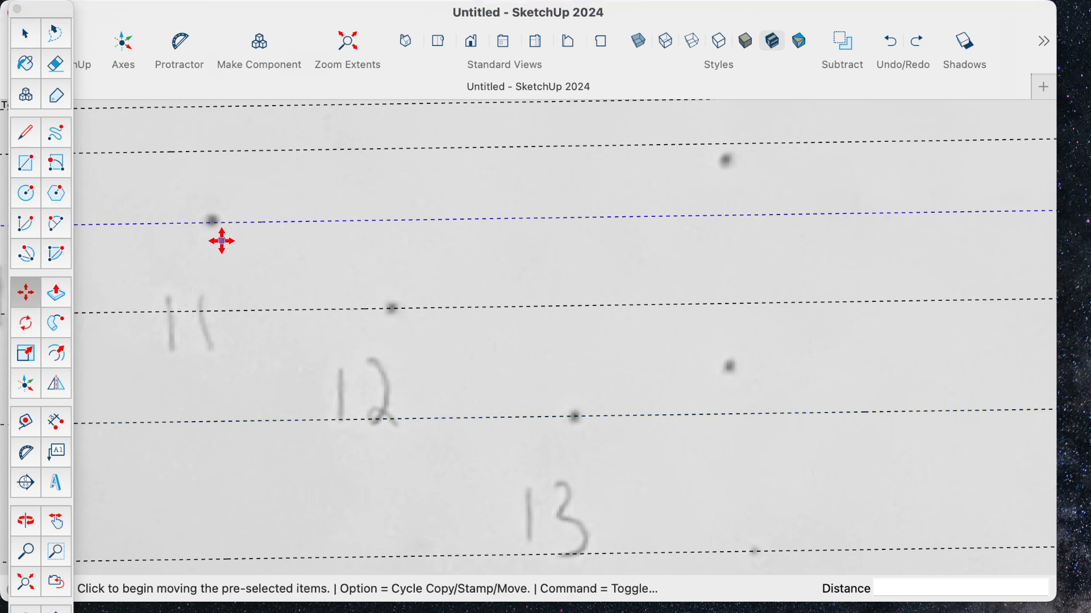
pyautogui.click(380, 222)
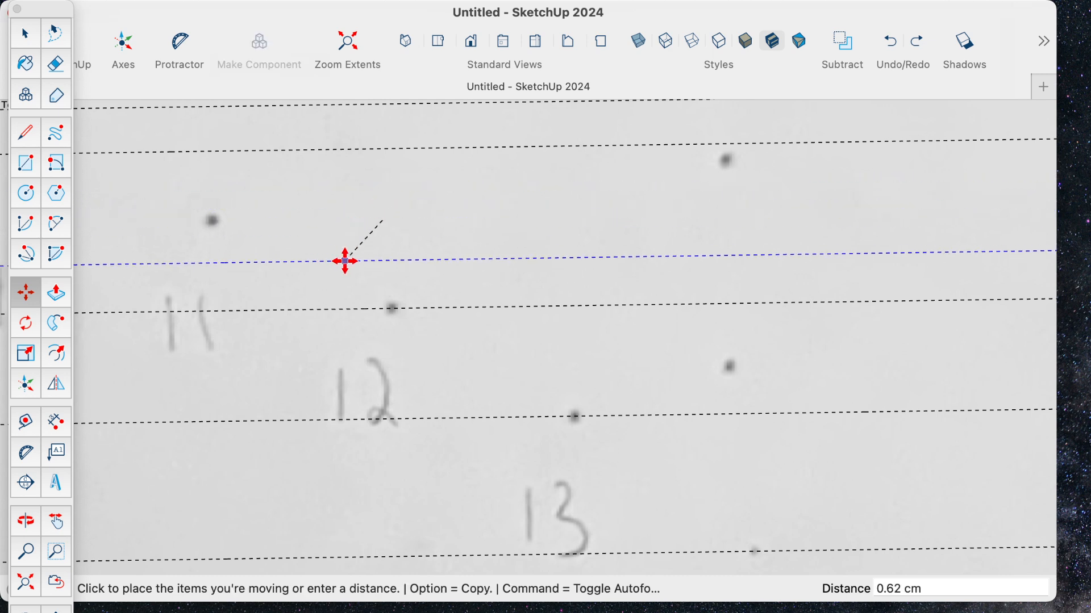
pyautogui.click(353, 263)
pyautogui.click(355, 259)
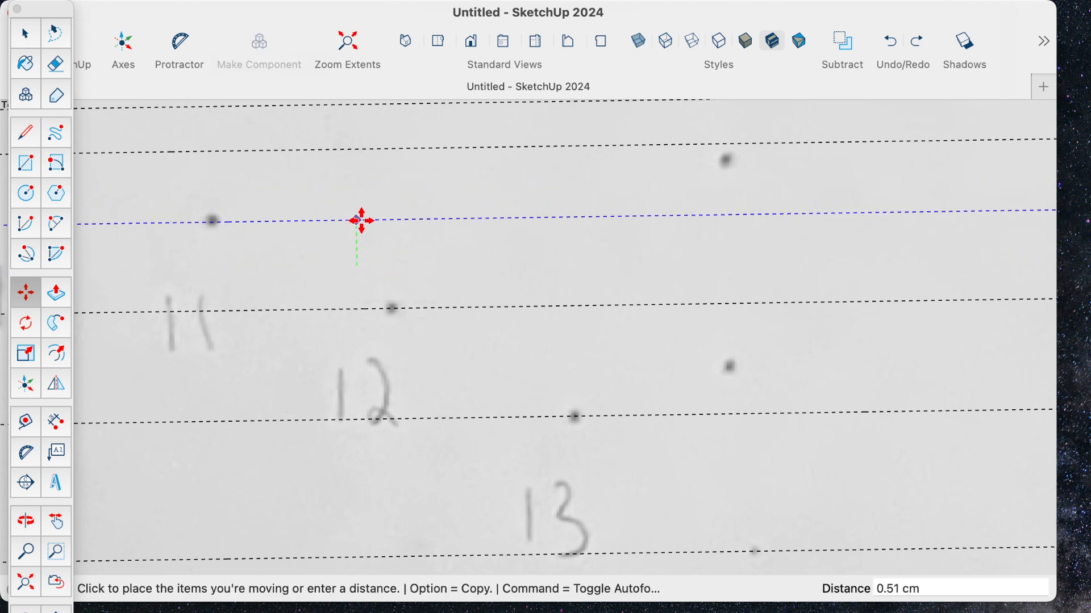
pyautogui.click(360, 220)
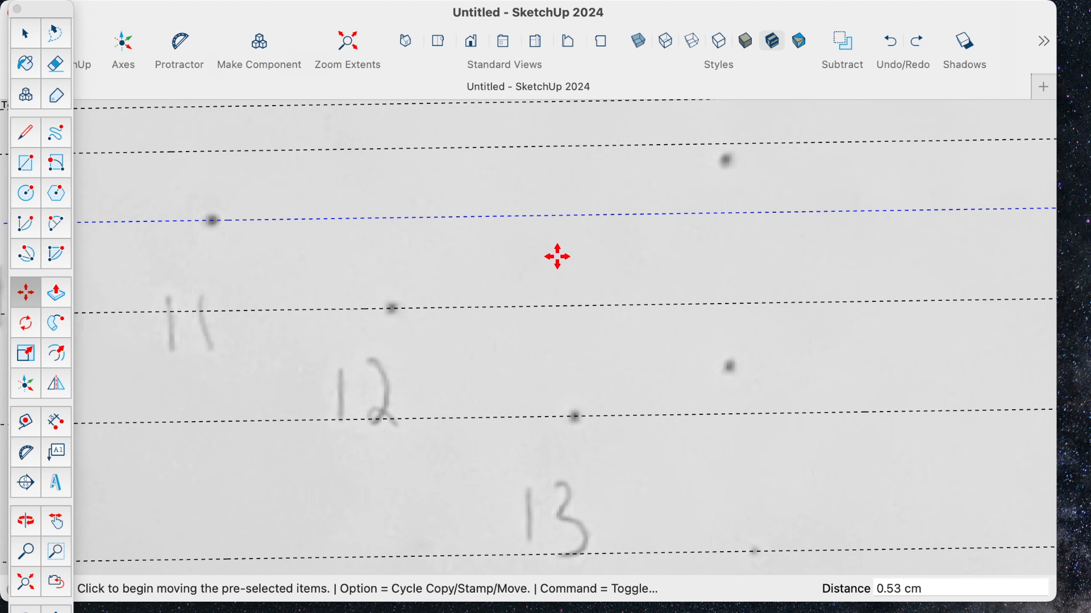
pyautogui.scroll(-3, 557, 255)
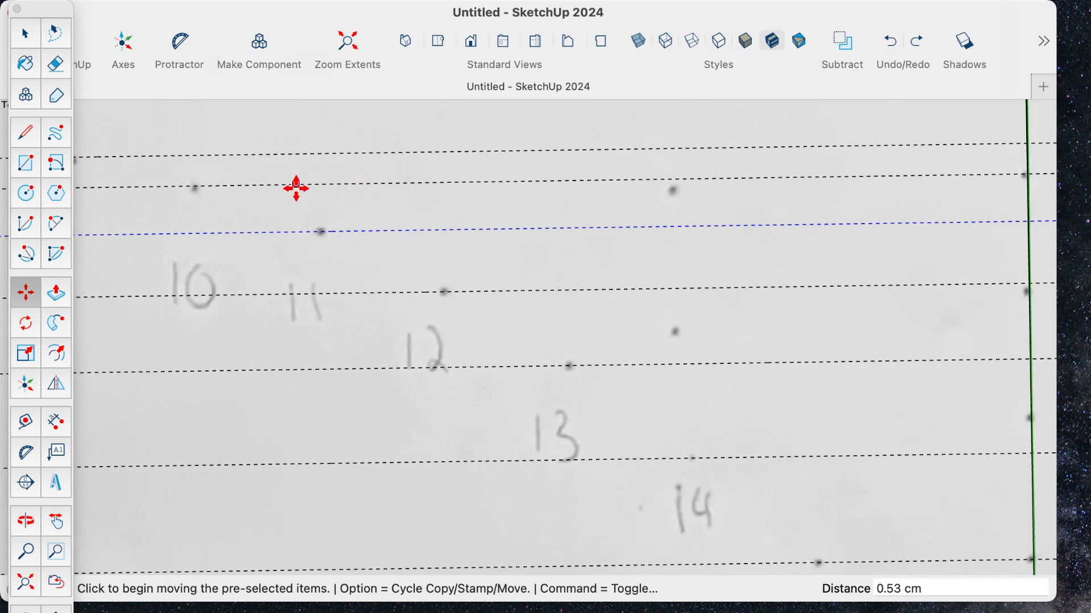
# - Move the guide of point 10 down about 0.04 cm so it passes through the centre of its dot
pyautogui.scroll(-2, 283, 215)
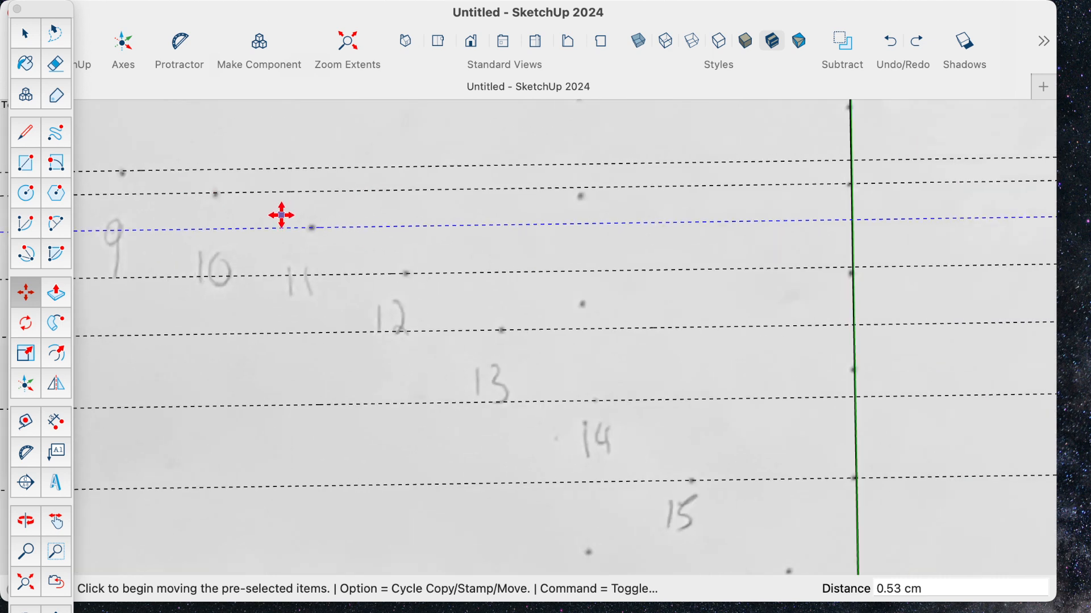
pyautogui.scroll(5, 170, 200)
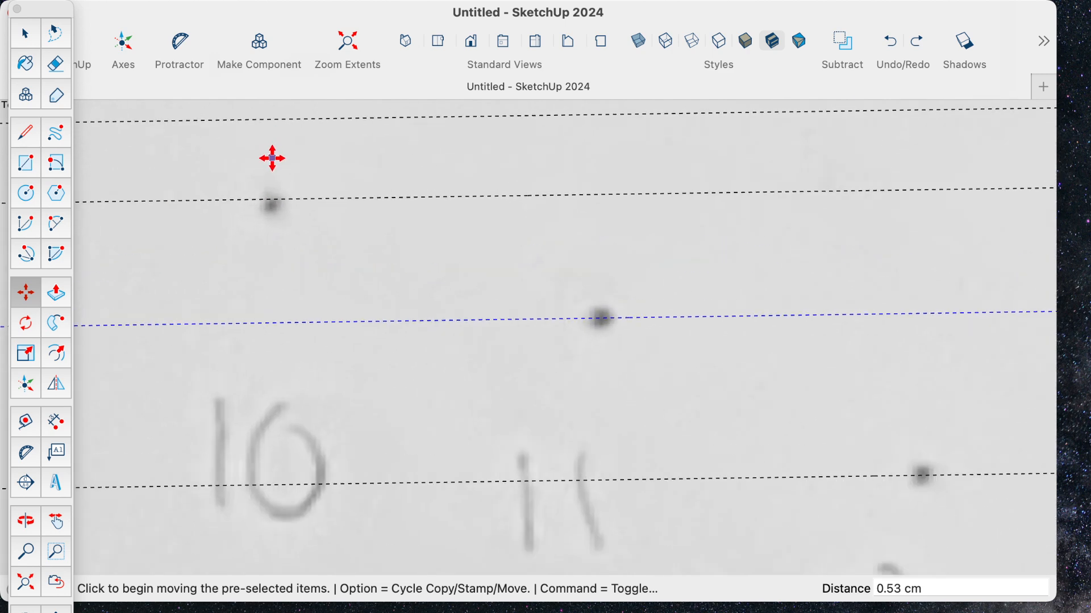
pyautogui.scroll(5, 163, 190)
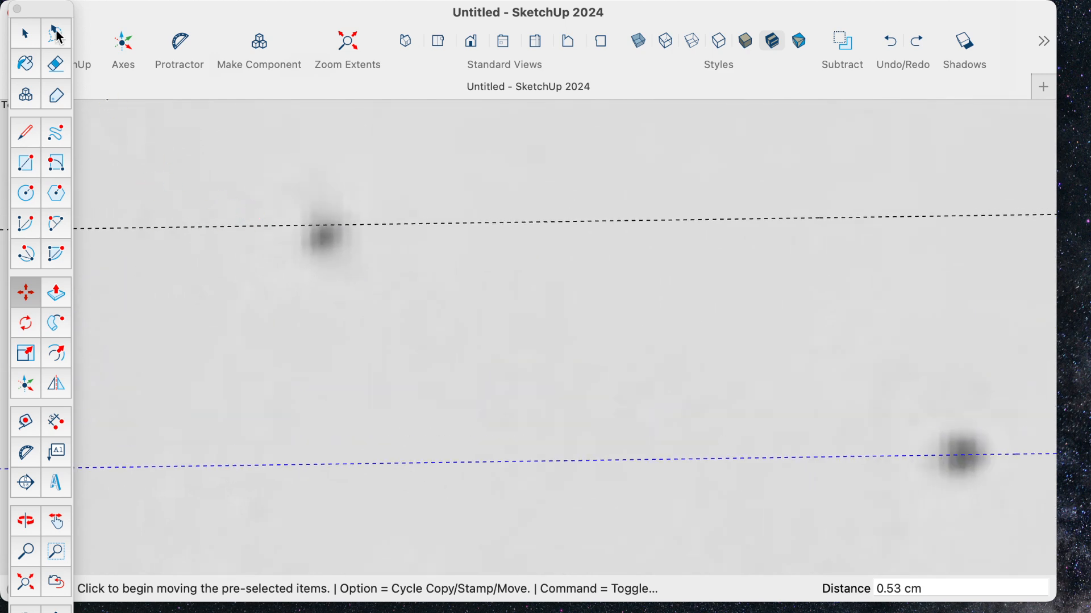
pyautogui.click(29, 35)
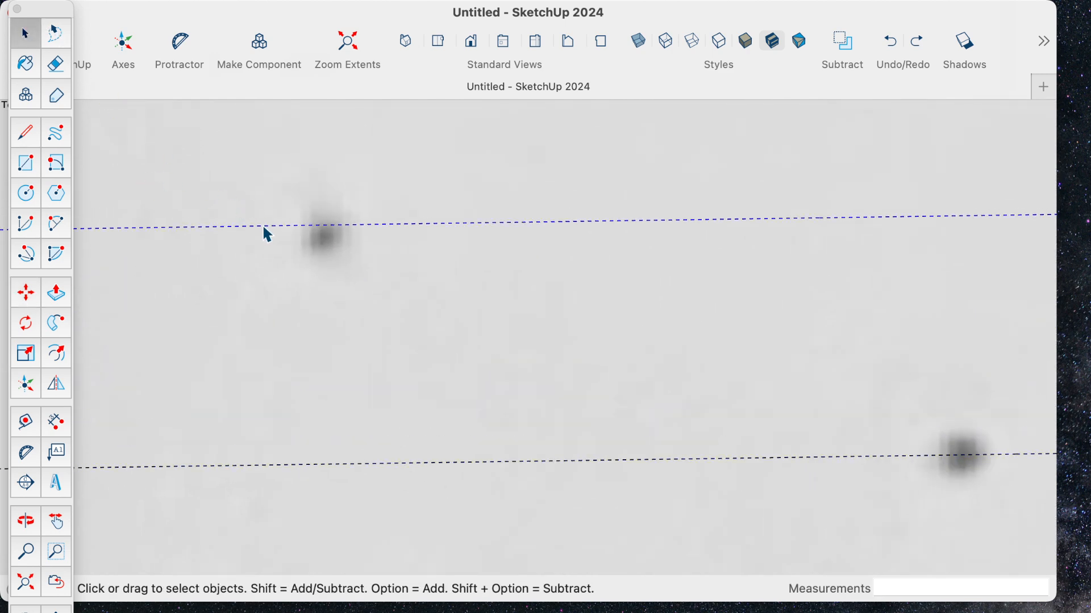
pyautogui.press('m')
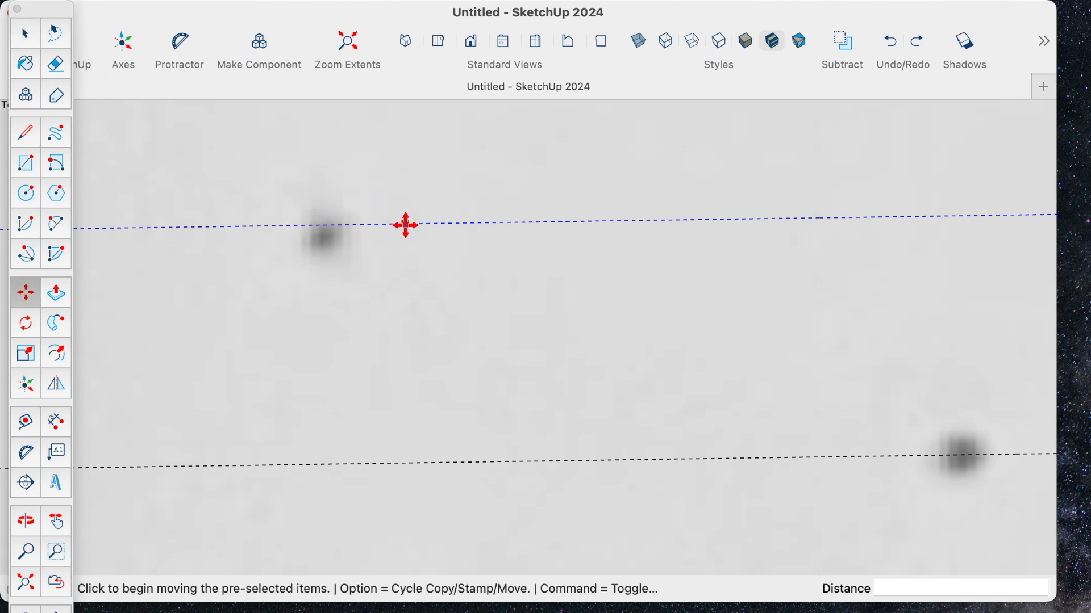
pyautogui.click(405, 230)
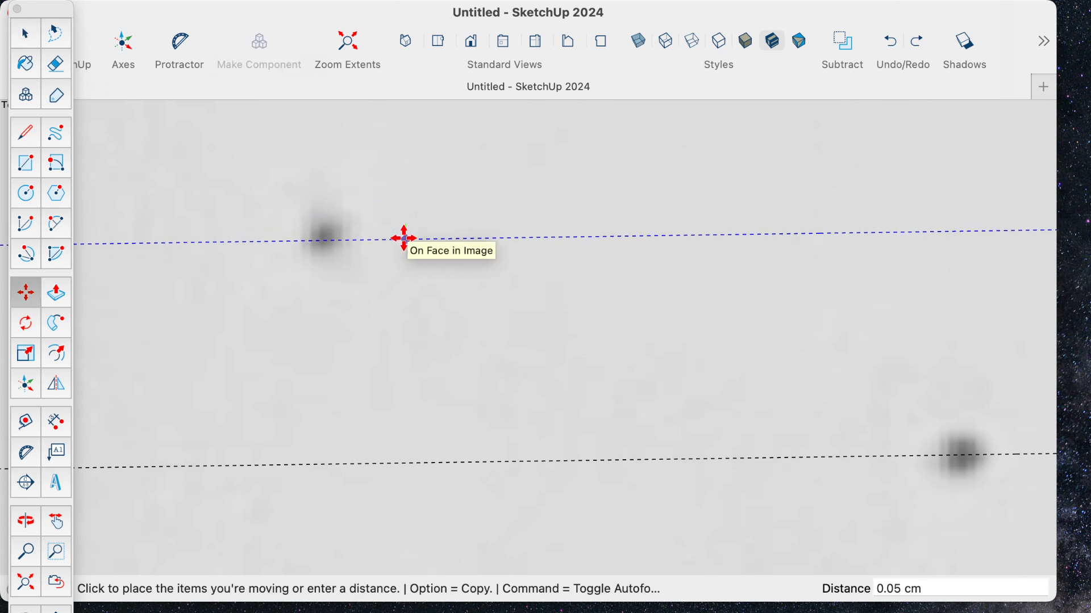
pyautogui.click(416, 234)
pyautogui.scroll(-5, 417, 234)
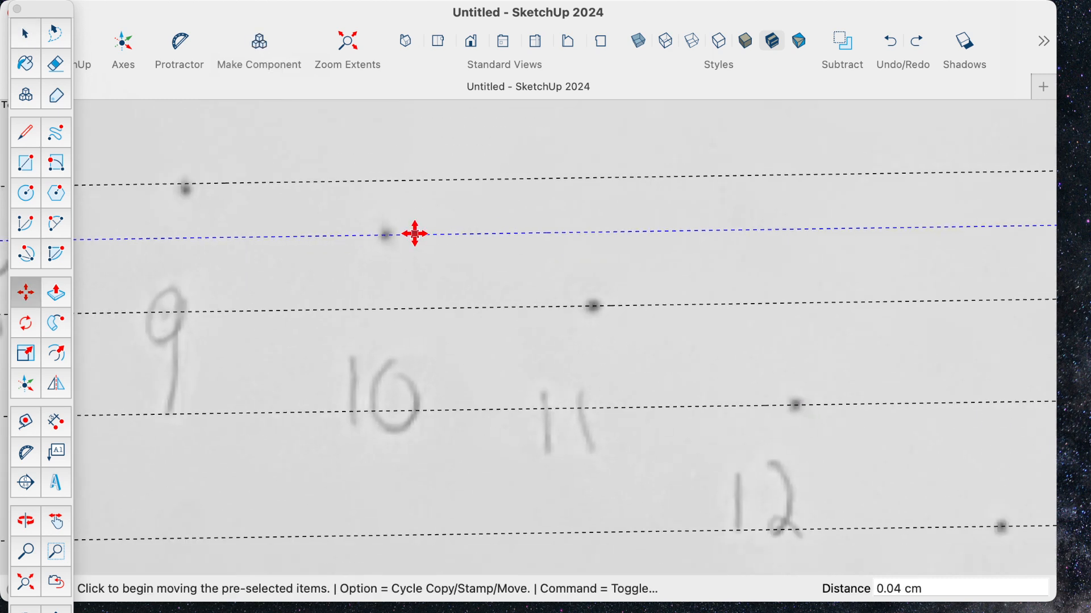
# - Move the guide of point 9 slightly down so it passes through the centre of its dot
pyautogui.press('space')
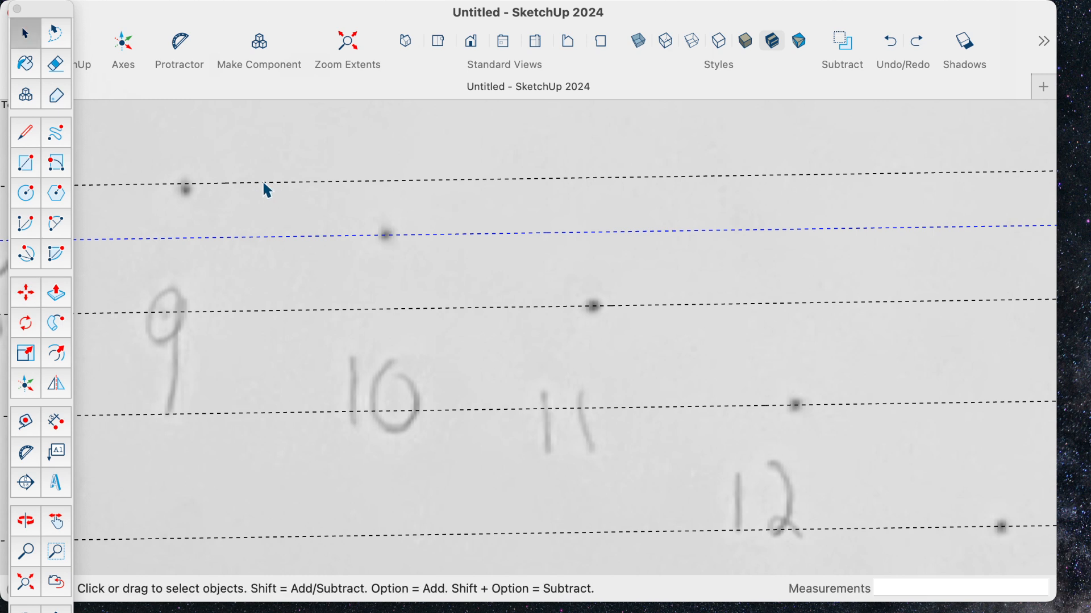
pyautogui.click(271, 183)
pyautogui.press('m')
pyautogui.click(276, 188)
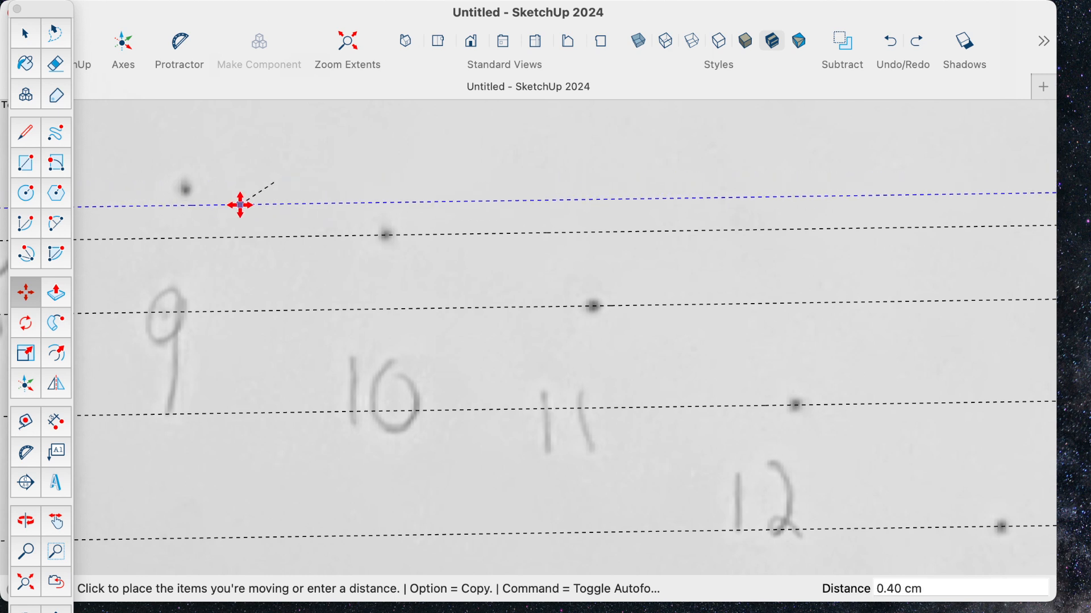
pyautogui.click(241, 215)
pyautogui.click(257, 215)
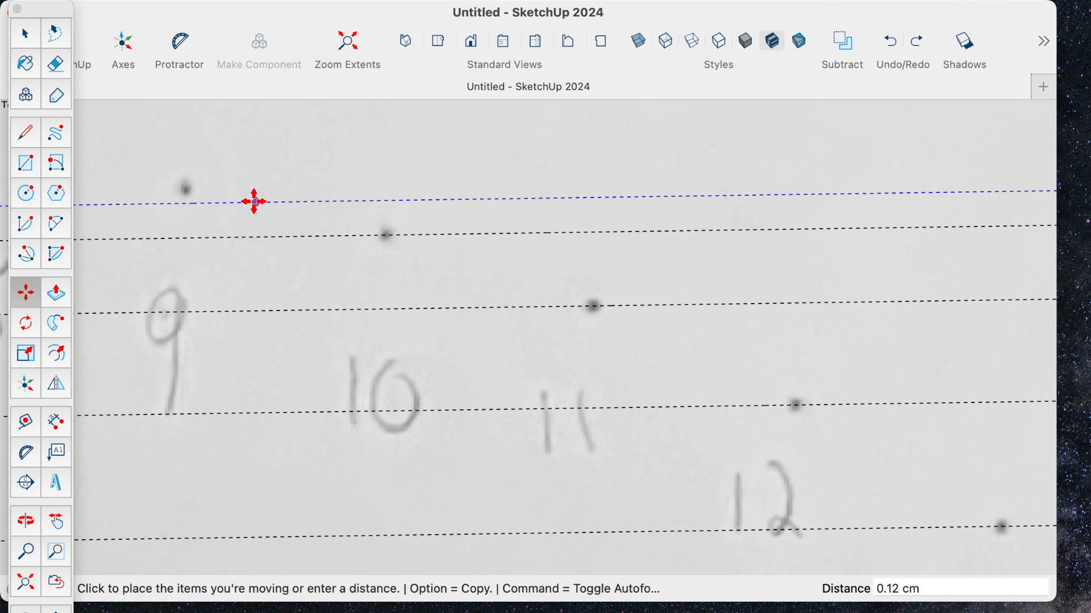
pyautogui.click(253, 188)
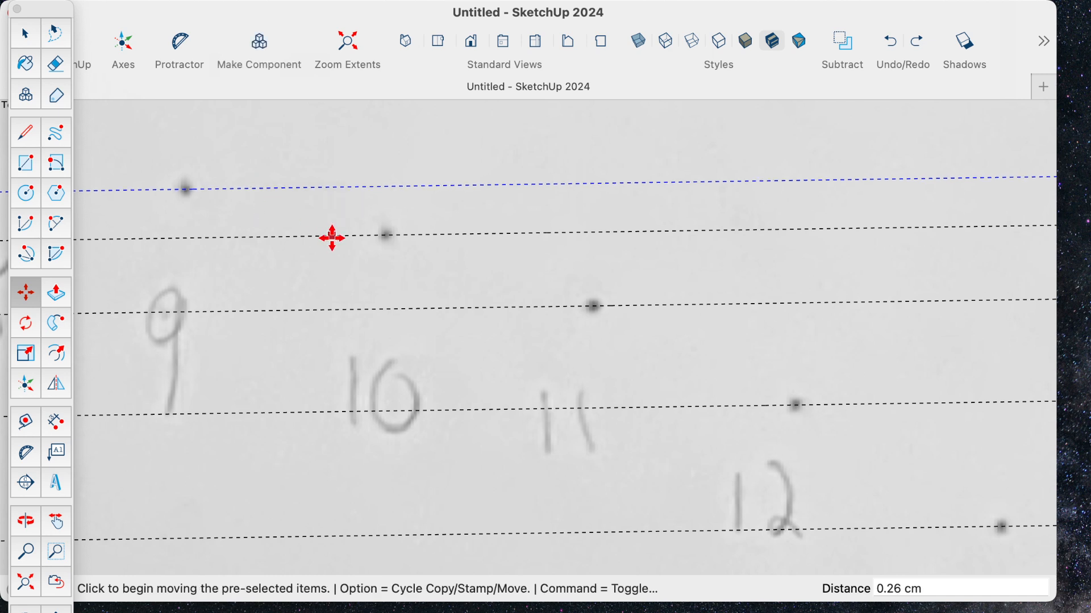
# - Create a parallel guide at the dot of point 8, offset about 3.74 cm from the point 13 guide
pyautogui.scroll(-5, 531, 382)
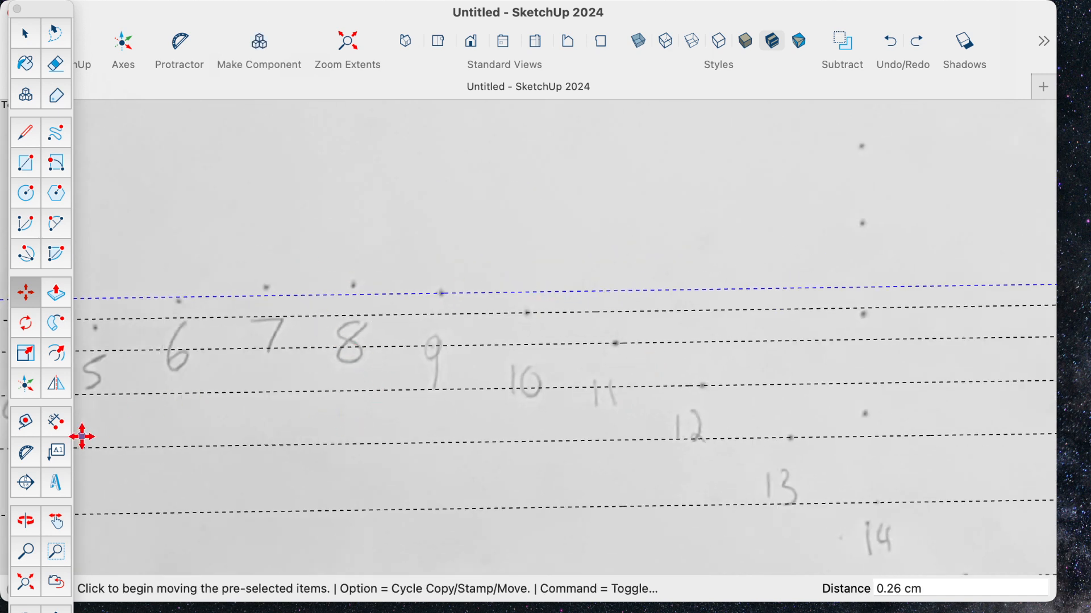
pyautogui.click(27, 425)
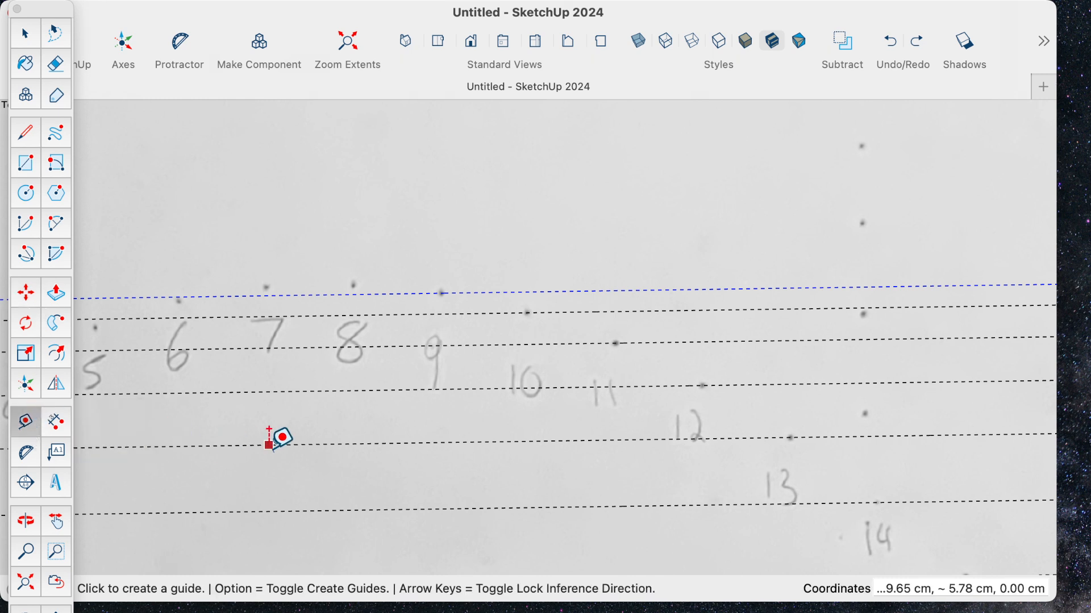
pyautogui.click(287, 446)
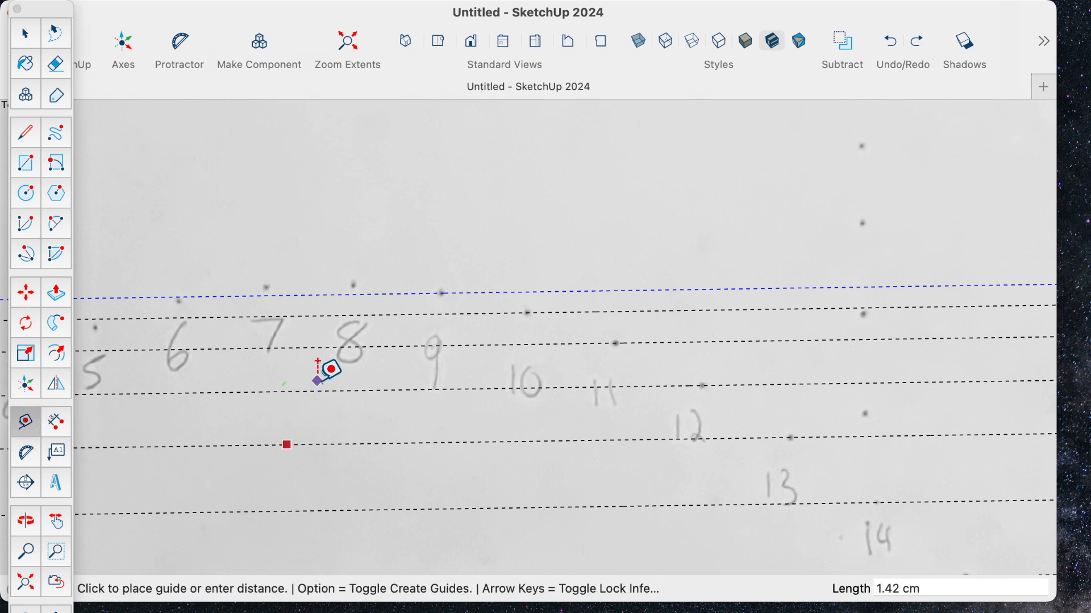
pyautogui.click(358, 282)
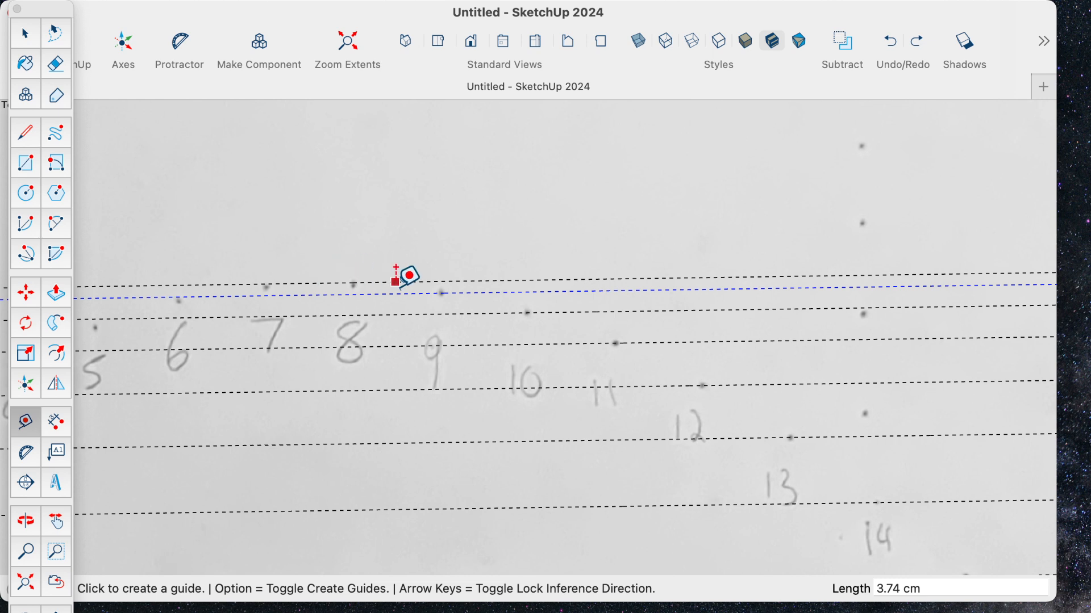
pyautogui.click(392, 282)
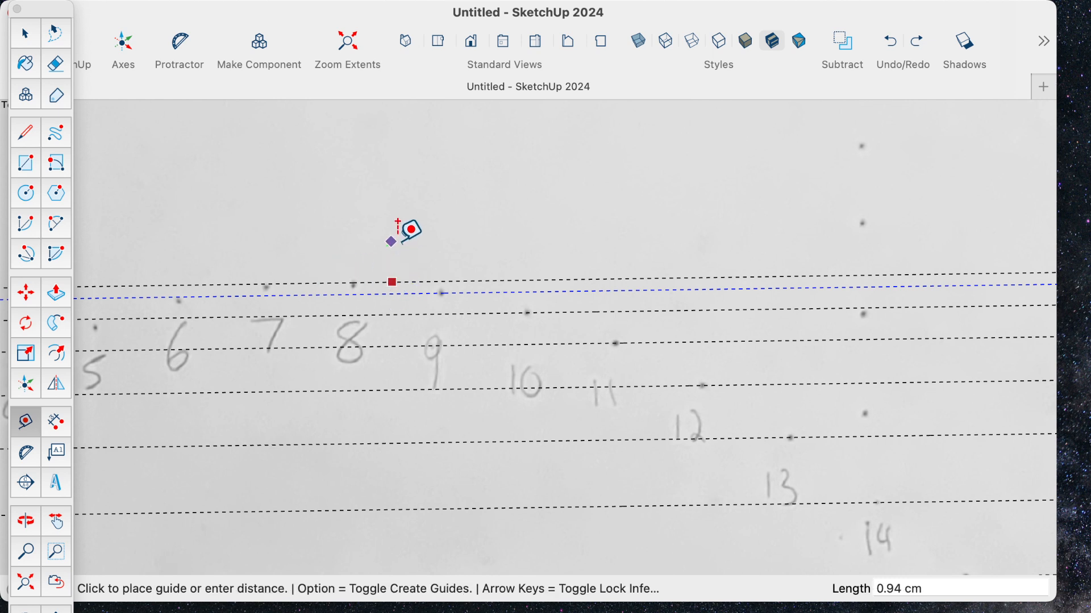
pyautogui.click(413, 218)
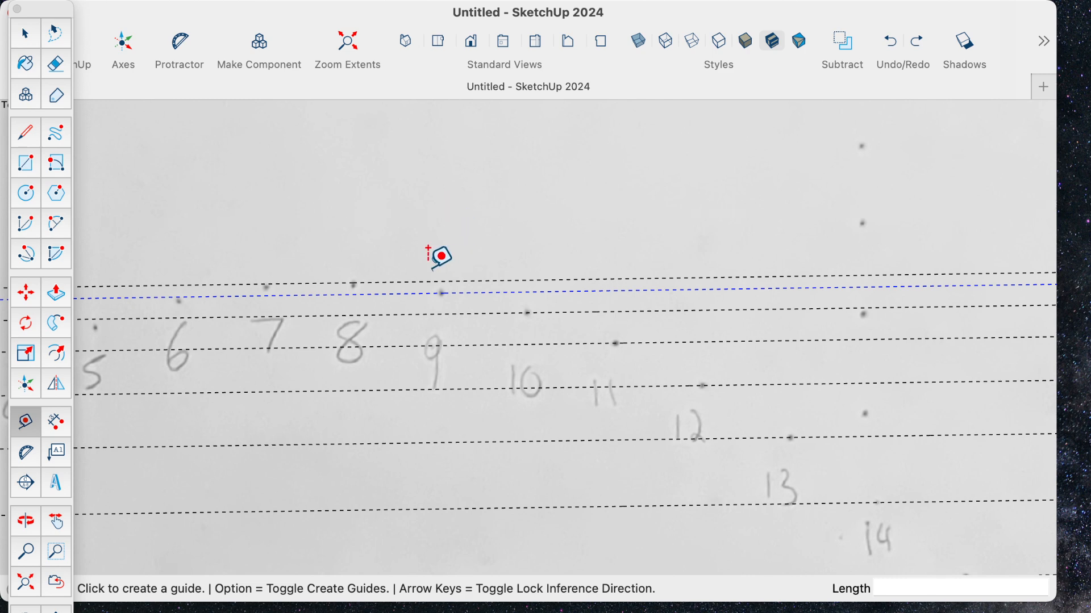
pyautogui.press('super+z')
# - Move the guide of point 8 slightly down so it passes exactly through the centre of its dot
pyautogui.click(25, 33)
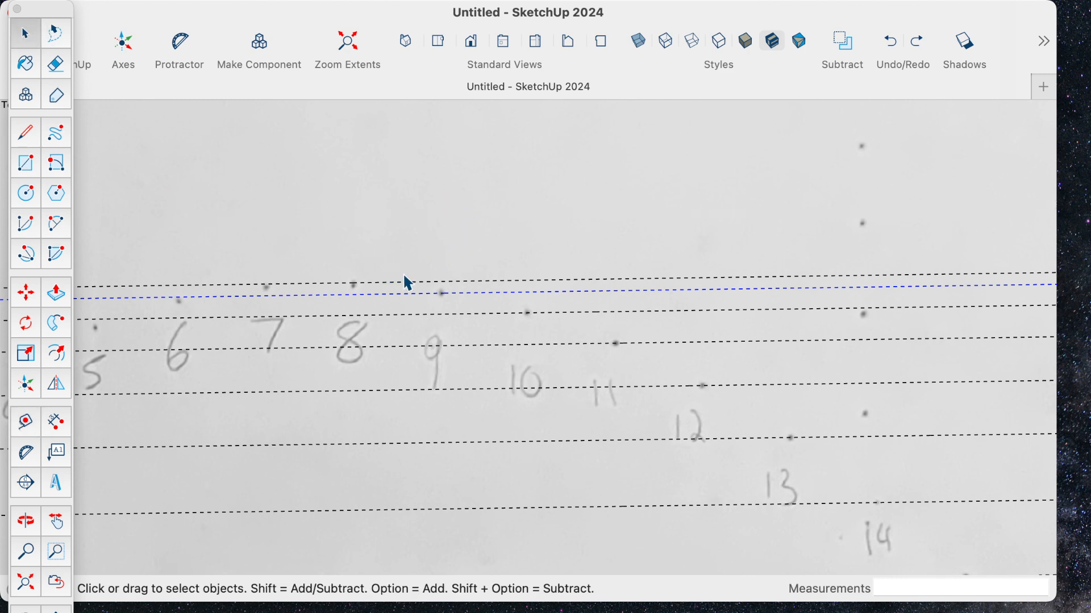
pyautogui.scroll(6, 345, 296)
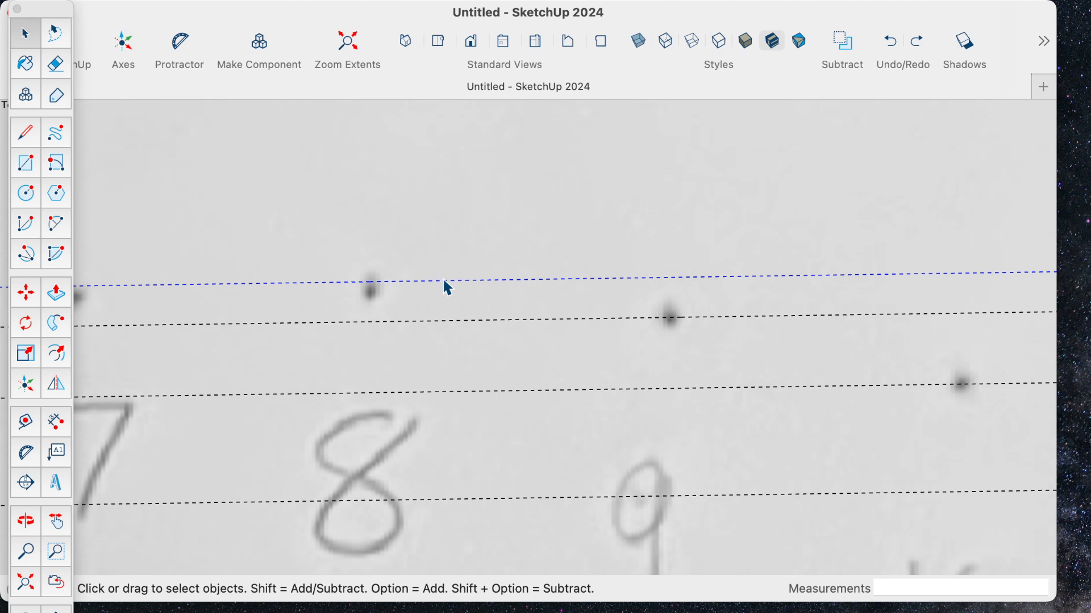
pyautogui.press('m')
pyautogui.click(414, 282)
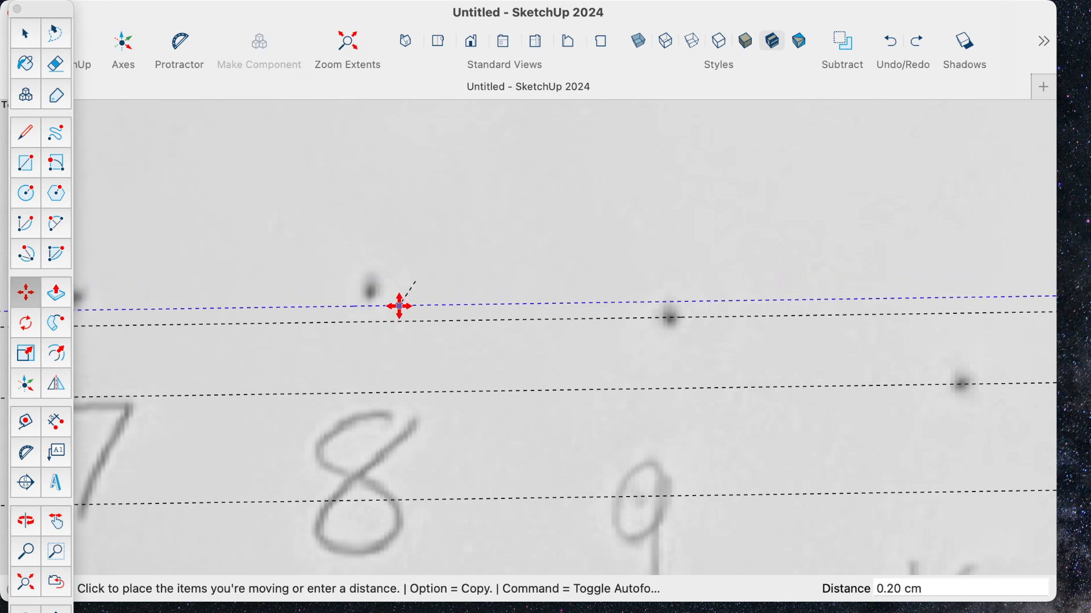
pyautogui.click(472, 178)
pyautogui.click(482, 179)
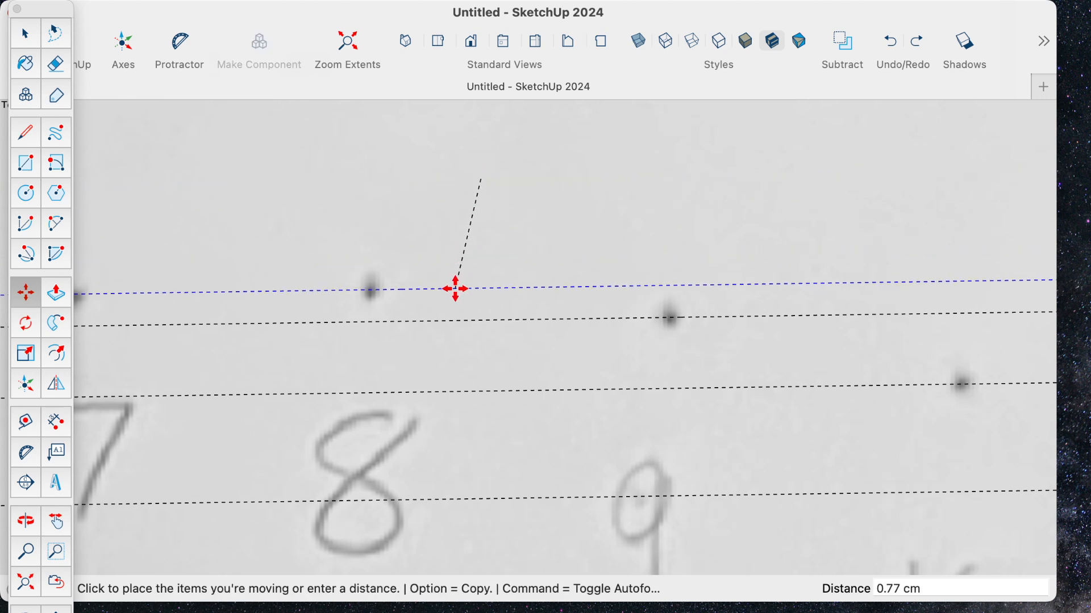
pyautogui.click(456, 290)
pyautogui.scroll(-4, 443, 307)
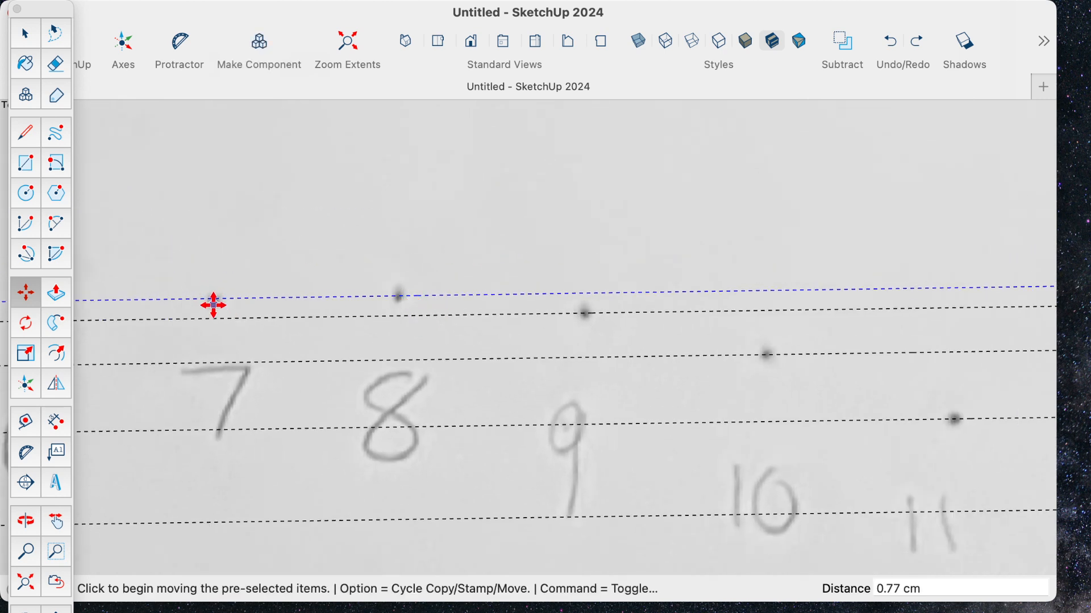
pyautogui.scroll(3, 562, 316)
pyautogui.scroll(-6, 551, 310)
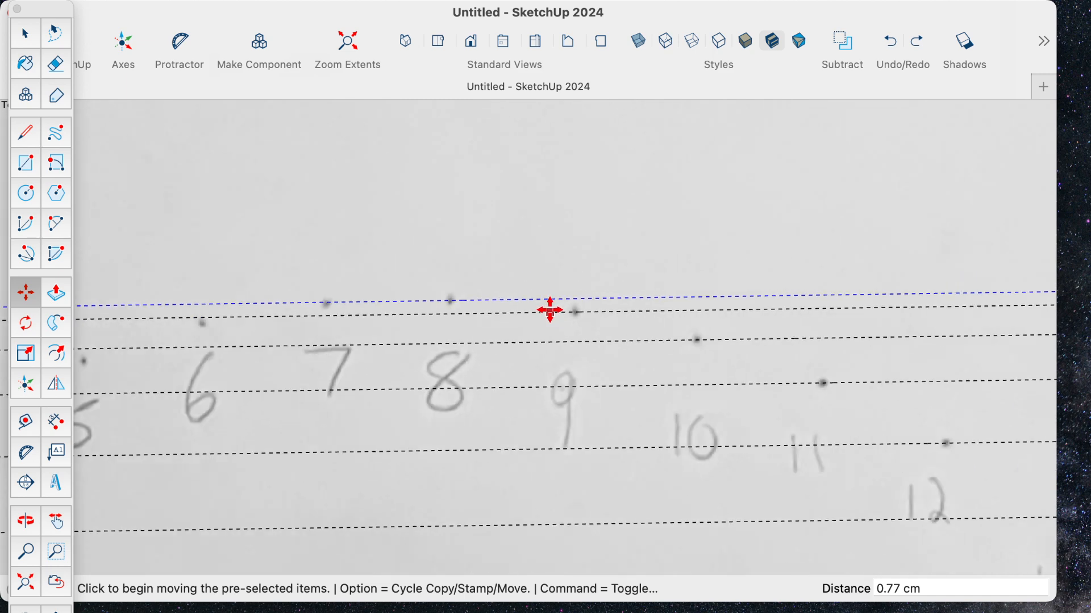
# - Draw tick lines about 0.73 cm long from the green axis inward along the guides of points 15, 14 and 13
pyautogui.scroll(-3, 546, 299)
pyautogui.scroll(-1, 546, 299)
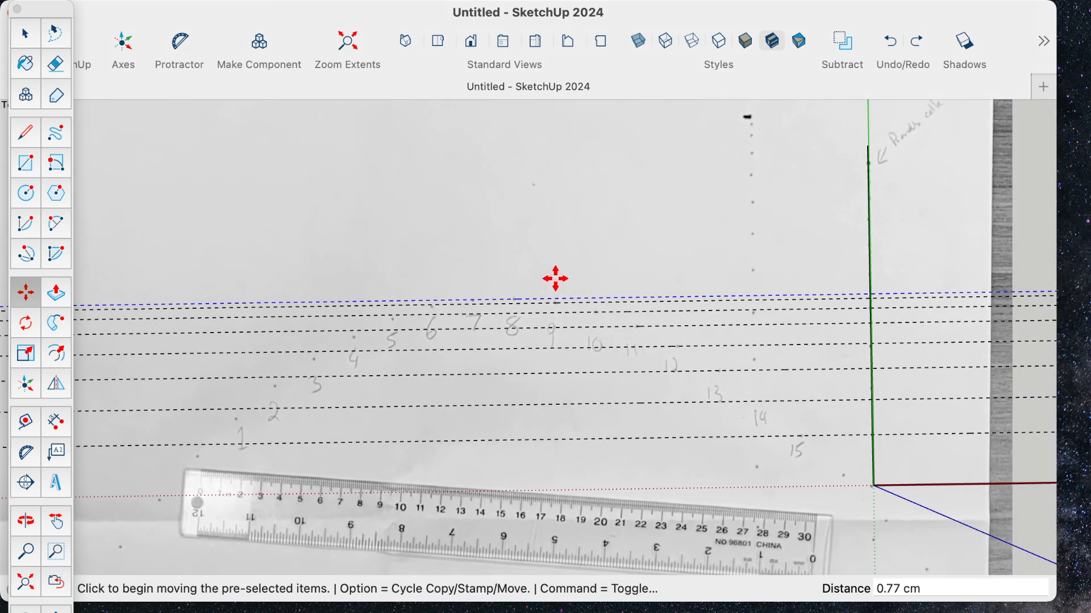
pyautogui.click(30, 131)
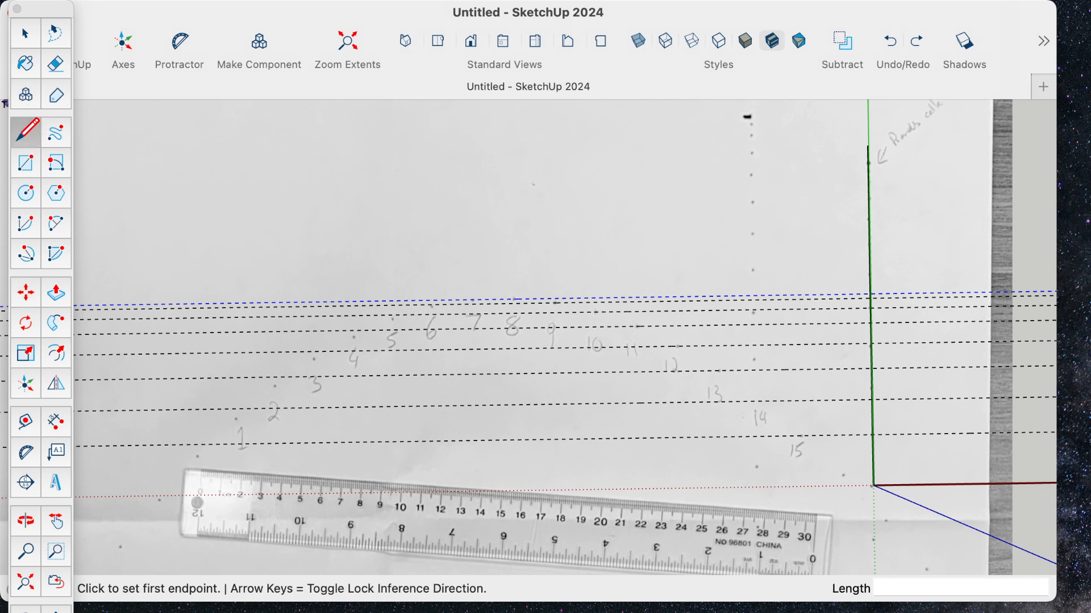
pyautogui.click(874, 435)
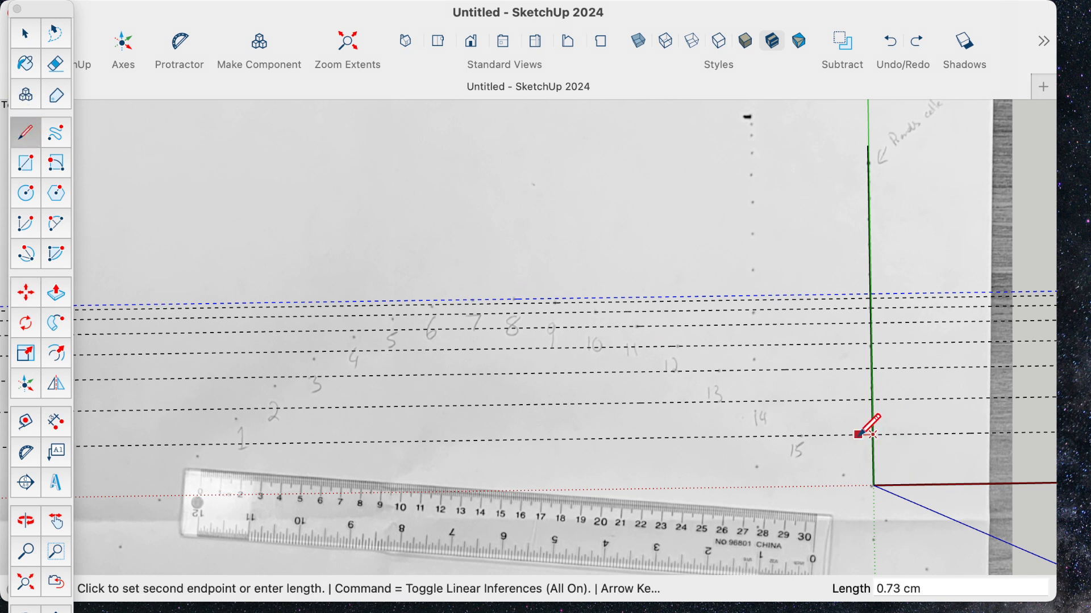
pyautogui.click(859, 435)
pyautogui.click(873, 400)
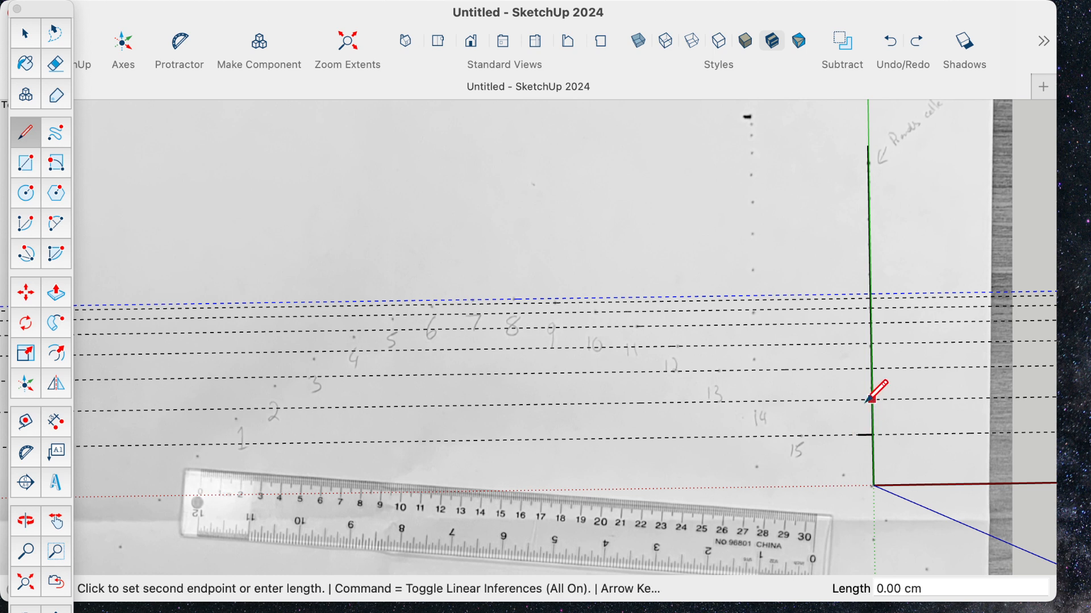
pyautogui.click(859, 401)
pyautogui.click(872, 369)
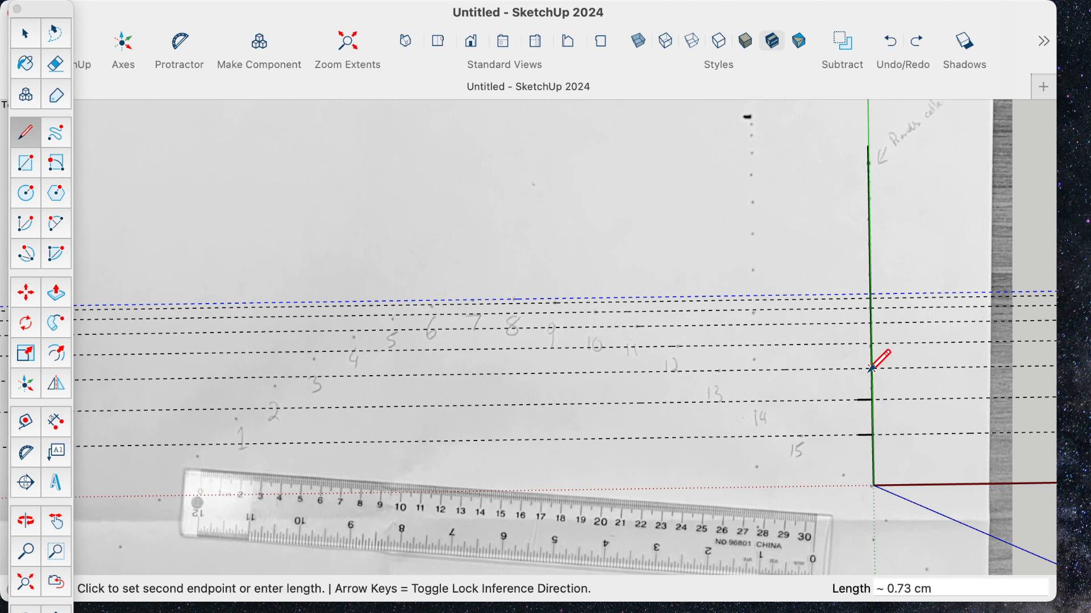
pyautogui.click(858, 369)
# - Draw tick lines about 0.72 cm long from the green axis inward along the guides of points 12, 11 and 10
pyautogui.click(871, 343)
pyautogui.click(858, 344)
pyautogui.click(871, 324)
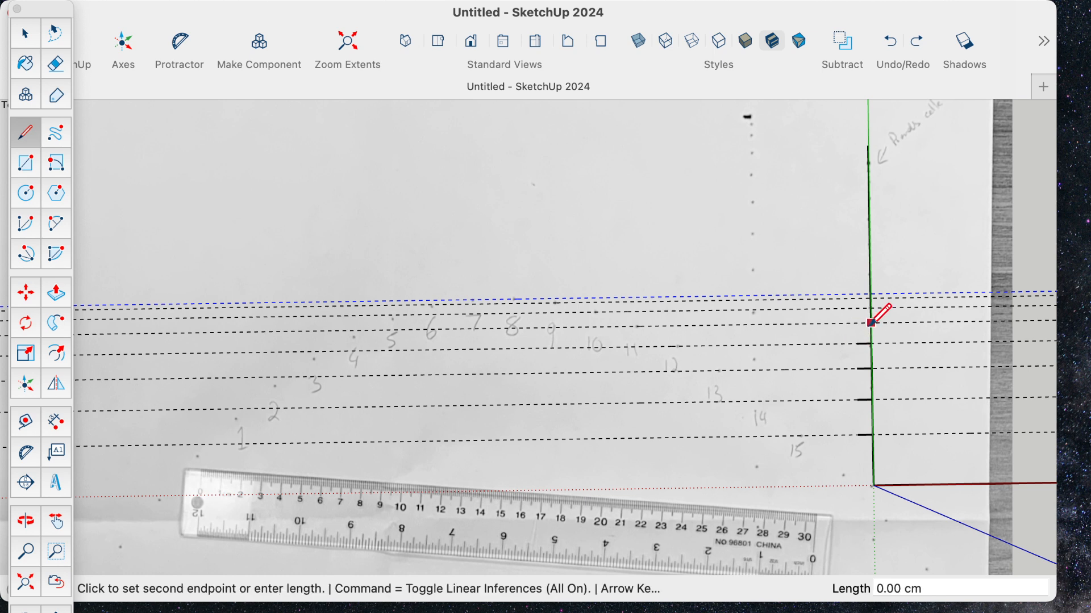
pyautogui.click(858, 324)
pyautogui.click(869, 311)
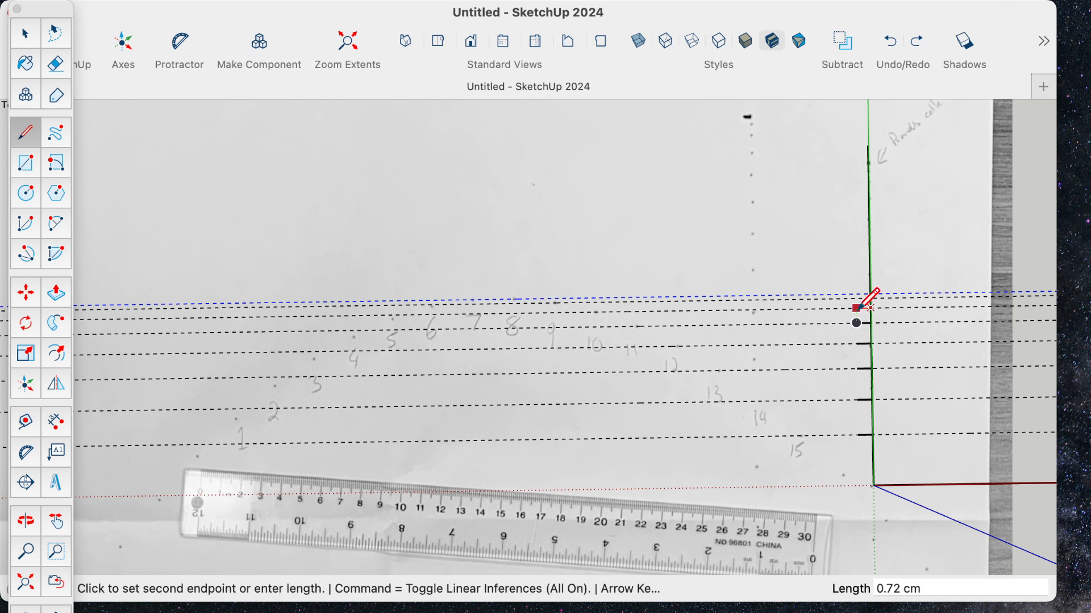
pyautogui.click(858, 308)
# - Draw tick lines about 0.72 cm long from the green axis inward along the guides of points 9 and 8
pyautogui.click(870, 296)
pyautogui.click(857, 297)
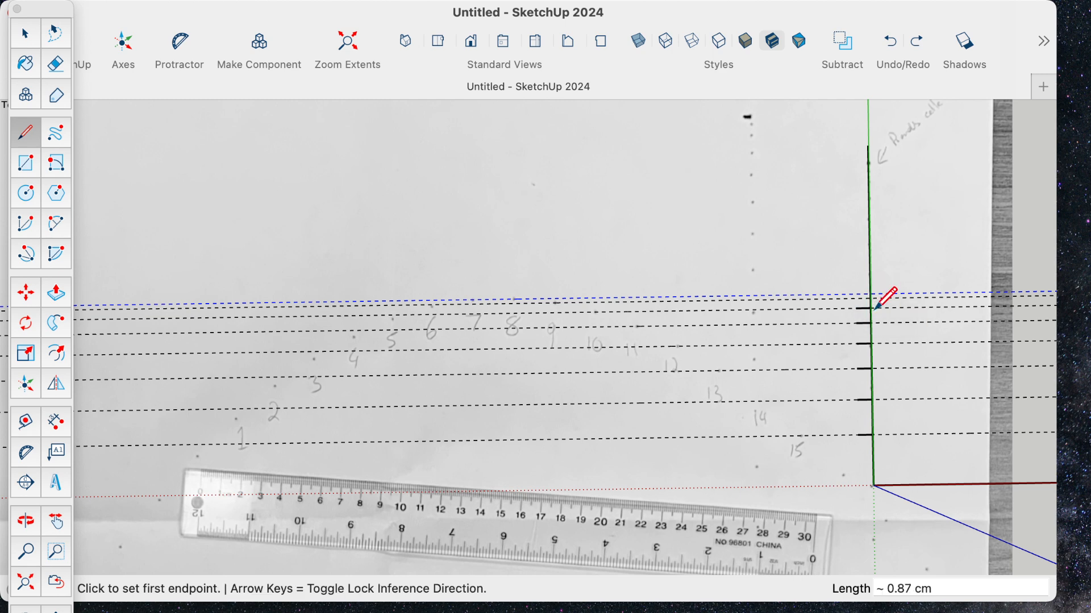
pyautogui.scroll(5, 870, 296)
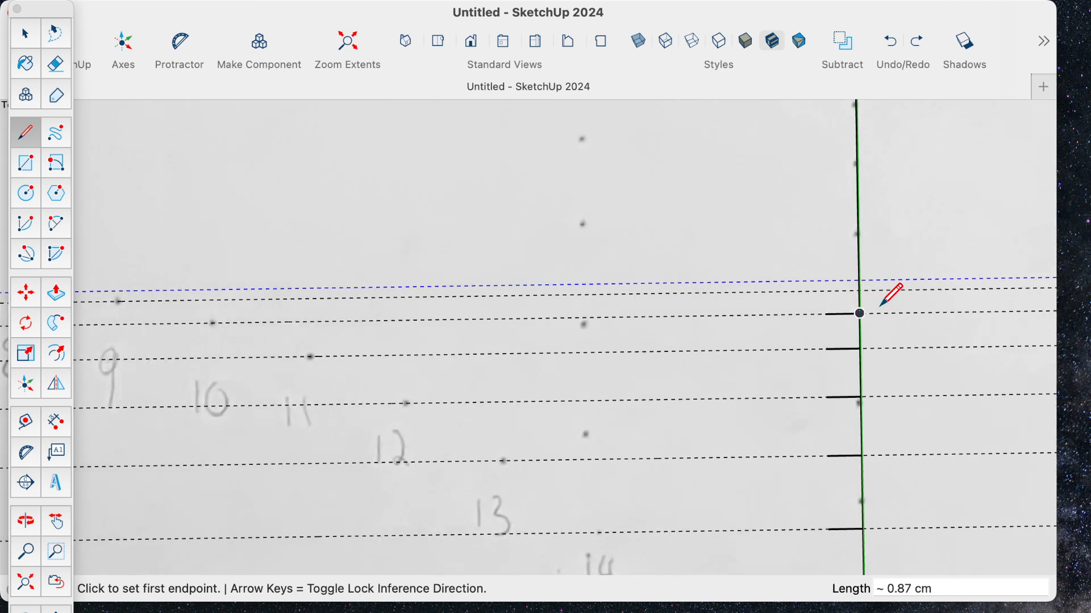
pyautogui.click(860, 291)
pyautogui.click(827, 292)
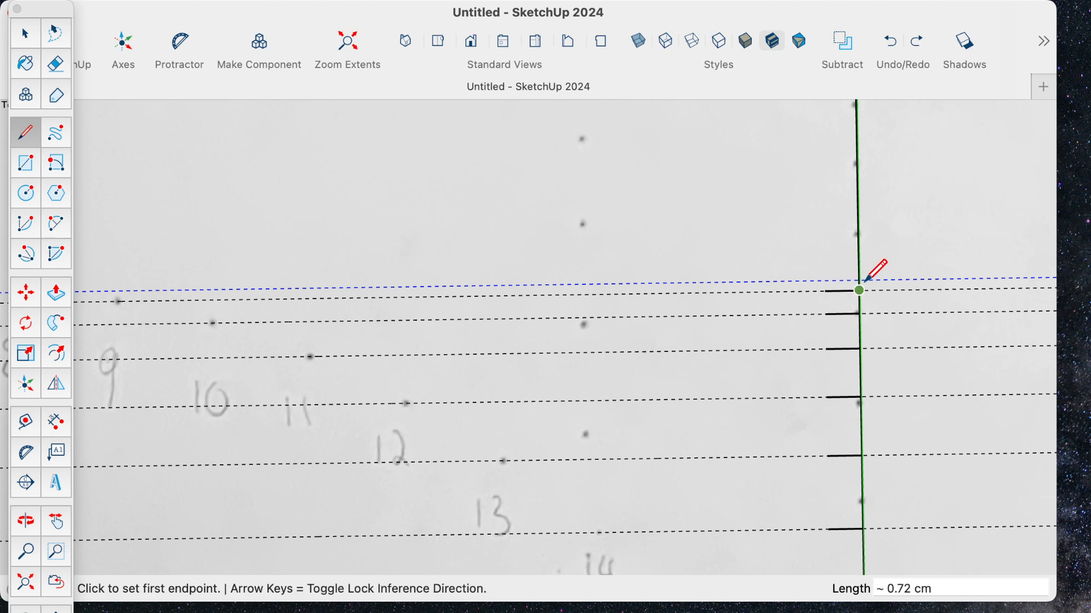
pyautogui.click(859, 280)
pyautogui.click(826, 282)
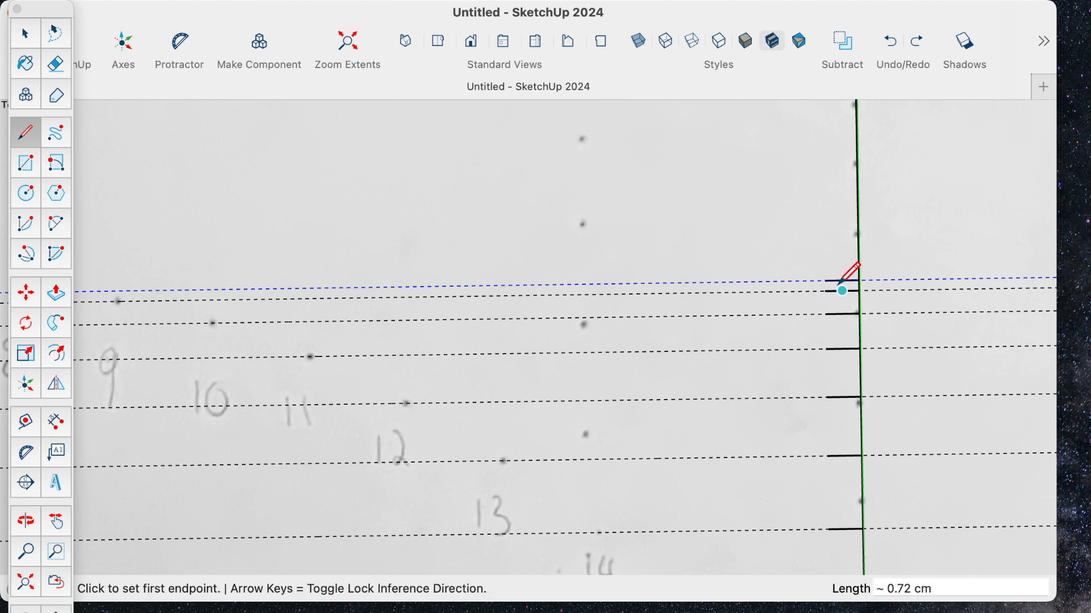
pyautogui.scroll(-6, 898, 391)
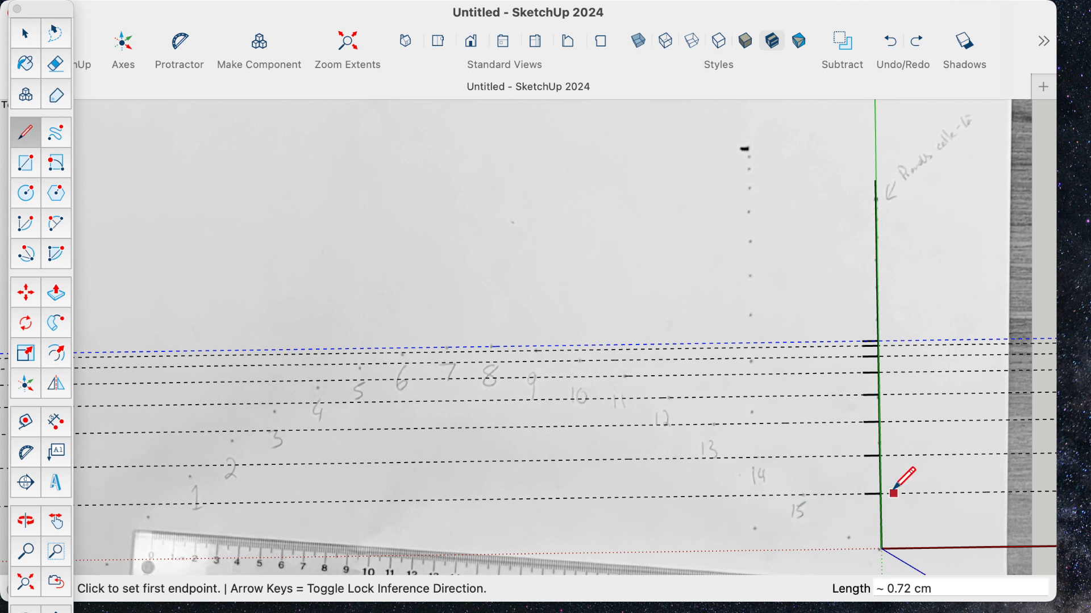
# - Draw a tick line about 0.73 cm long inward from the origin, and dimension the green-axis height from the origin to the guide of point 15
pyautogui.click(881, 549)
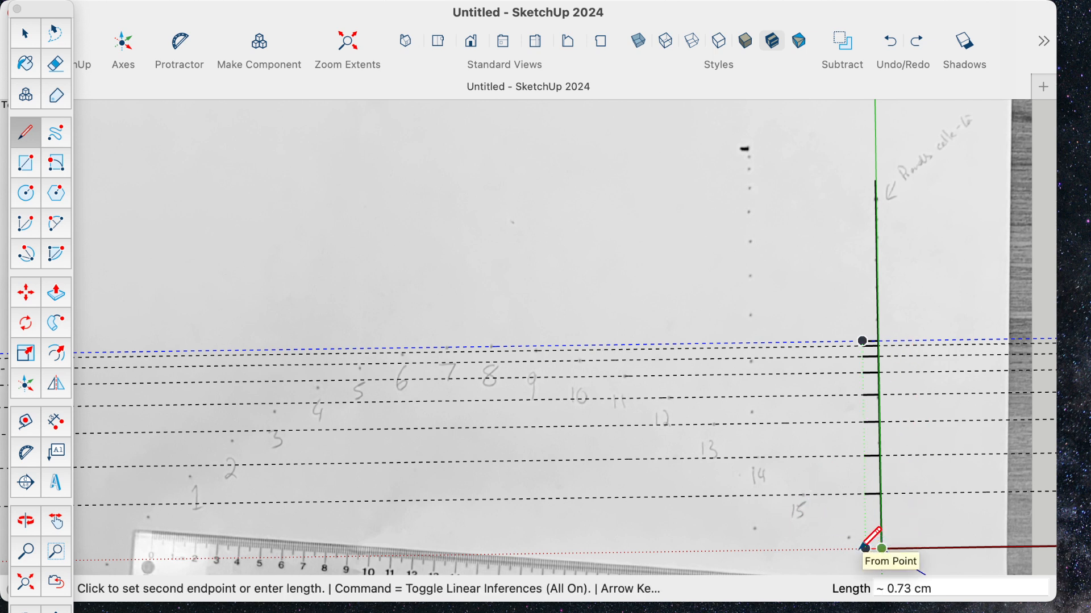
pyautogui.click(866, 549)
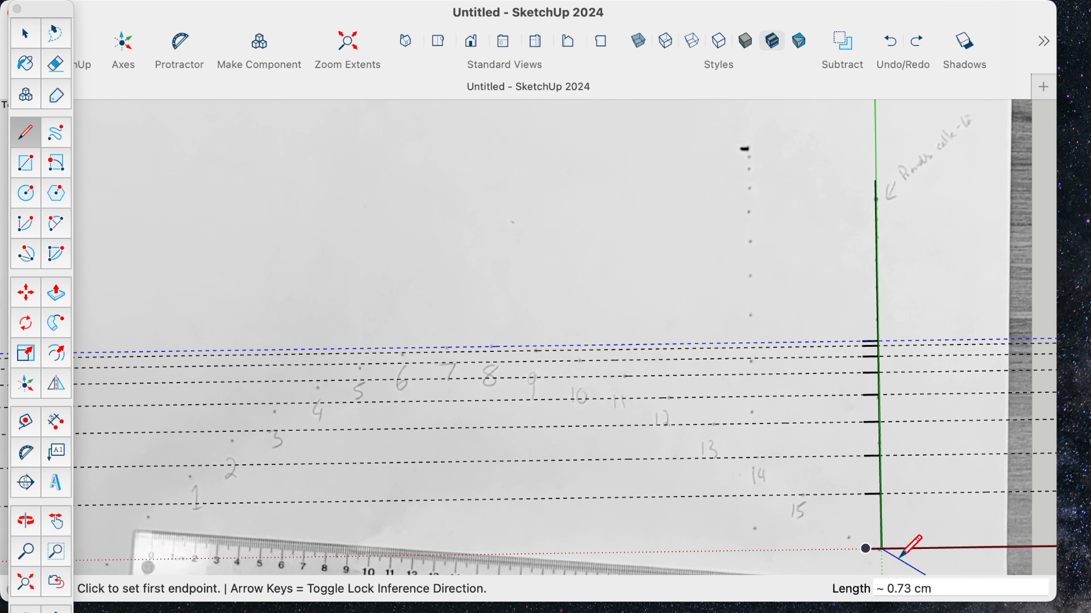
pyautogui.click(59, 424)
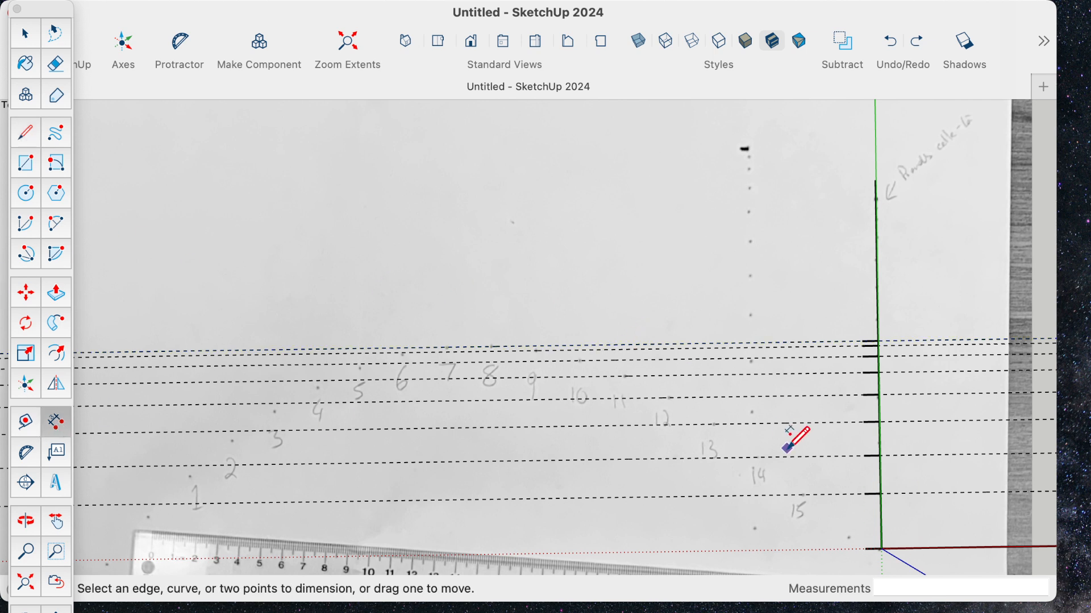
pyautogui.click(883, 548)
pyautogui.click(882, 493)
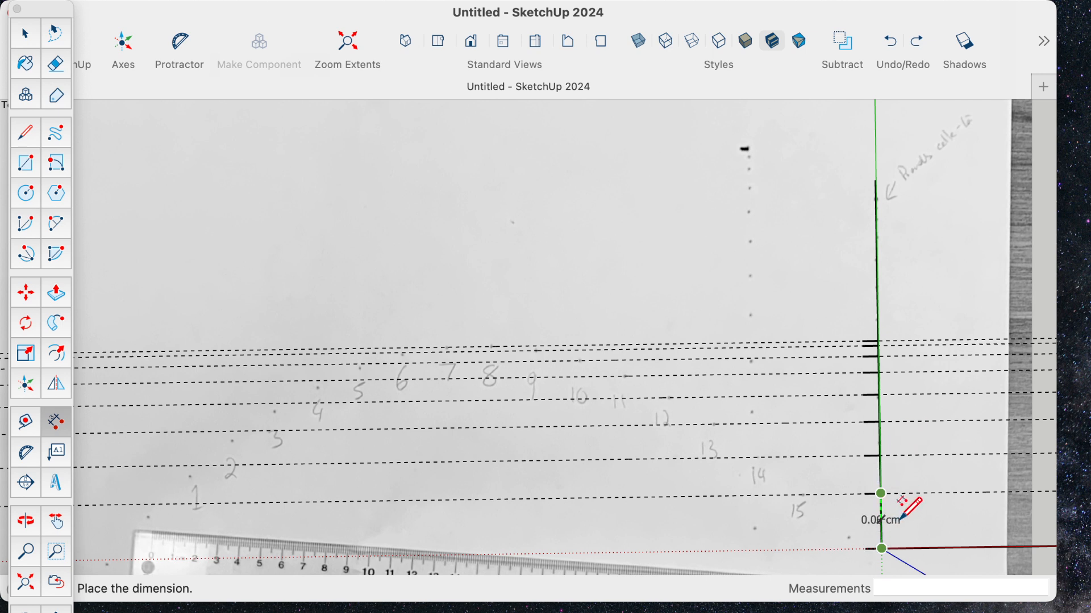
pyautogui.click(895, 536)
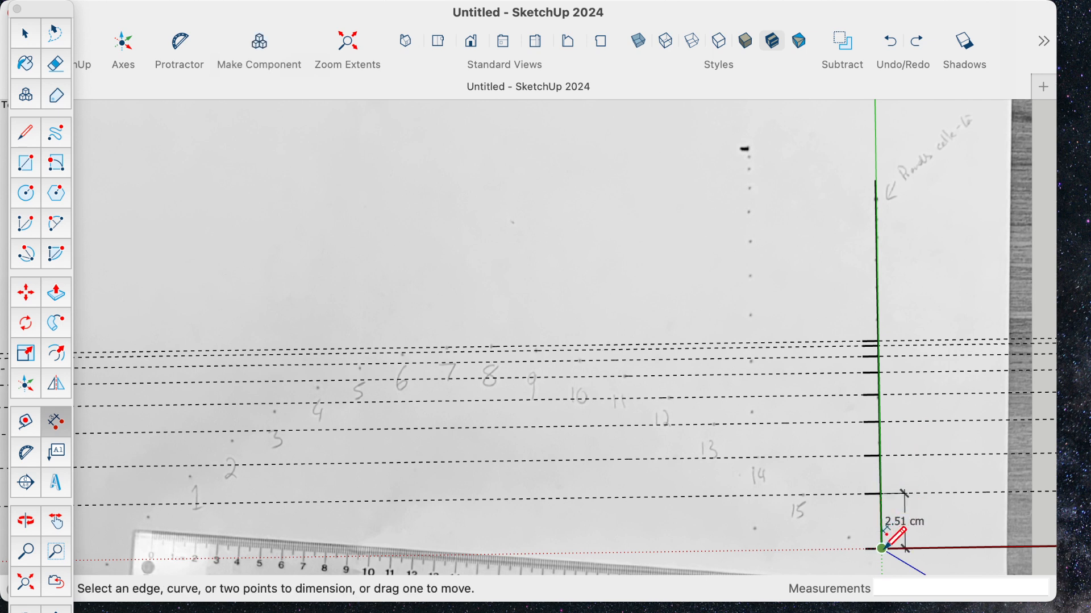
# - Dimension the heights from the origin to the guides of points 14 and 13, staggering each dimension farther outward from the green axis
pyautogui.click(882, 548)
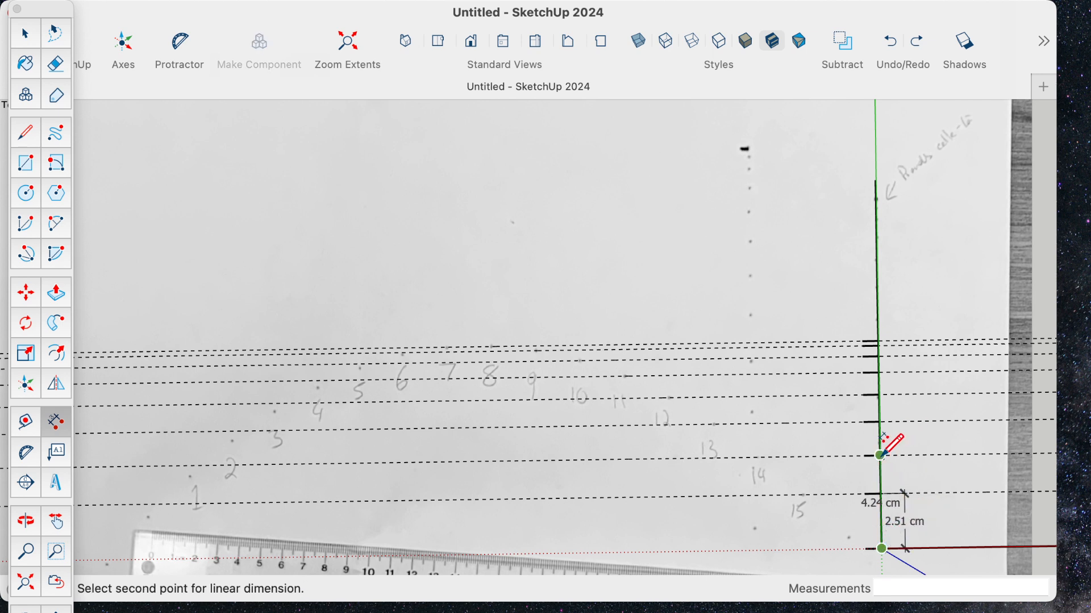
pyautogui.click(881, 454)
pyautogui.click(940, 456)
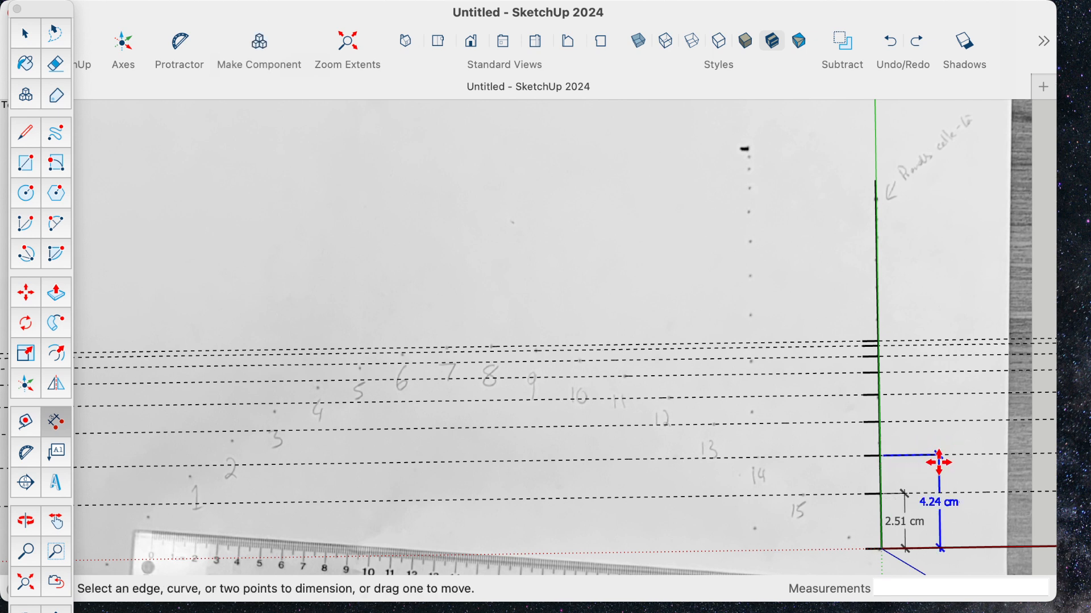
pyautogui.click(883, 548)
pyautogui.click(881, 423)
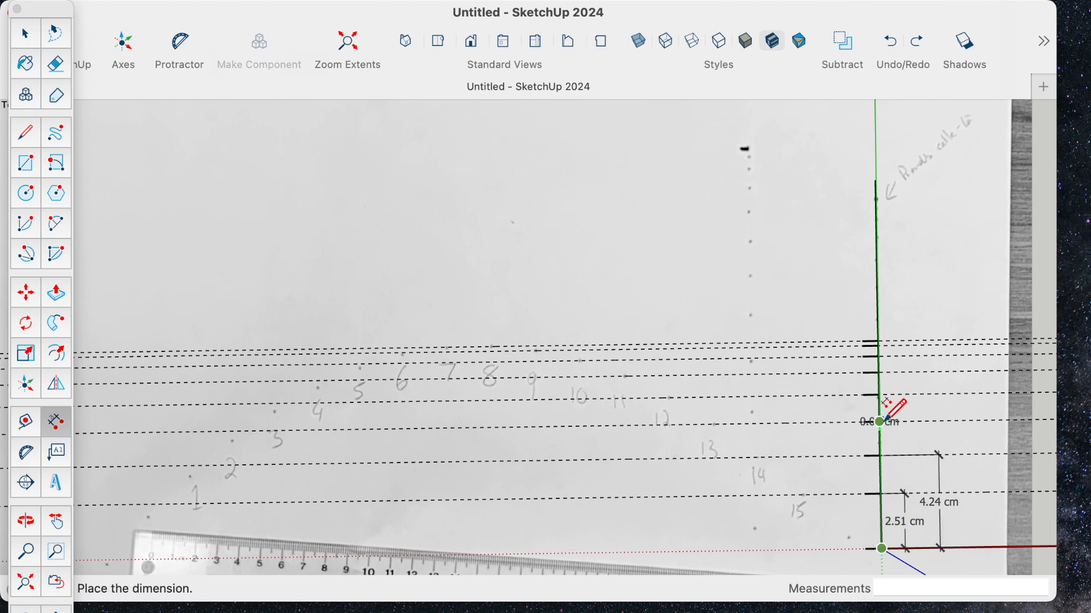
pyautogui.click(974, 421)
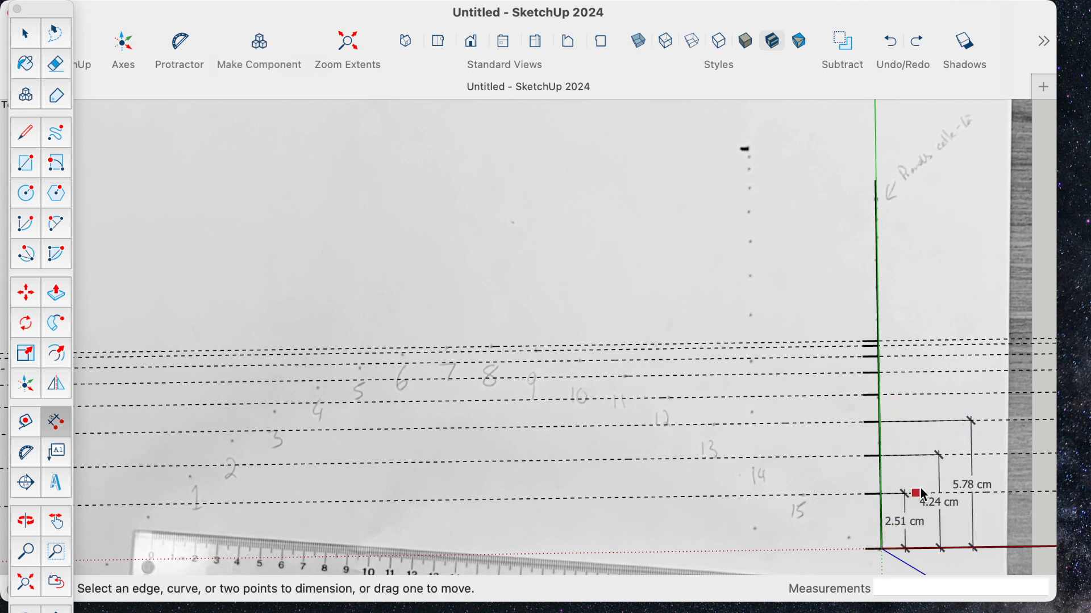
# - Dimension the heights from the origin to the guides of points 12 and 11, each placed outside the previous dimension
pyautogui.click(882, 549)
pyautogui.click(880, 395)
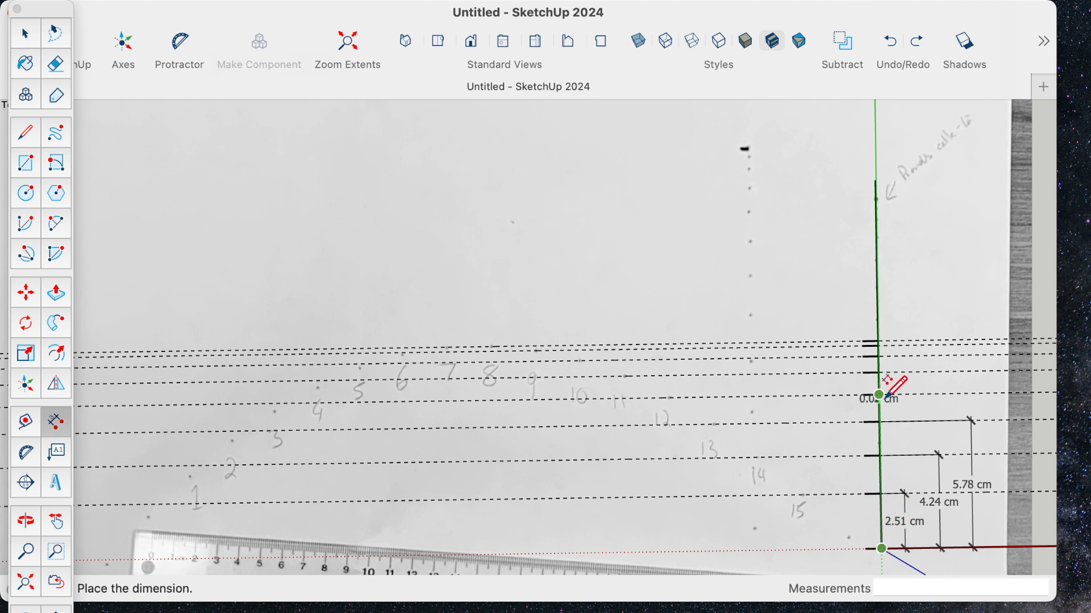
pyautogui.click(1001, 392)
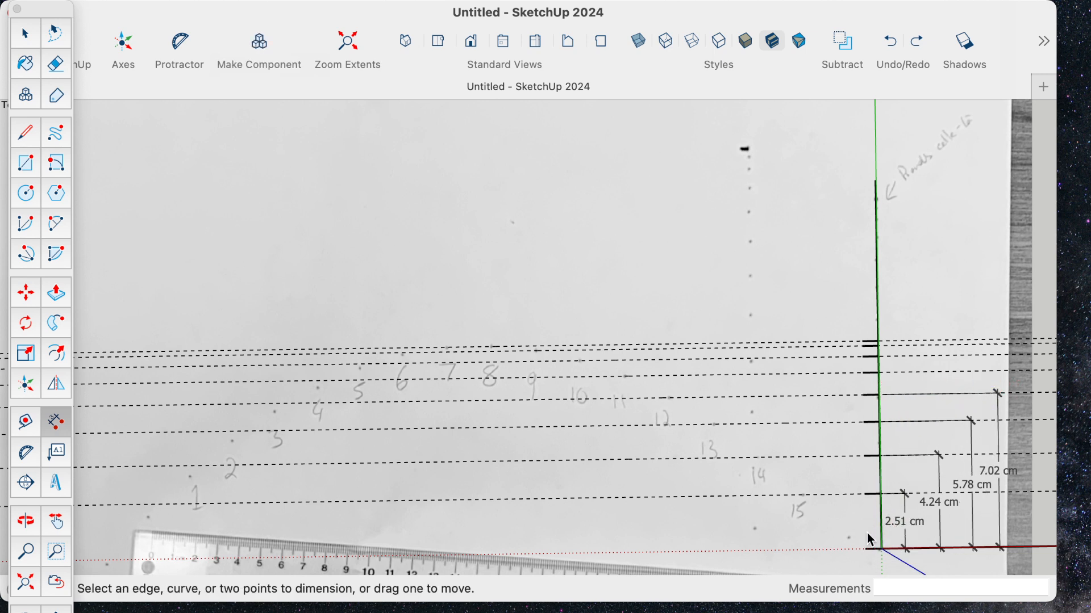
pyautogui.click(883, 550)
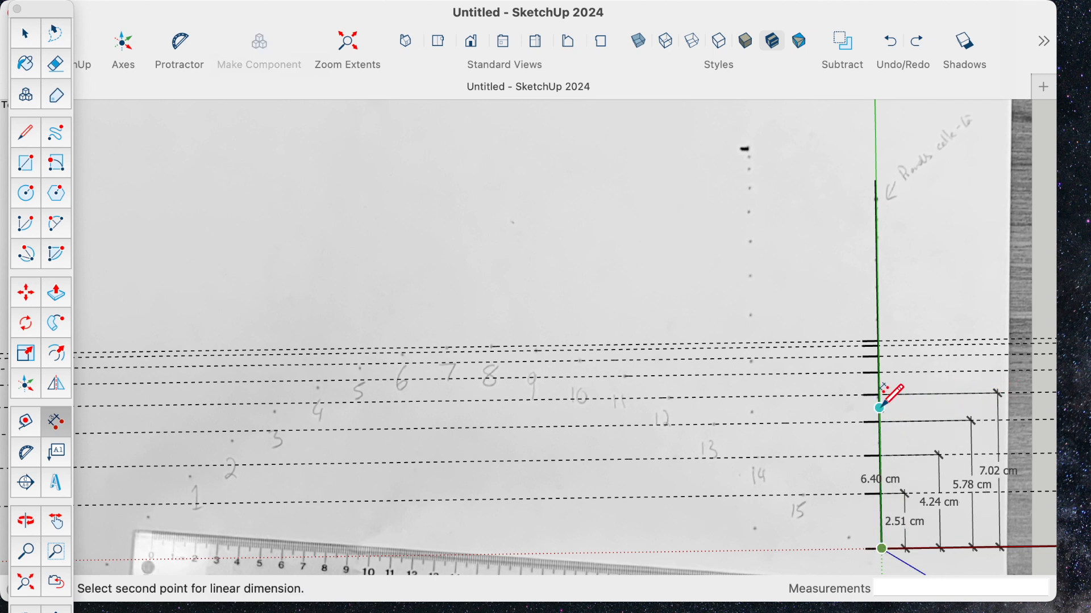
pyautogui.click(880, 373)
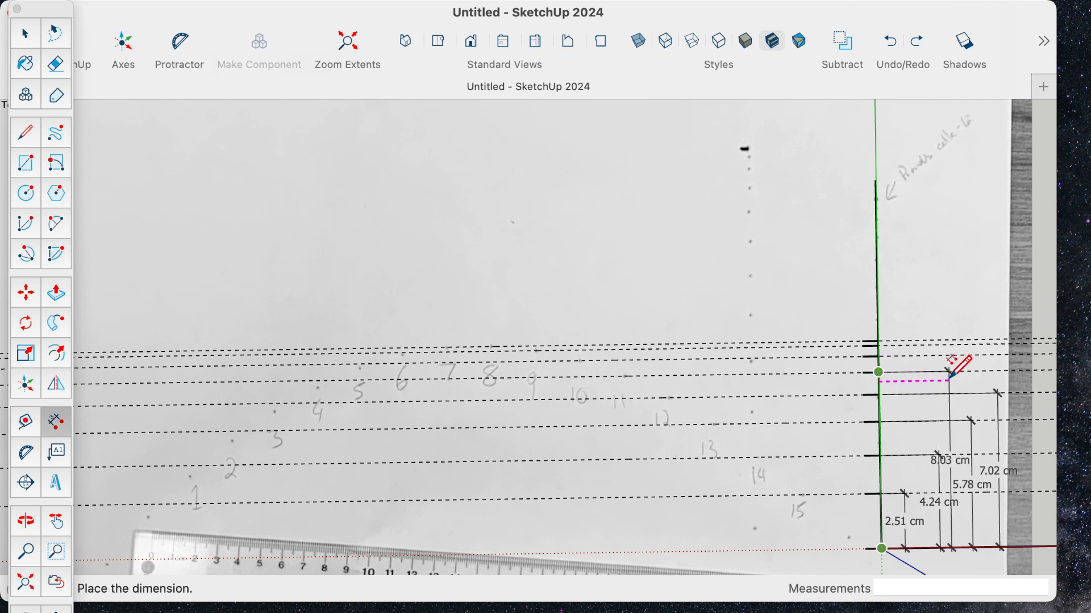
pyautogui.click(1029, 377)
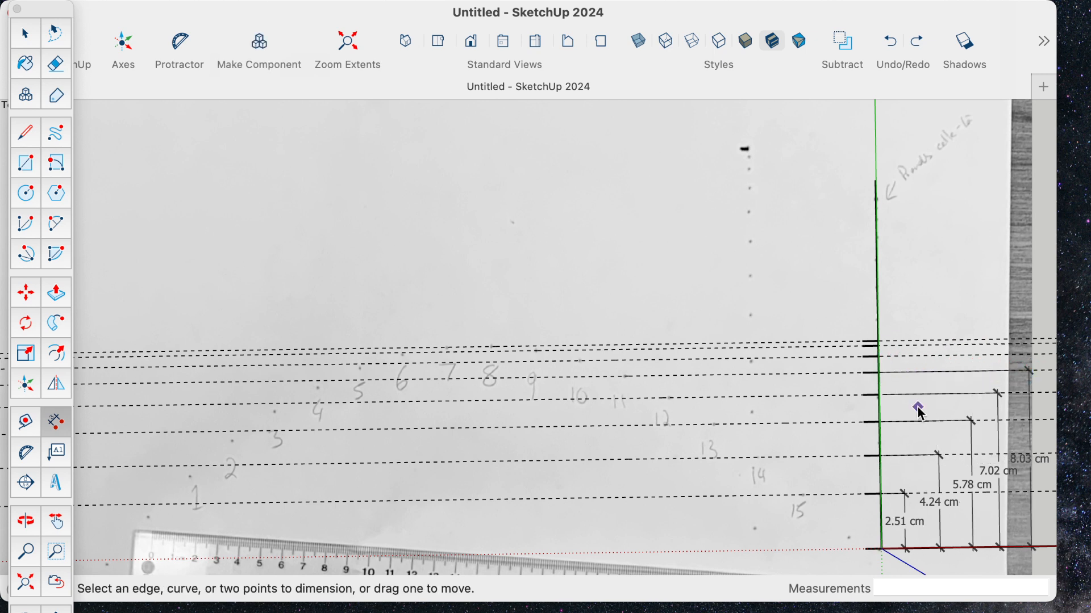
# - Dimension the heights from the origin to the guide of point 10 and the topmost guide of point 8, each placed outside the previous dimension
pyautogui.click(884, 549)
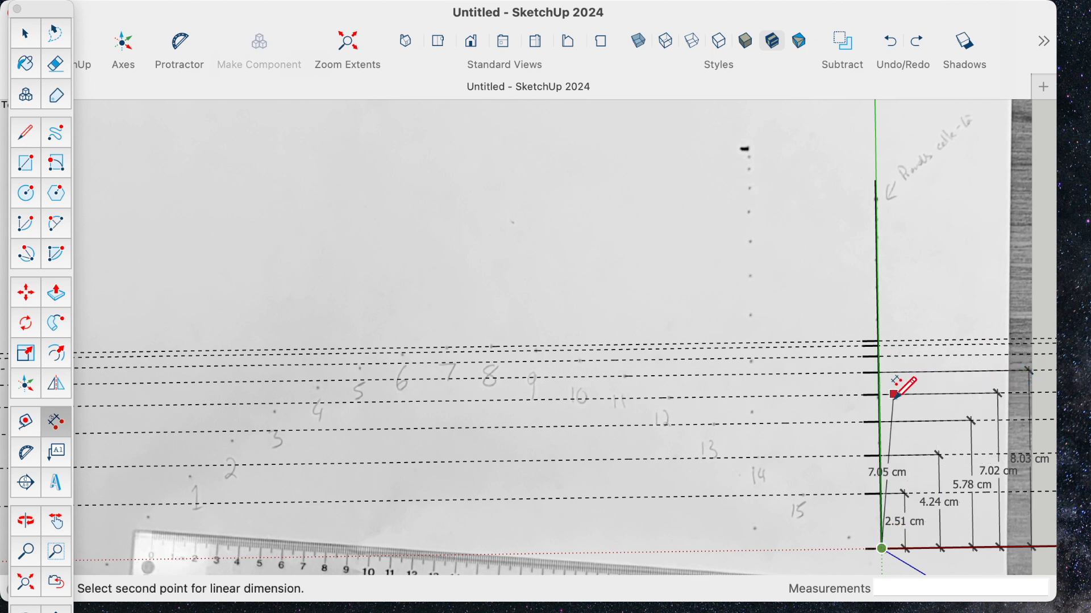
pyautogui.click(880, 356)
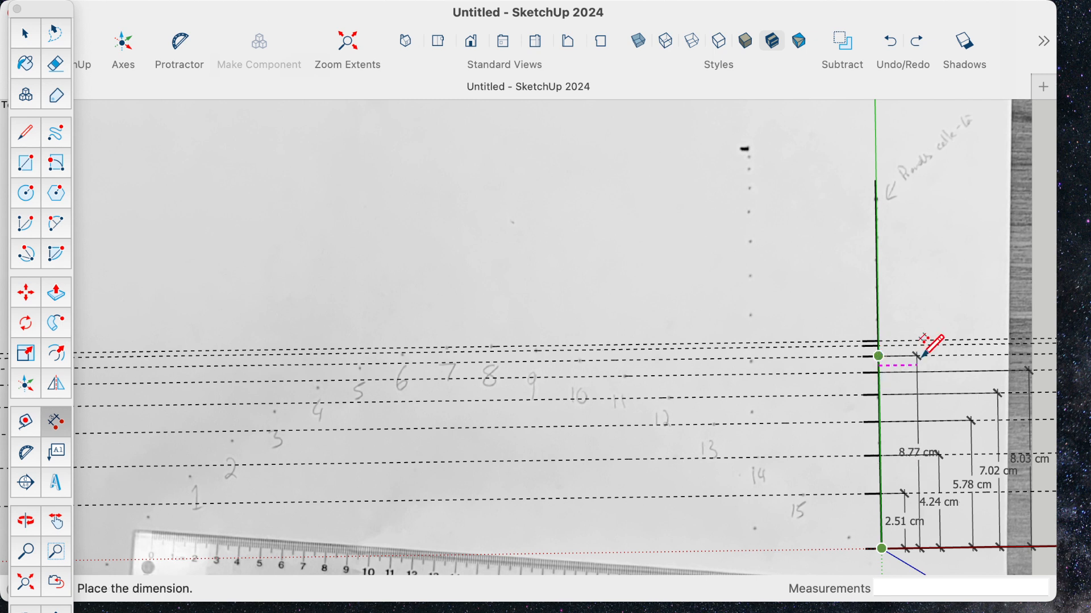
pyautogui.click(1054, 351)
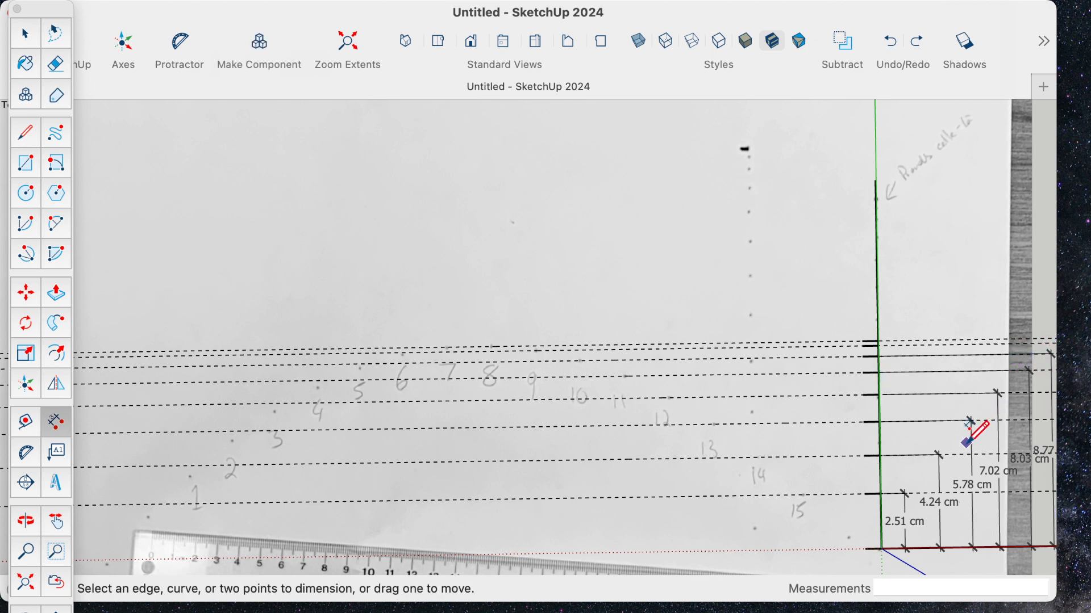
pyautogui.press('h')
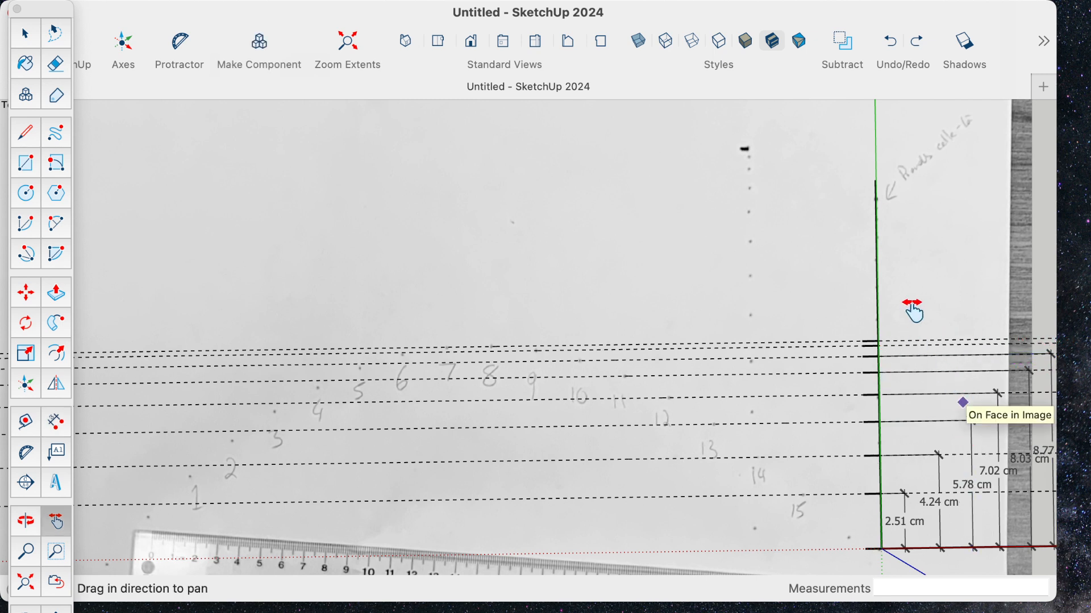
pyautogui.moveTo(915, 312); pyautogui.dragTo(652, 278)
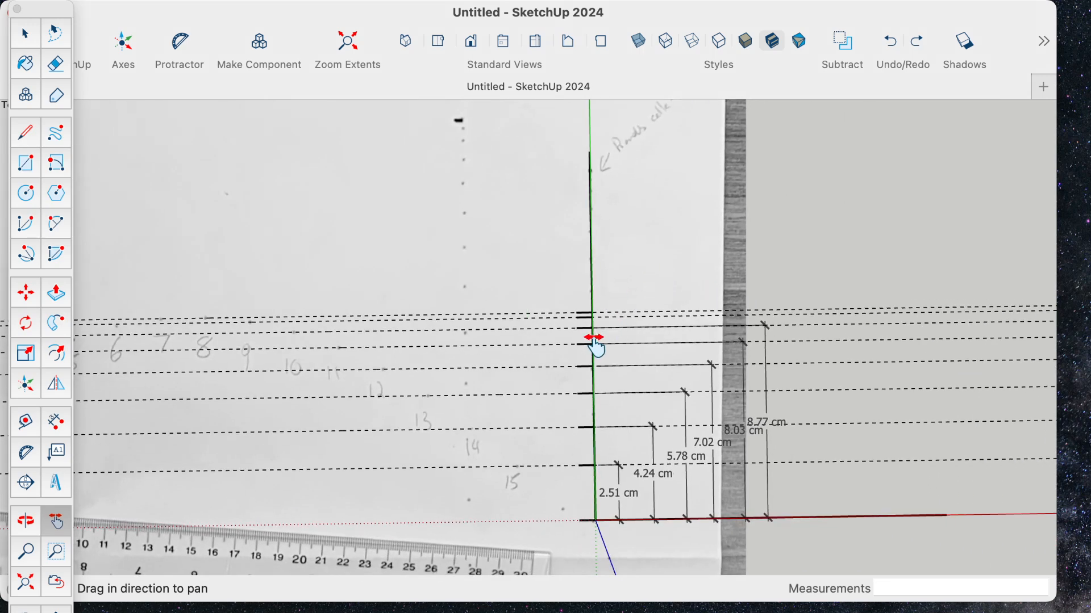
pyautogui.click(57, 424)
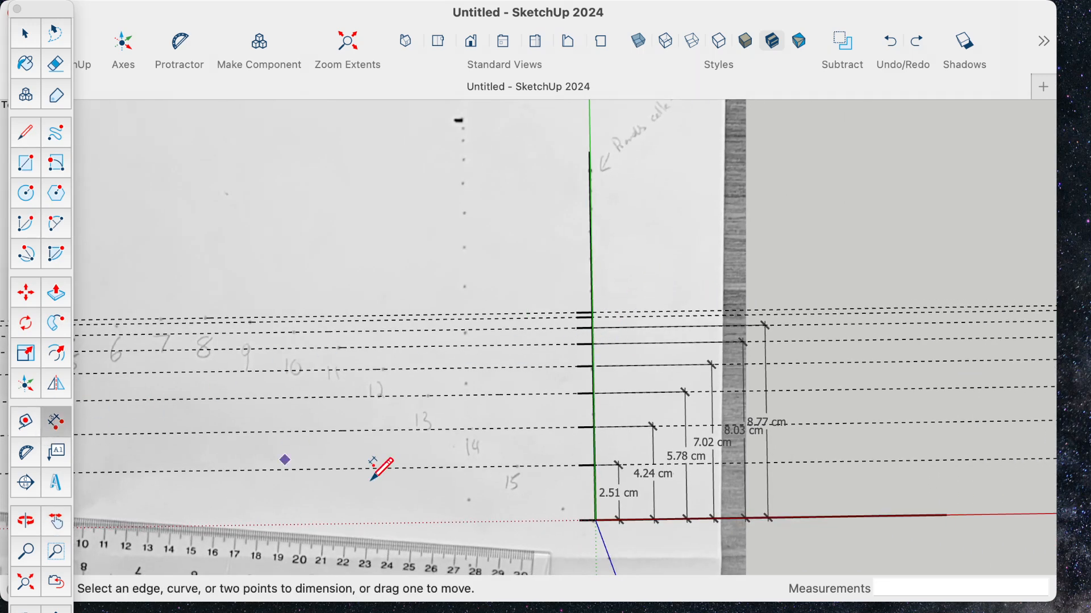
pyautogui.click(595, 520)
pyautogui.click(592, 312)
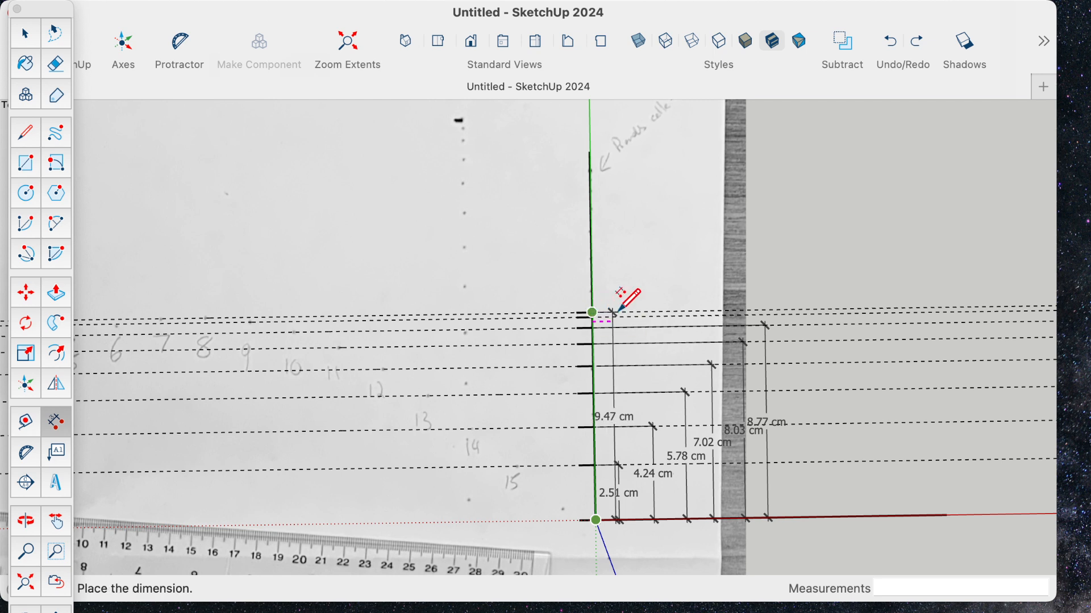
pyautogui.click(803, 311)
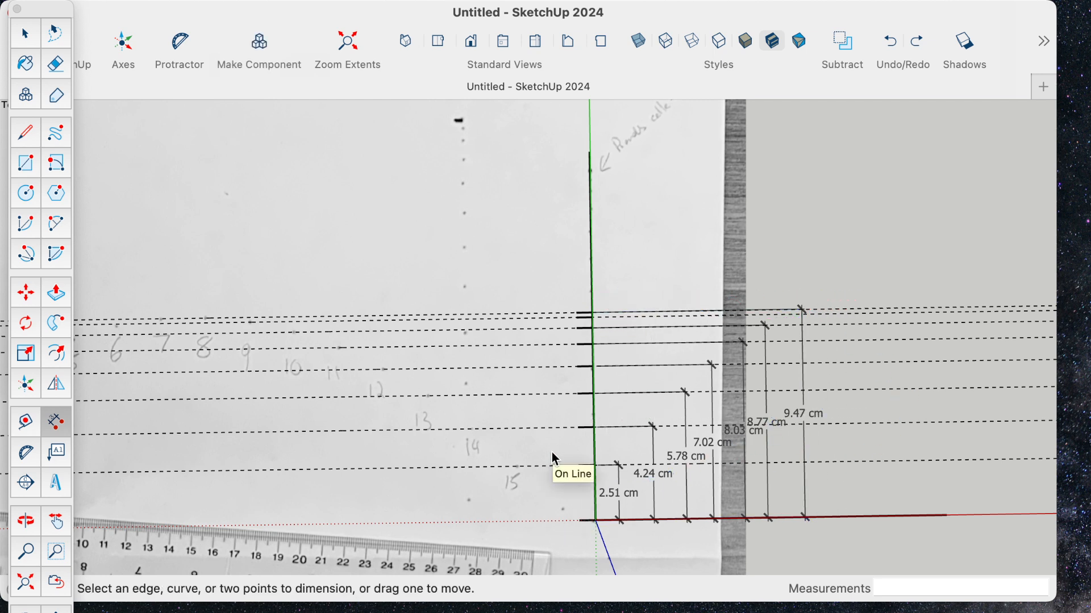
pyautogui.press('l')
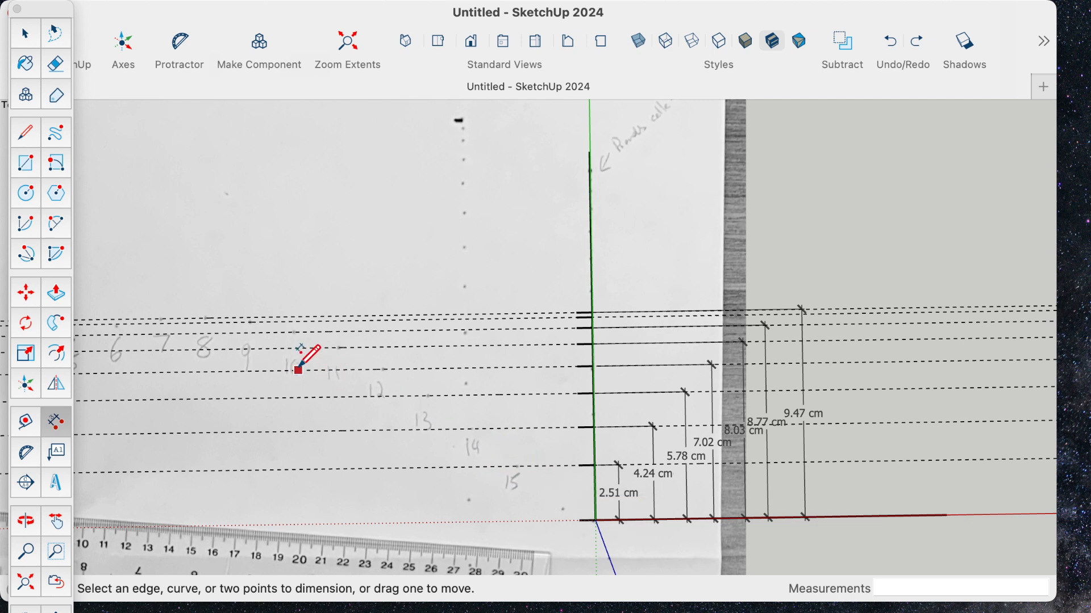
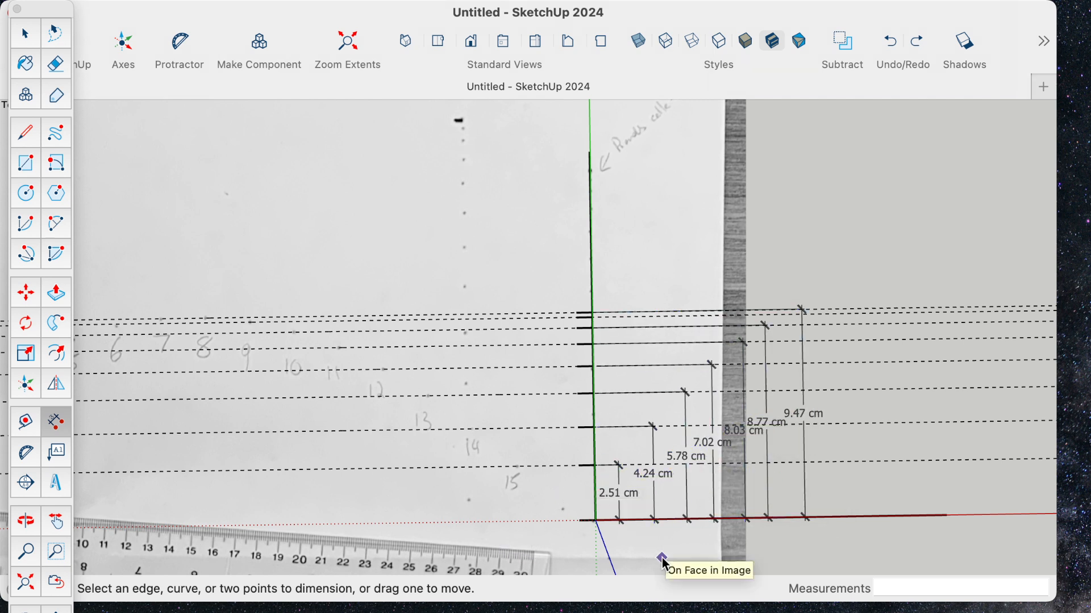
# - Delete all the construction guides from the drawing, keeping the tick marks and dimensions along the green axis
pyautogui.scroll(-1, 654, 562)
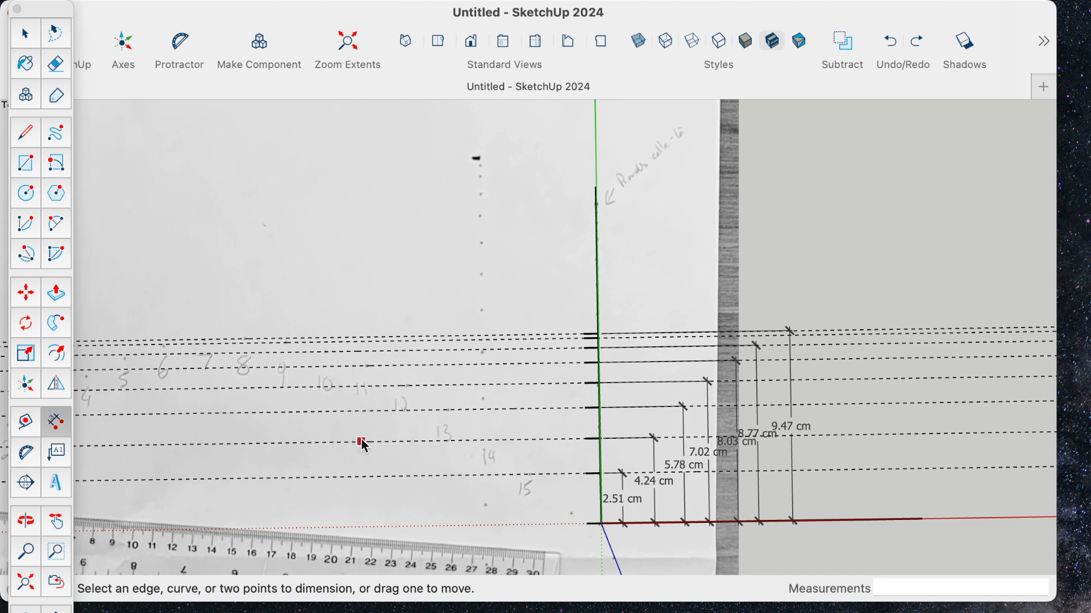
pyautogui.press('h')
pyautogui.moveTo(287, 462); pyautogui.dragTo(832, 392)
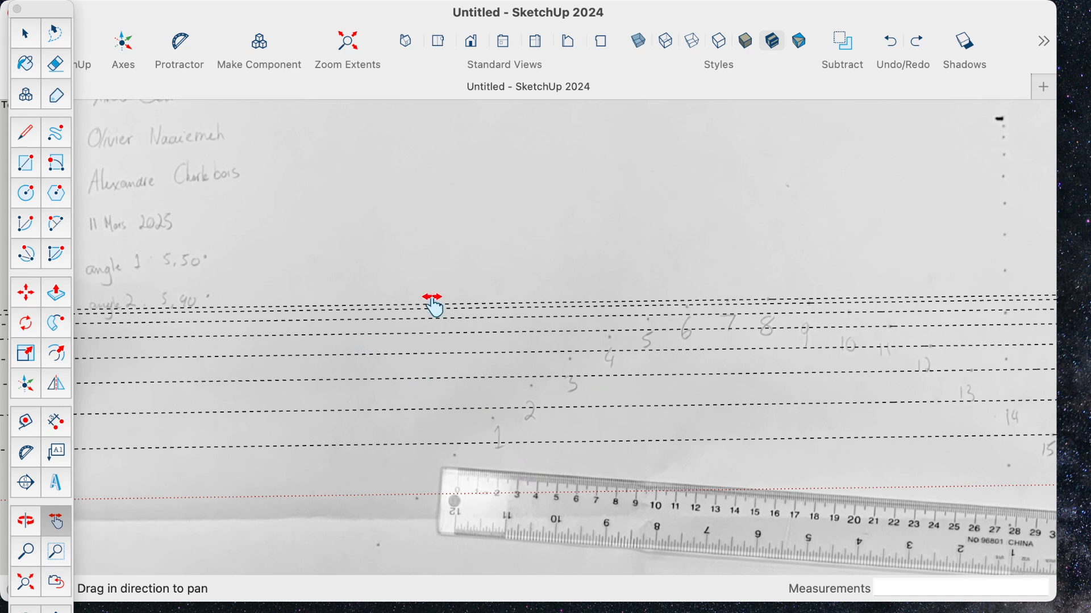
pyautogui.keyDown('shift'); pyautogui.moveTo(740, 450); pyautogui.dragTo(290, 449, button='middle'); pyautogui.keyUp('shift')
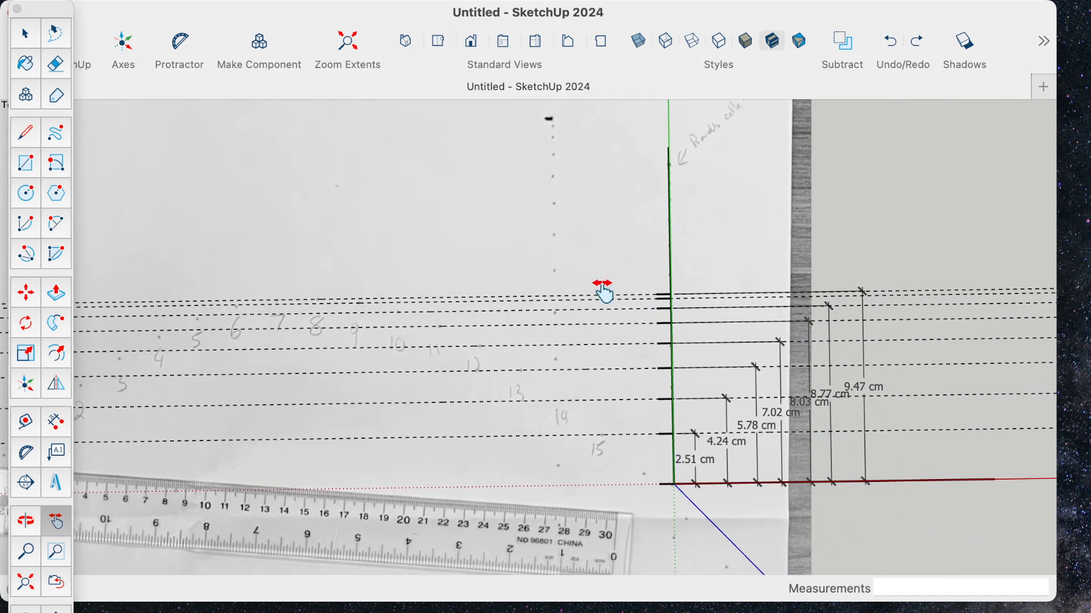
pyautogui.keyDown('shift'); pyautogui.moveTo(175, 341); pyautogui.dragTo(636, 335, button='middle'); pyautogui.keyUp('shift')
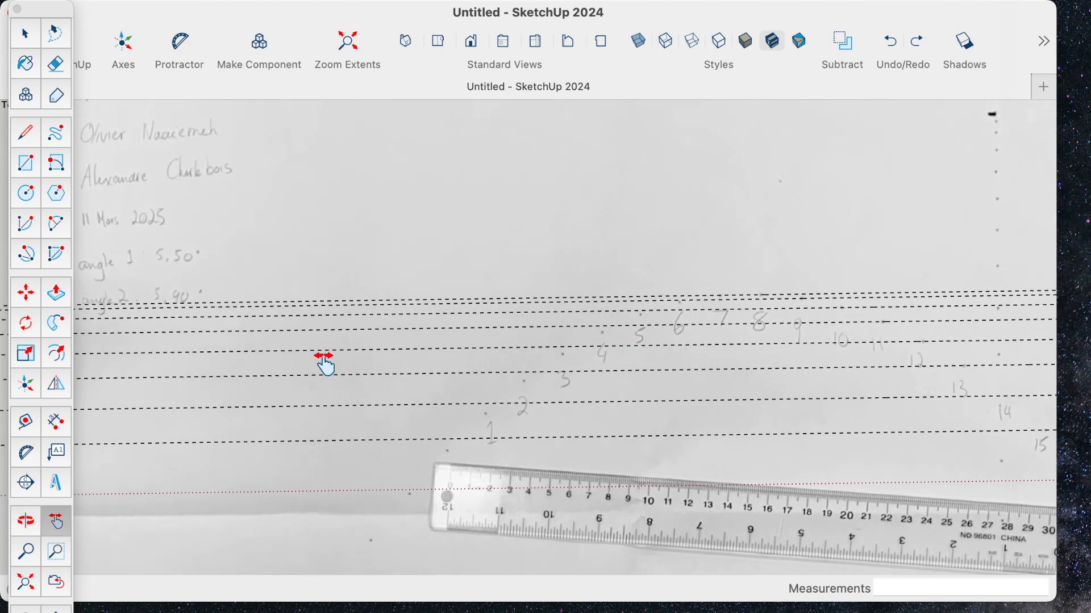
pyautogui.keyDown('shift'); pyautogui.moveTo(366, 323); pyautogui.dragTo(681, 347, button='middle'); pyautogui.keyUp('shift')
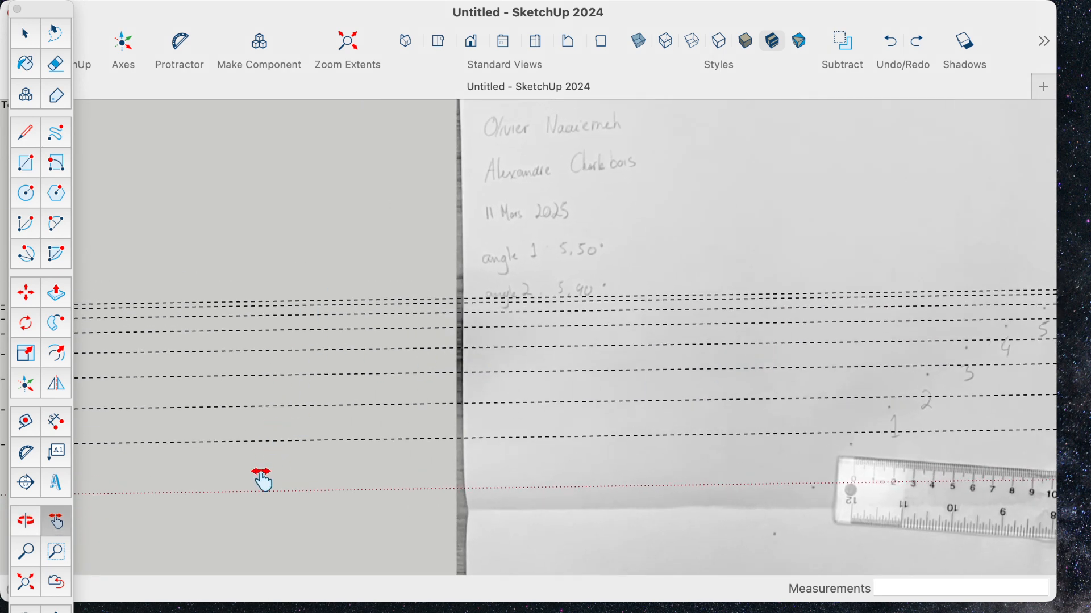
pyautogui.moveTo(261, 4)
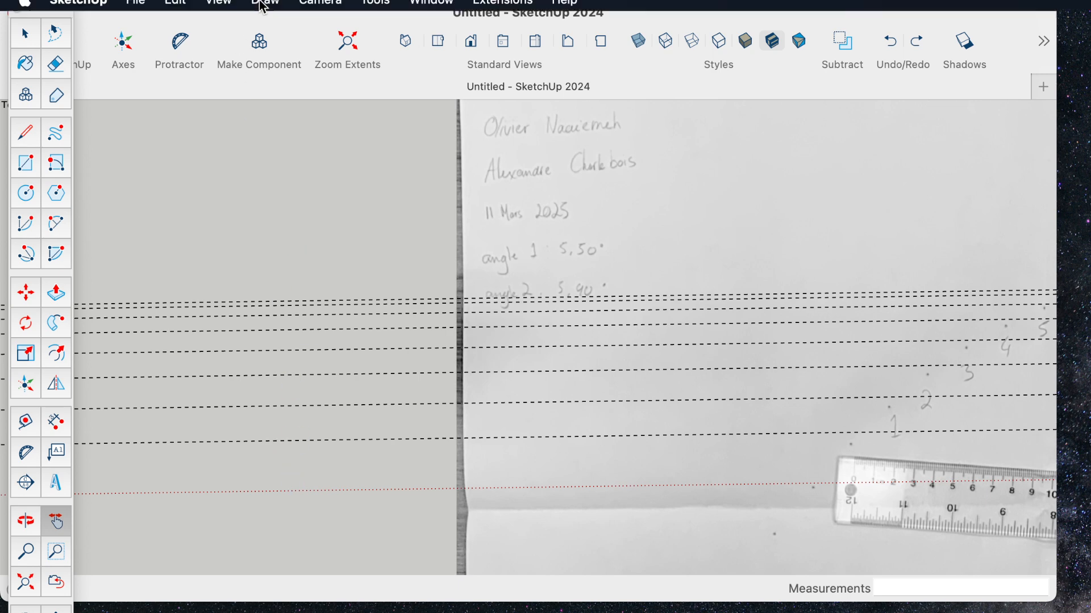
pyautogui.click(180, 7)
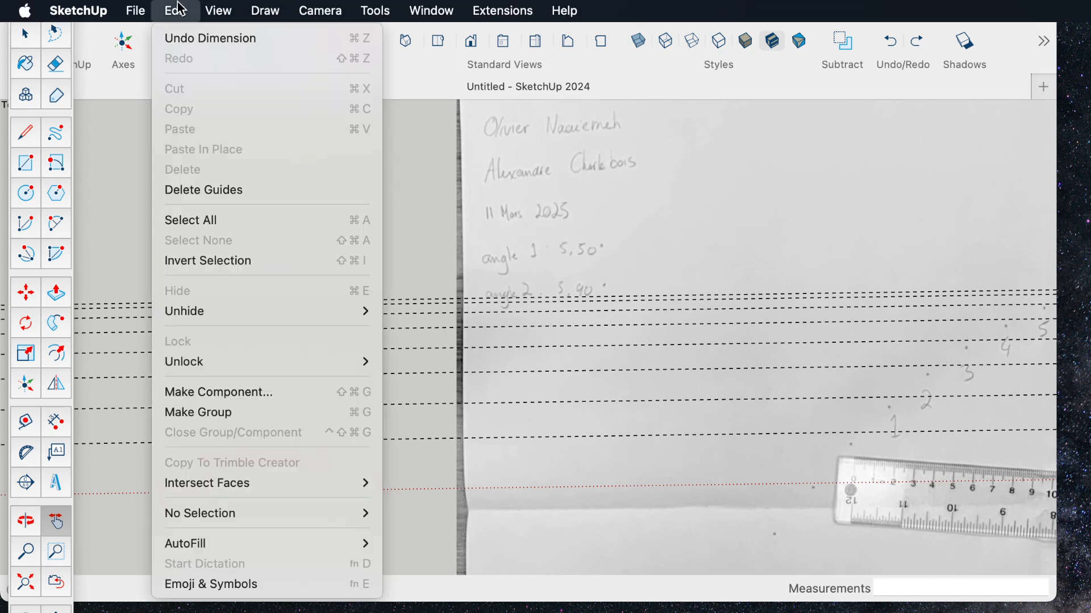
pyautogui.click(203, 190)
# - Place a guide parallel to the red axis through the dot of point 1, about 3.74 cm above the axis
pyautogui.keyDown('shift'); pyautogui.moveTo(604, 280); pyautogui.dragTo(121, 275, button='middle'); pyautogui.keyUp('shift')
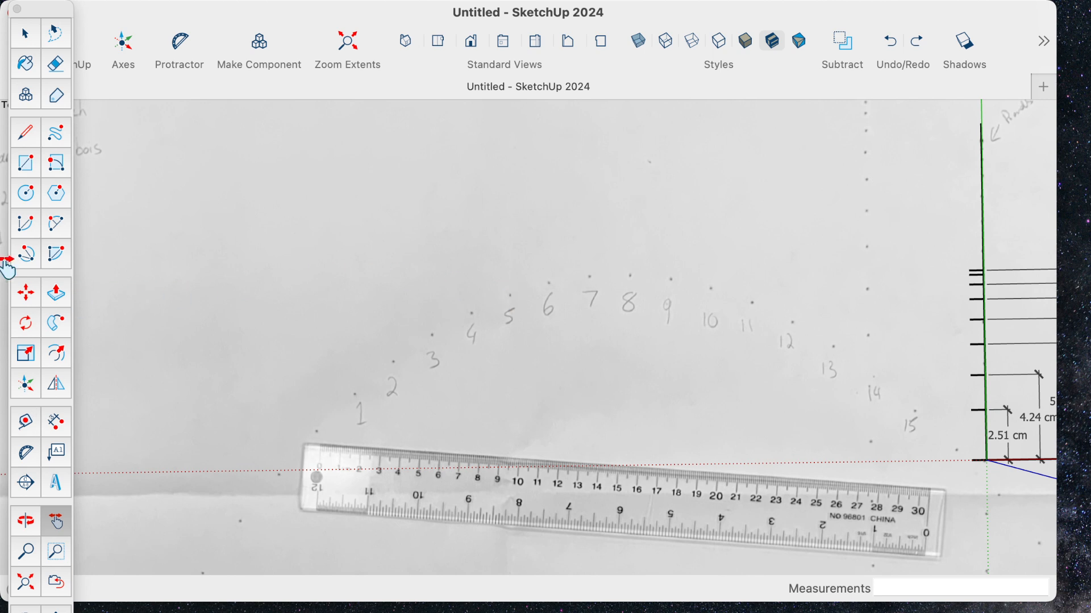
pyautogui.click(25, 426)
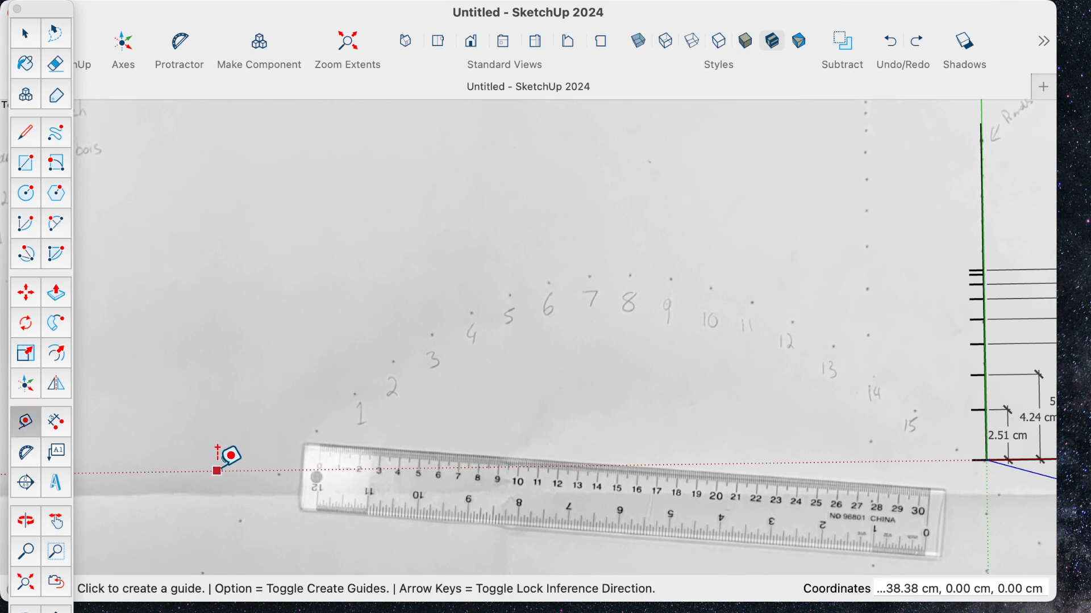
pyautogui.click(222, 445)
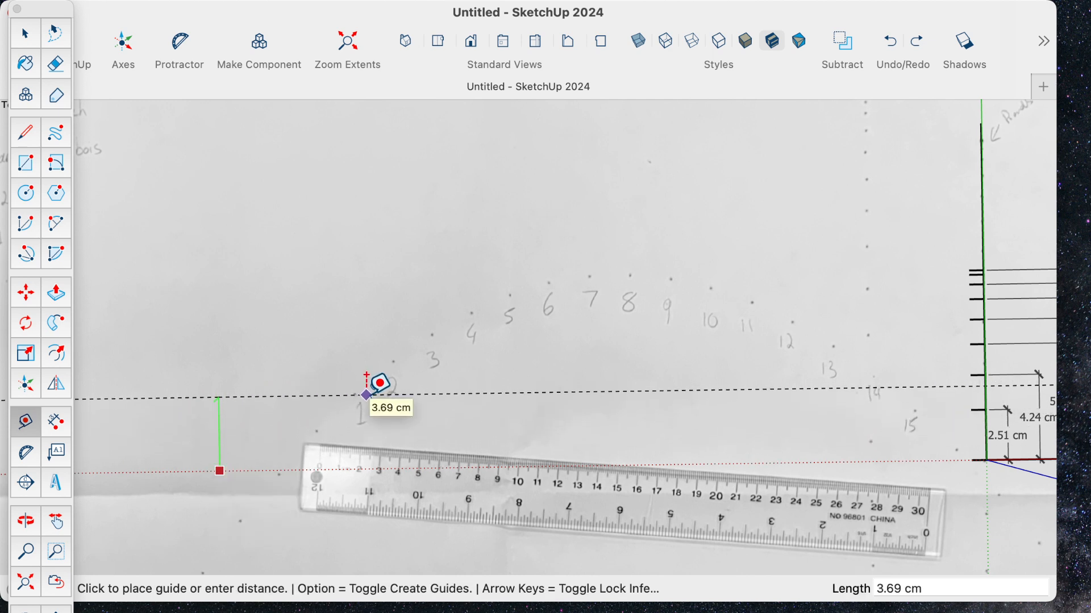
pyautogui.click(366, 393)
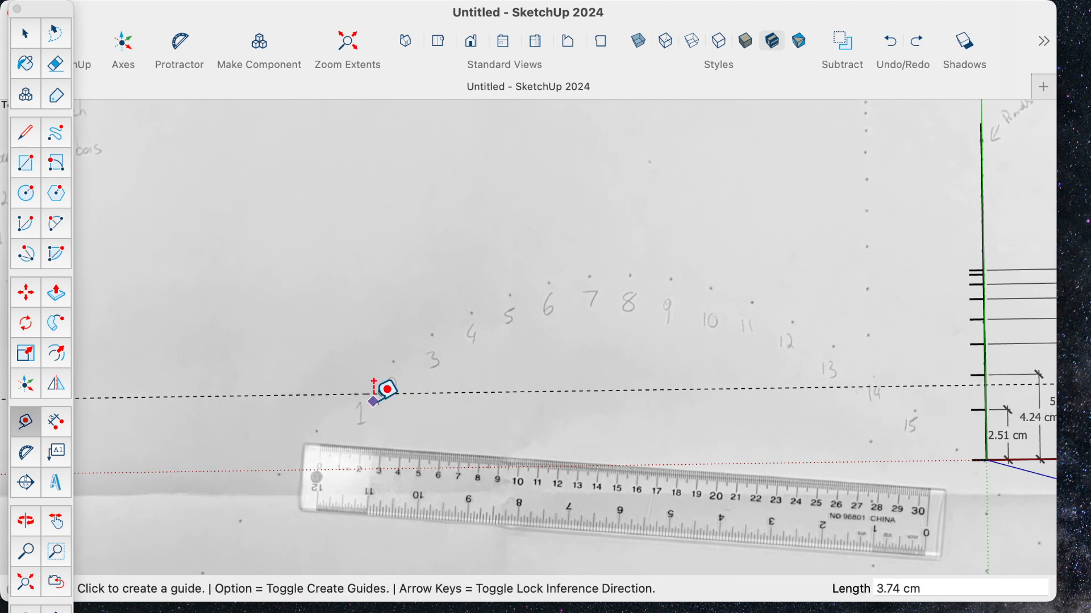
# - Place guides parallel to the red axis through the dots of points 2 and 3, about 5.37 cm and 6.65 cm above it
pyautogui.scroll(4, 415, 361)
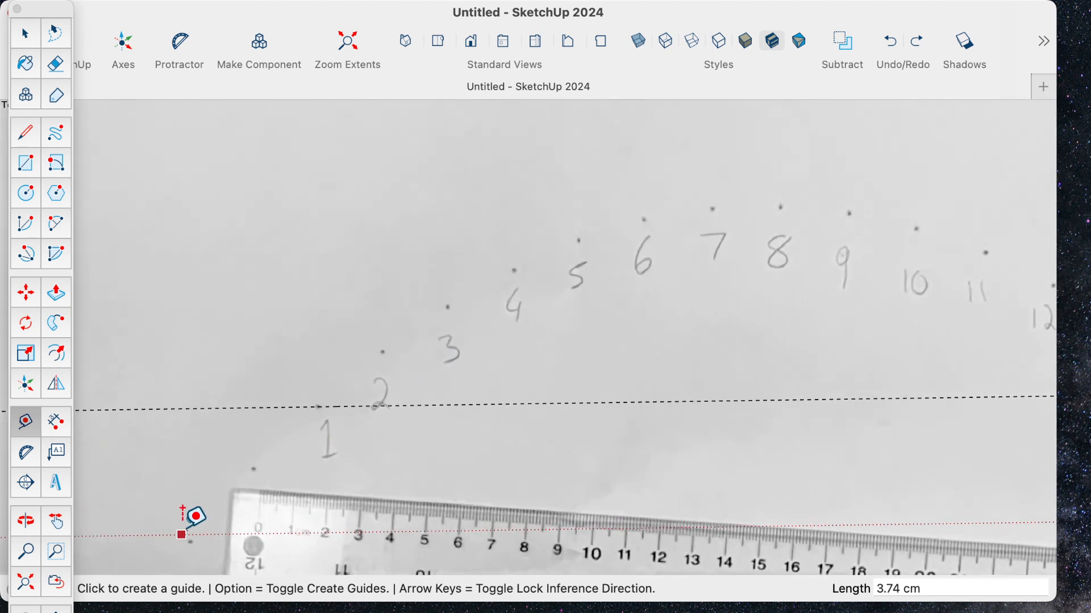
pyautogui.click(179, 535)
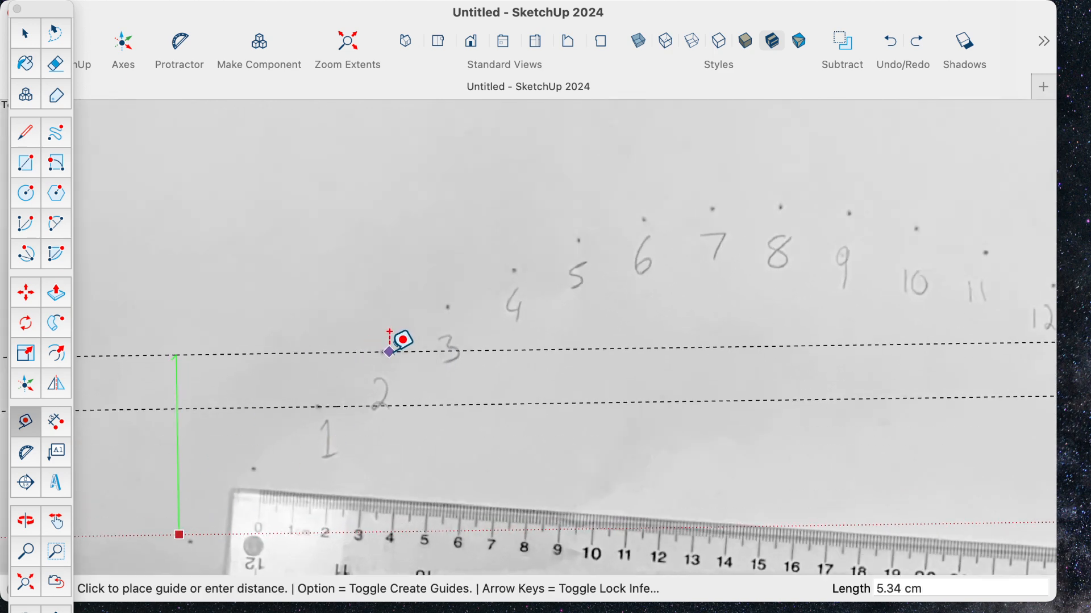
pyautogui.click(166, 534)
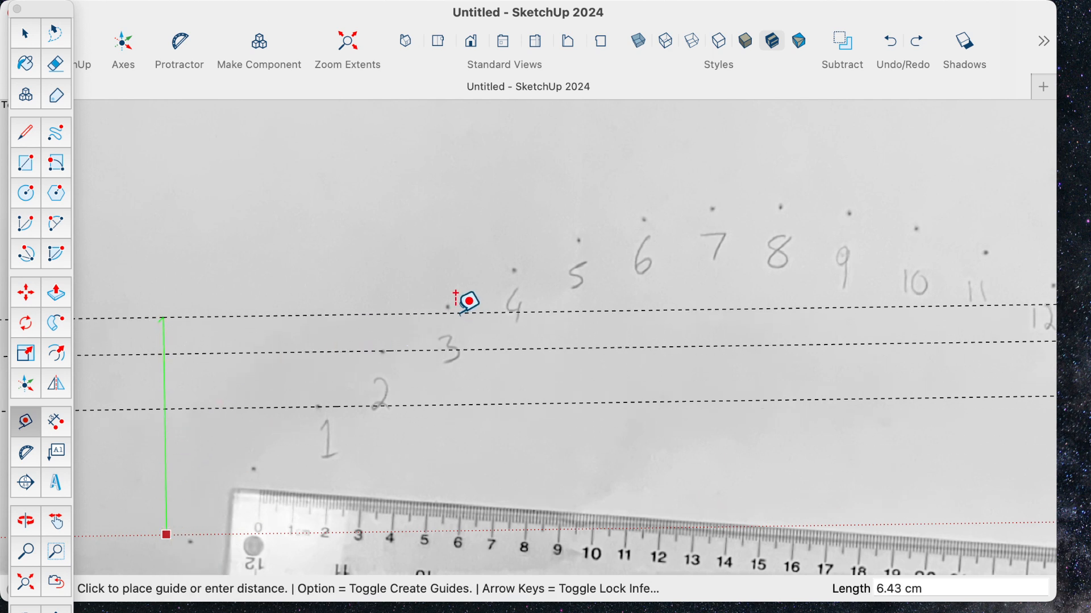
pyautogui.click(450, 291)
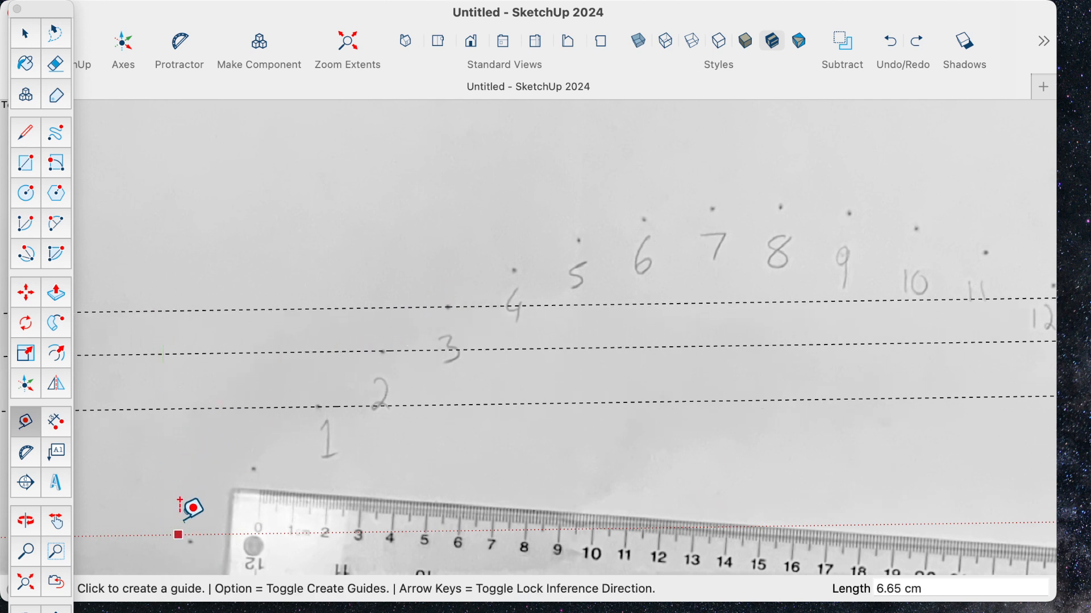
# - Place a guide parallel to the red axis just above the dot of point 4, about 8.03 cm from the axis
pyautogui.click(168, 532)
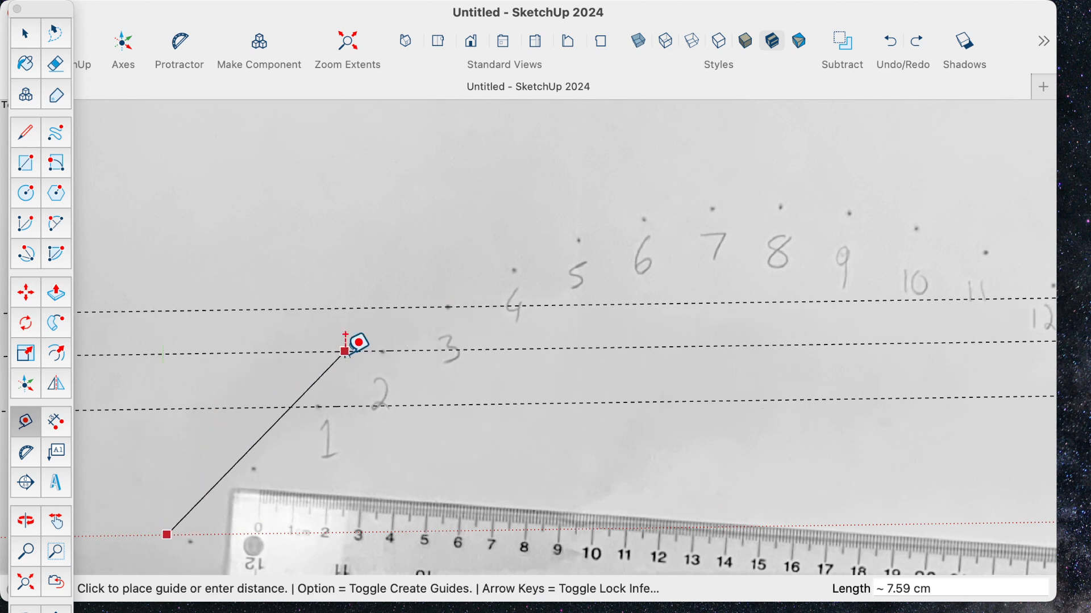
pyautogui.click(454, 261)
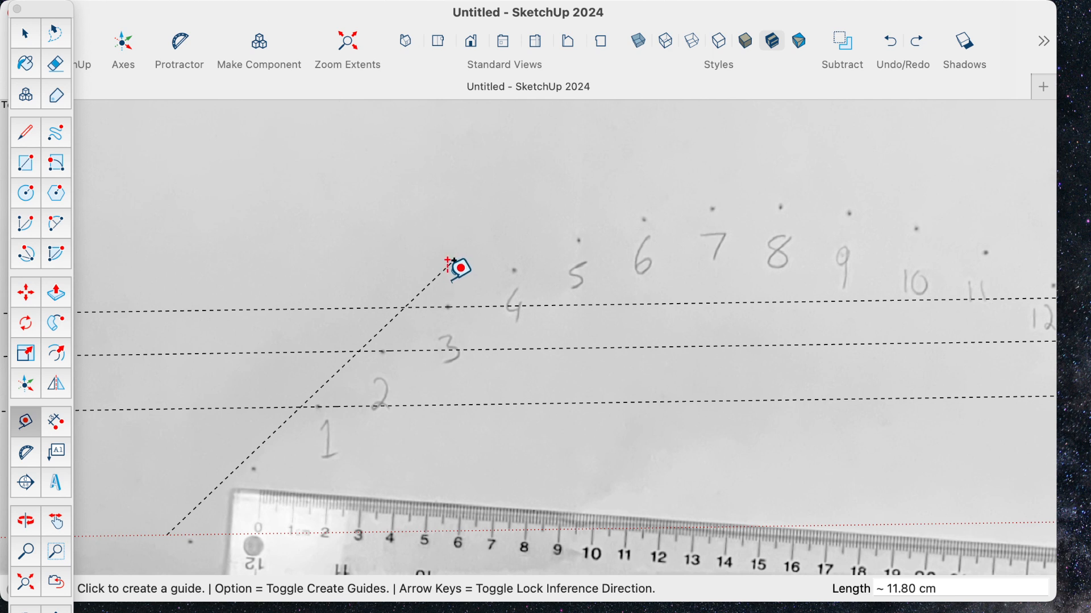
pyautogui.click(154, 535)
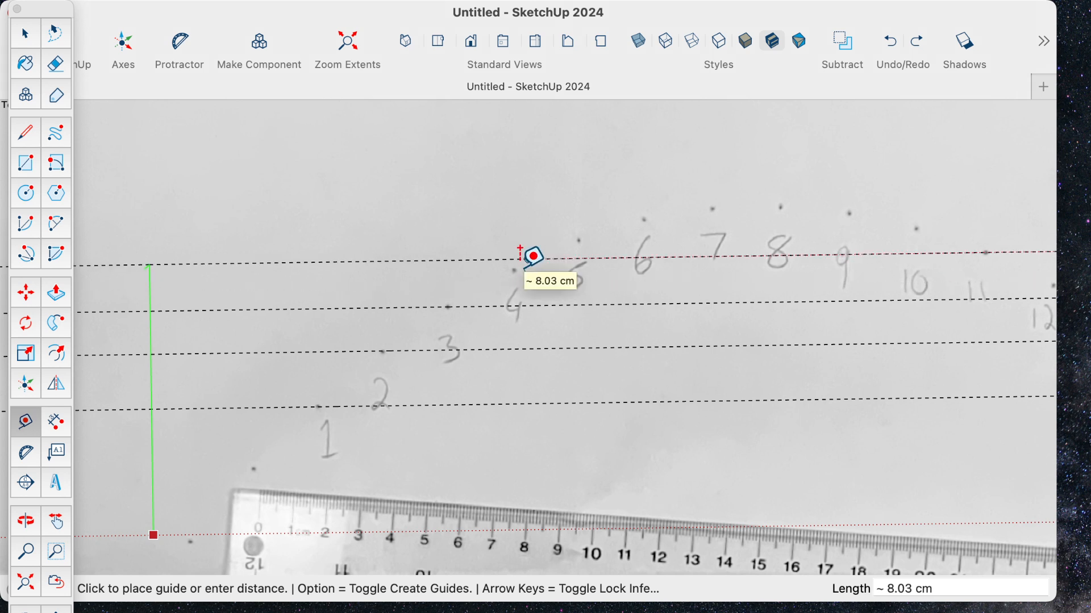
pyautogui.press('alt')
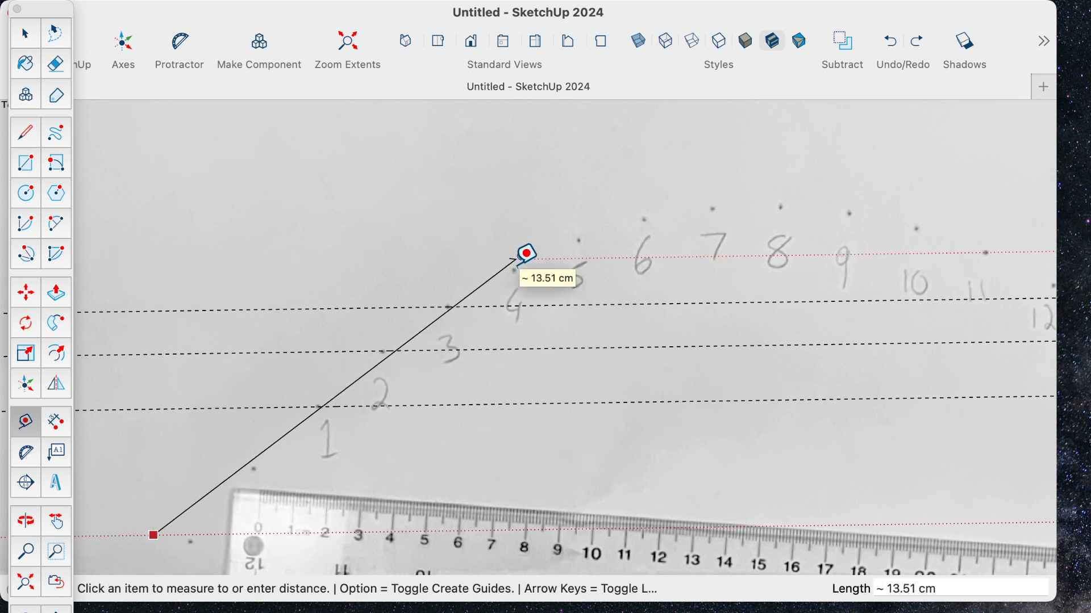
pyautogui.press('alt')
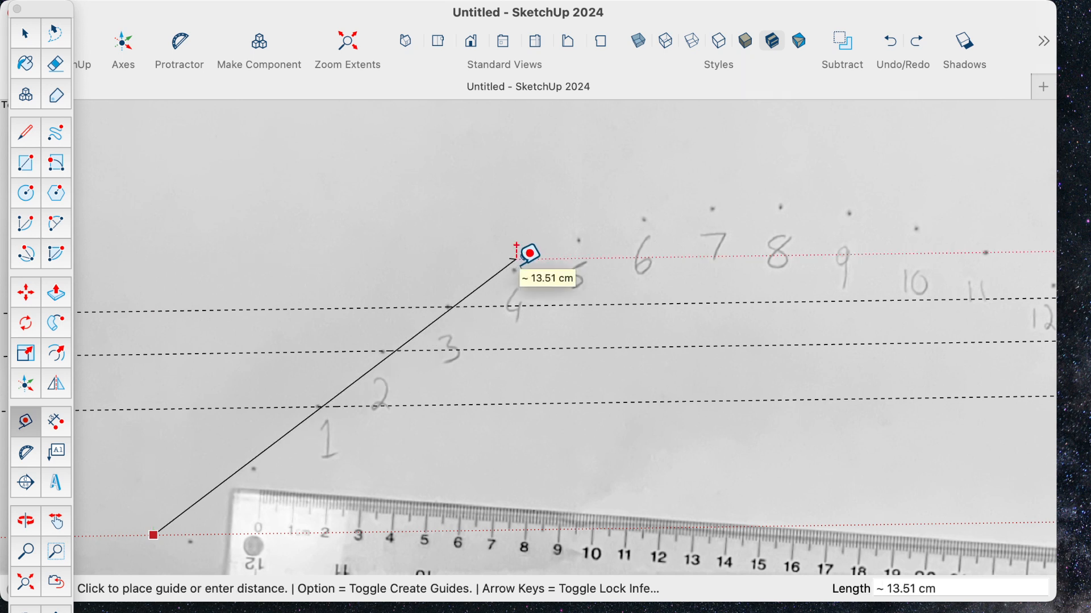
pyautogui.click(516, 259)
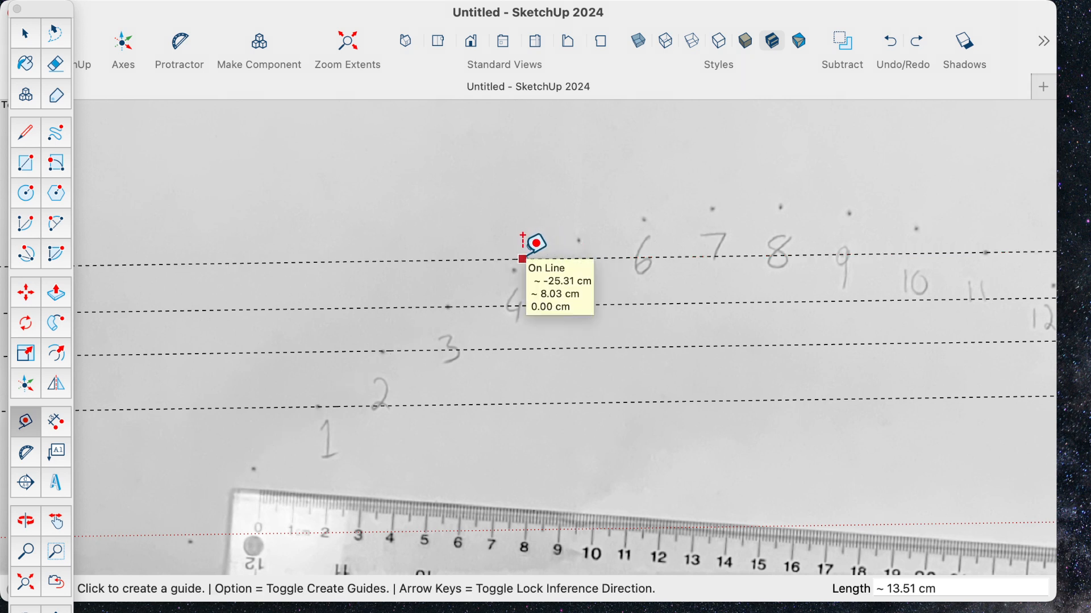
# - Move the guide near point 4 so that it passes through that point's dot
pyautogui.press('space')
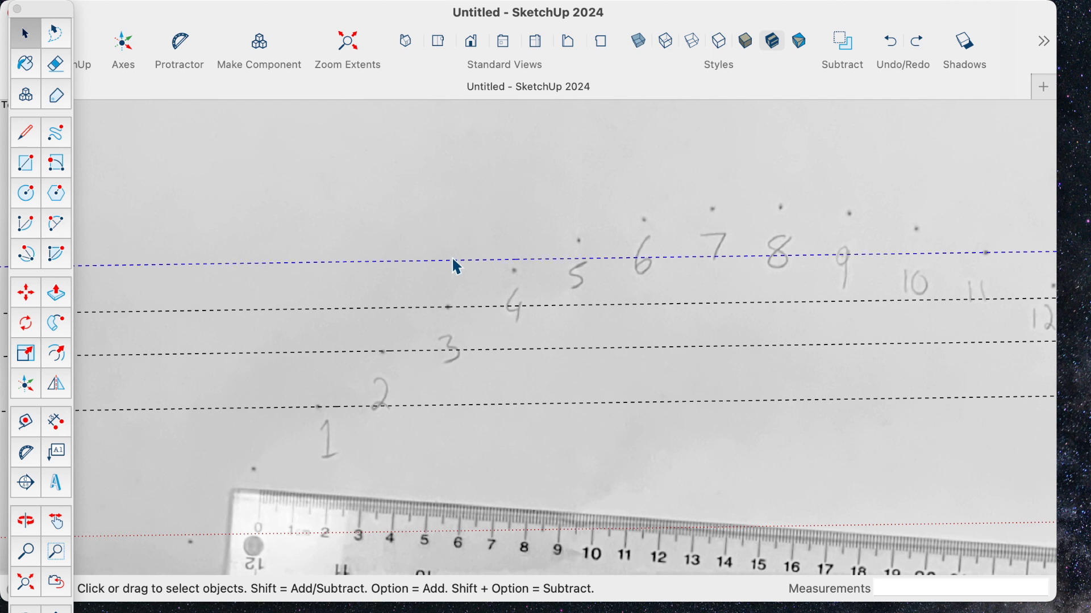
pyautogui.press('m')
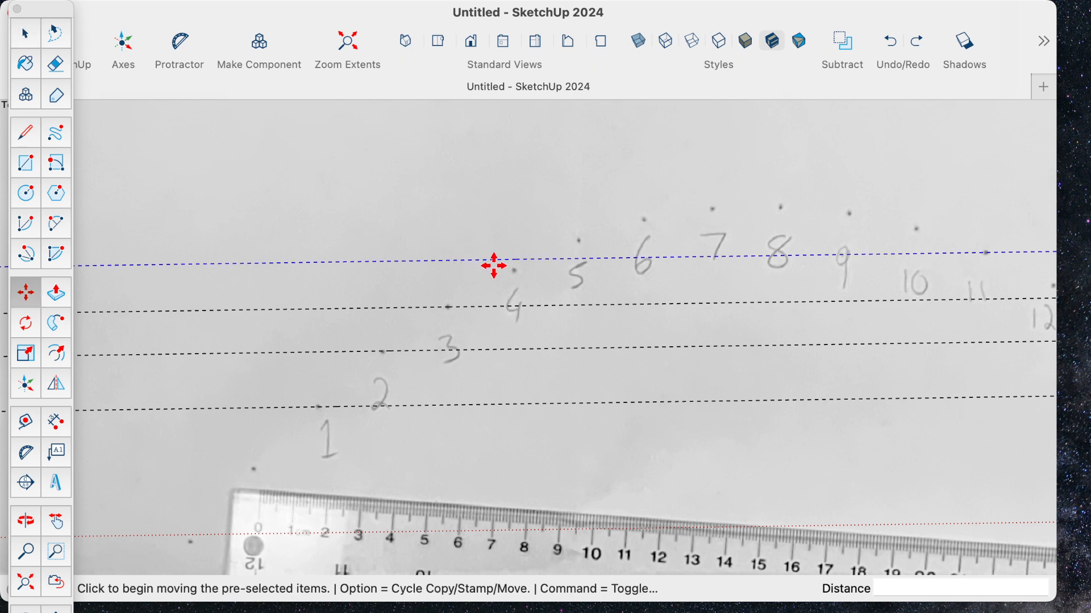
pyautogui.click(501, 262)
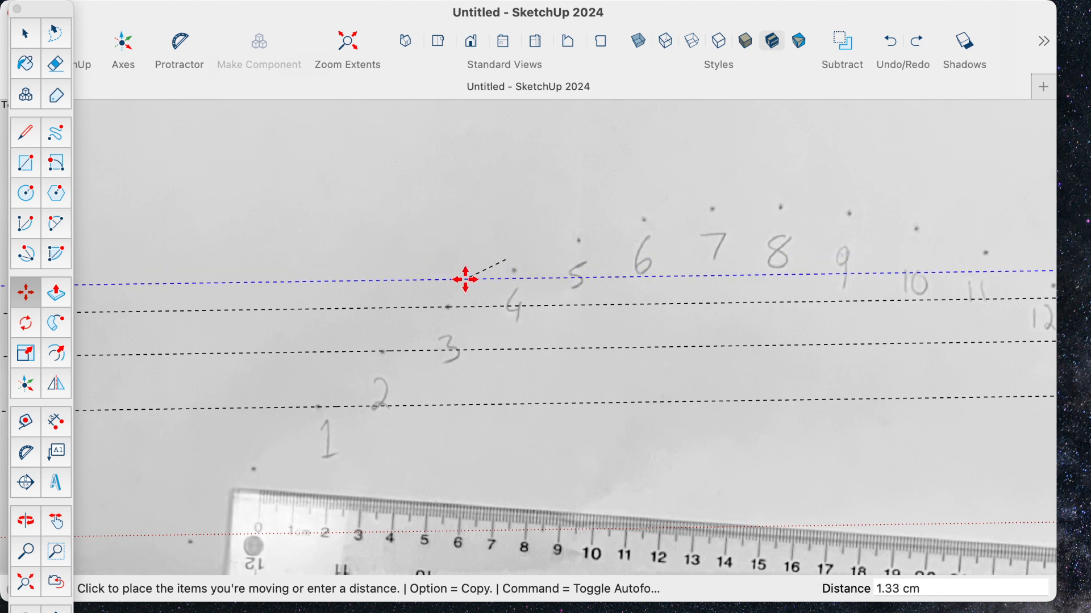
pyautogui.click(400, 136)
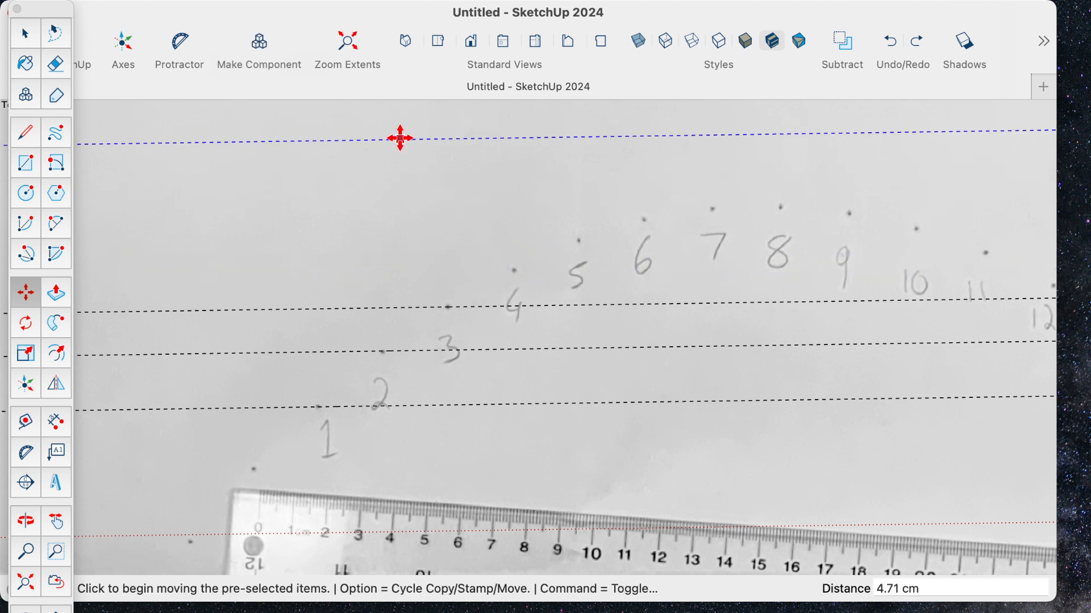
pyautogui.click(399, 137)
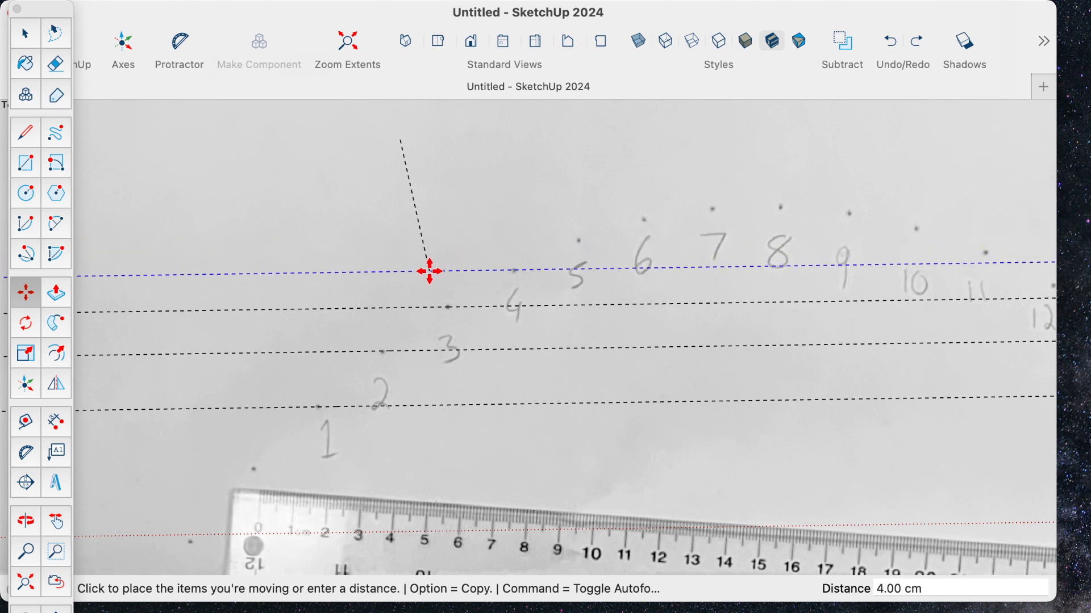
pyautogui.click(429, 273)
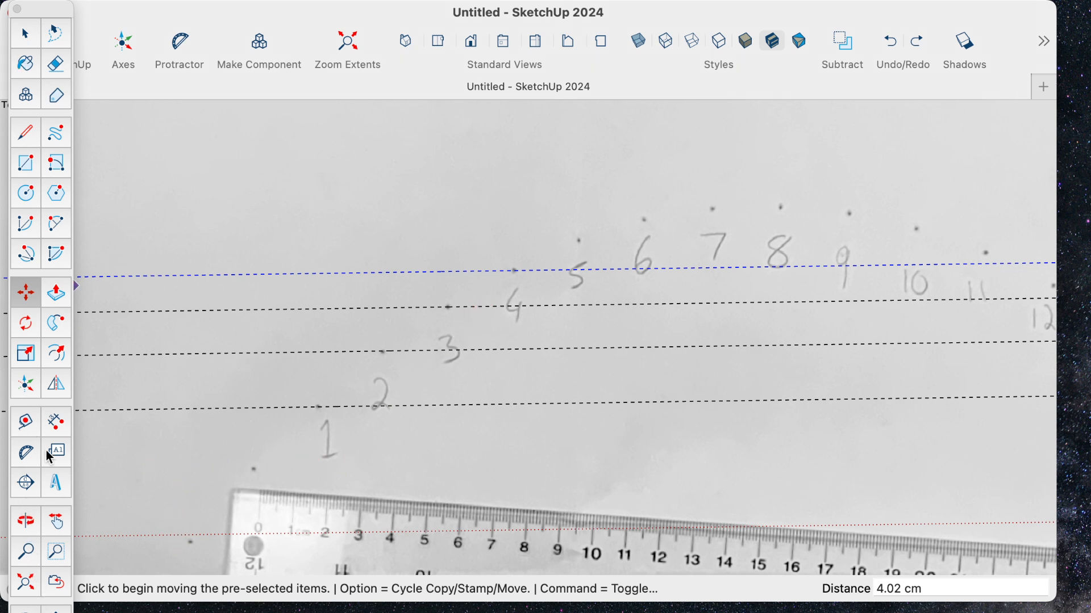
# - Place guides parallel to the red axis through the dots of points 5 and 6, about 8.56 cm and 9.16 cm above it
pyautogui.click(34, 419)
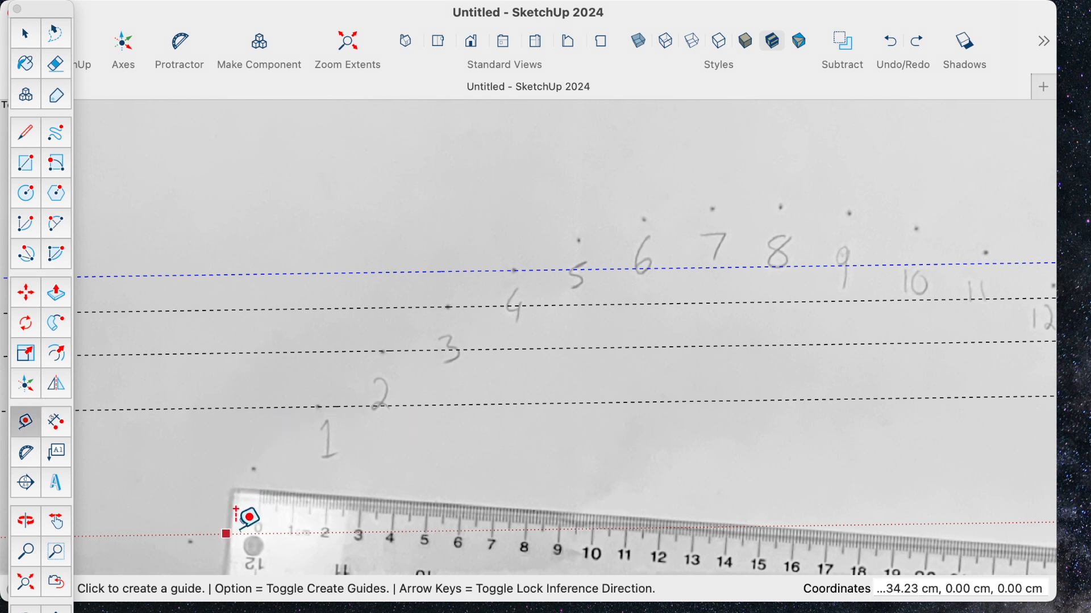
pyautogui.click(554, 529)
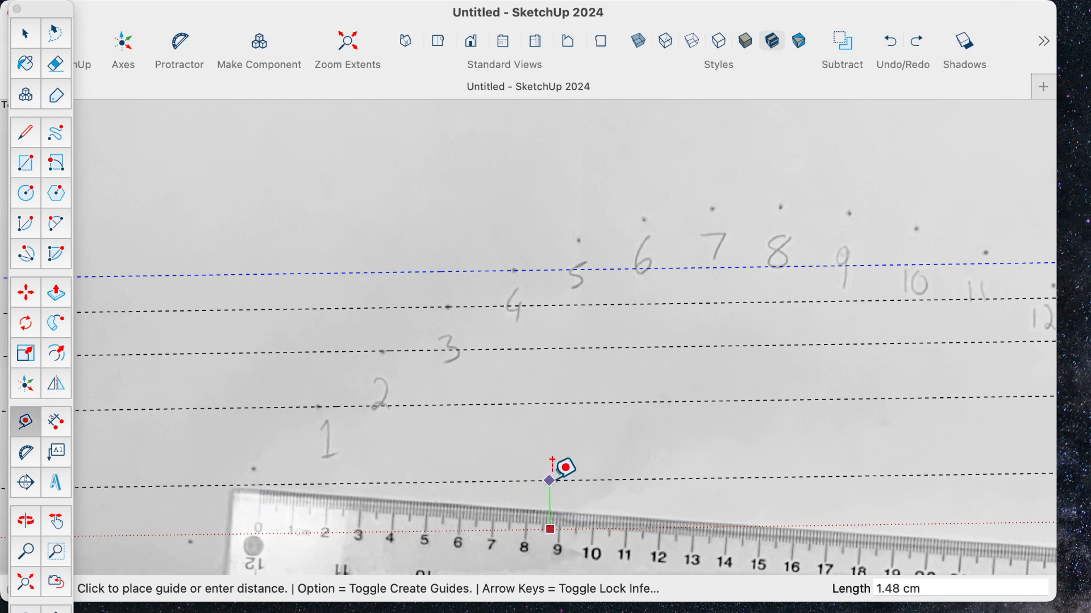
pyautogui.click(591, 229)
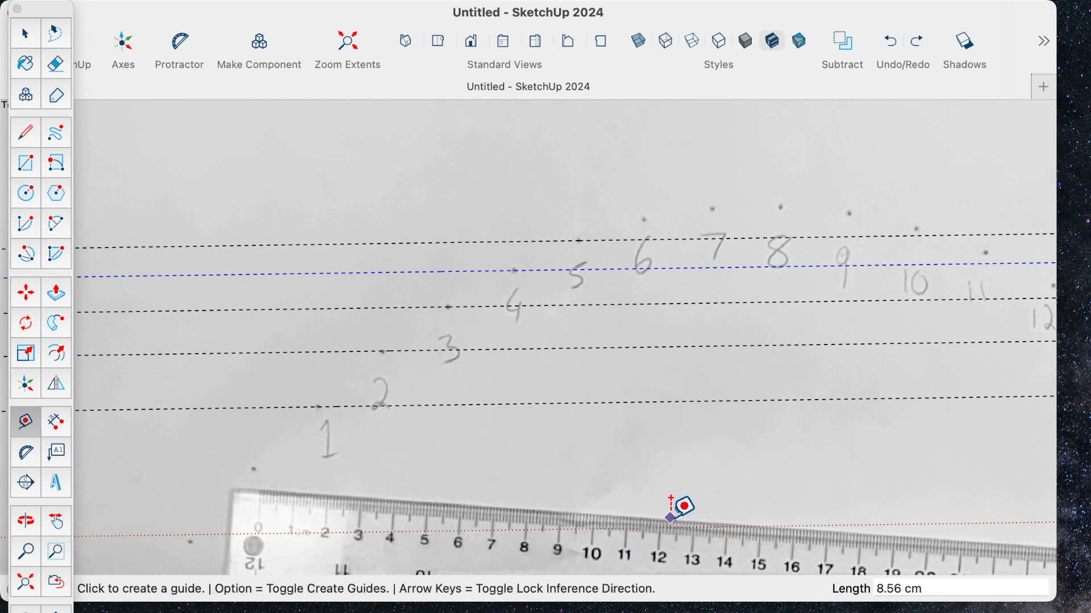
pyautogui.click(671, 527)
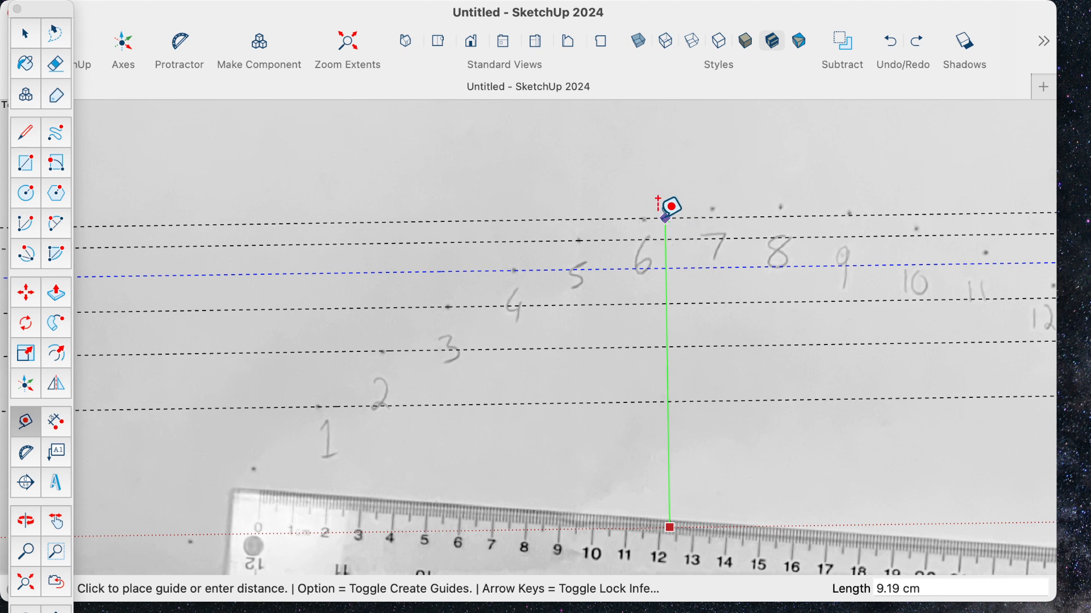
pyautogui.click(668, 218)
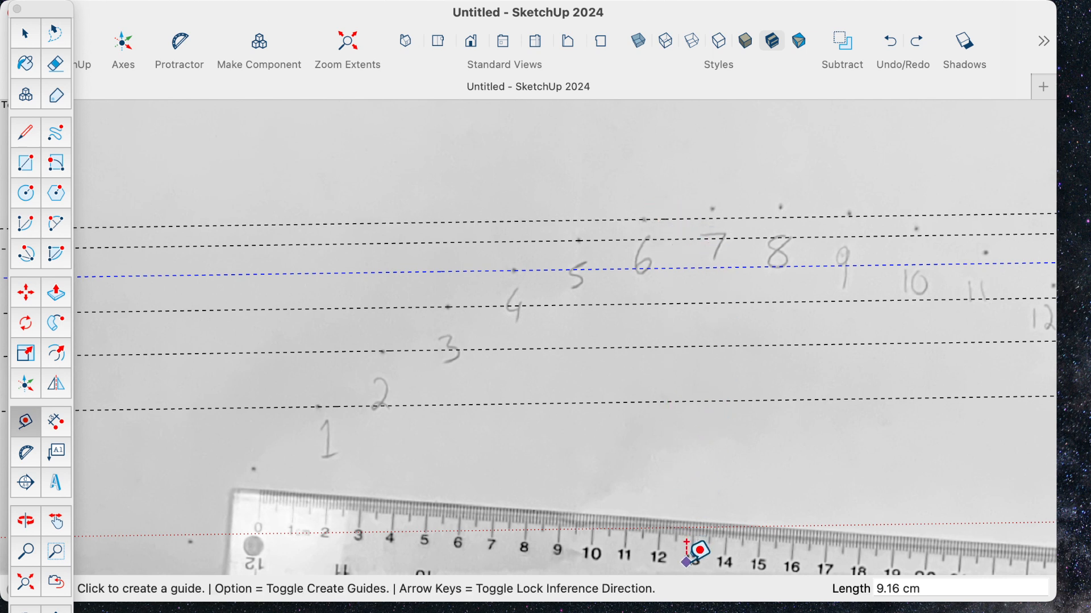
pyautogui.click(693, 527)
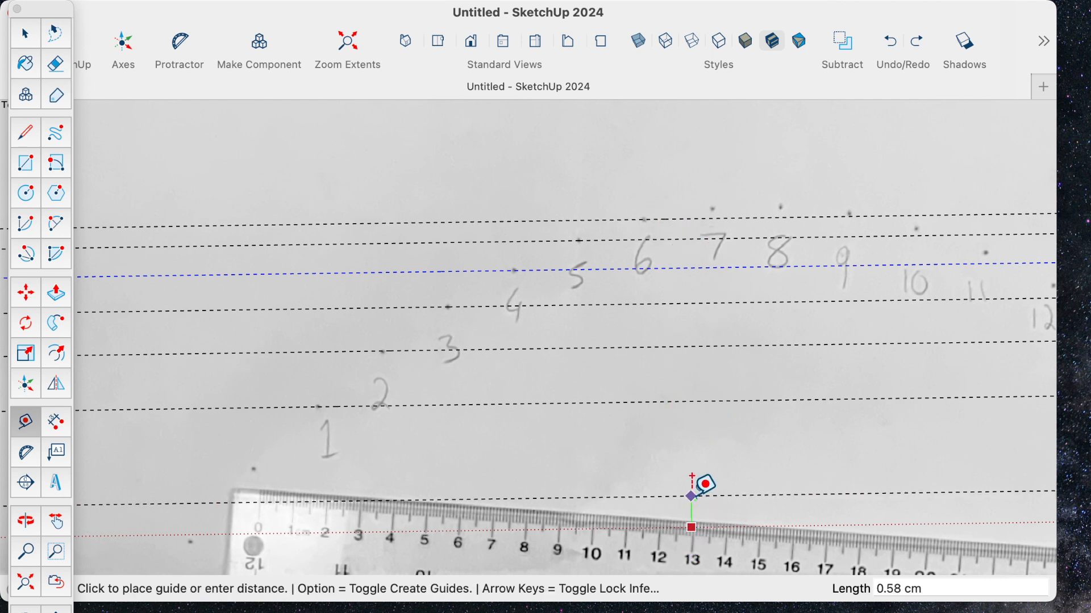
pyautogui.click(700, 204)
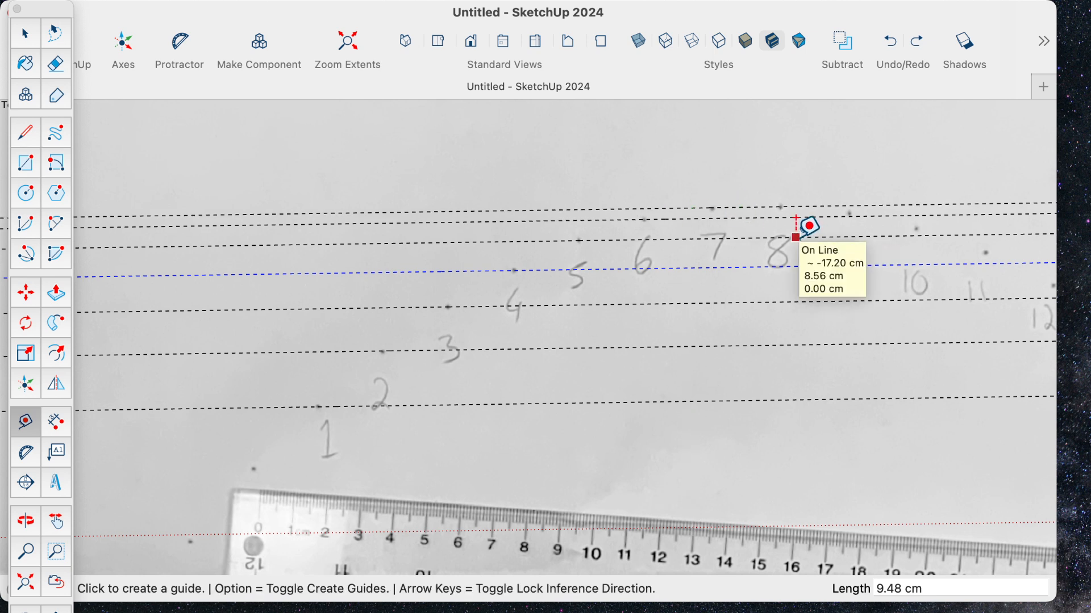
pyautogui.press('super+z')
# - Place a guide through point 7's dot, about 9.45 cm above the red axis, and draw a vertical line from the axis to it
pyautogui.click(713, 527)
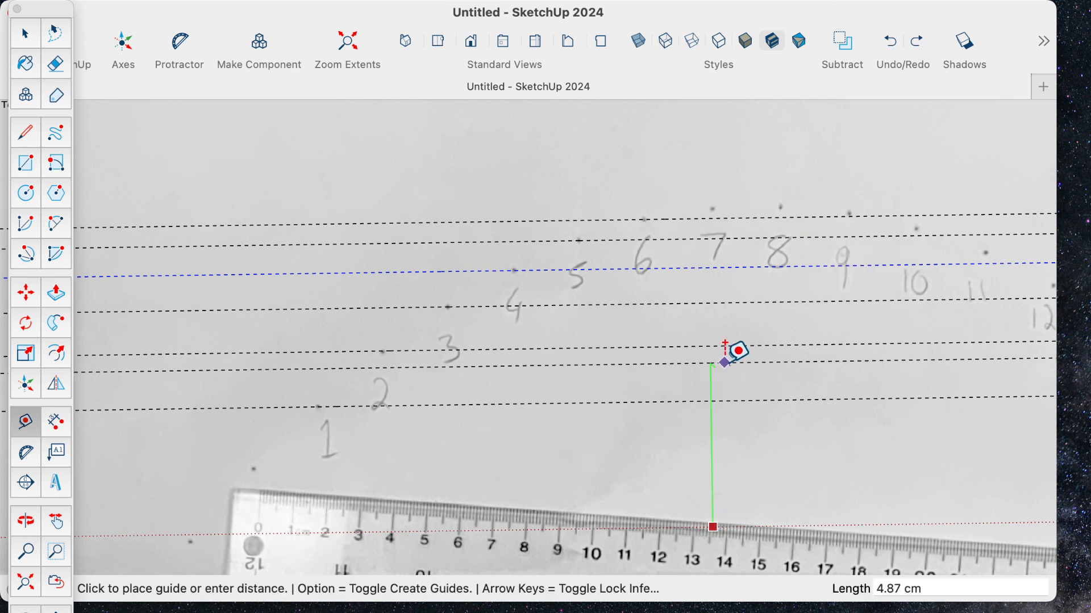
pyautogui.click(729, 208)
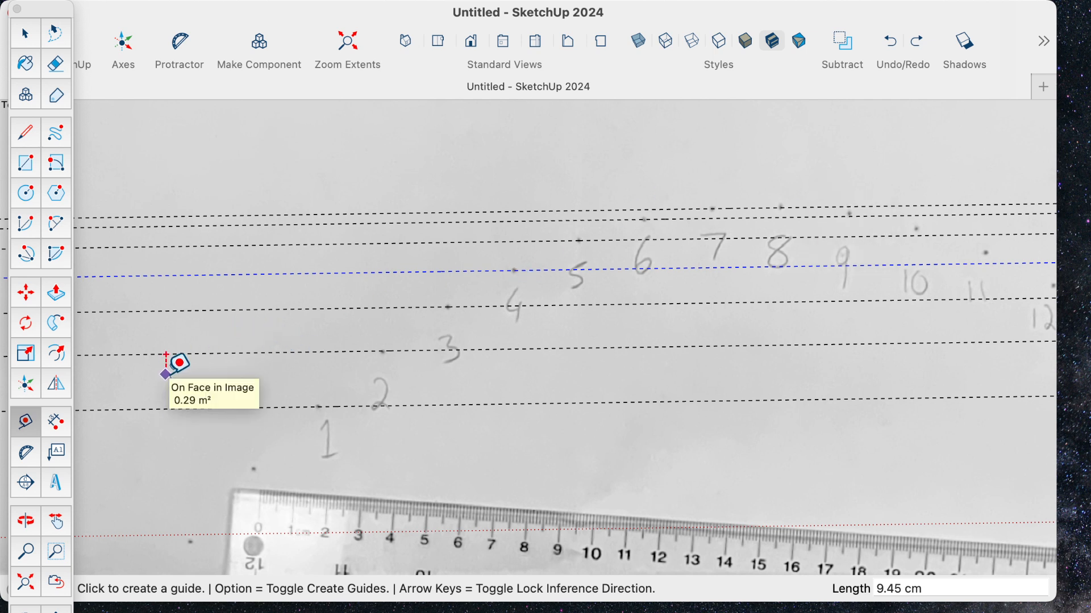
pyautogui.click(27, 132)
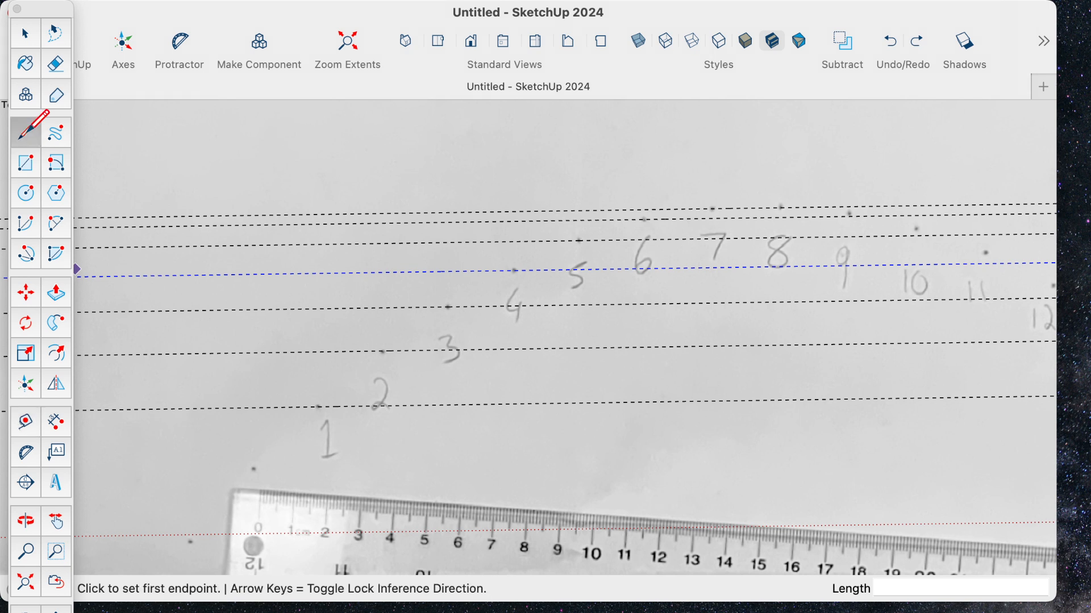
pyautogui.click(144, 536)
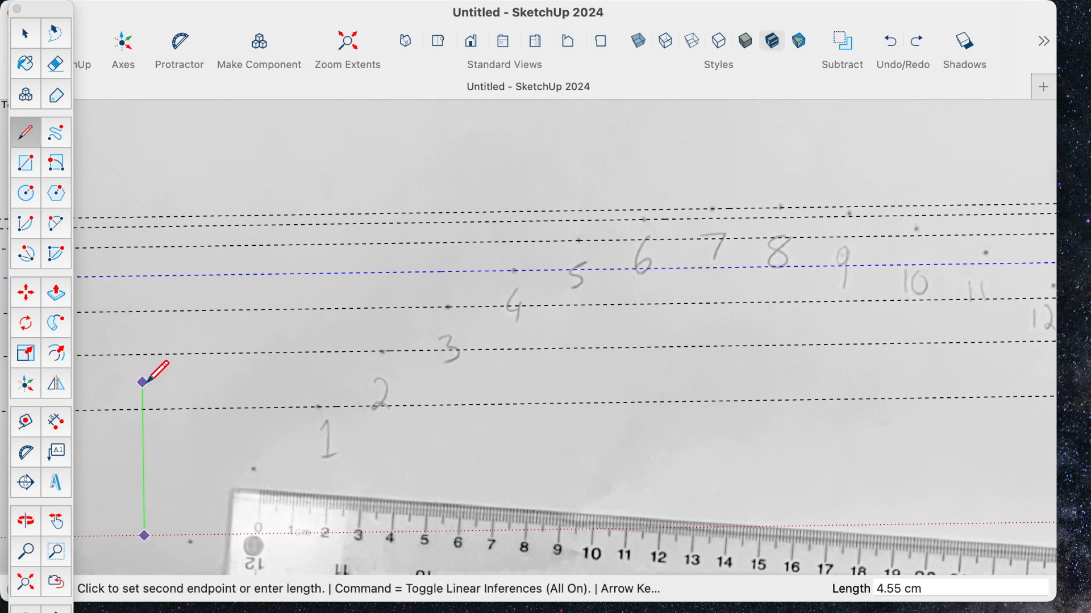
pyautogui.click(141, 216)
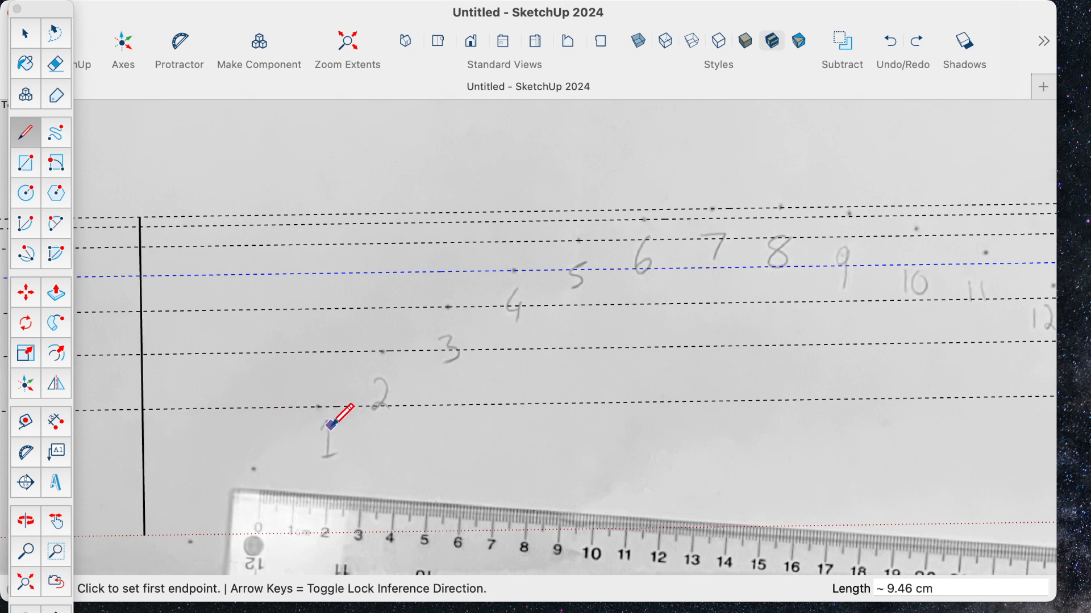
# - Draw short tick lines about 0.57 cm long along the guides of points 1 and 2, starting at the vertical line
pyautogui.click(142, 409)
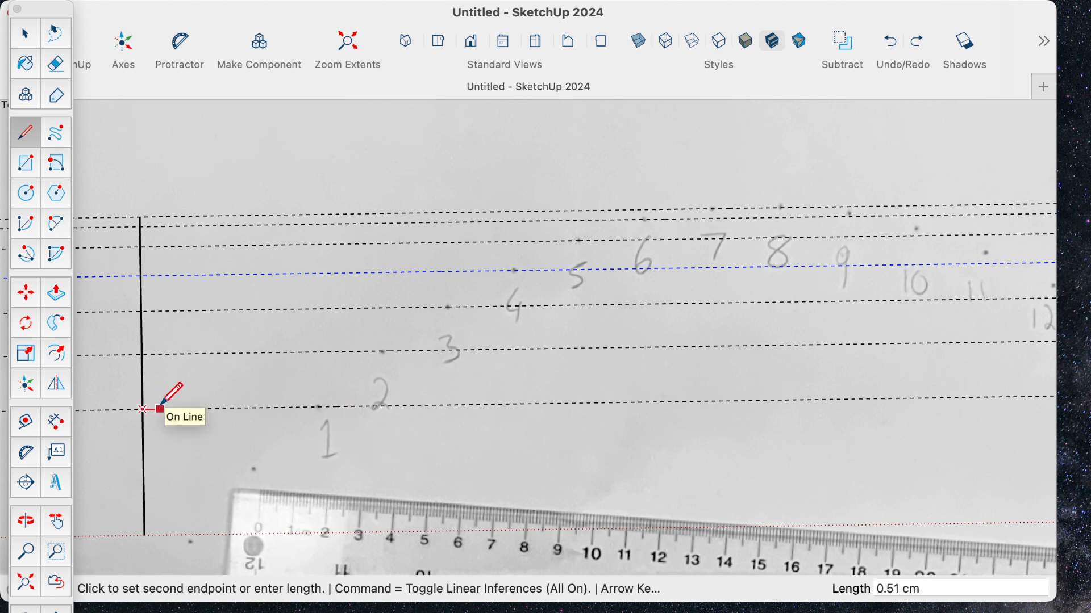
pyautogui.click(143, 354)
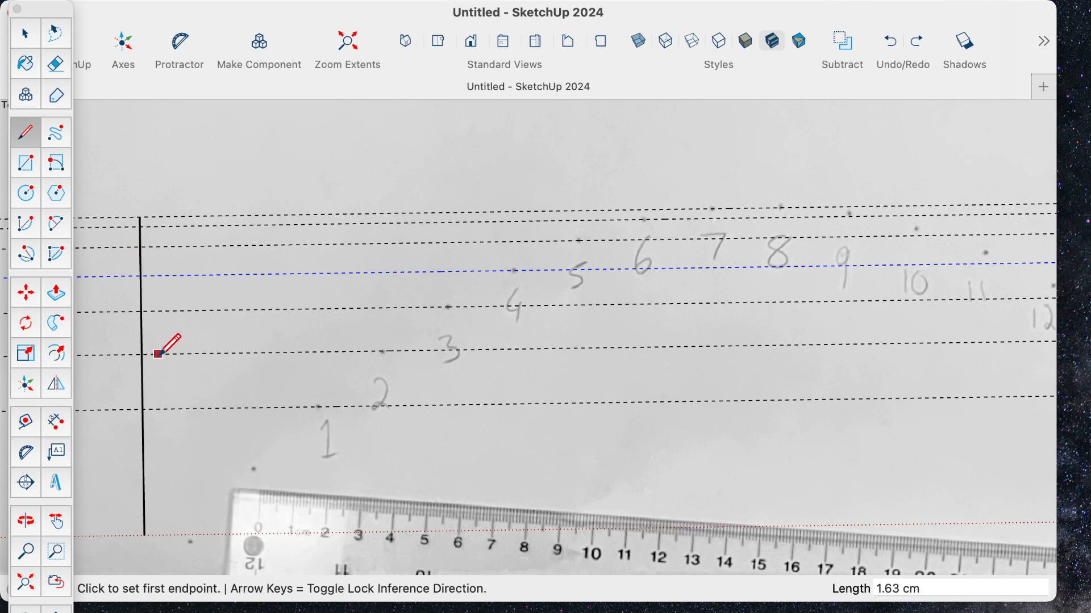
pyautogui.click(143, 409)
pyautogui.click(164, 409)
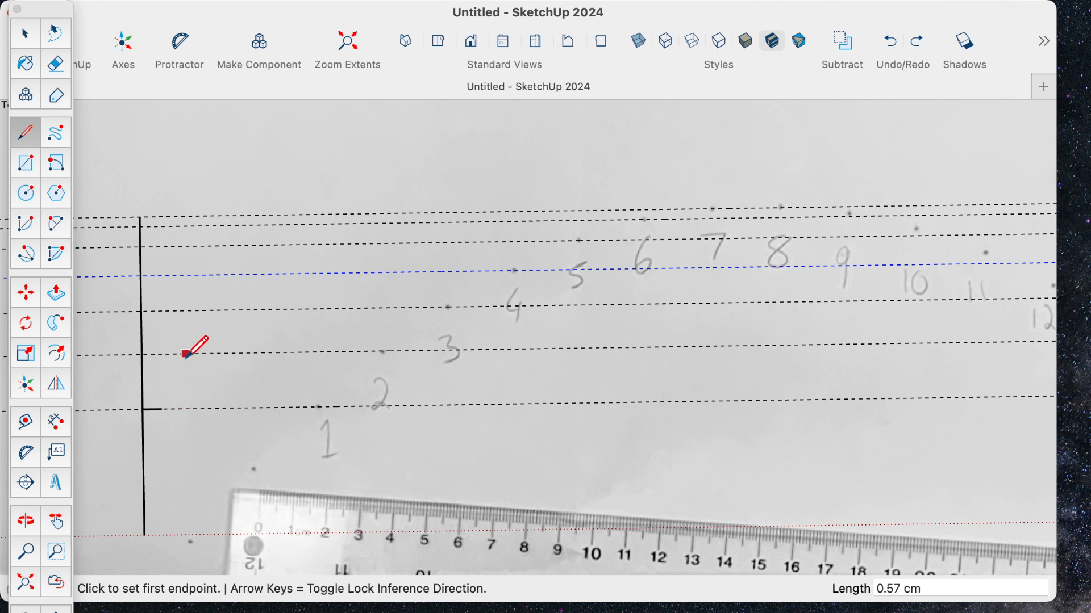
pyautogui.click(142, 354)
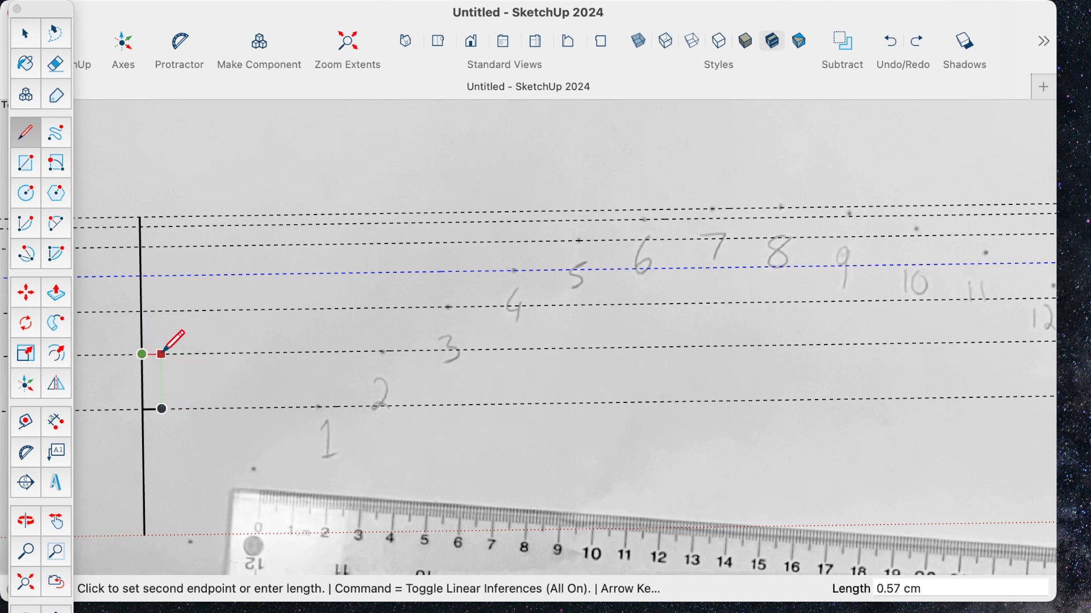
pyautogui.click(162, 355)
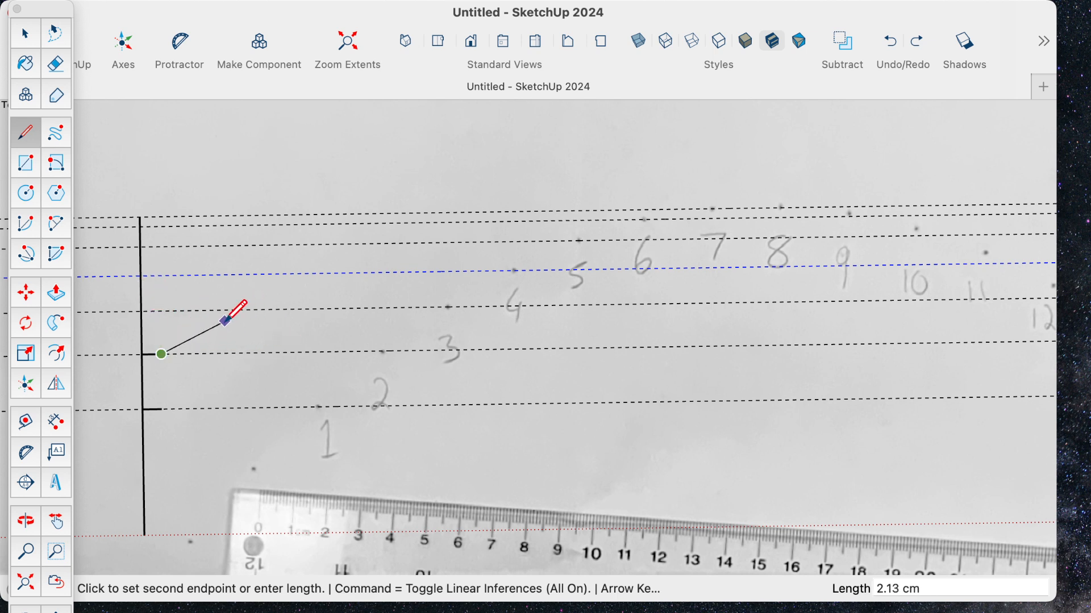
pyautogui.press('Escape')
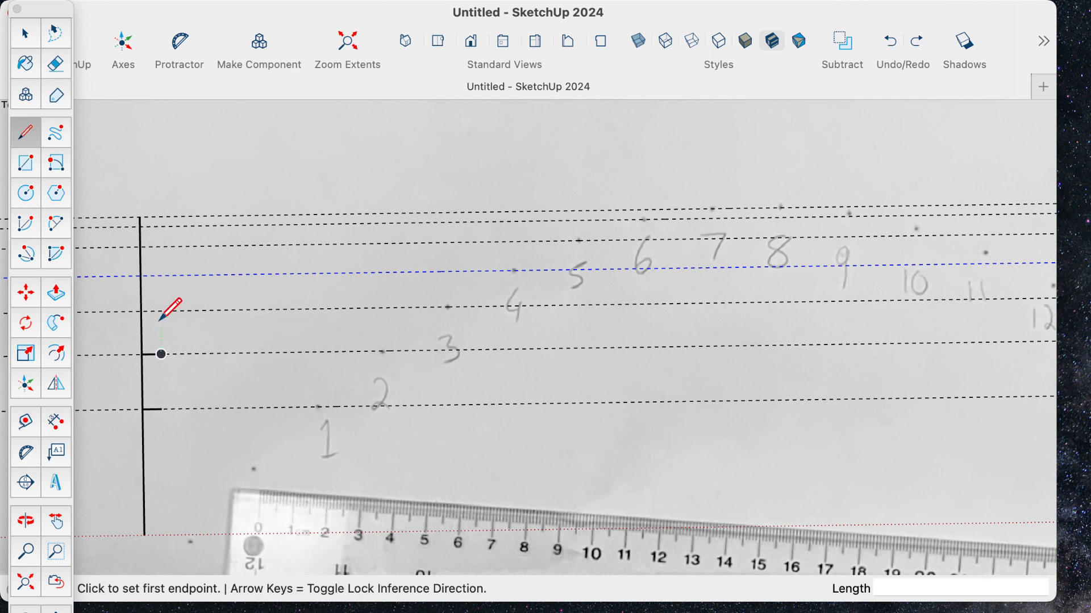
# - Draw matching tick lines about 0.57 cm long from the vertical line along the guides of points 3 and 4
pyautogui.click(141, 311)
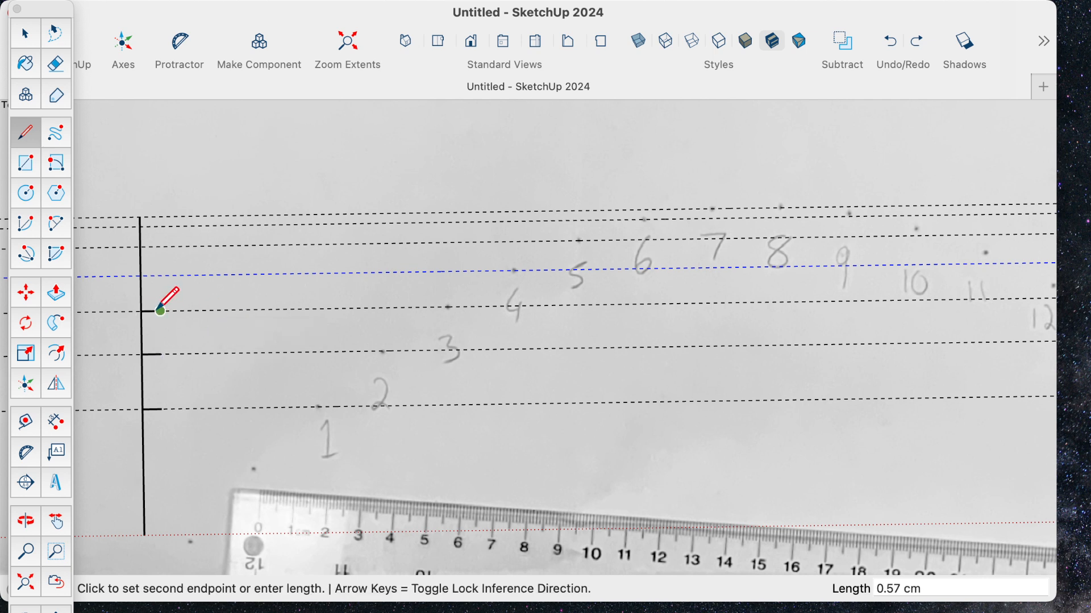
pyautogui.press('Escape')
pyautogui.click(141, 276)
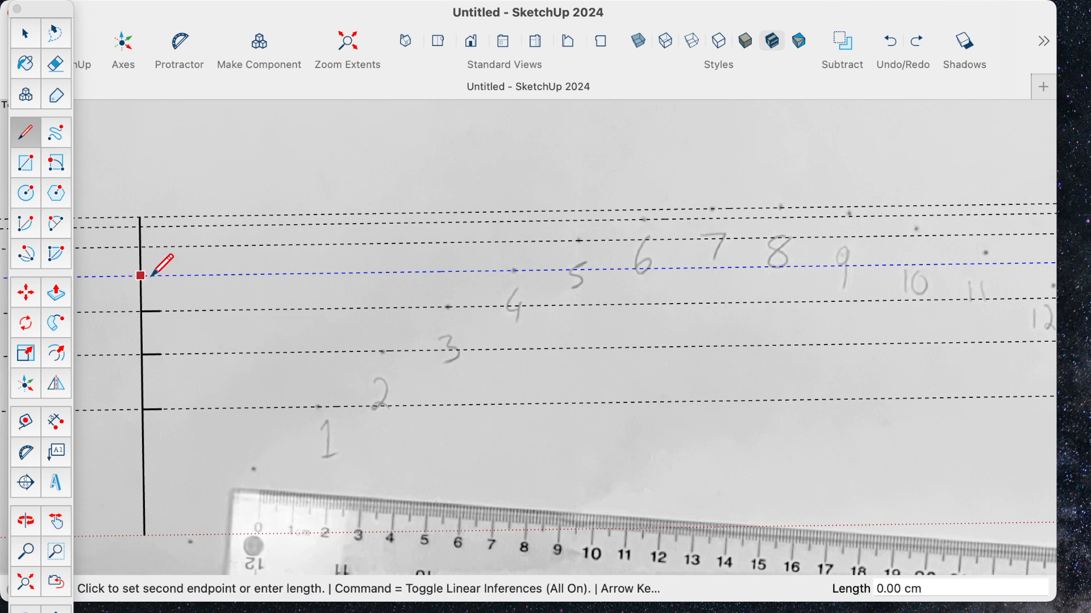
pyautogui.click(160, 276)
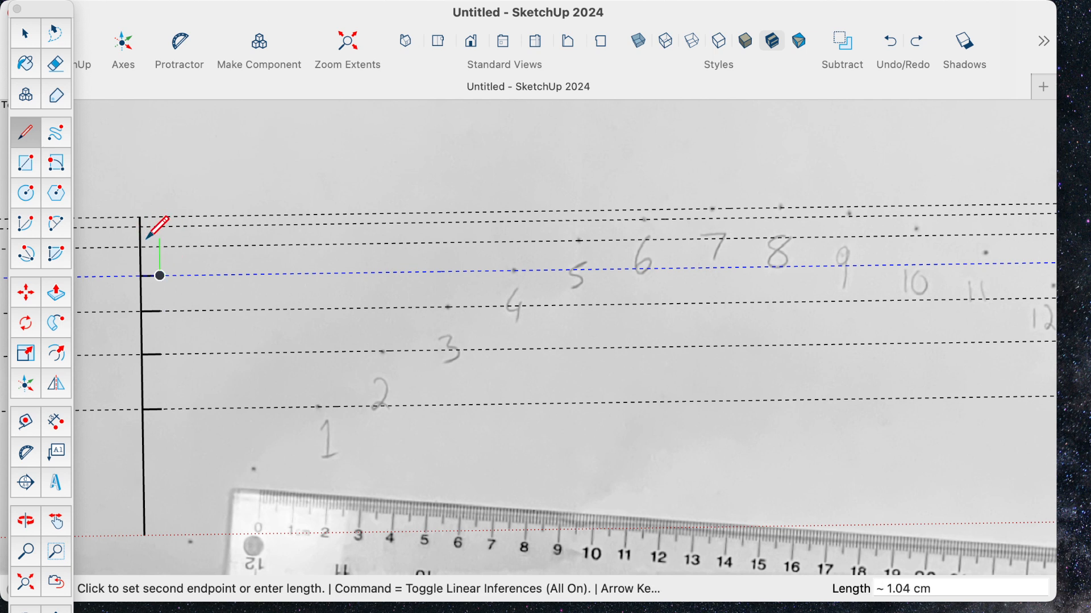
pyautogui.press('Escape')
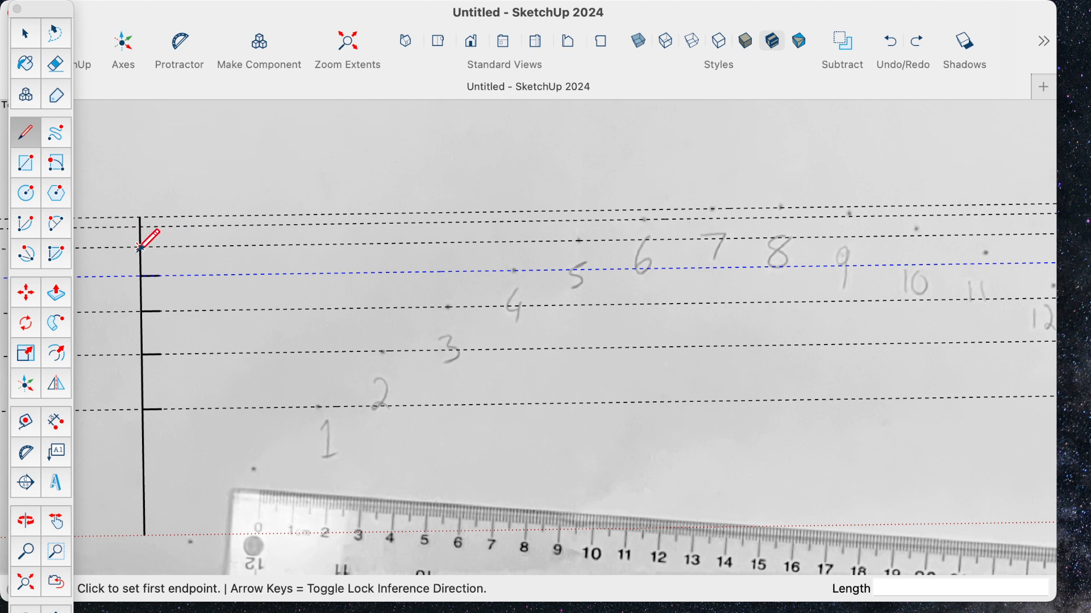
# - Draw matching tick lines about 0.57 cm long from the vertical line along the guides of points 5, 6 and 7
pyautogui.click(141, 247)
pyautogui.click(160, 246)
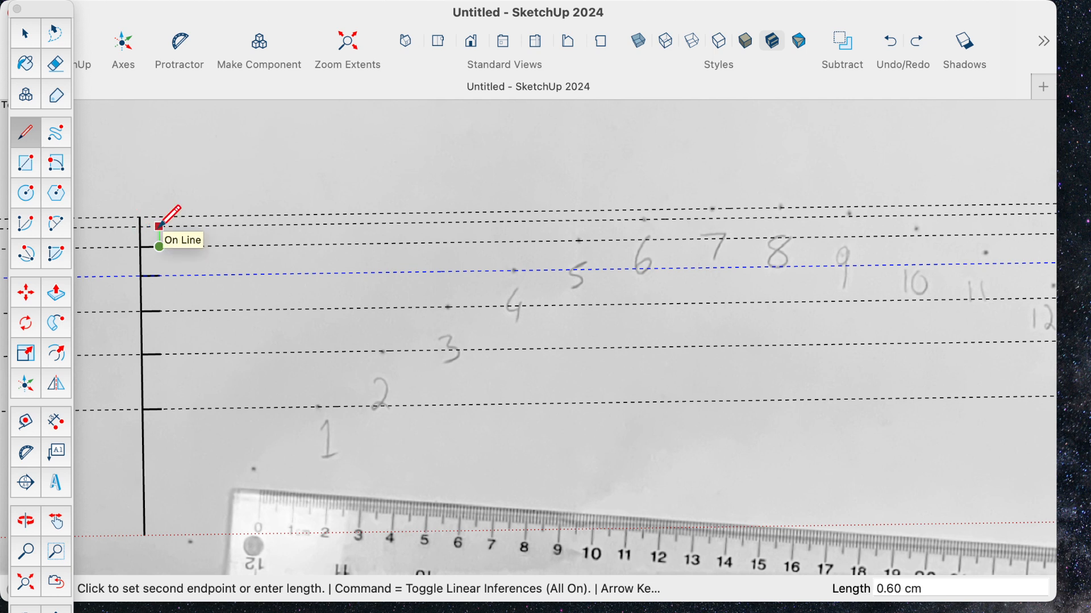
pyautogui.press('Escape')
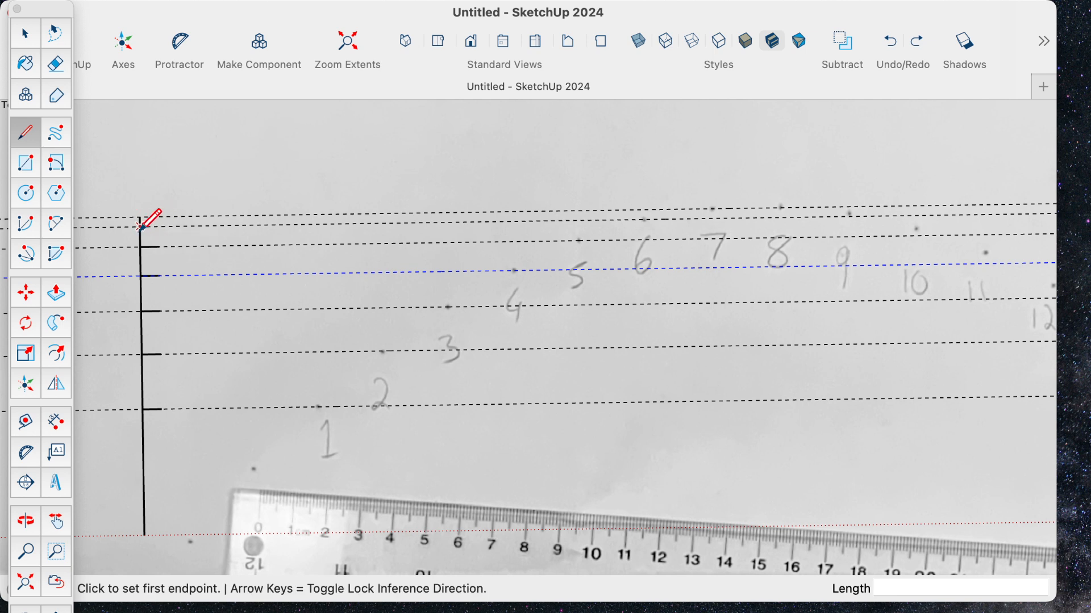
pyautogui.click(141, 219)
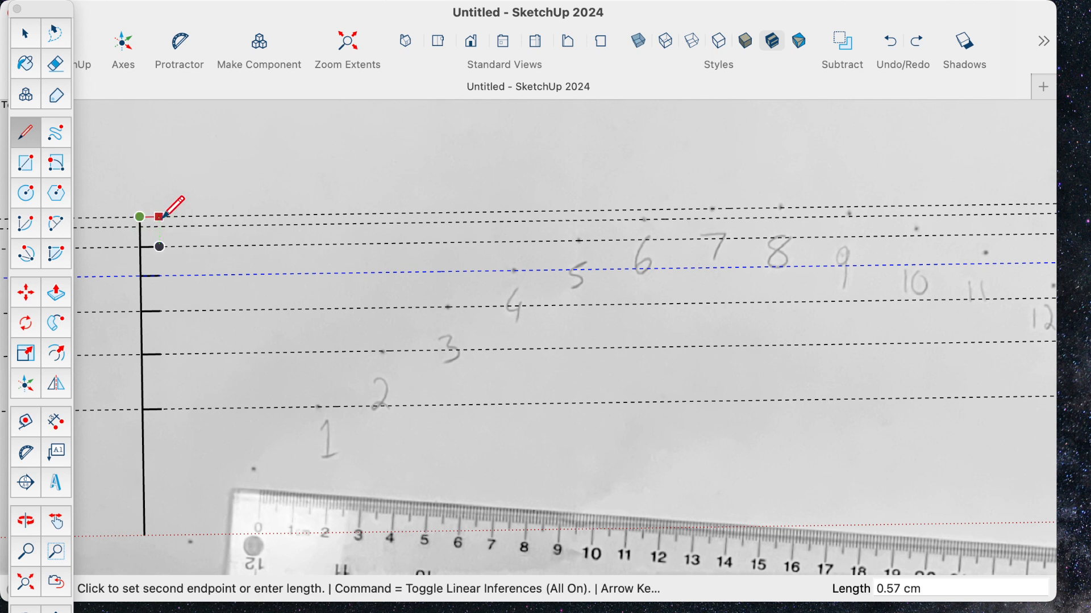
pyautogui.press('Escape')
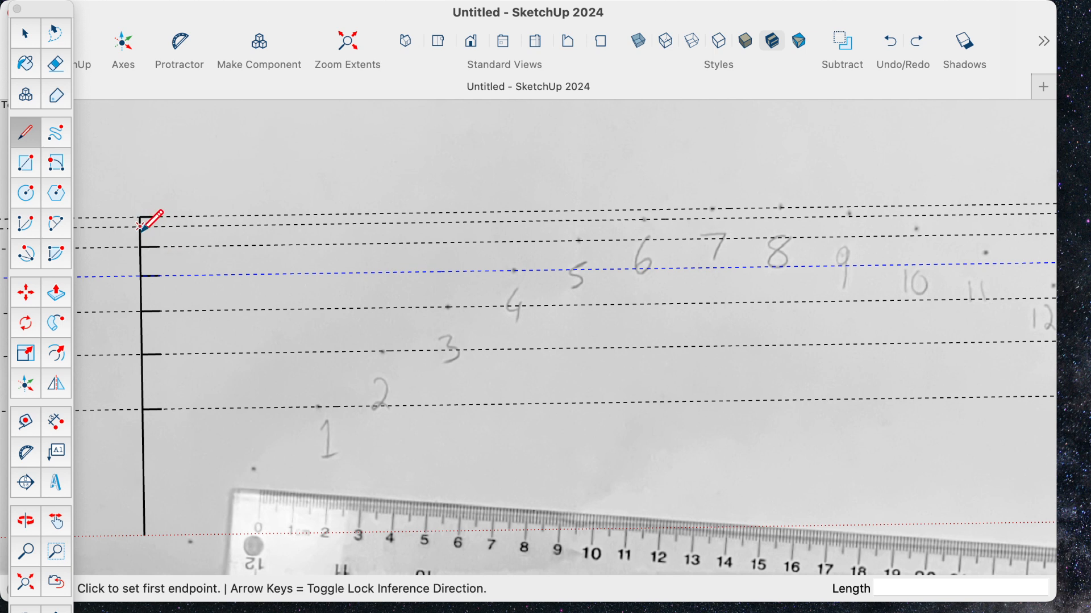
pyautogui.click(160, 226)
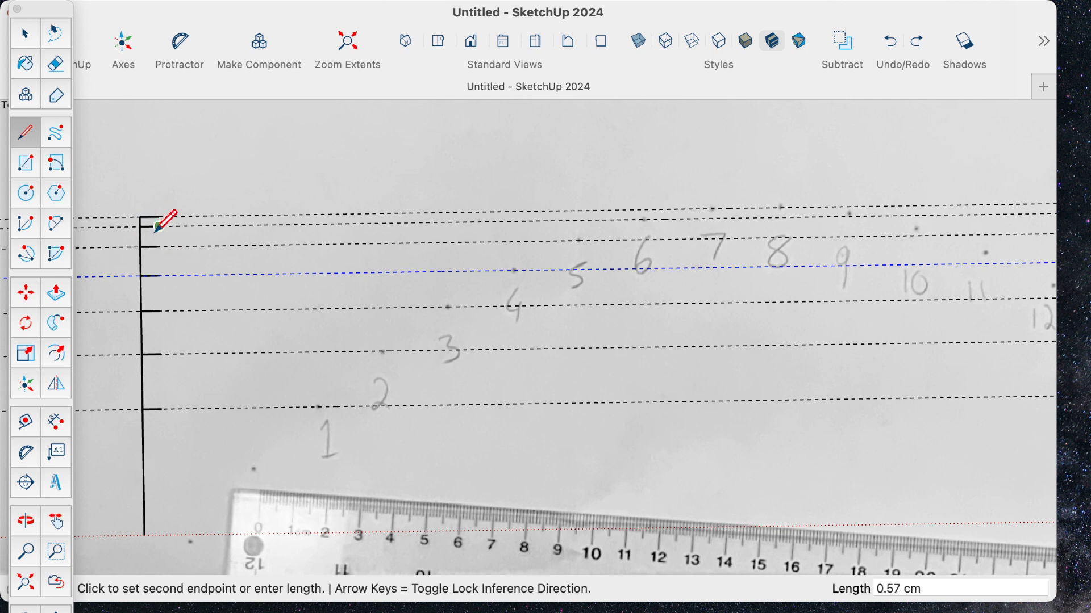
pyautogui.press('Escape')
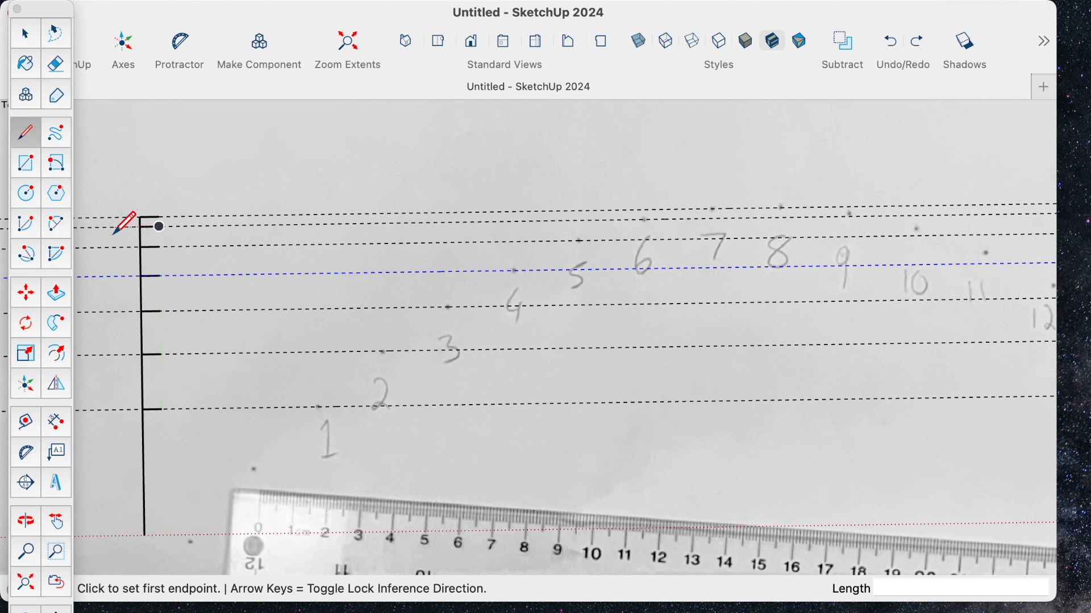
# - Dimension the heights of the point 1 and point 2 ticks from the red axis, staggering the dimensions beside the vertical line
pyautogui.click(51, 424)
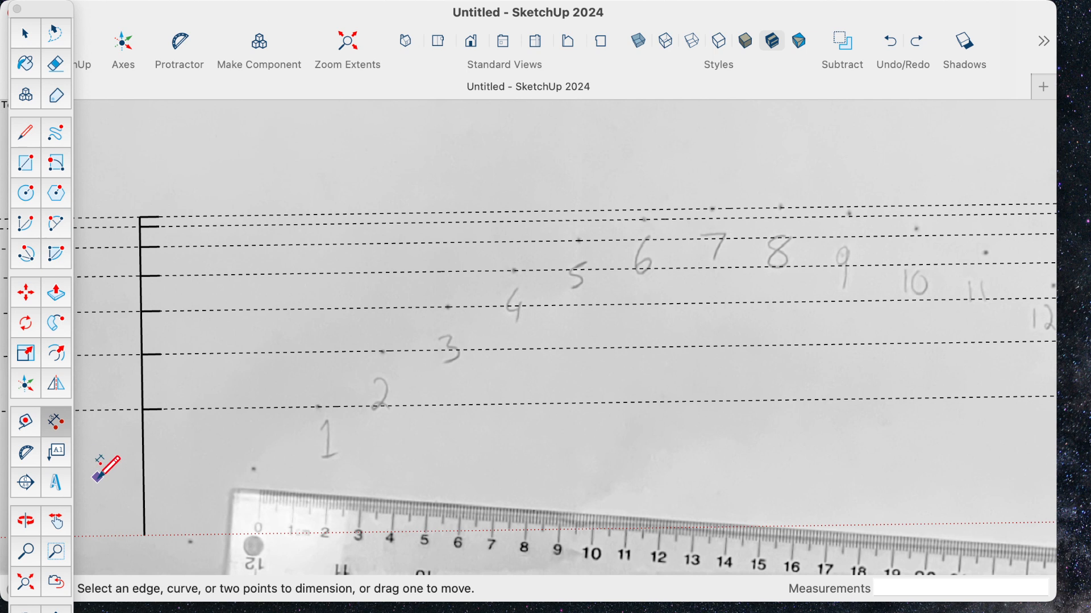
pyautogui.click(144, 536)
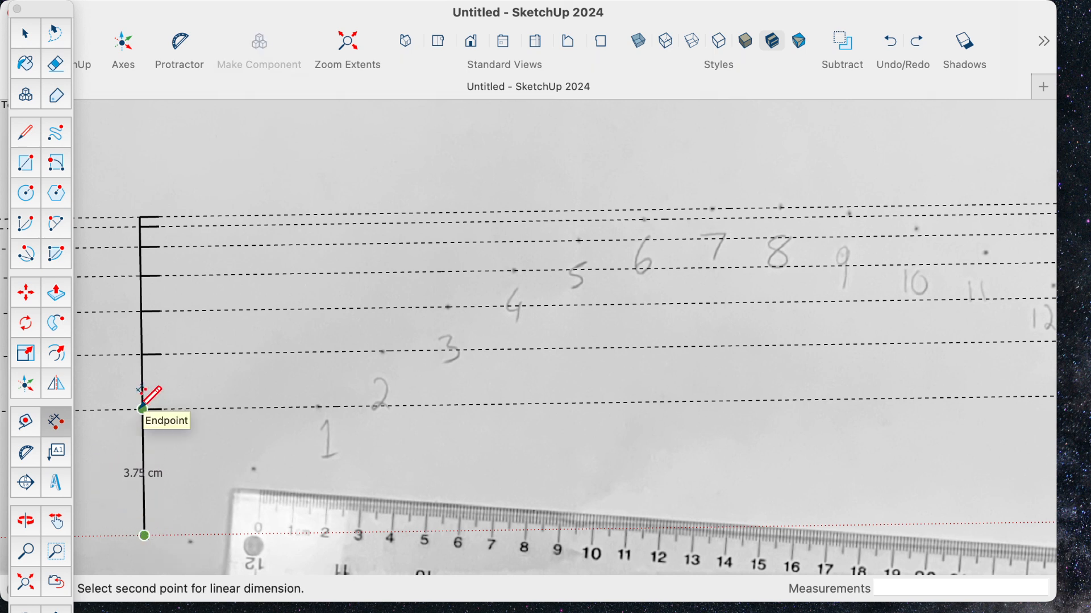
pyautogui.click(143, 409)
pyautogui.click(131, 407)
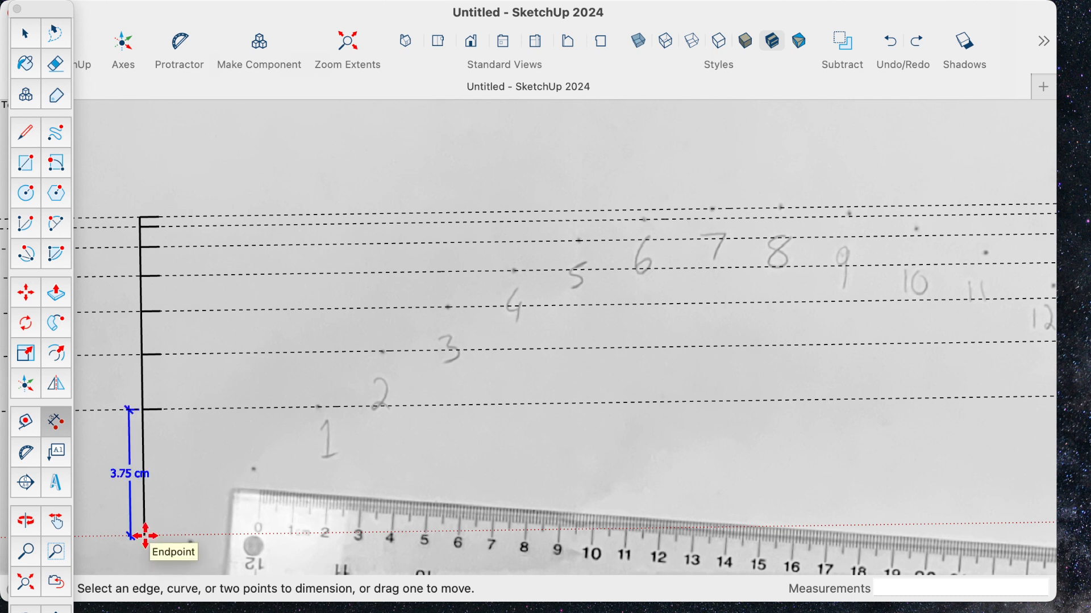
pyautogui.click(144, 355)
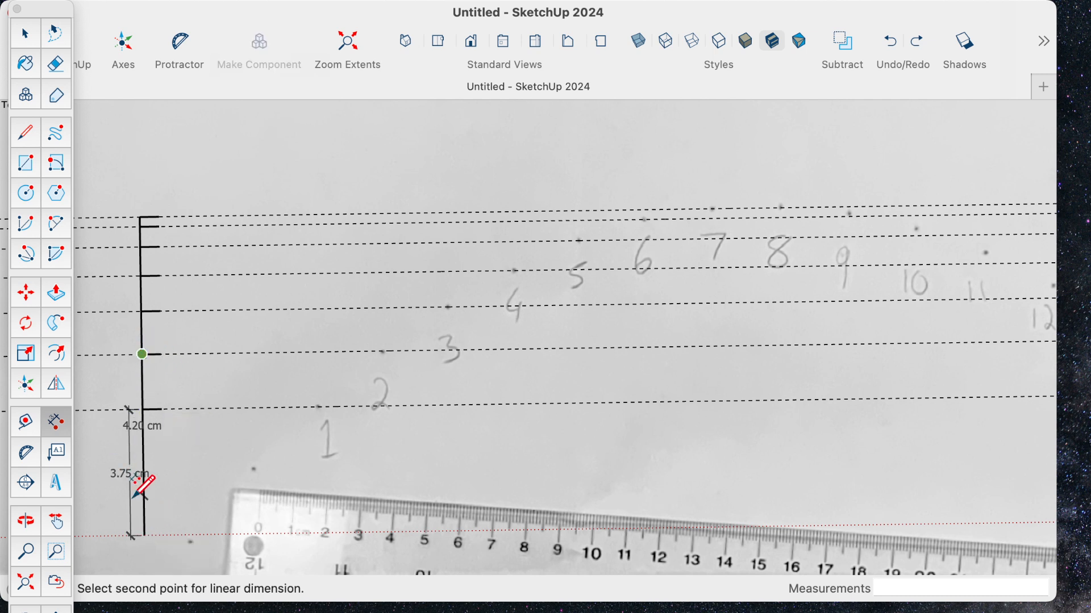
pyautogui.click(144, 535)
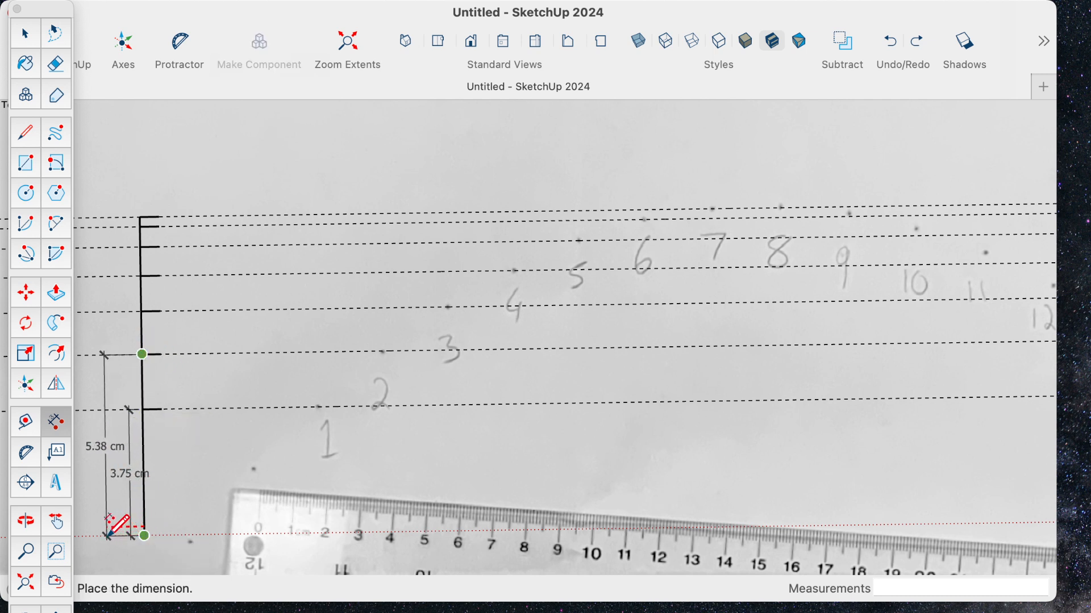
pyautogui.click(102, 518)
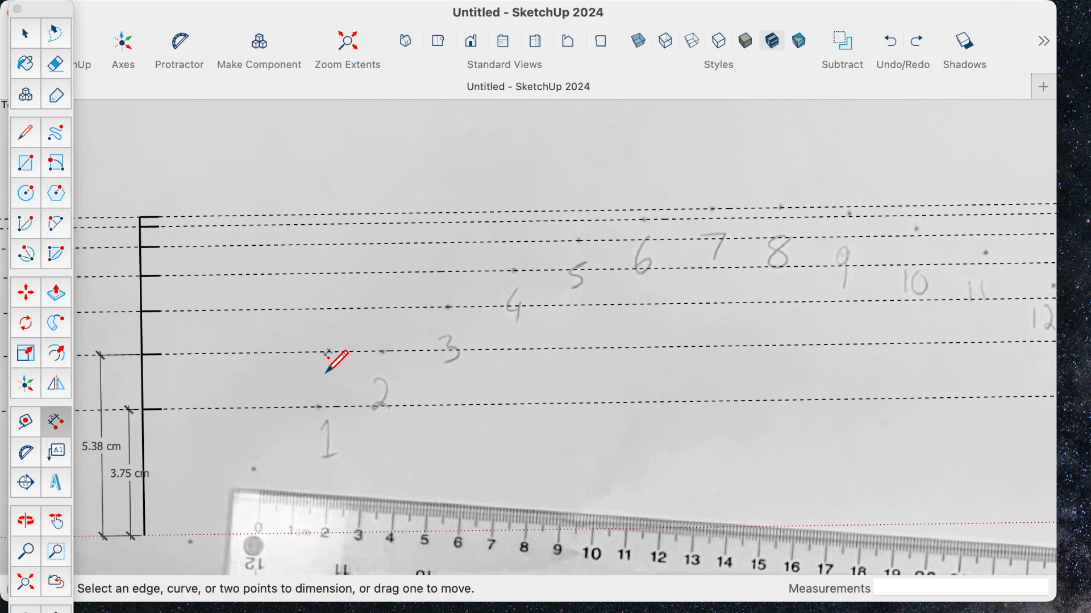
# - Dimension the height of the point 3 tick from the red axis, placing it outside the point 2 dimension
pyautogui.press('h')
pyautogui.moveTo(329, 373)
pyautogui.mouseDown()
pyautogui.moveTo(530, 366)
pyautogui.moveTo(589, 377)
pyautogui.moveTo(568, 374)
pyautogui.mouseUp()
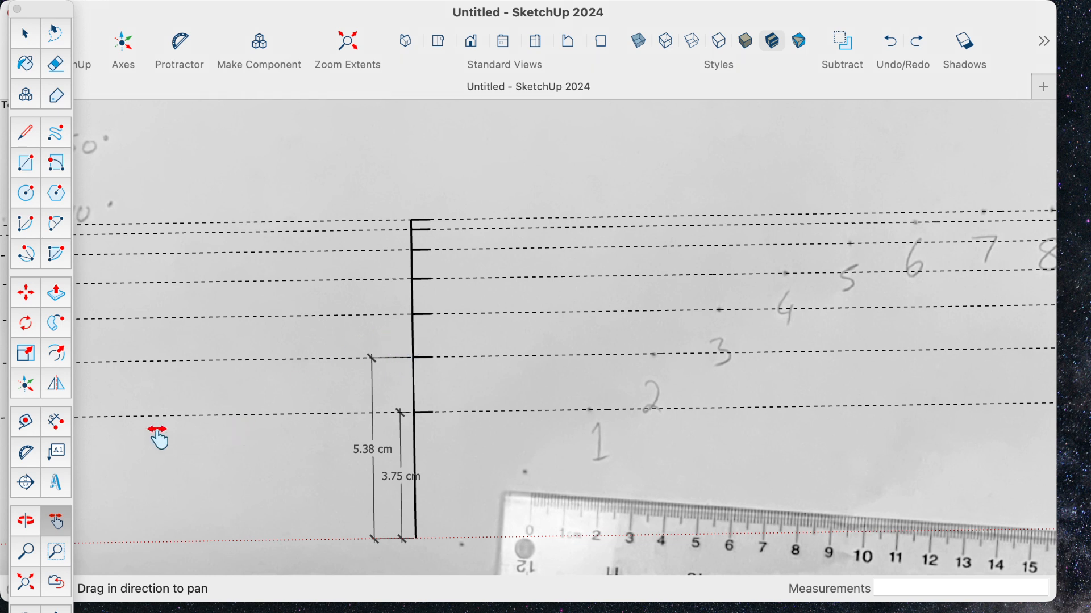
pyautogui.click(56, 423)
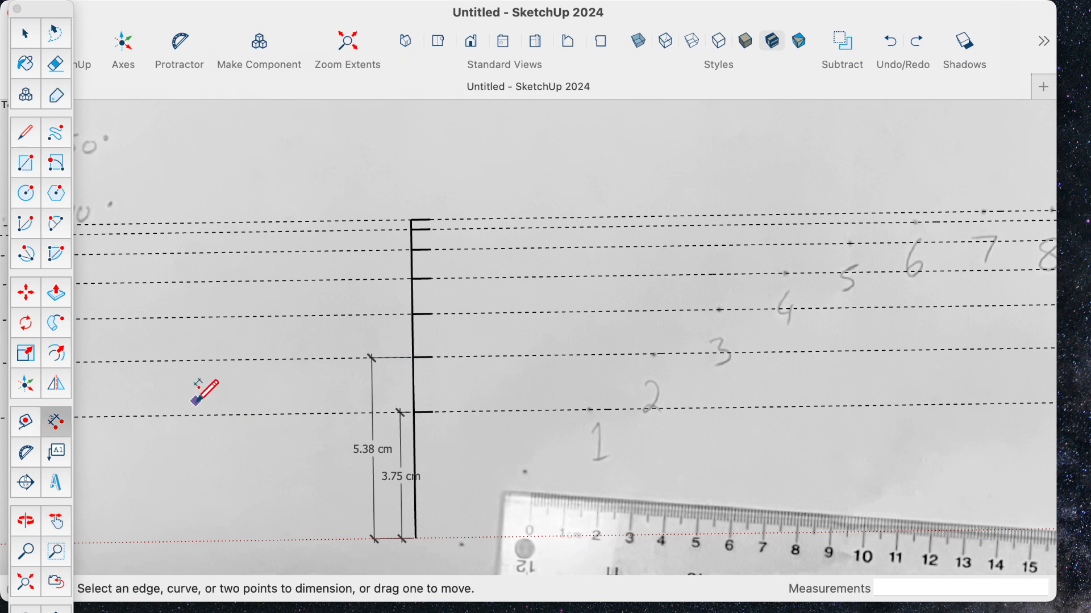
pyautogui.click(413, 314)
pyautogui.click(416, 540)
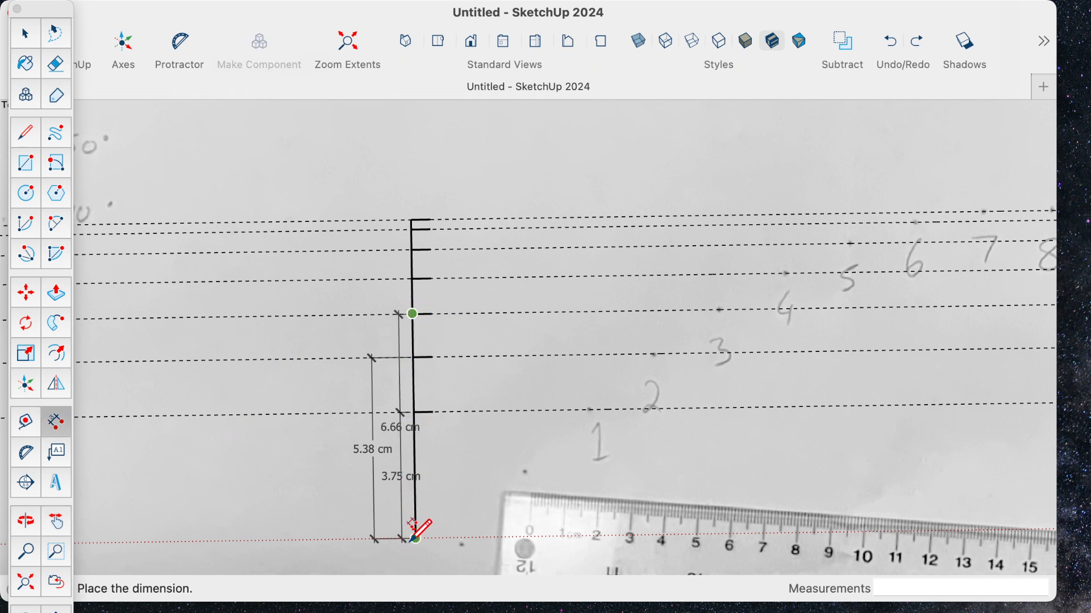
pyautogui.click(333, 536)
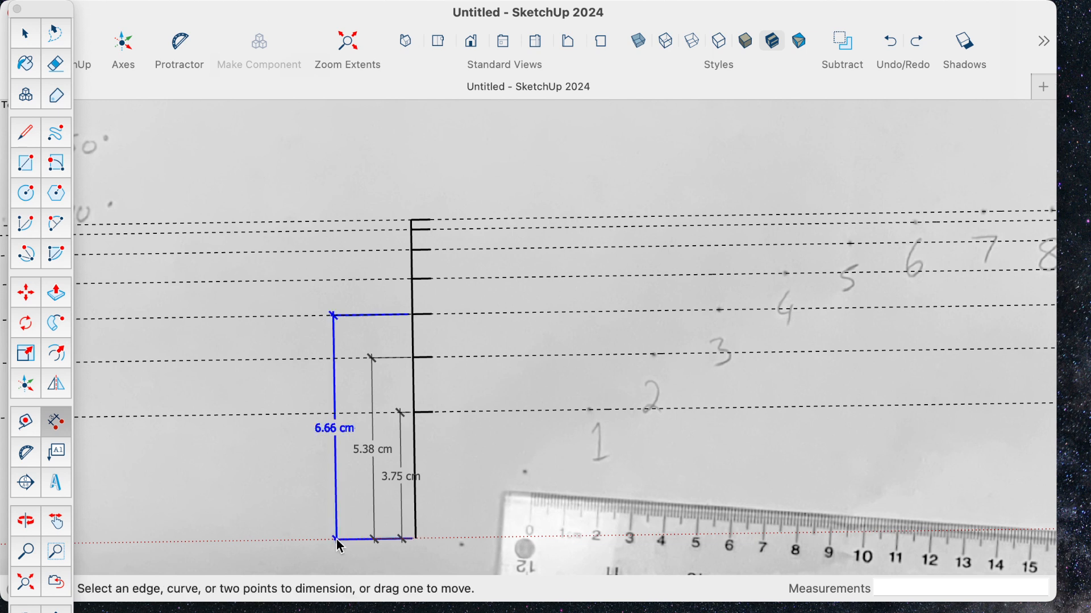
# - Dimension the heights of the point 4 and point 5 ticks from the red axis, each spaced farther out than the previous dimension
pyautogui.click(413, 278)
pyautogui.click(417, 538)
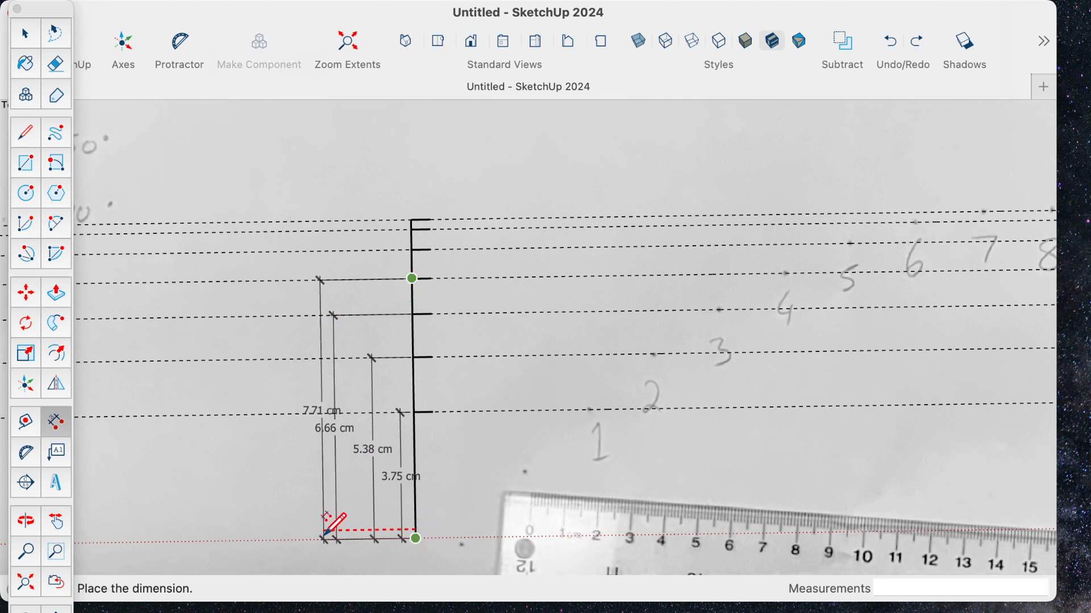
pyautogui.click(293, 530)
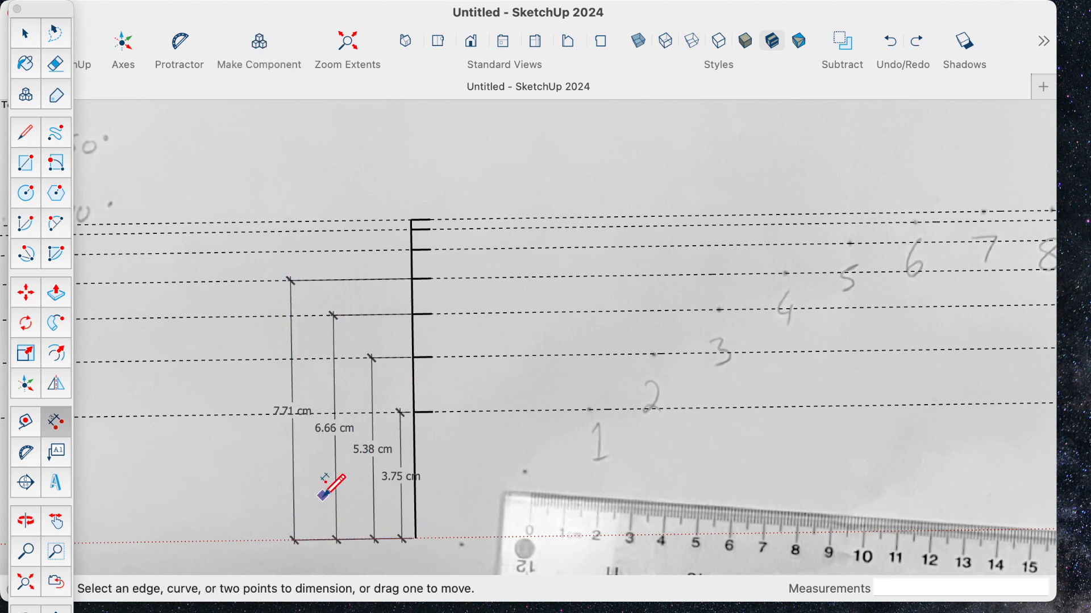
pyautogui.click(412, 251)
pyautogui.click(417, 538)
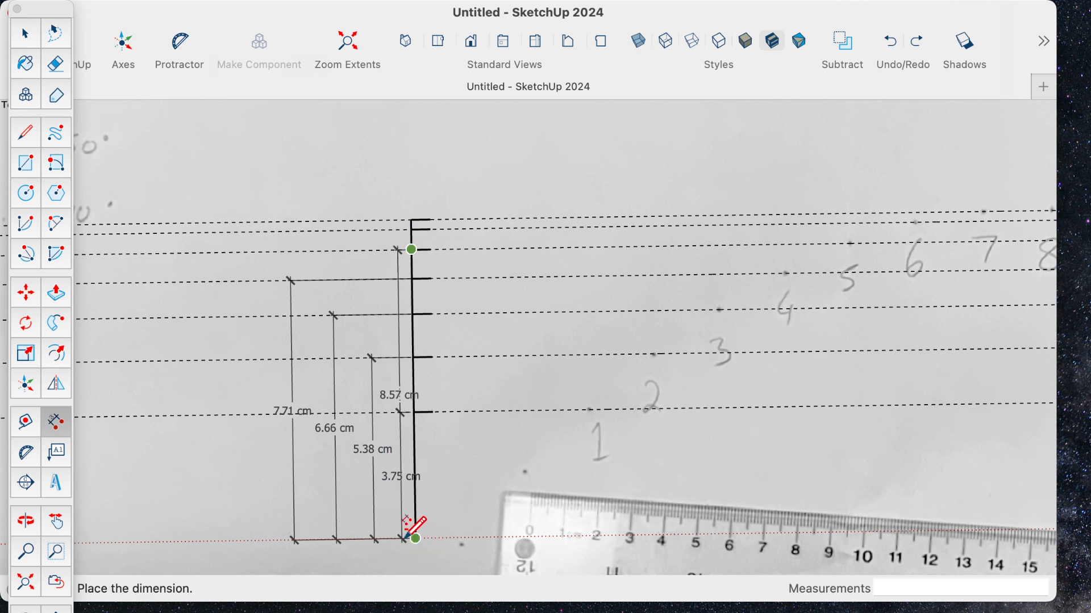
pyautogui.click(255, 511)
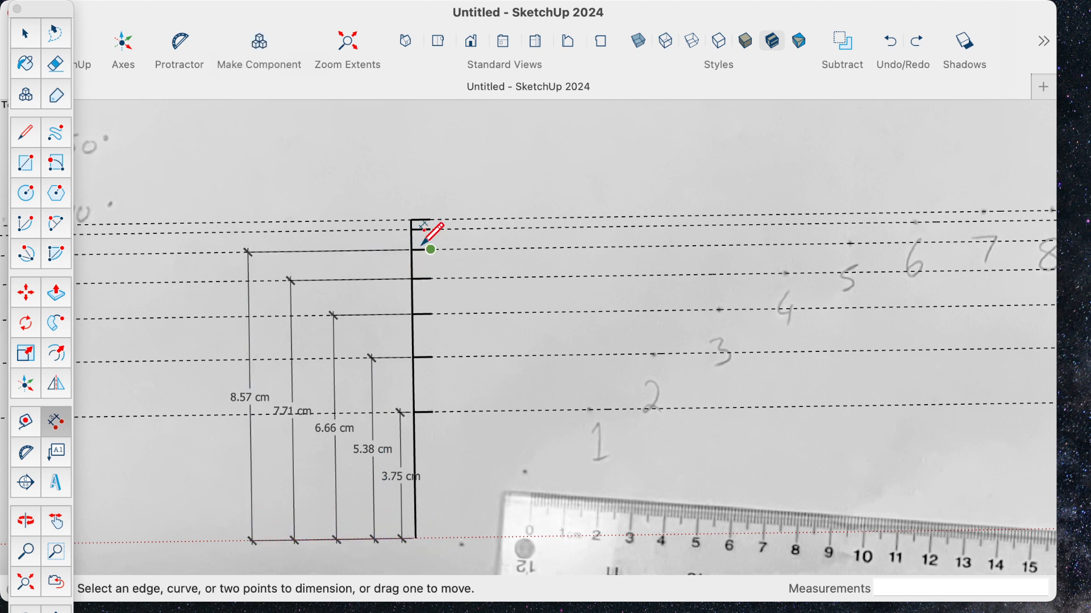
# - Dimension the heights of the point 6 and point 7 ticks from the red axis, each placed farther out than the previous dimension
pyautogui.click(412, 229)
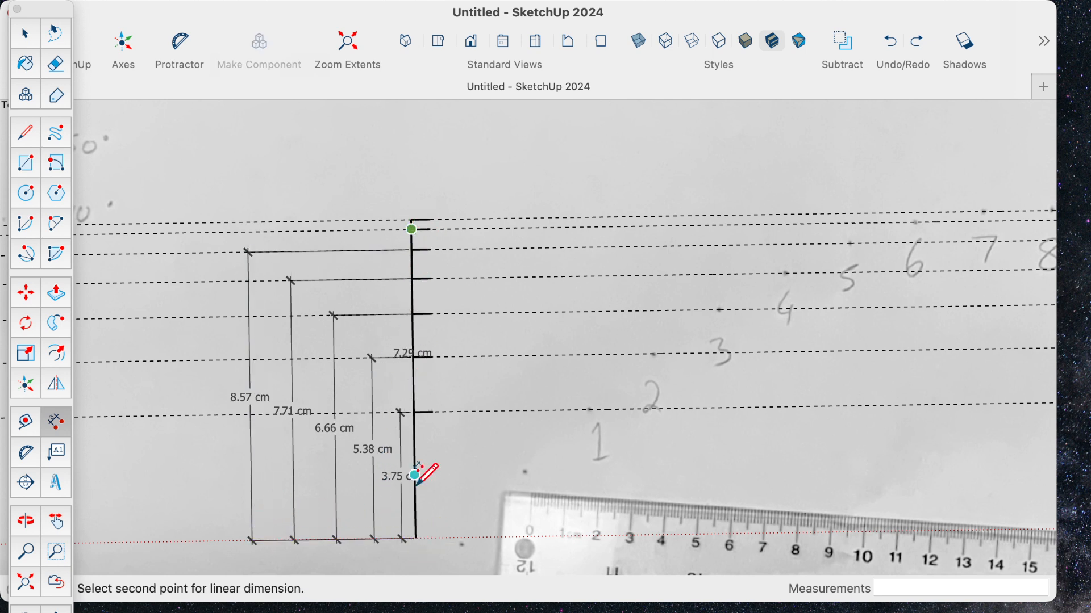
pyautogui.click(416, 537)
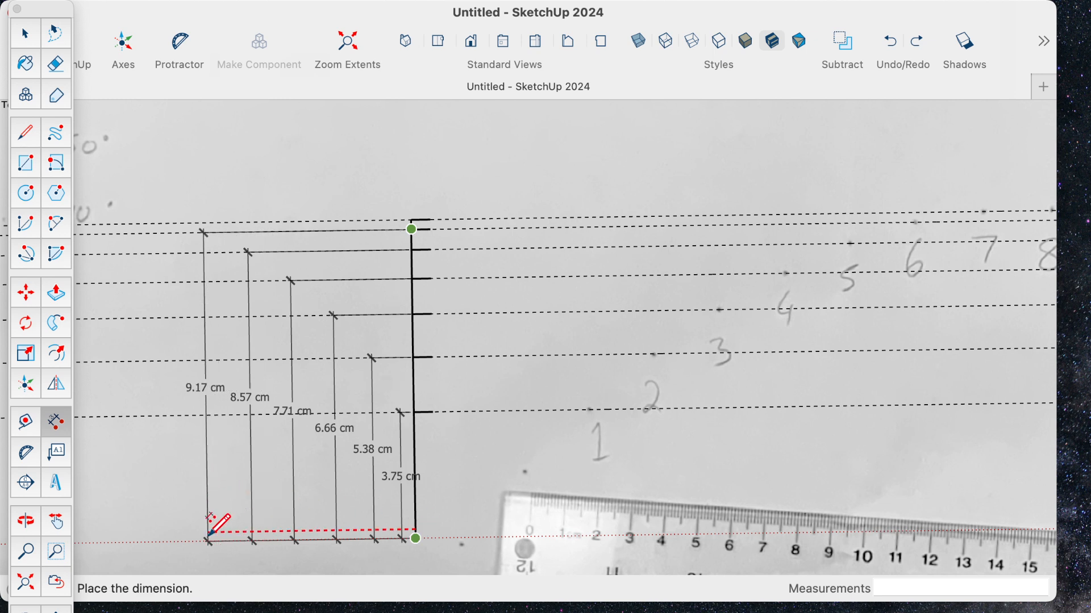
pyautogui.click(206, 512)
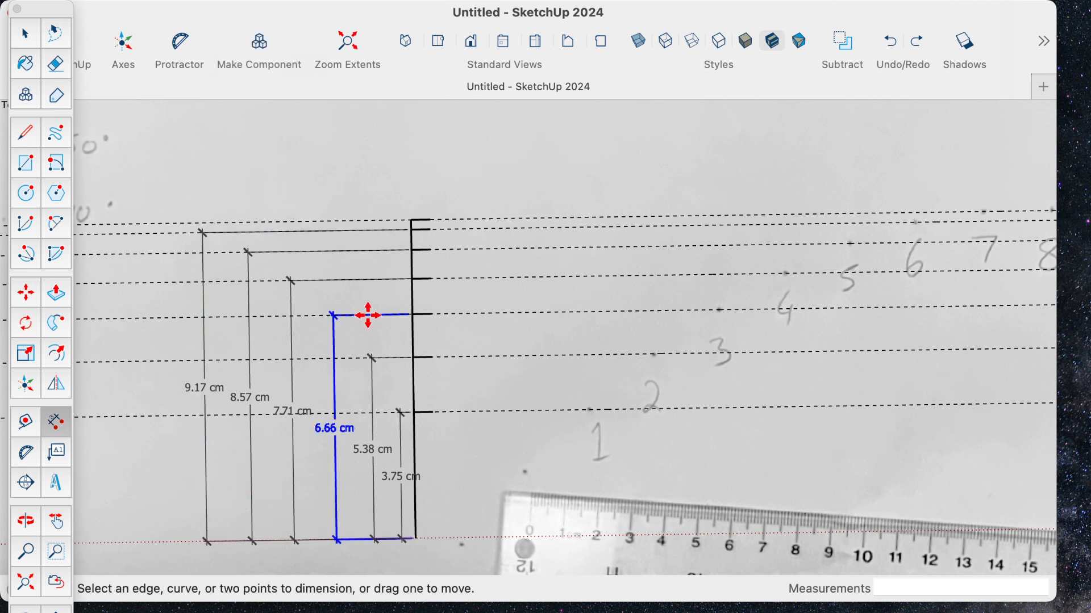
pyautogui.click(413, 219)
pyautogui.click(416, 538)
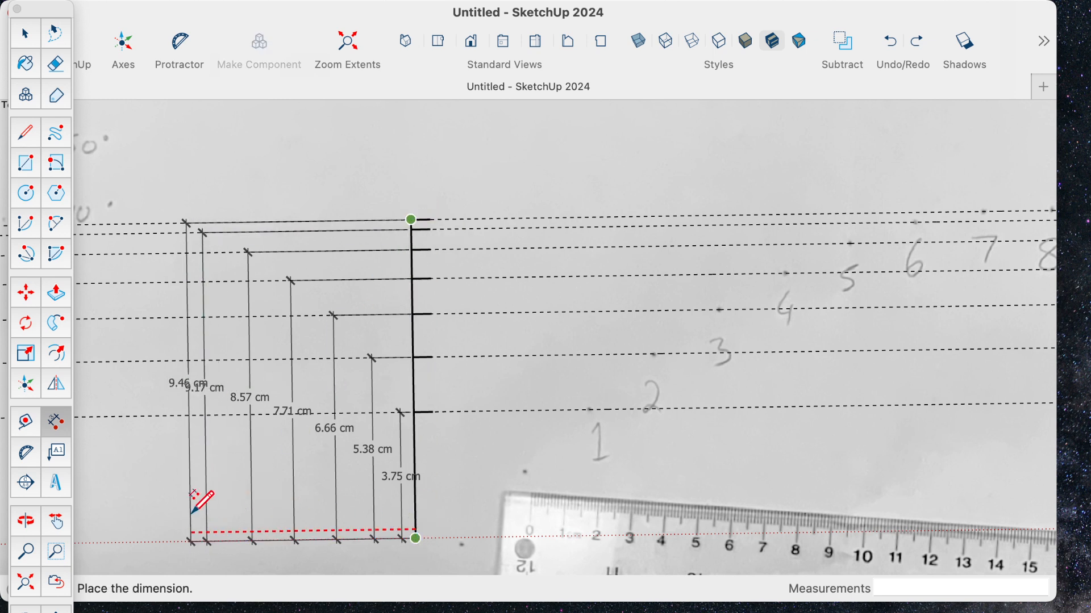
pyautogui.click(162, 512)
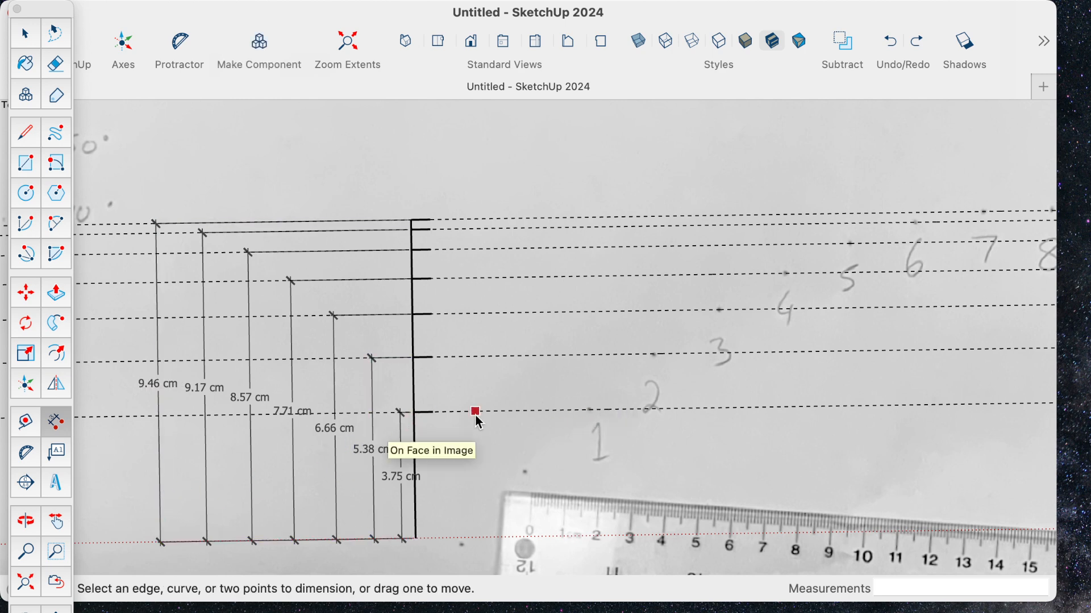
# - Delete all guides from the model, keeping the tick lines and height dimensions
pyautogui.scroll(-6, 621, 385)
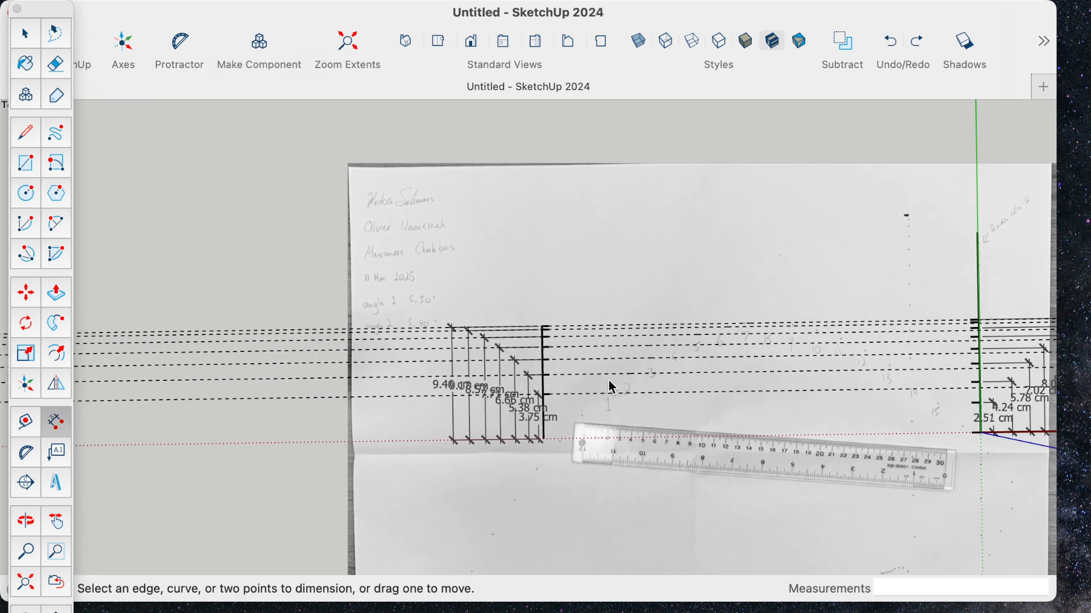
pyautogui.moveTo(730, 375); pyautogui.dragTo(574, 377, button='middle')
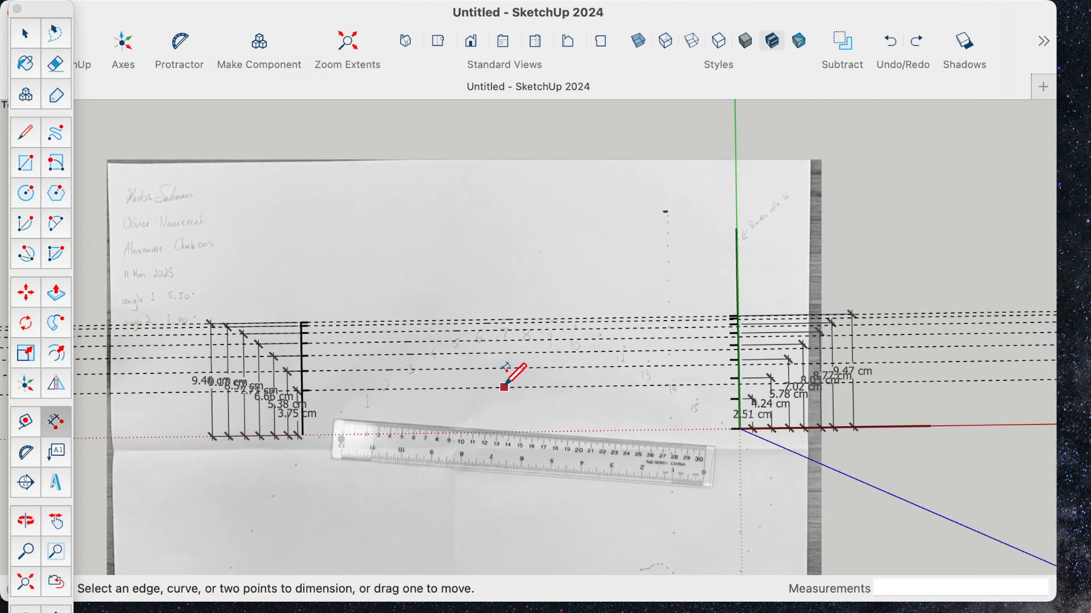
pyautogui.scroll(5, 606, 370)
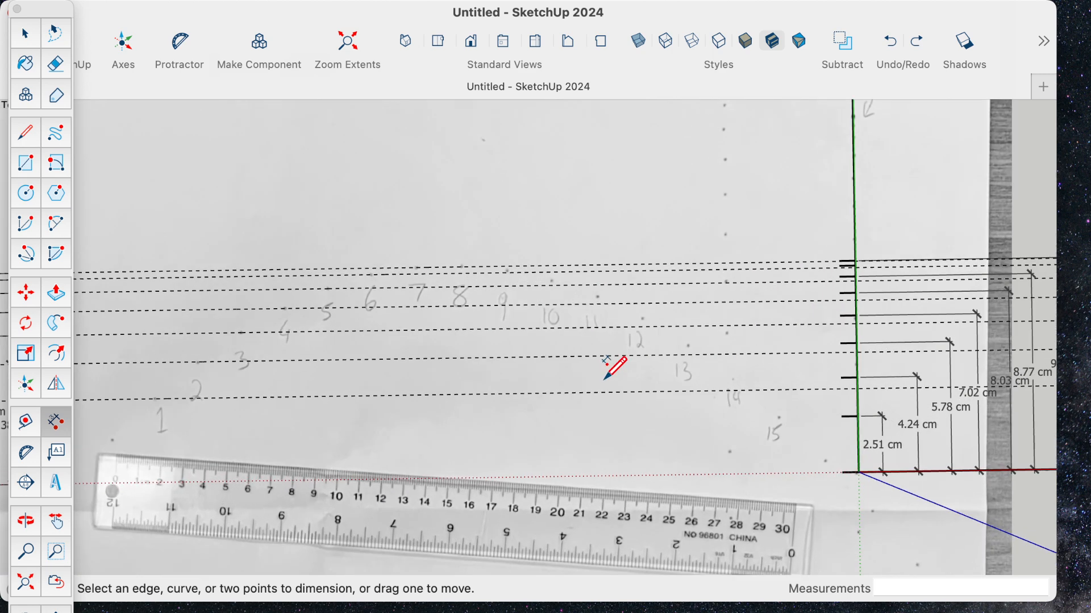
pyautogui.scroll(2, 607, 369)
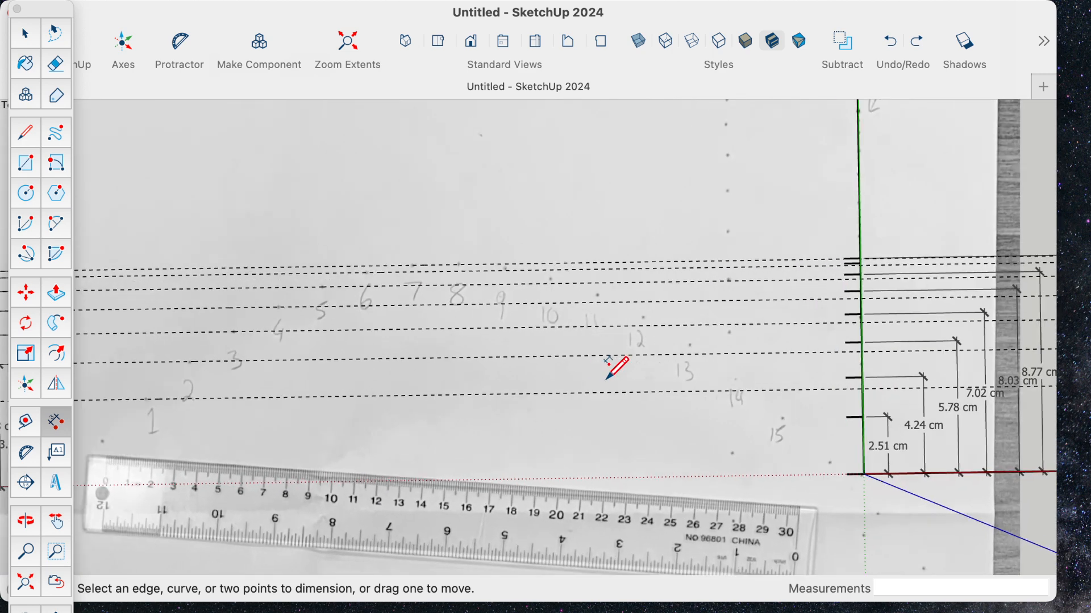
pyautogui.scroll(-5, 475, 300)
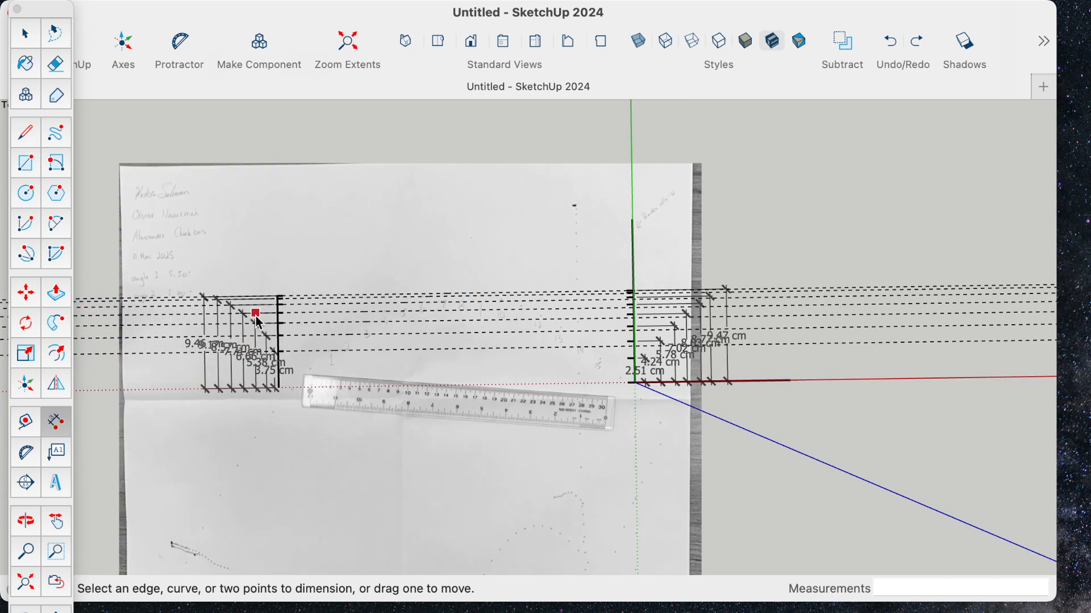
pyautogui.moveTo(198, 5)
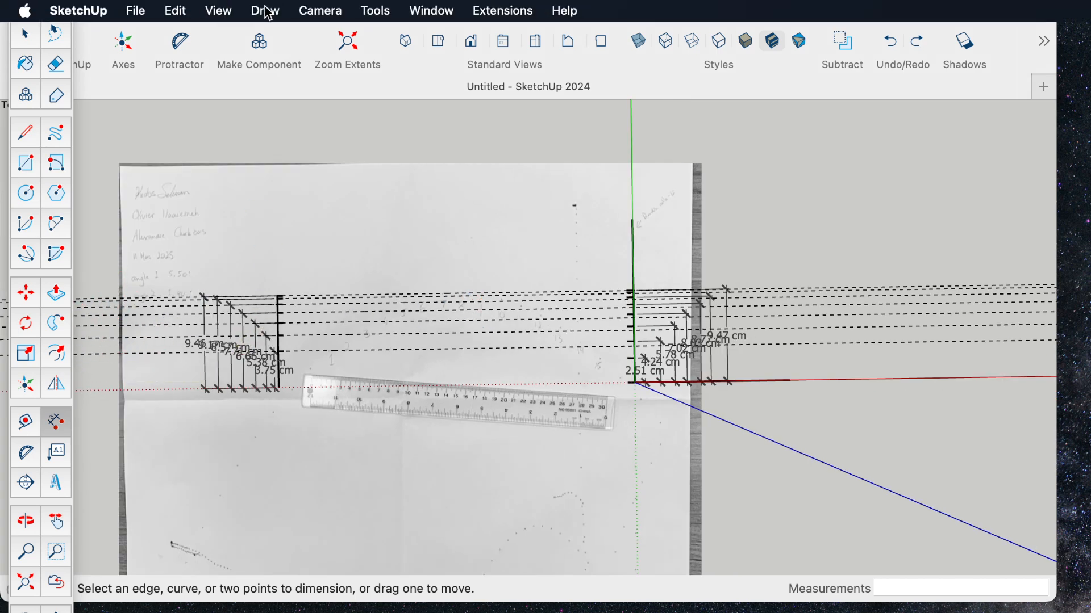
pyautogui.click(170, 10)
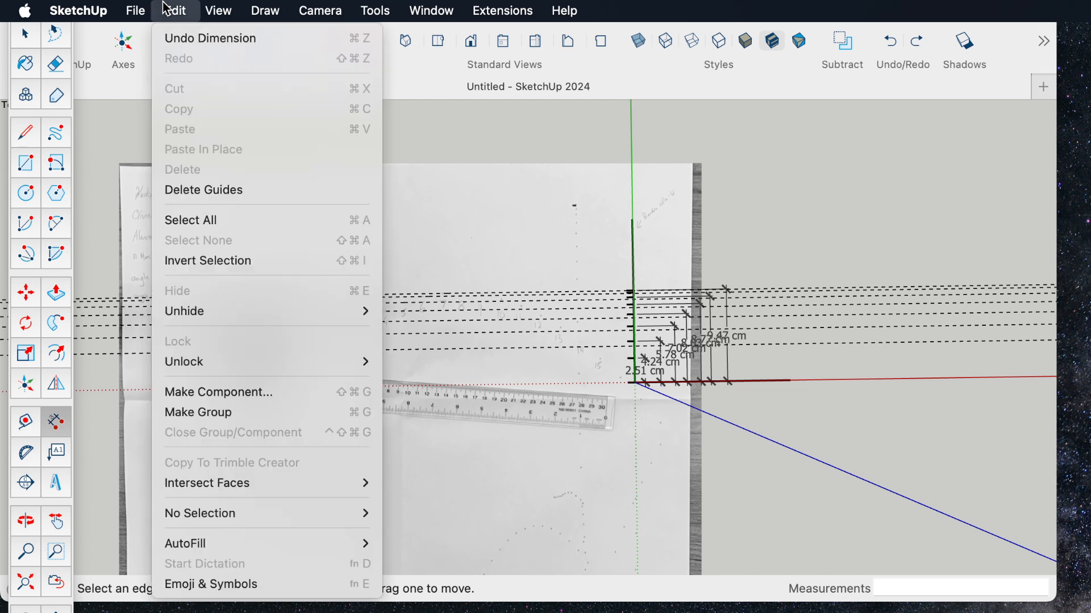
pyautogui.click(216, 190)
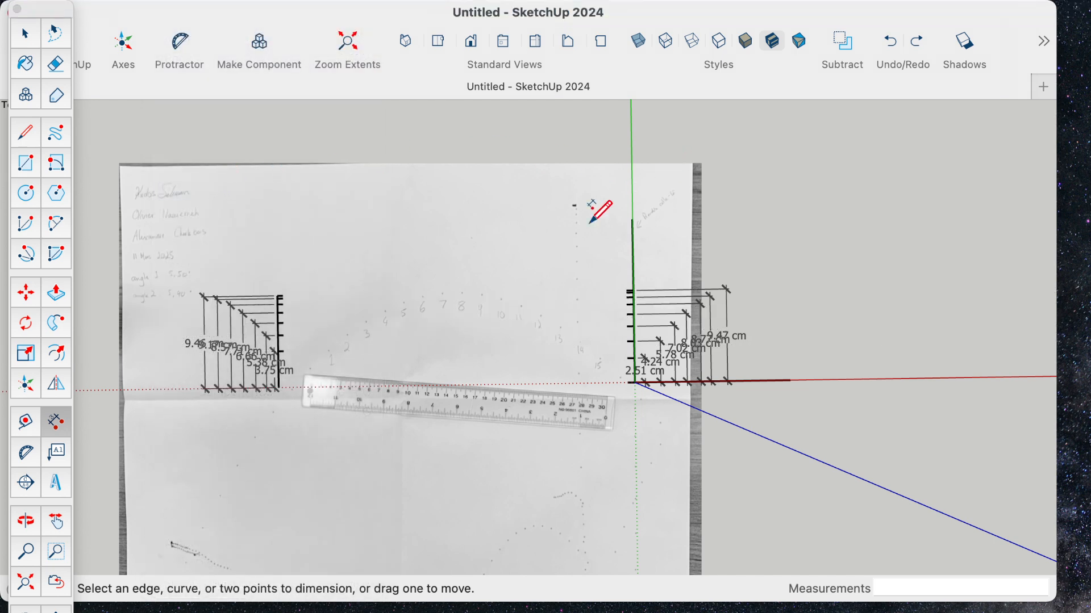
# - Draw a line about 35.31 cm long parallel to the red axis above the numbered points, starting in line with the left vertical reference line
pyautogui.scroll(2, 569, 227)
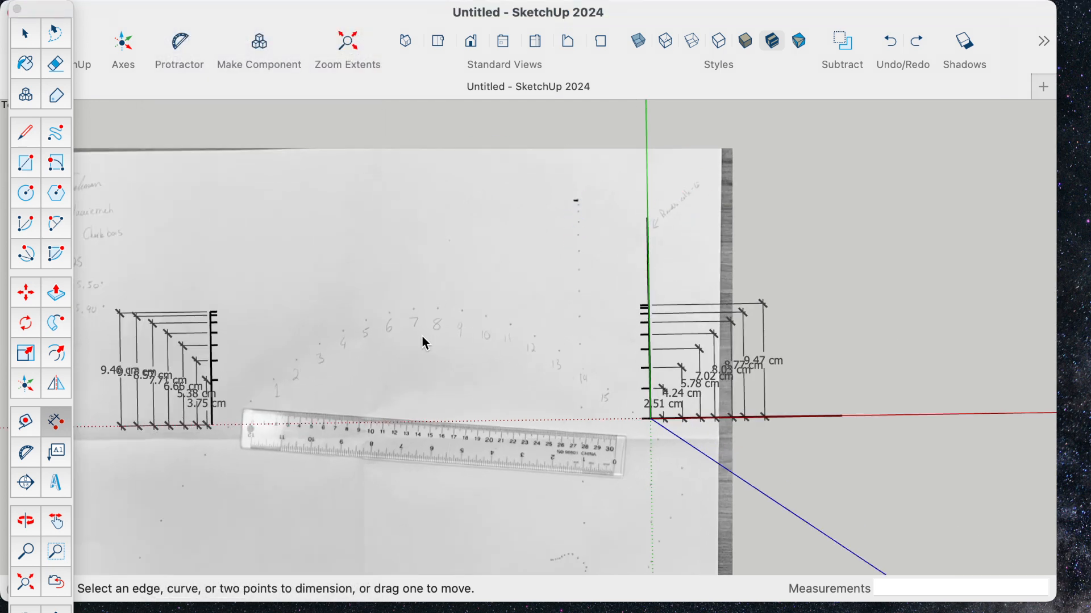
pyautogui.moveTo(477, 284)
pyautogui.mouseDown(button='middle')
pyautogui.moveTo(597, 285)
pyautogui.moveTo(645, 304)
pyautogui.mouseUp(button='middle')
pyautogui.scroll(3, 625, 341)
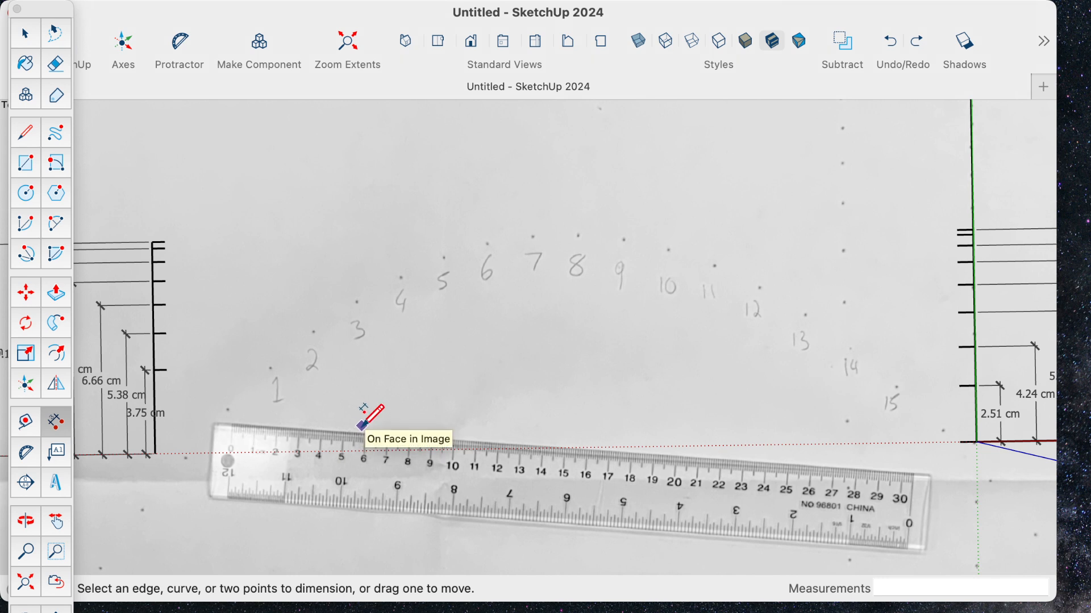
pyautogui.click(25, 135)
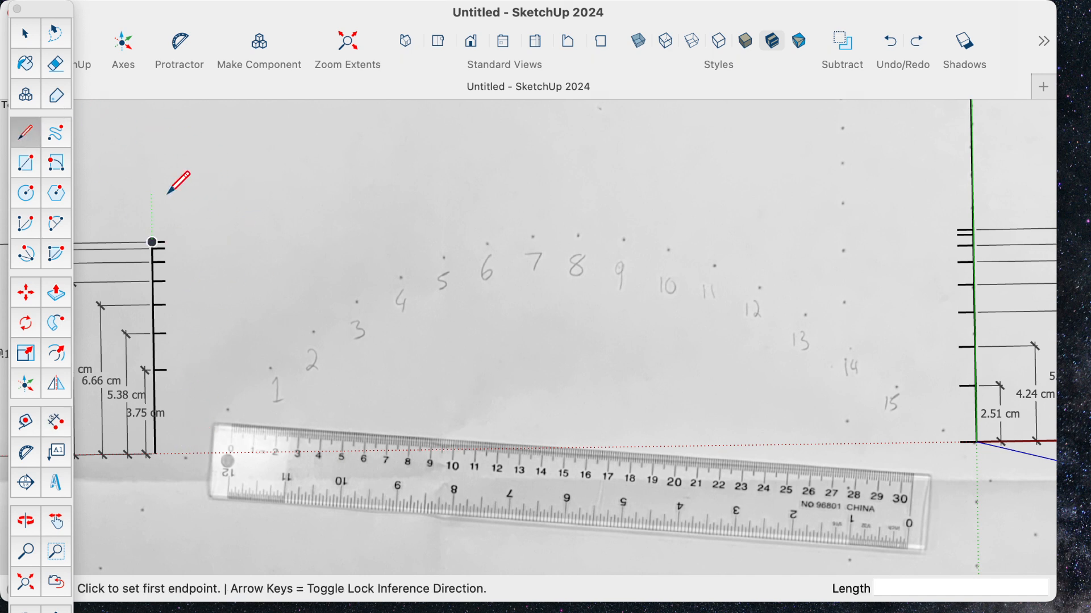
pyautogui.click(167, 191)
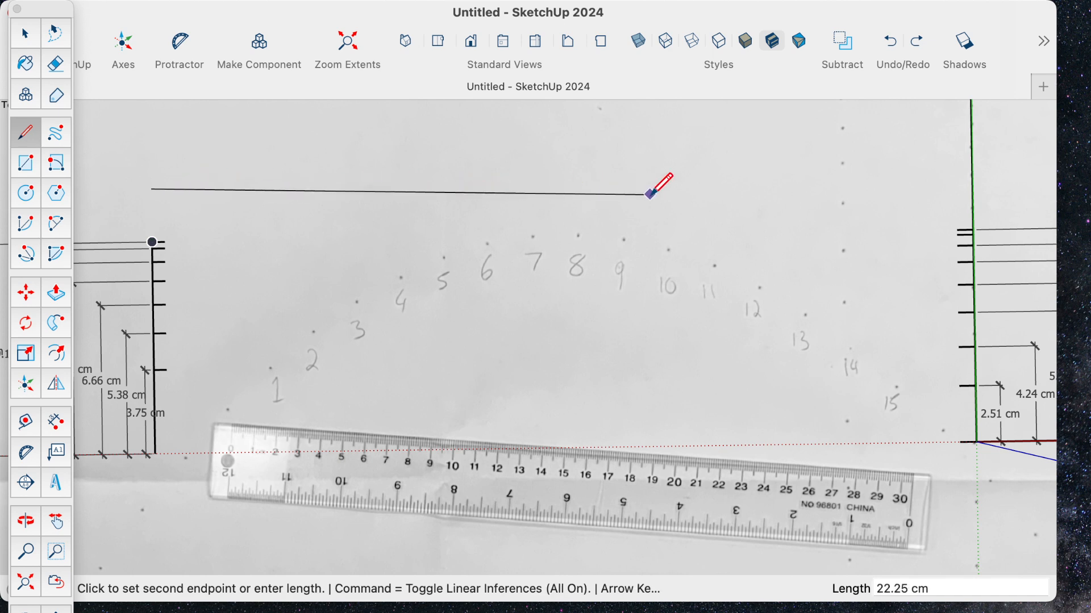
pyautogui.click(948, 178)
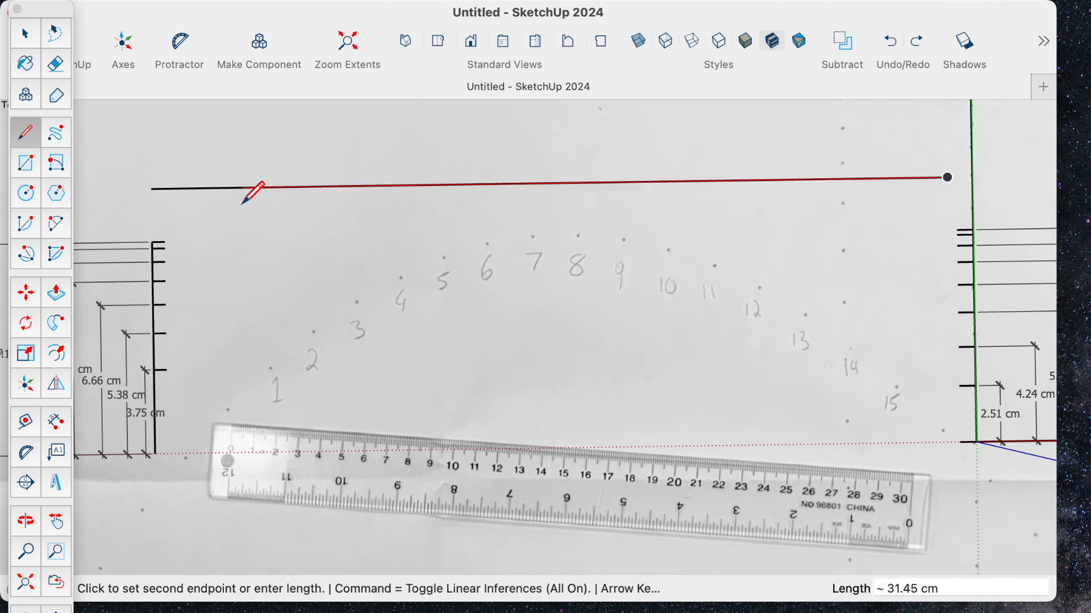
pyautogui.press('Escape')
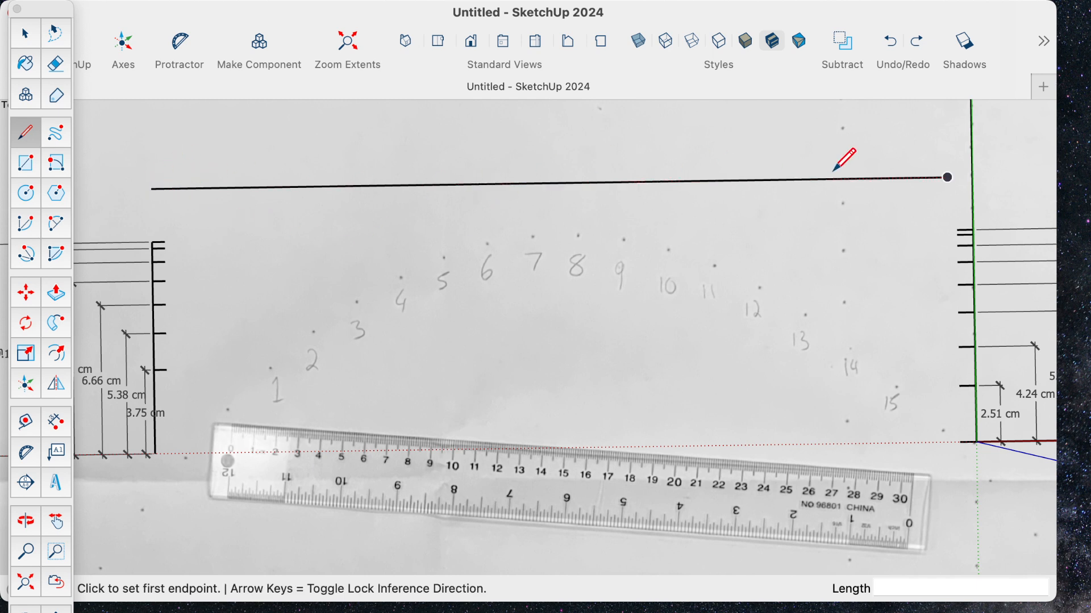
pyautogui.click(242, 158)
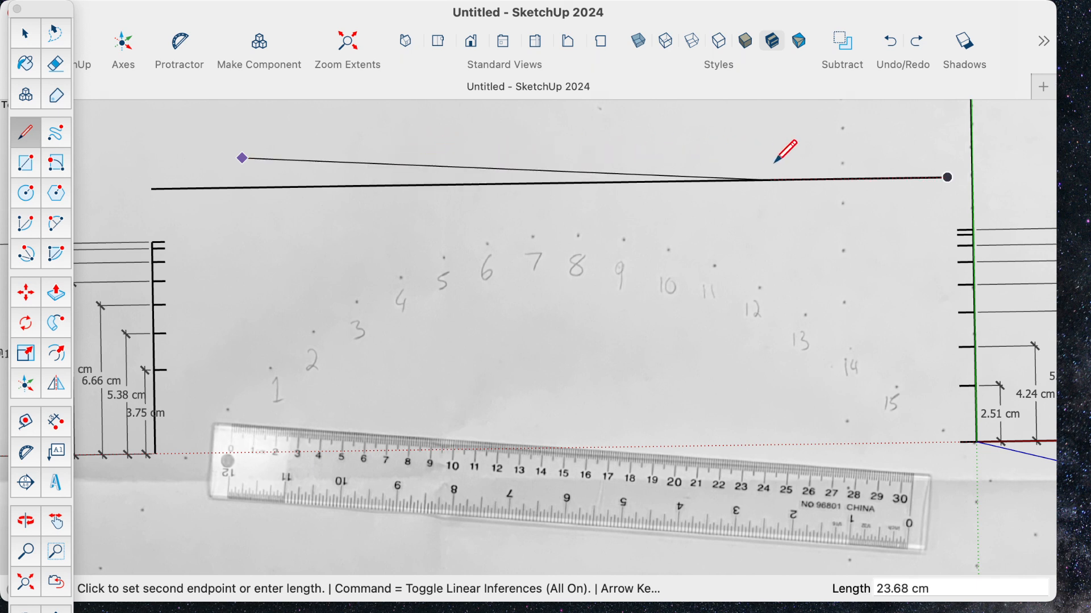
pyautogui.click(800, 150)
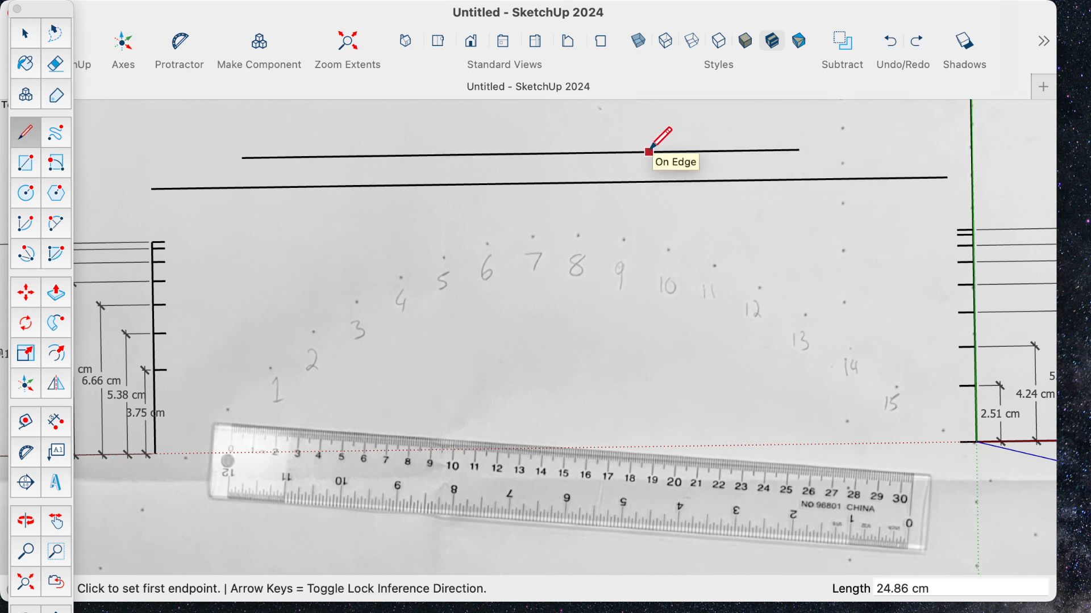
pyautogui.press('super+z')
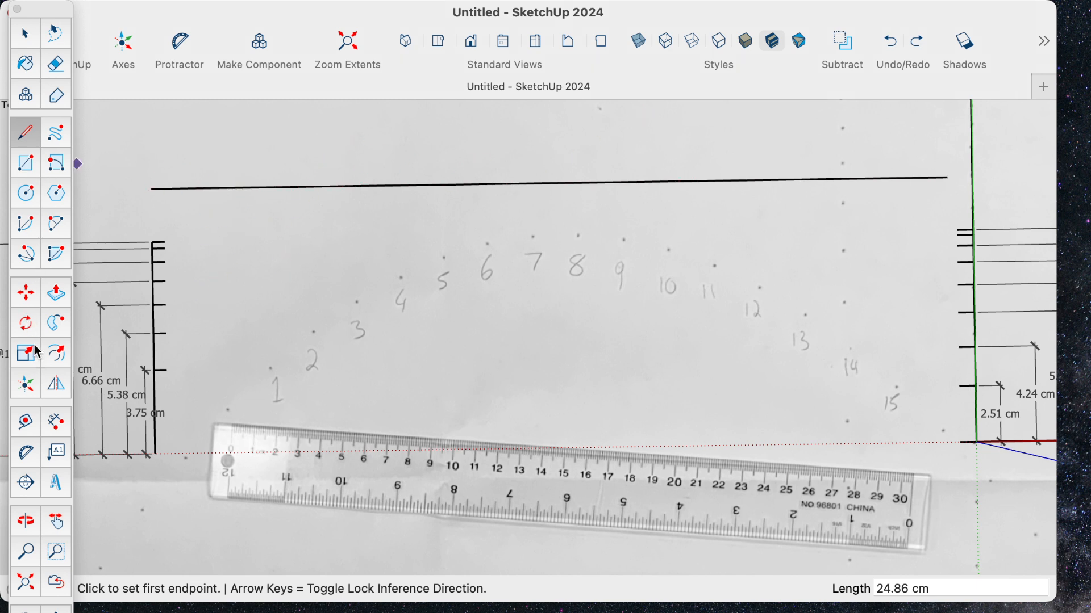
# - Extend the left vertical reference line about 2.37 cm up to the horizontal line and place a parallel guide through point 1, about 5.20 cm away
pyautogui.click(153, 242)
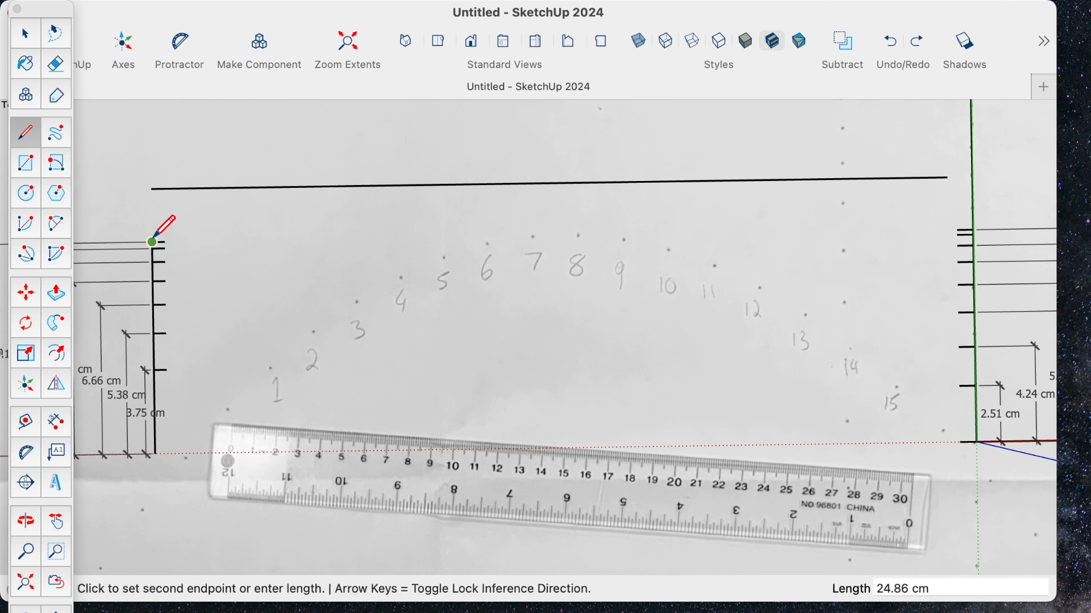
pyautogui.click(152, 189)
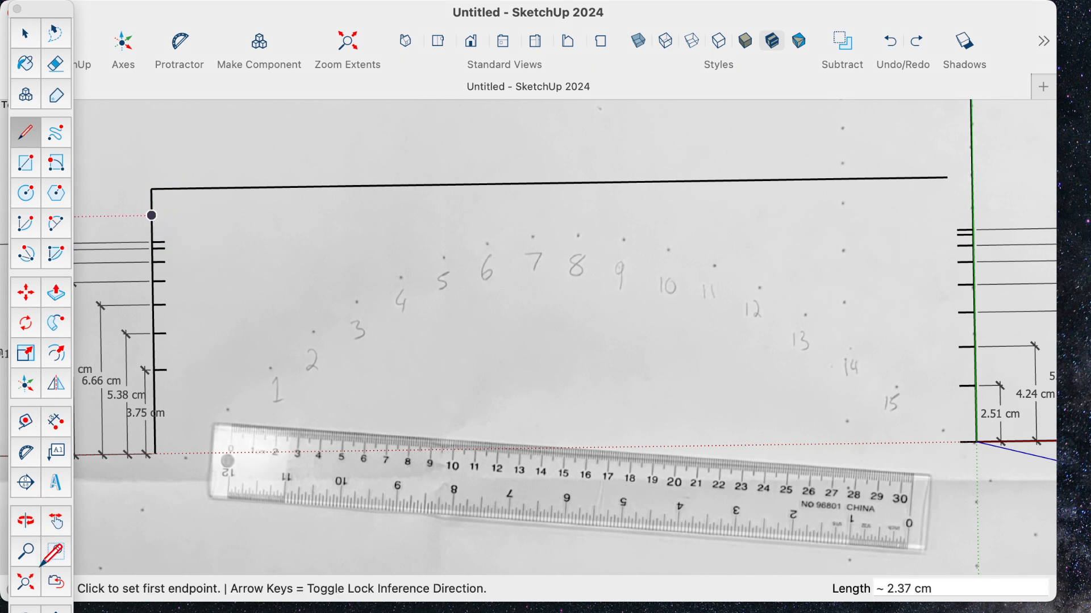
pyautogui.click(25, 421)
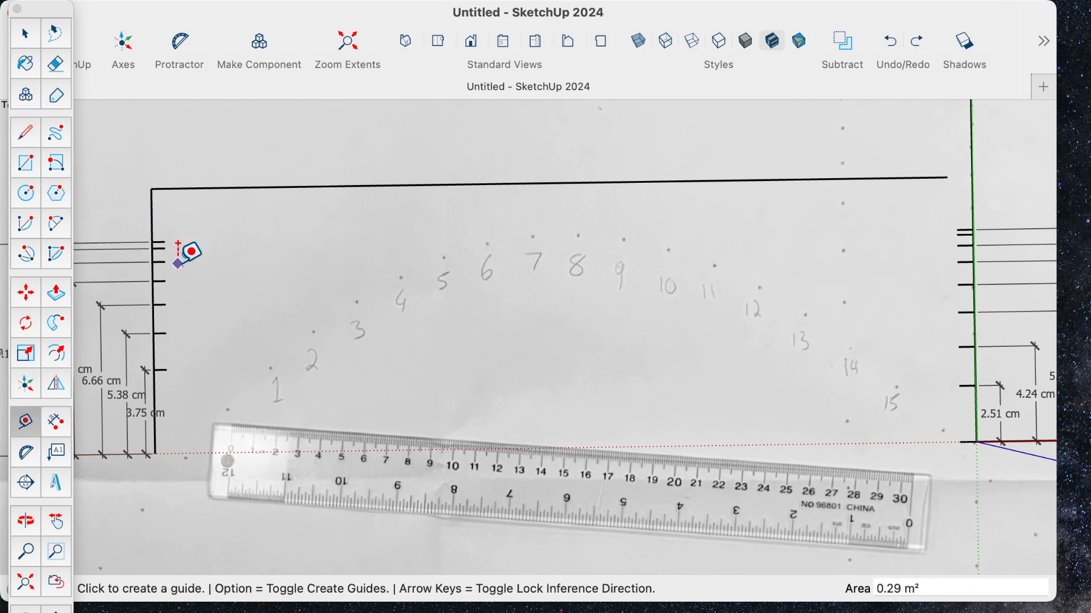
pyautogui.click(152, 200)
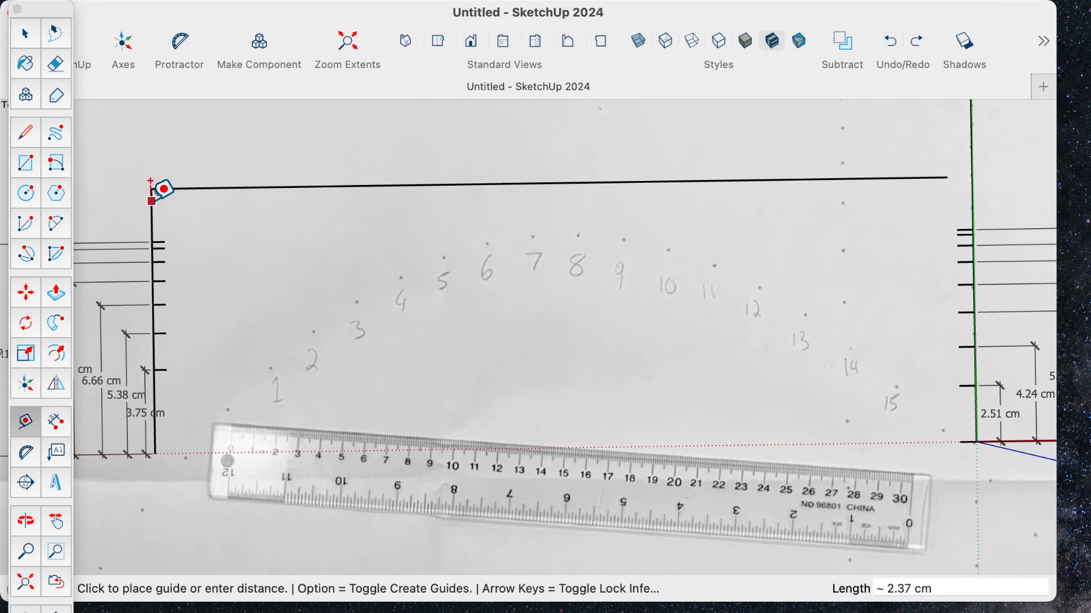
pyautogui.click(271, 340)
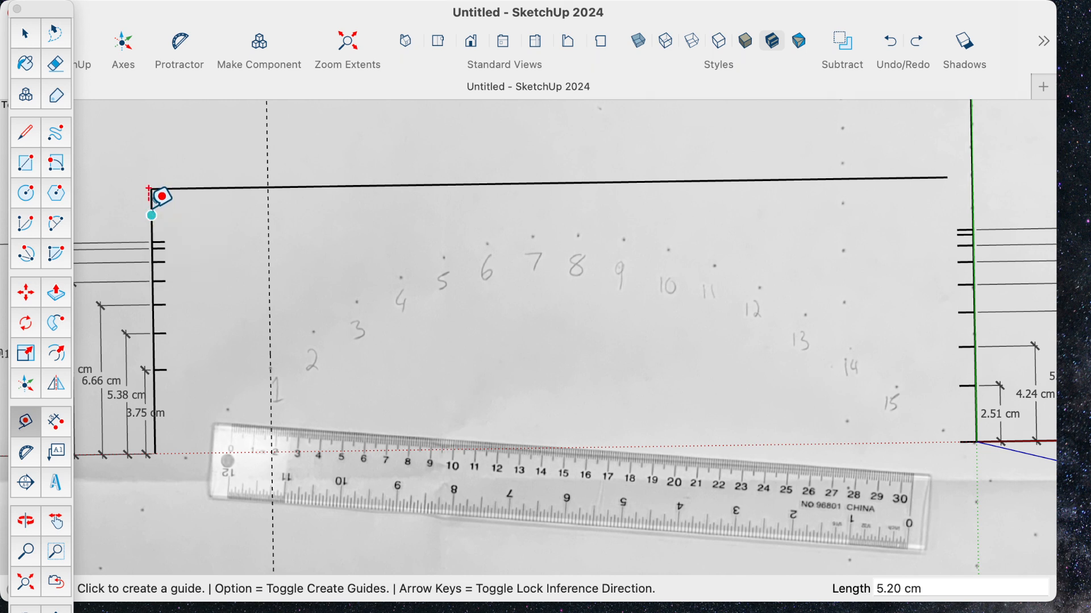
# - Place vertical guides through point 2, about 7.16 cm from the left vertical line, and point 3, about 27.55 cm from the green axis line
pyautogui.click(152, 201)
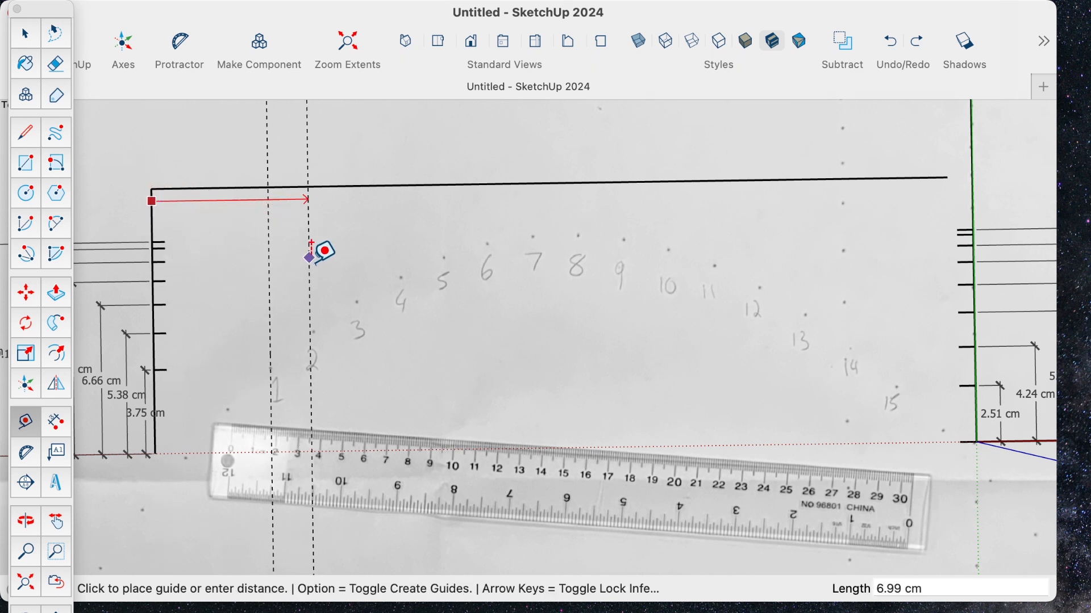
pyautogui.click(314, 289)
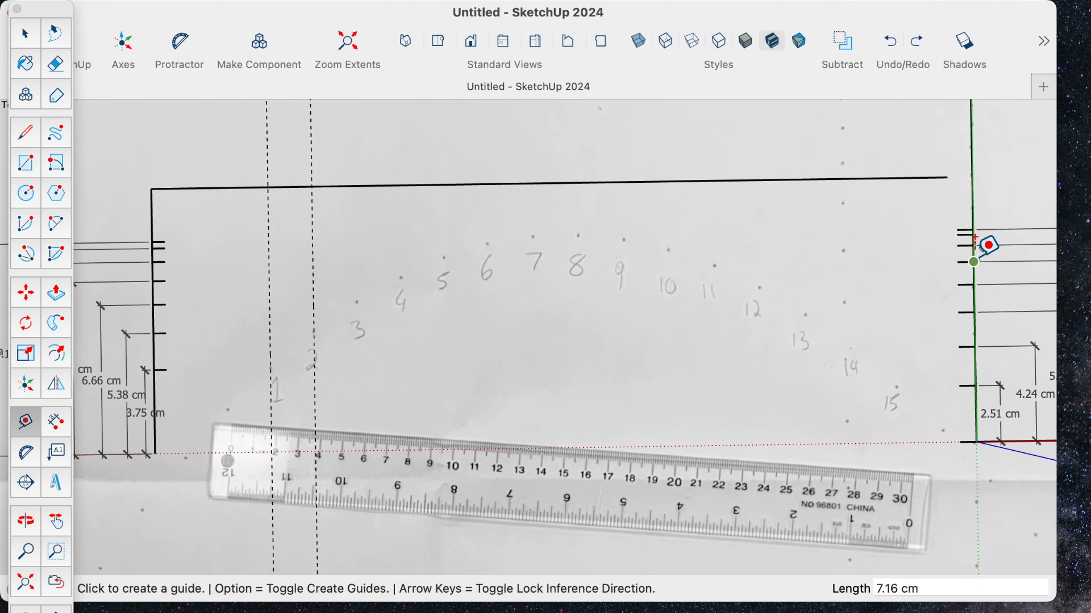
pyautogui.click(973, 208)
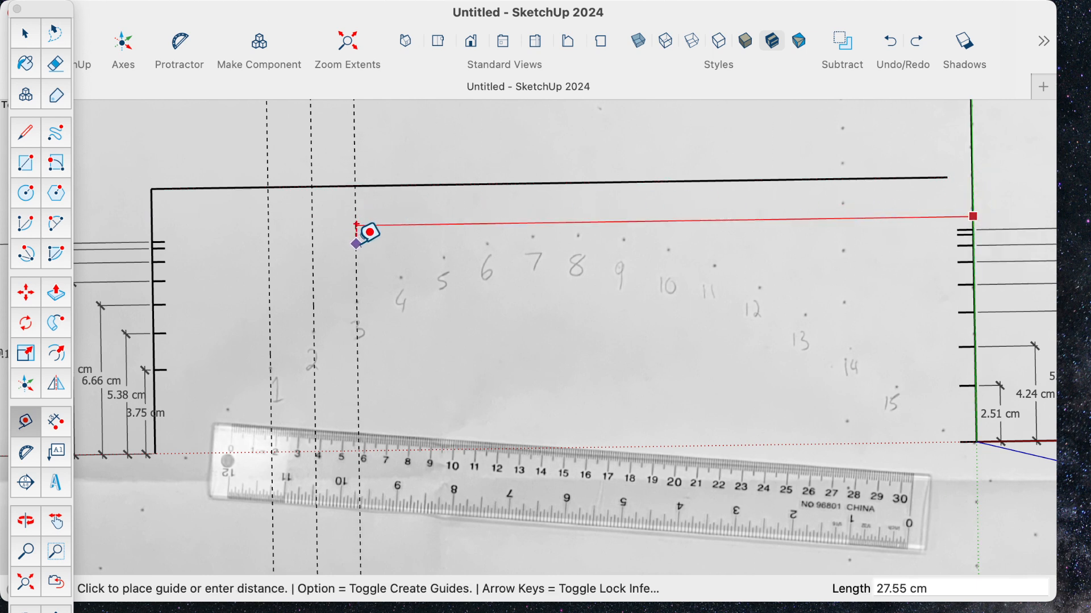
pyautogui.click(358, 227)
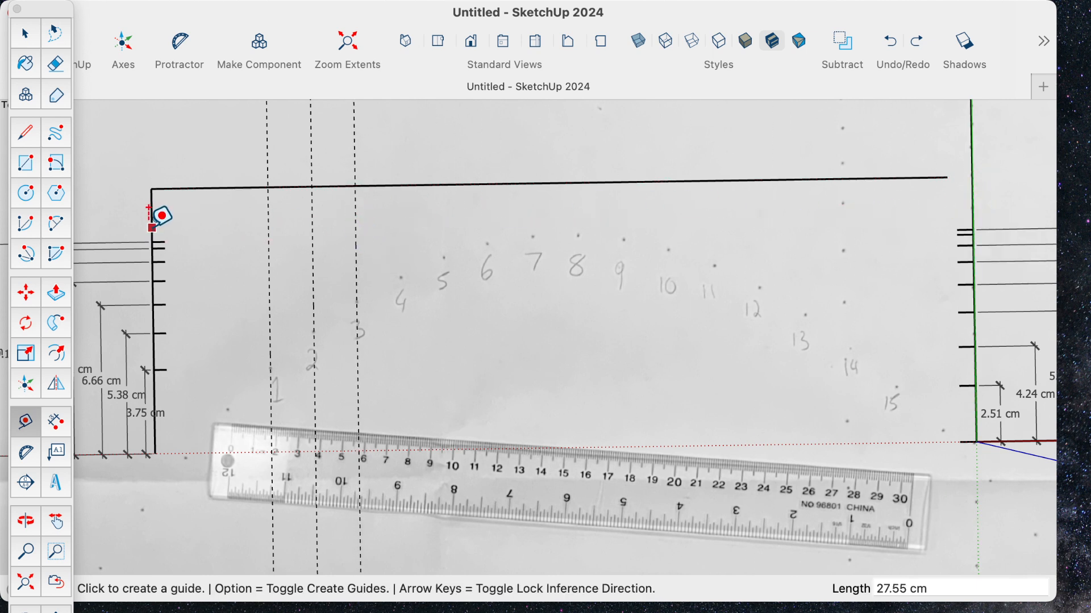
# - Place vertical guides through points 4 and 5, about 11.10 cm and 12.98 cm from the left vertical line
pyautogui.click(148, 210)
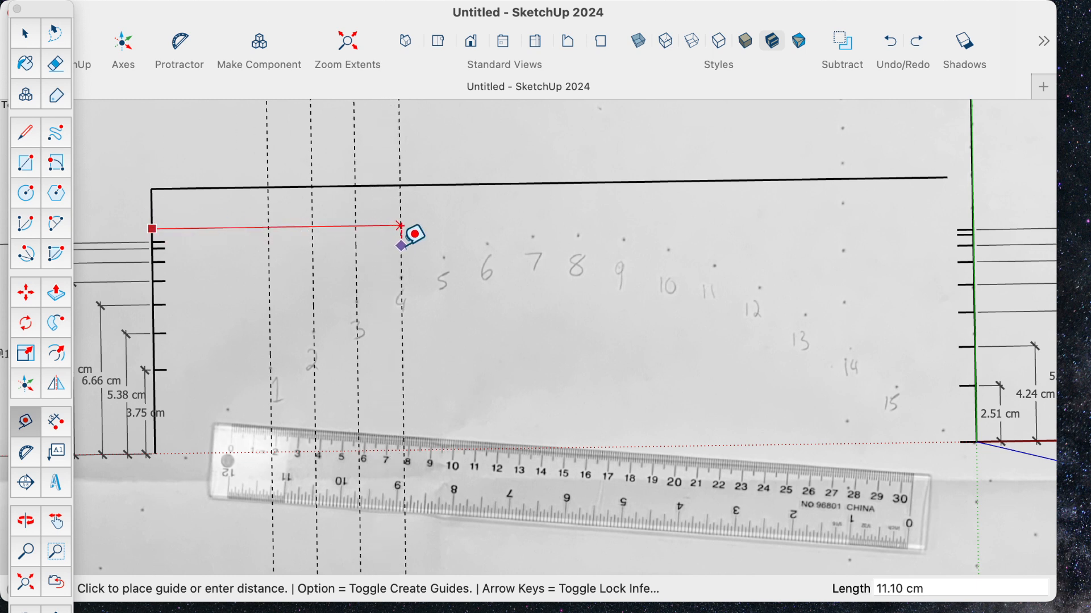
pyautogui.click(400, 226)
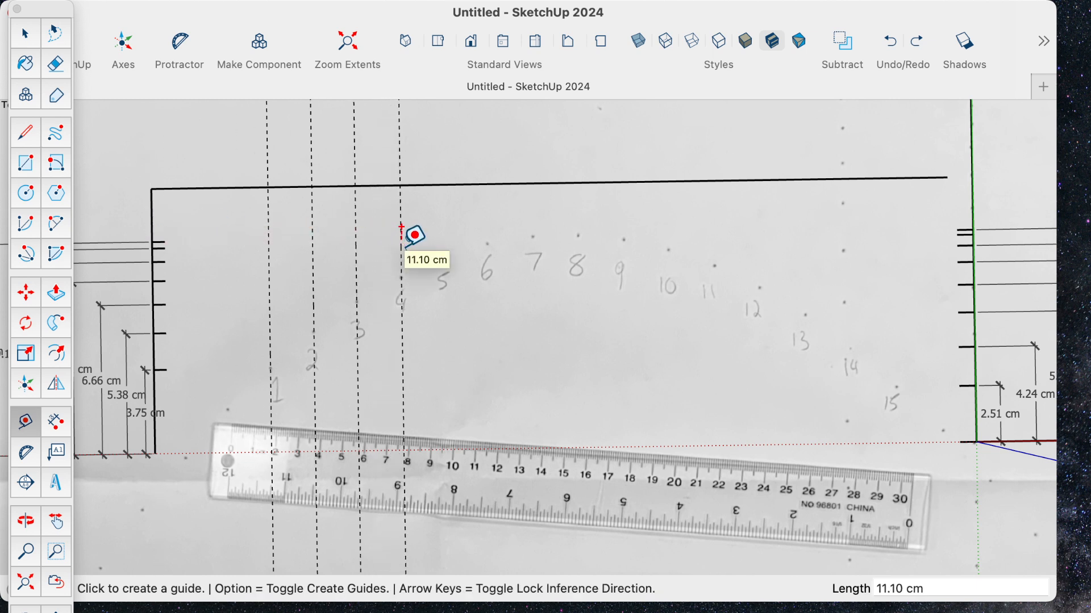
pyautogui.click(152, 200)
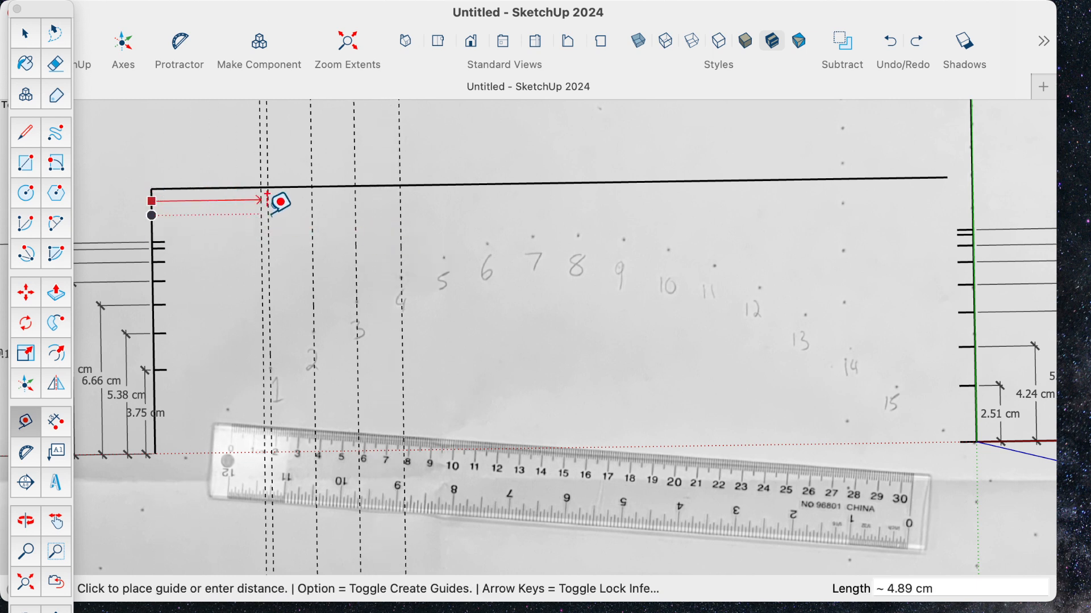
pyautogui.click(445, 210)
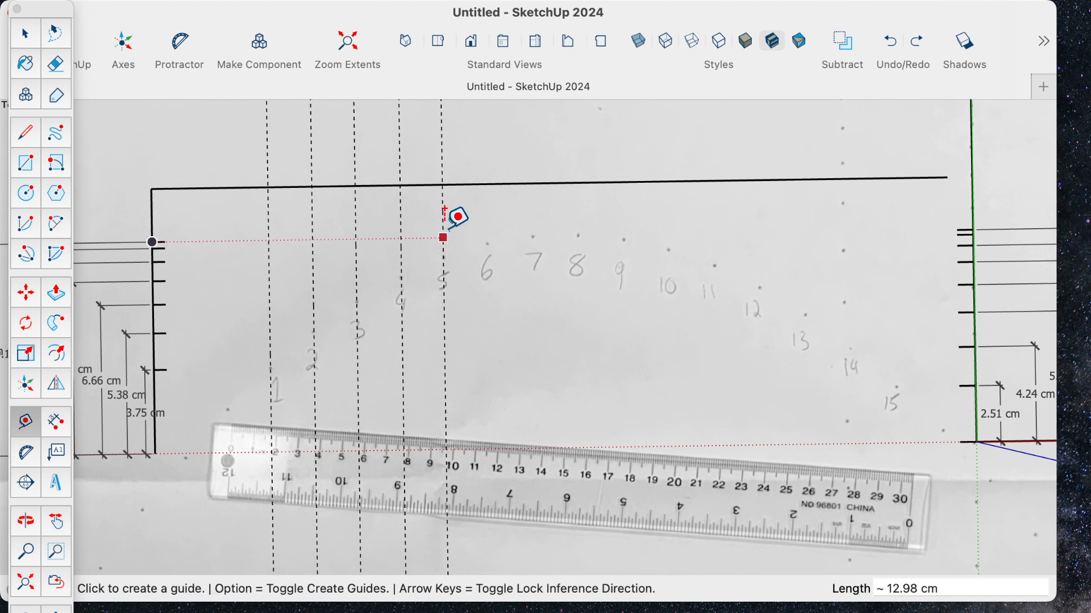
# - Place vertical guides through points 6, 7 and 8, about 14.97 cm, 17.02 cm and 19.04 cm from the left vertical line
pyautogui.click(152, 199)
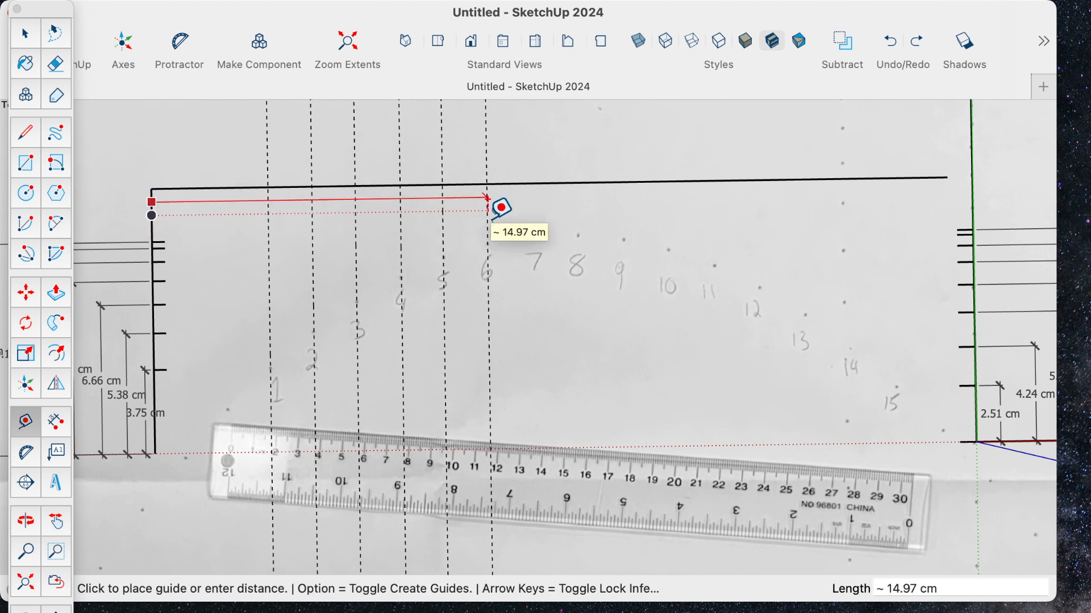
pyautogui.click(488, 201)
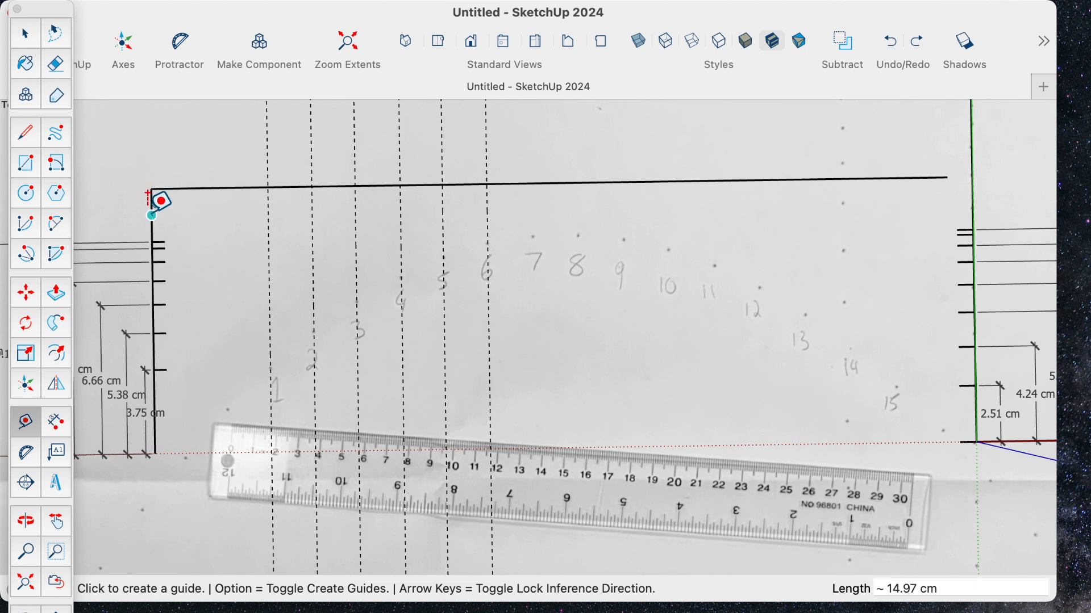
pyautogui.click(151, 215)
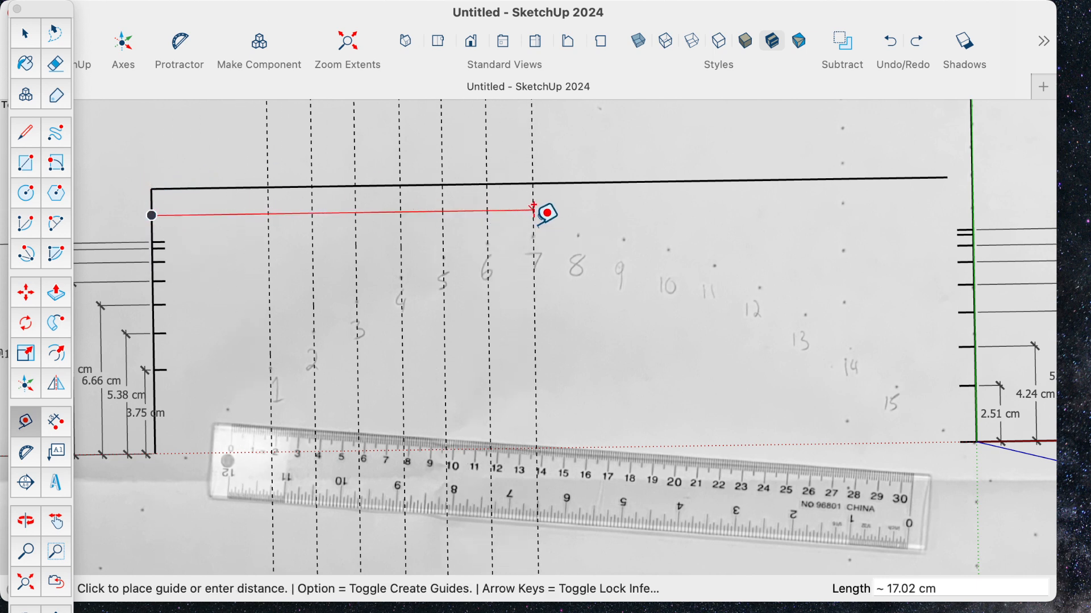
pyautogui.click(533, 210)
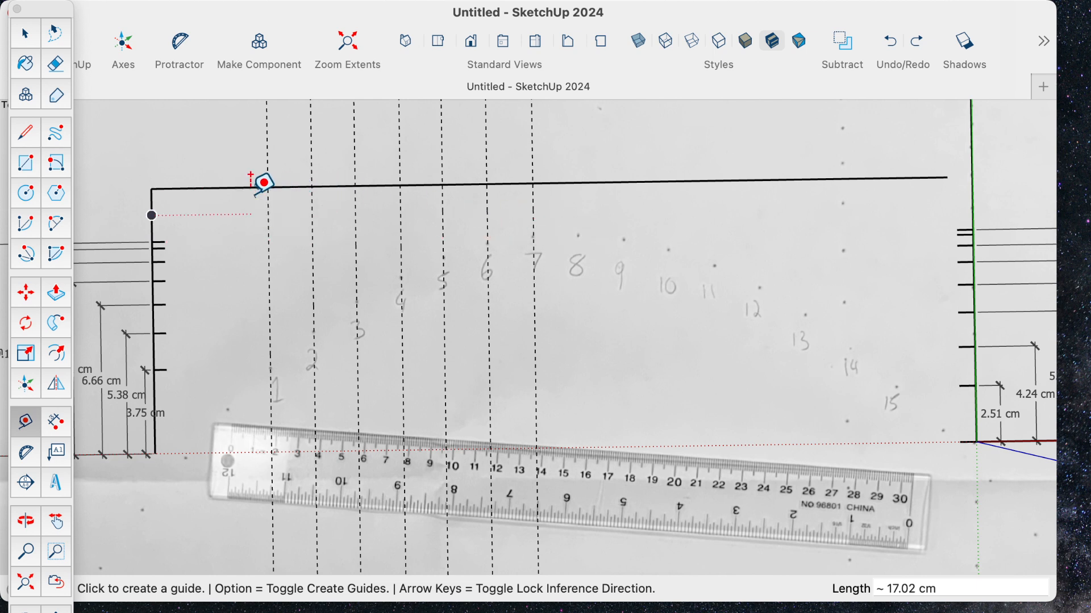
pyautogui.click(152, 202)
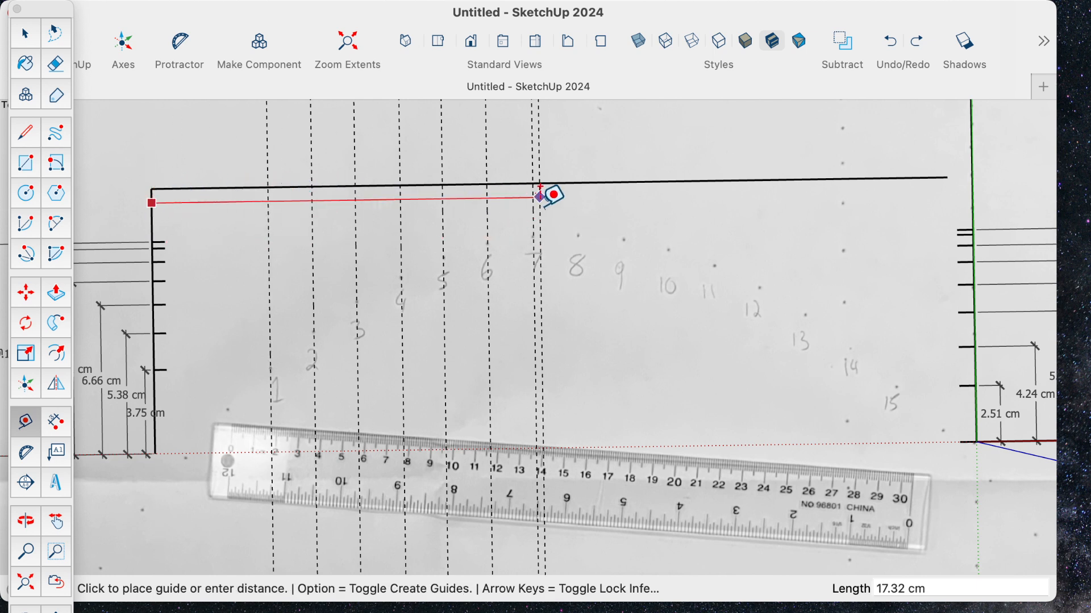
pyautogui.click(578, 190)
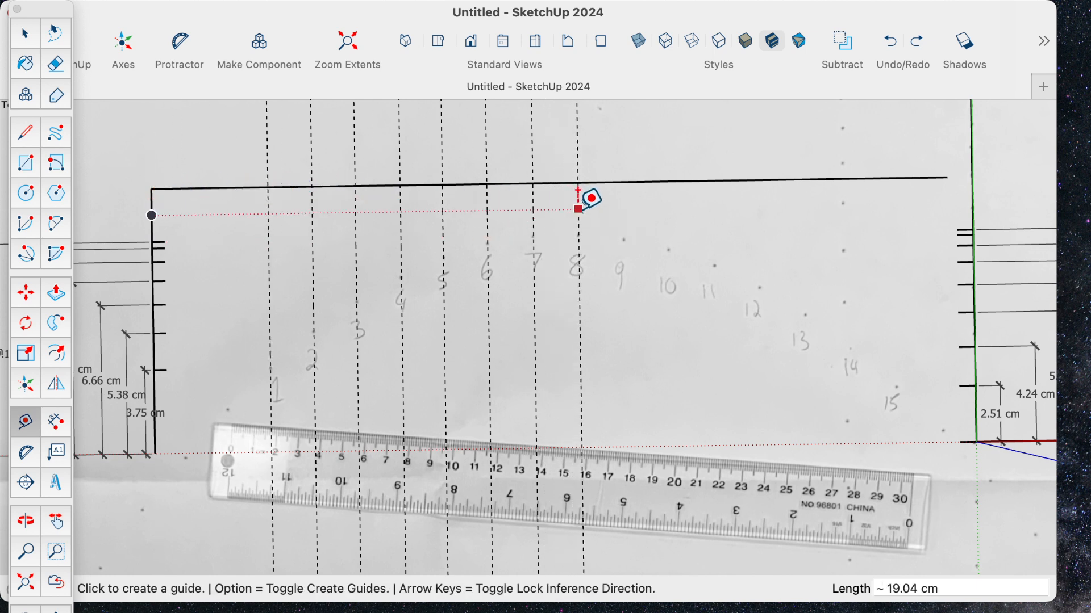
# - Place vertical guides through points 9 and 10, about 21.07 cm and 23.07 cm from the left vertical line
pyautogui.click(152, 216)
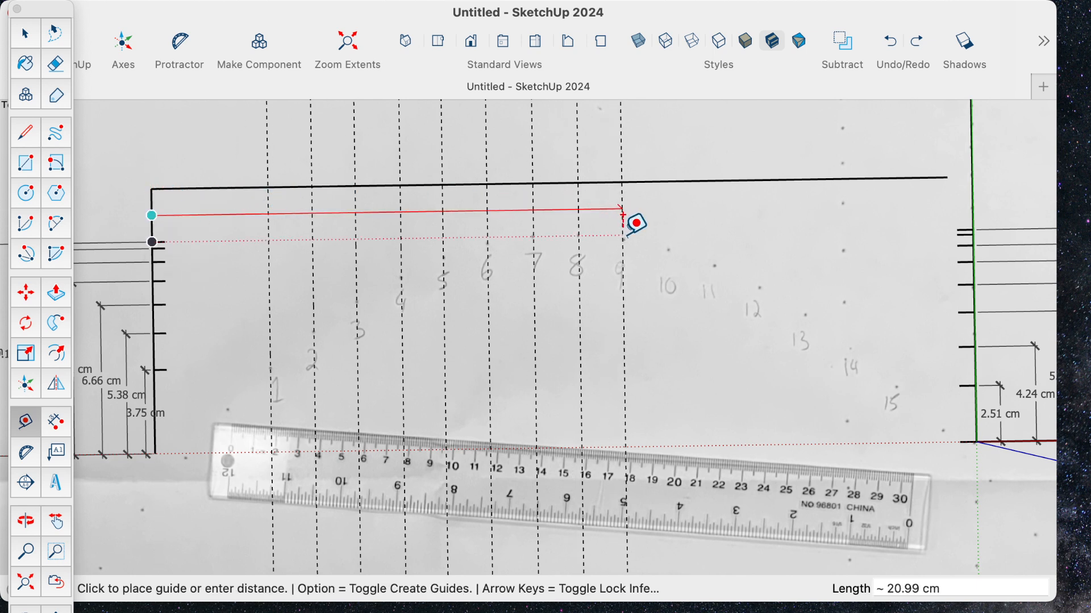
pyautogui.click(625, 216)
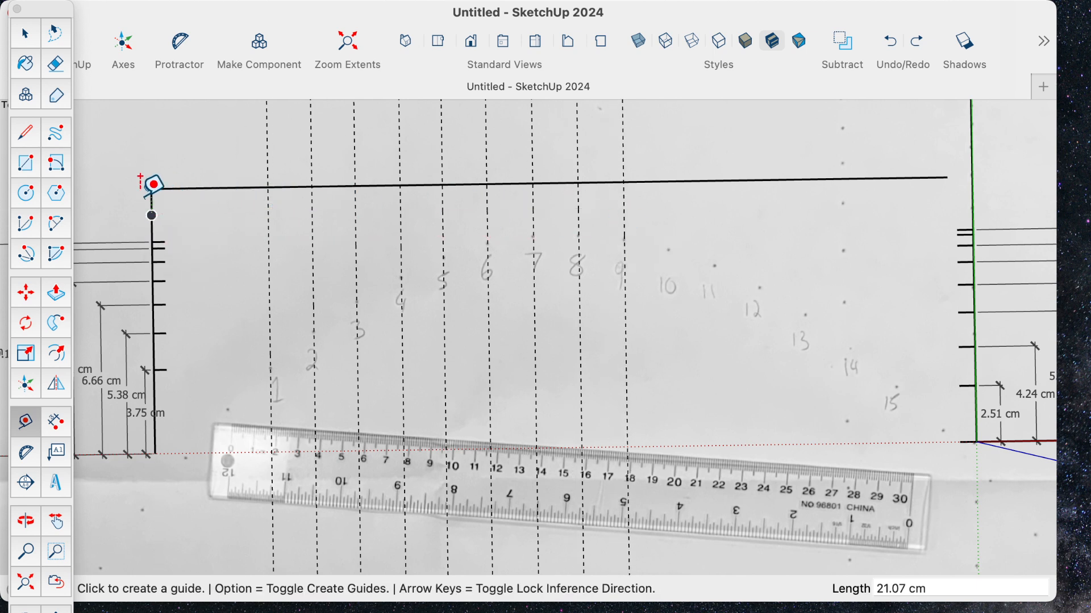
pyautogui.click(151, 201)
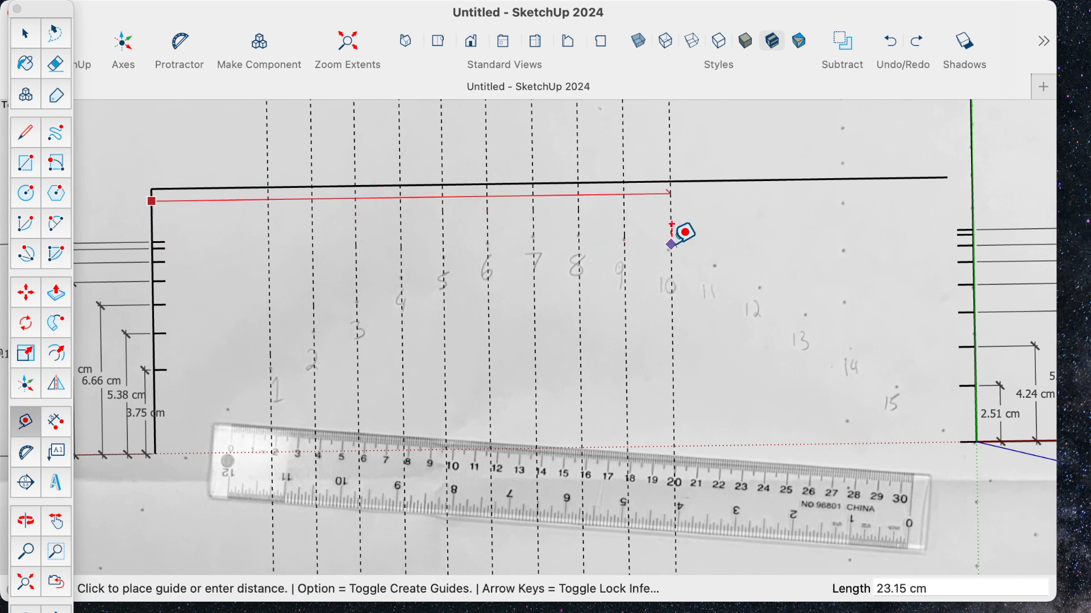
pyautogui.click(671, 245)
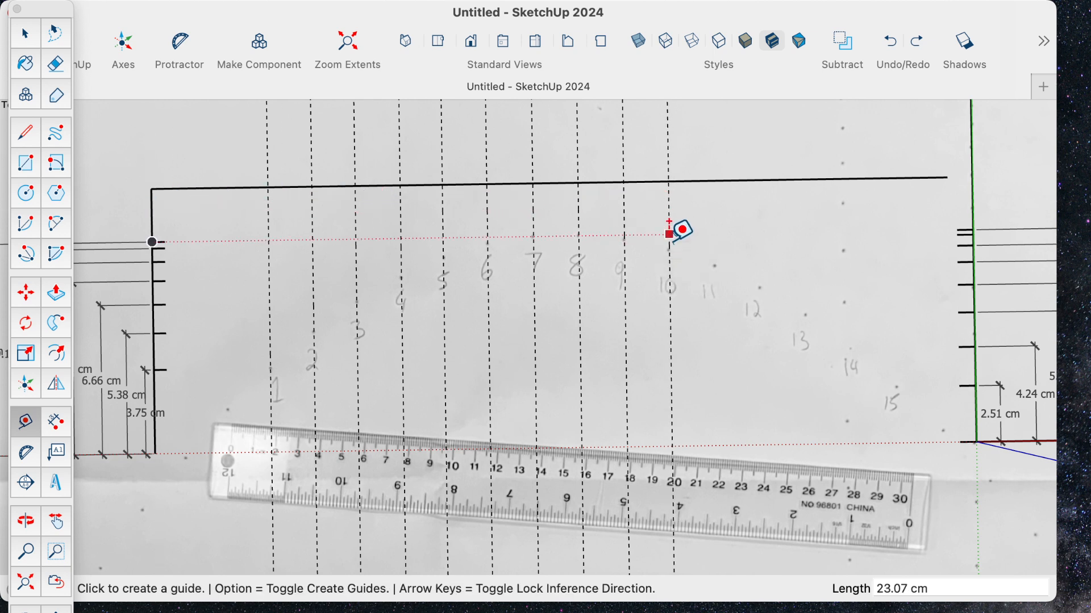
# - Place vertical guides through point 11, about 4.01 cm from the point 9 guide, and point 12, about 2 cm further
pyautogui.click(625, 221)
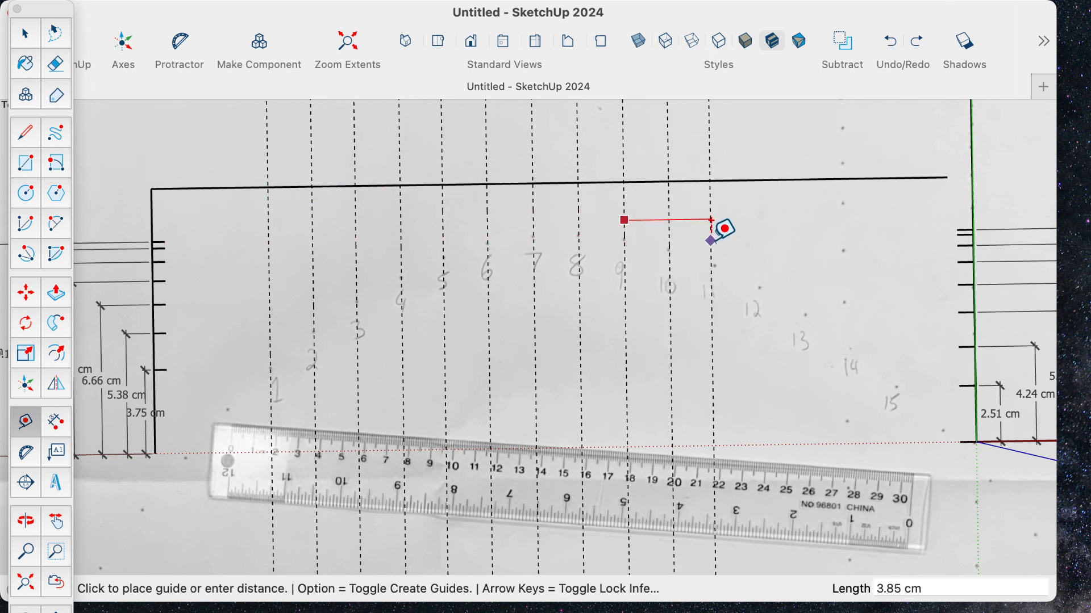
pyautogui.click(715, 222)
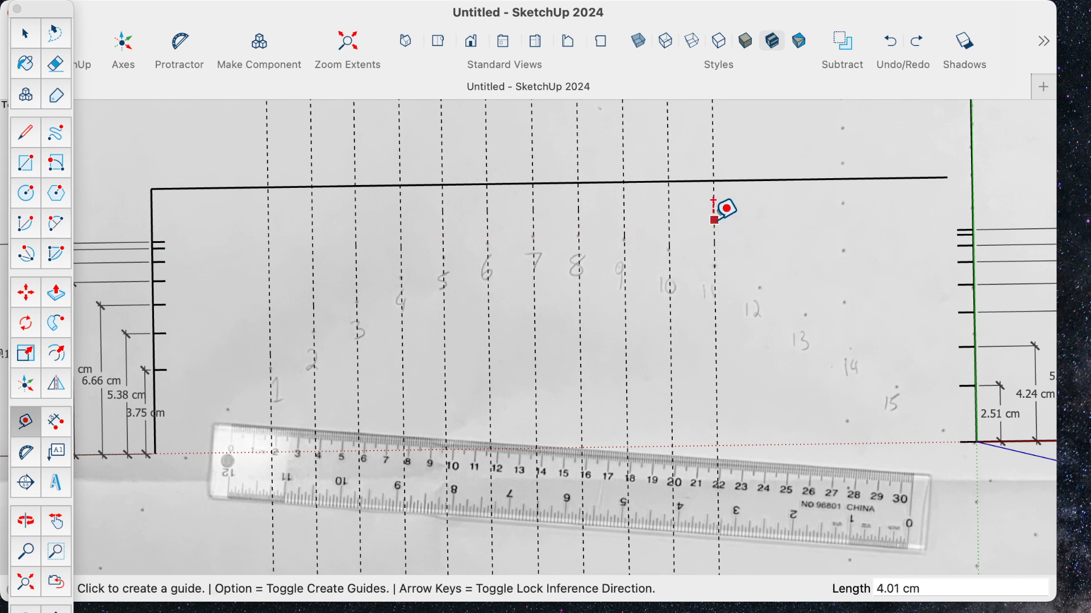
pyautogui.click(715, 220)
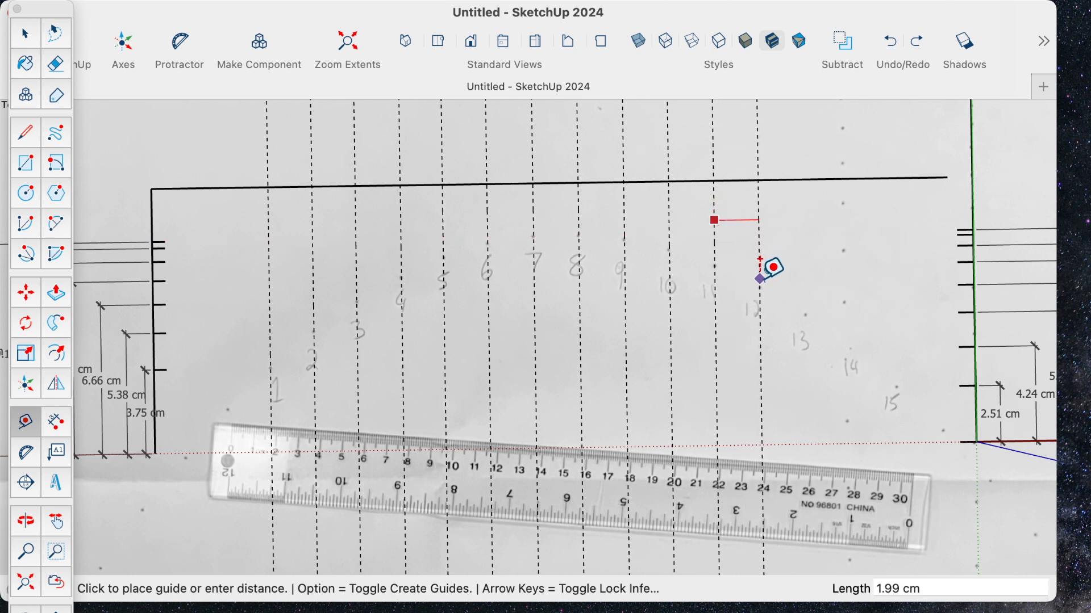
pyautogui.click(760, 267)
pyautogui.click(759, 239)
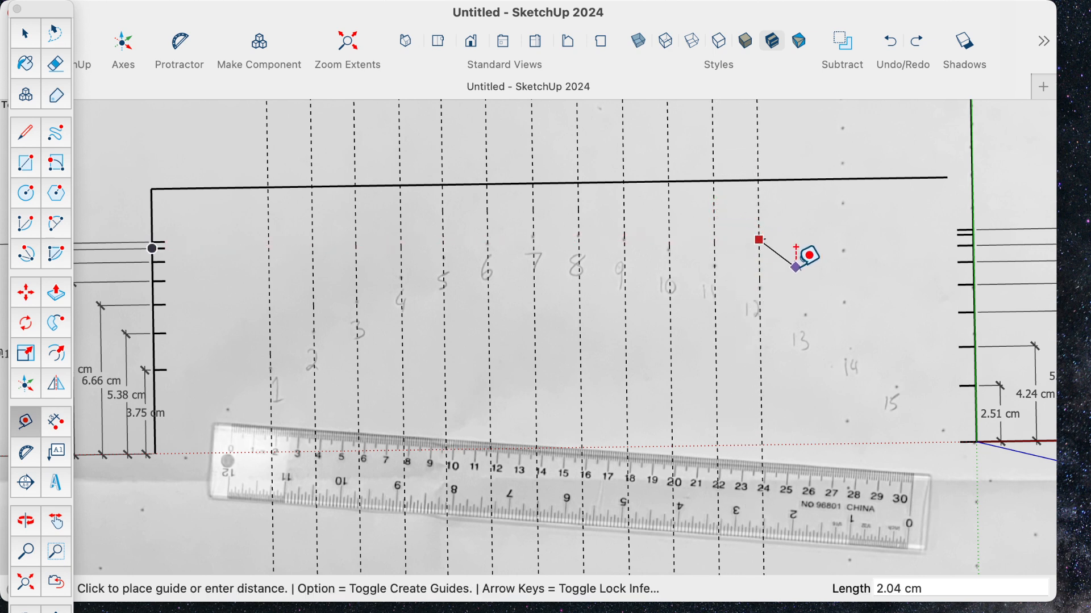
pyautogui.click(808, 296)
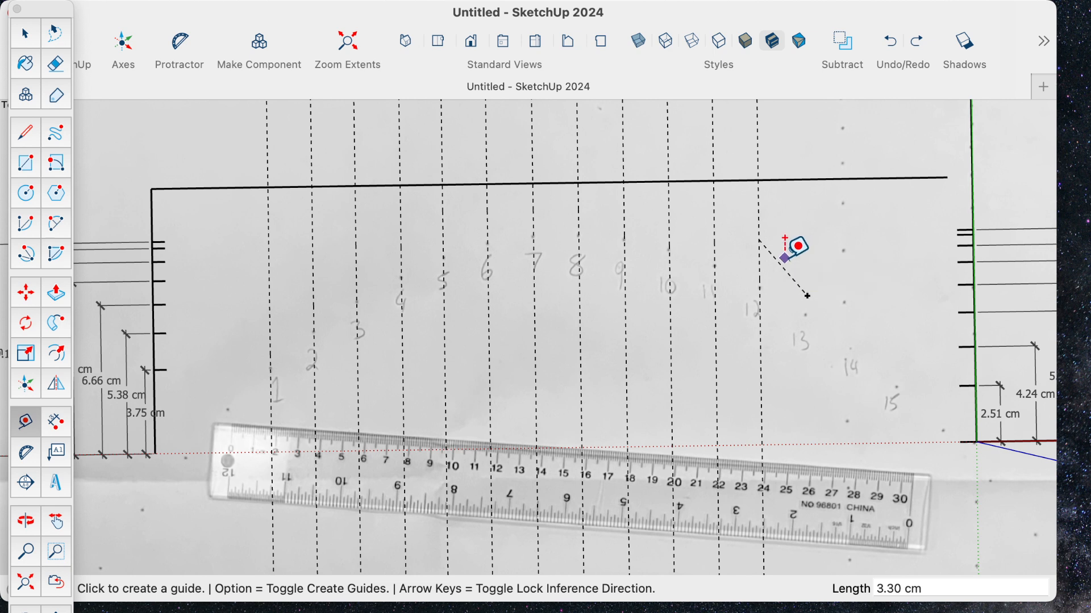
pyautogui.press('Escape')
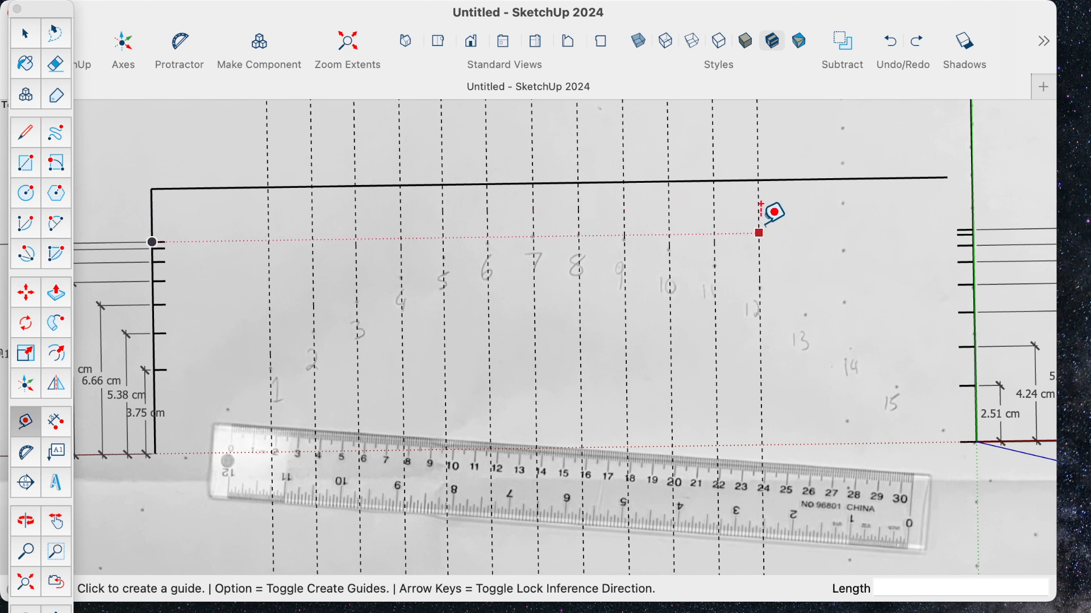
pyautogui.click(760, 233)
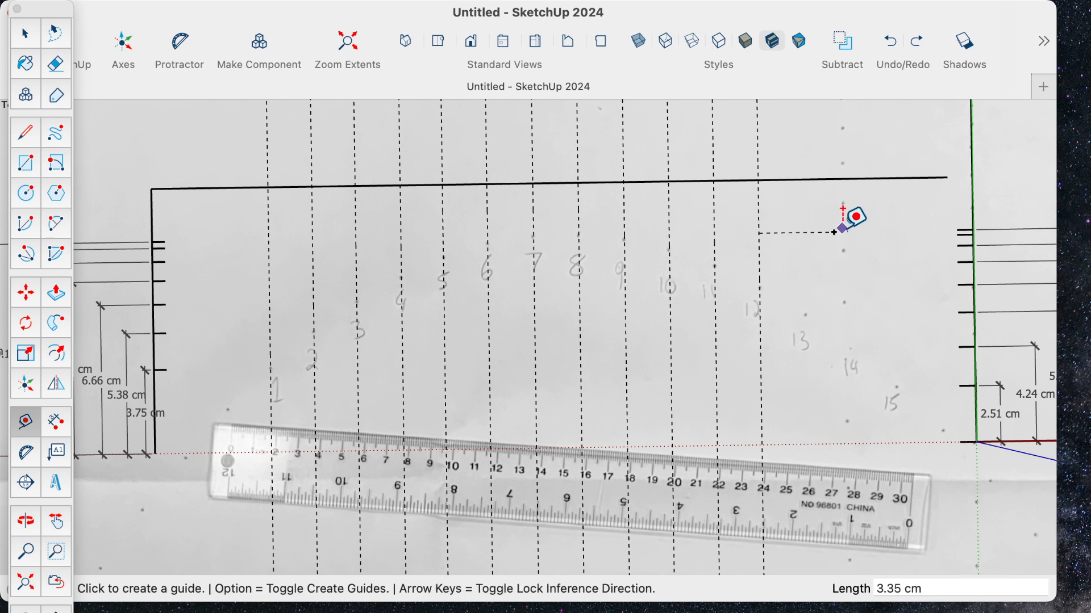
pyautogui.click(842, 232)
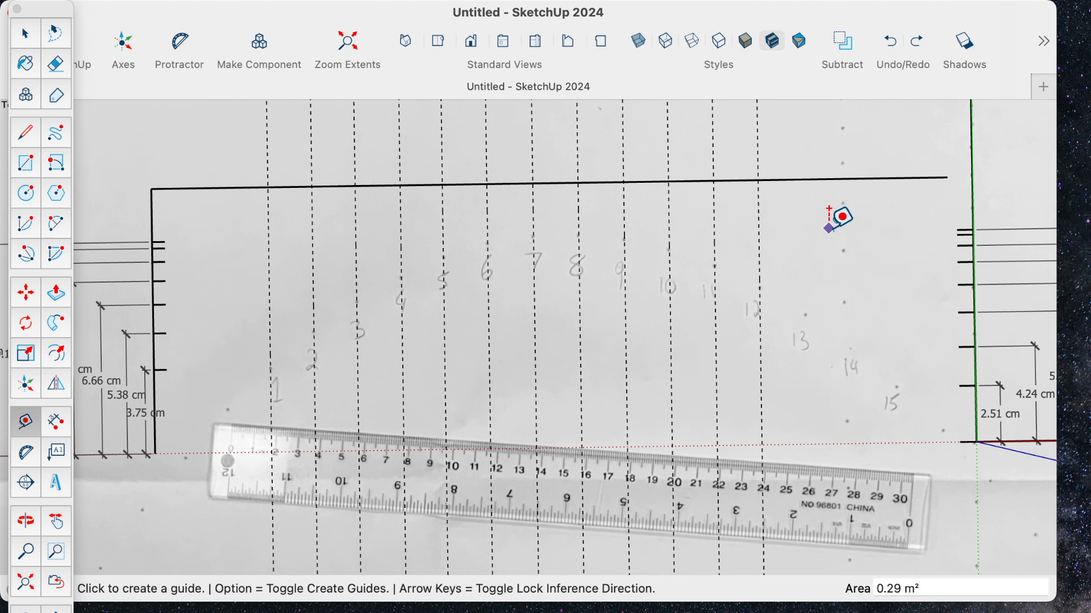
# - Place vertical guides through points 13 and 14, about 29.11 cm and 31.13 cm from the left vertical line
pyautogui.click(151, 215)
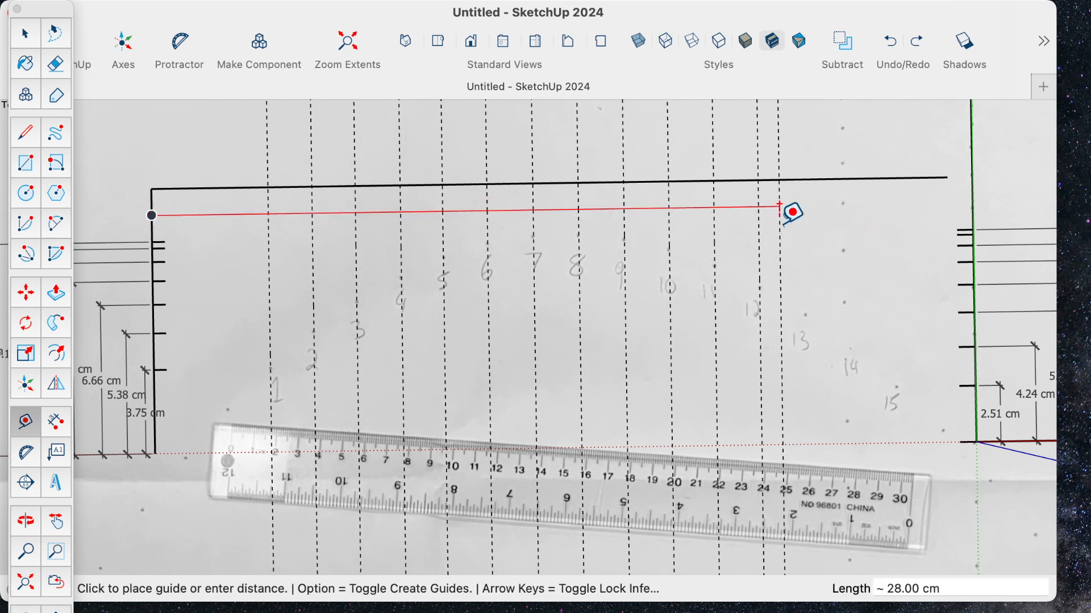
pyautogui.click(806, 265)
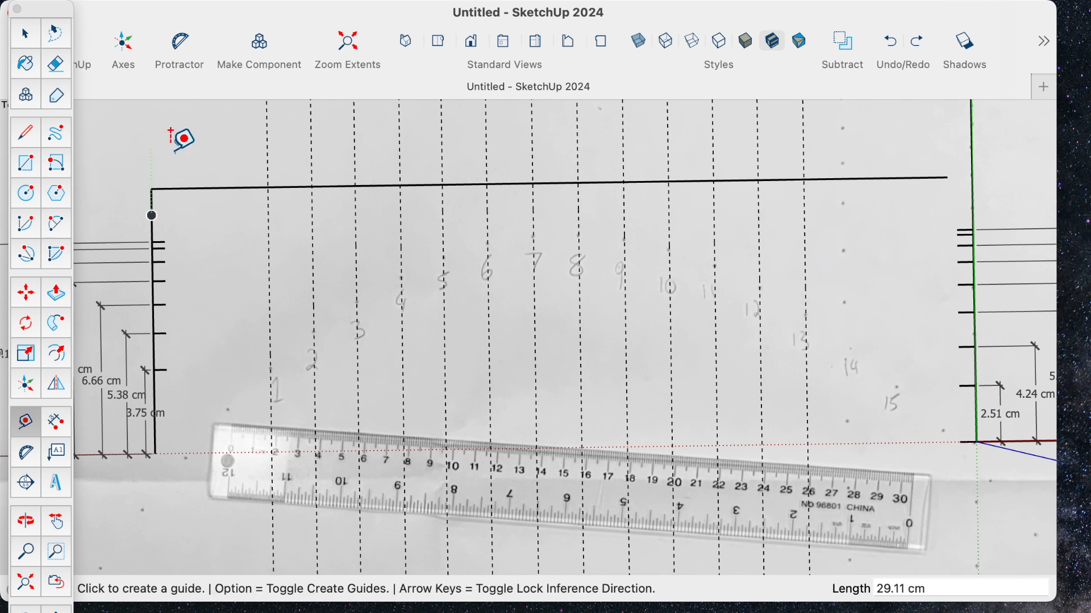
pyautogui.click(152, 214)
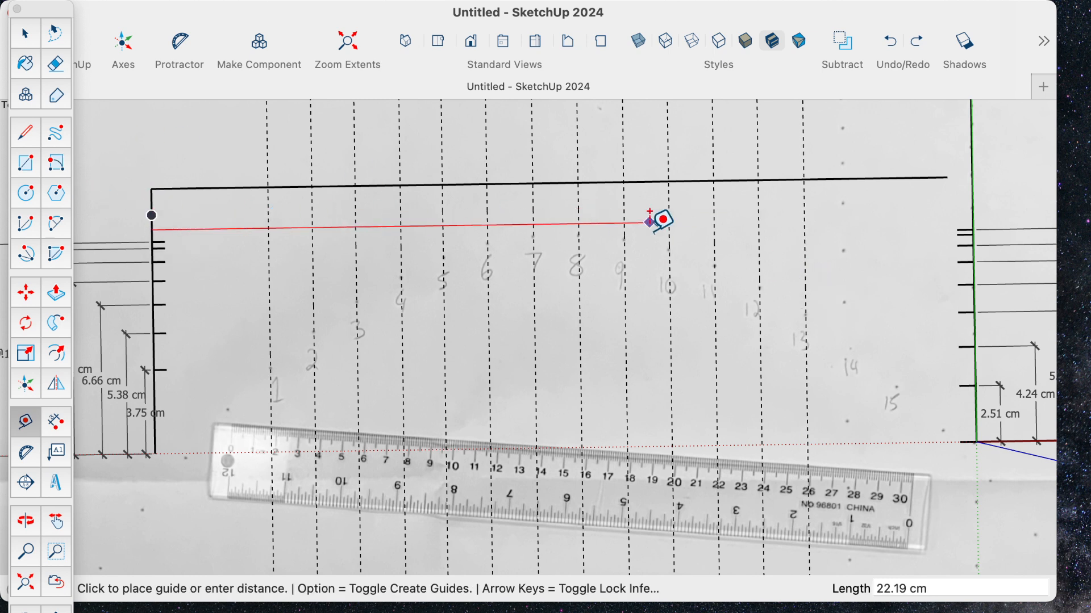
pyautogui.press('Escape')
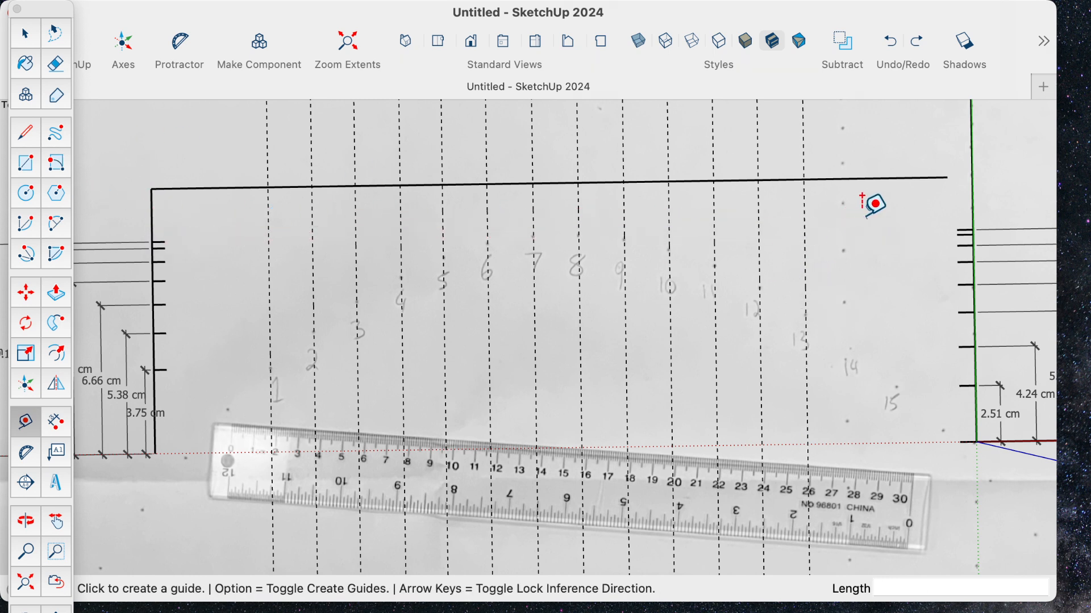
pyautogui.click(152, 216)
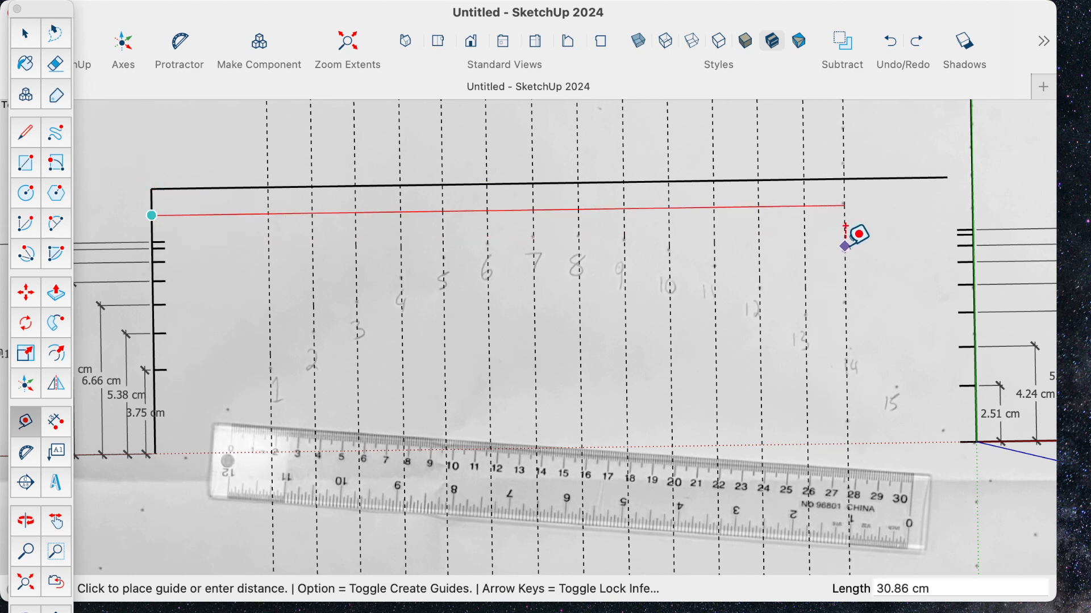
pyautogui.click(852, 344)
# - Move the point 14 guide slightly toward point 13 so that it passes exactly through the dot above the number 14
pyautogui.scroll(5, 858, 341)
pyautogui.scroll(3, 878, 327)
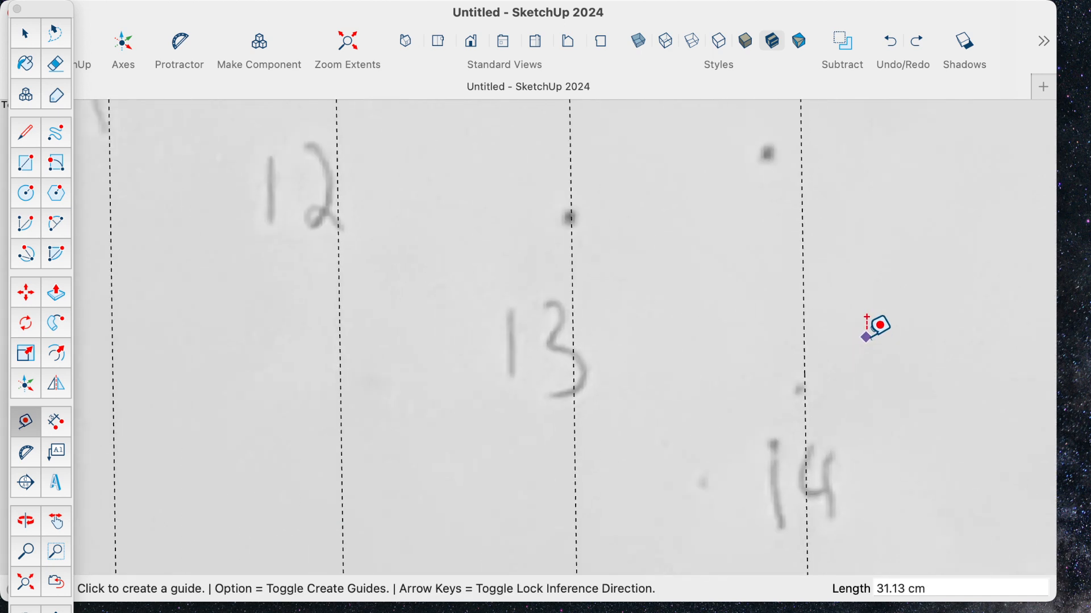
pyautogui.scroll(1, 869, 321)
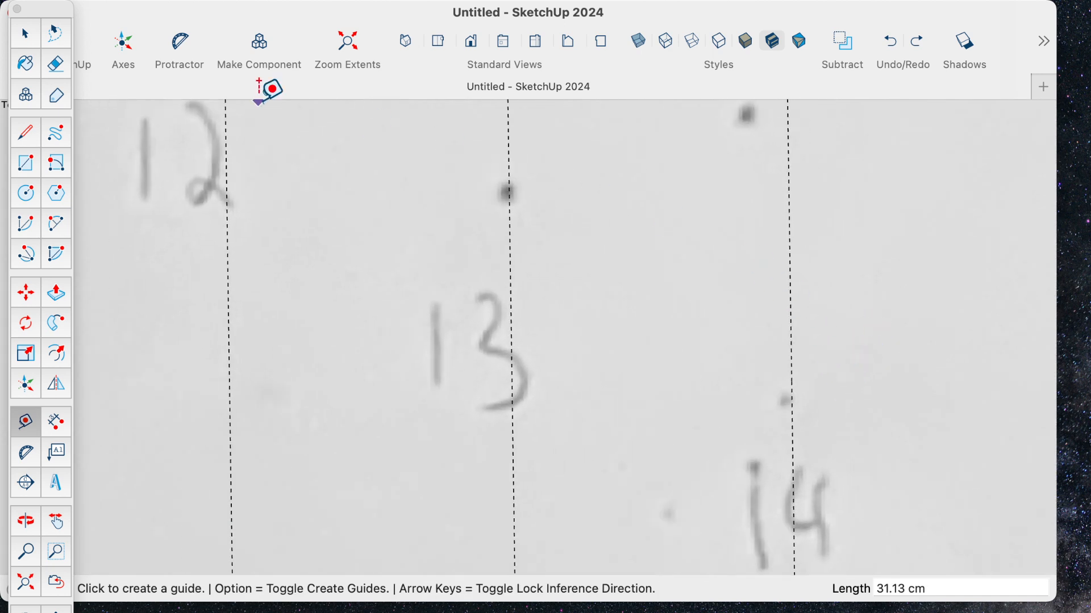
pyautogui.click(26, 35)
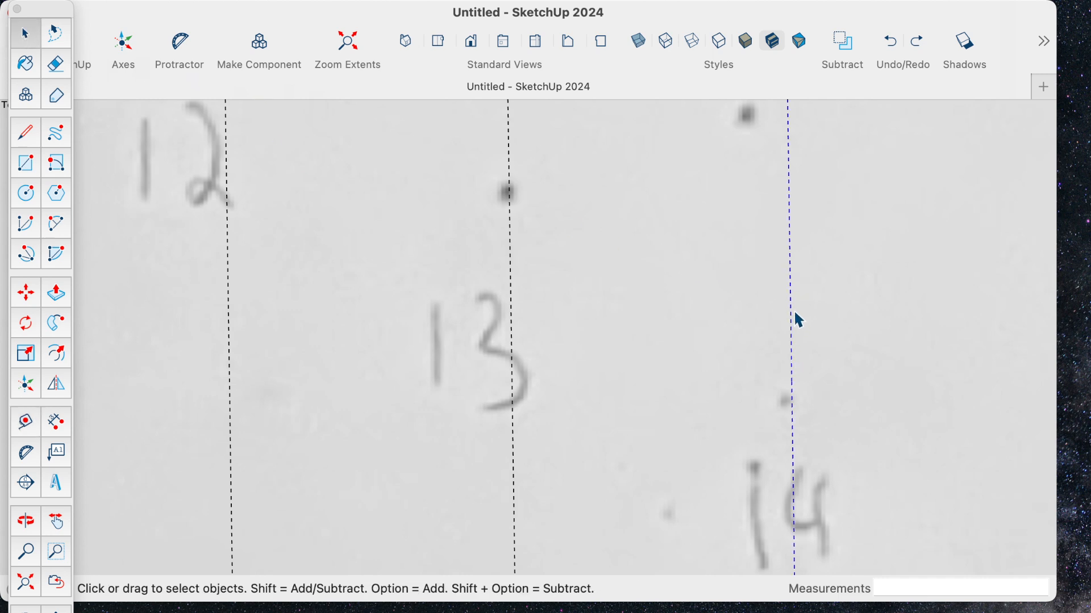
pyautogui.press('m')
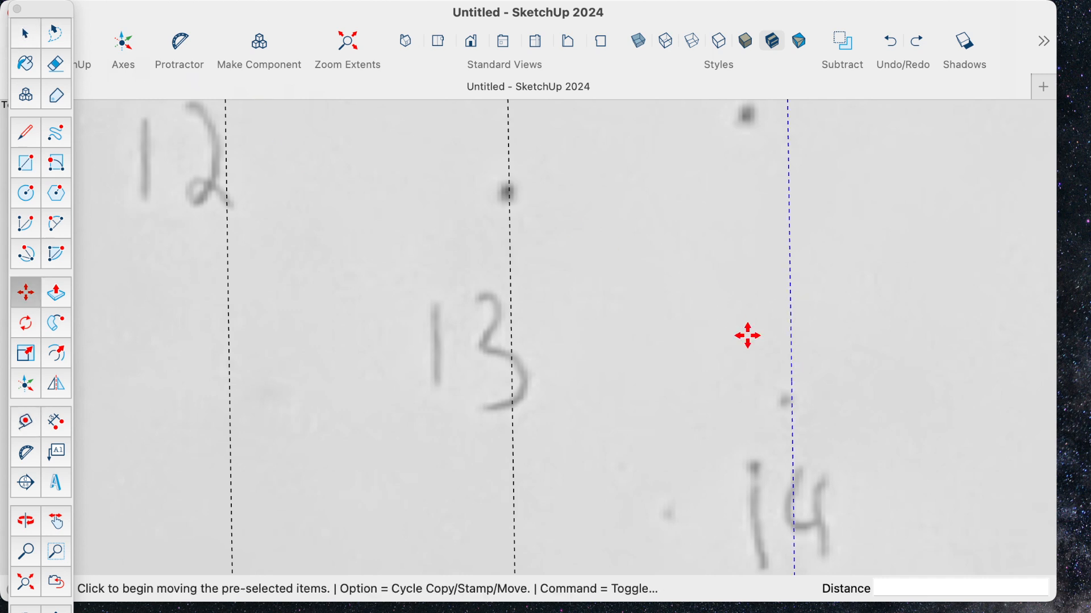
pyautogui.click(790, 363)
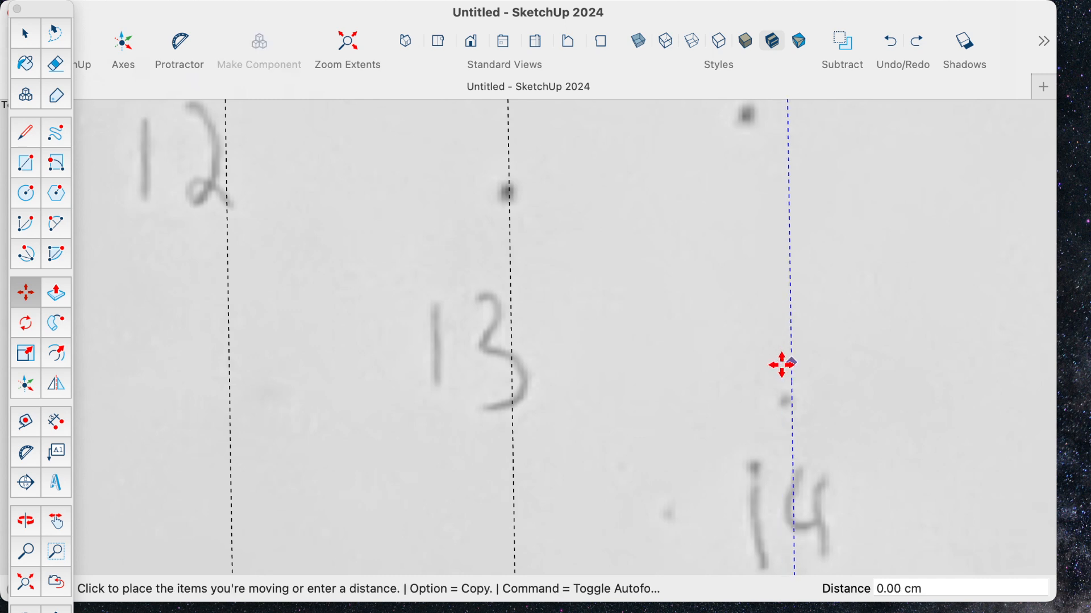
pyautogui.click(712, 359)
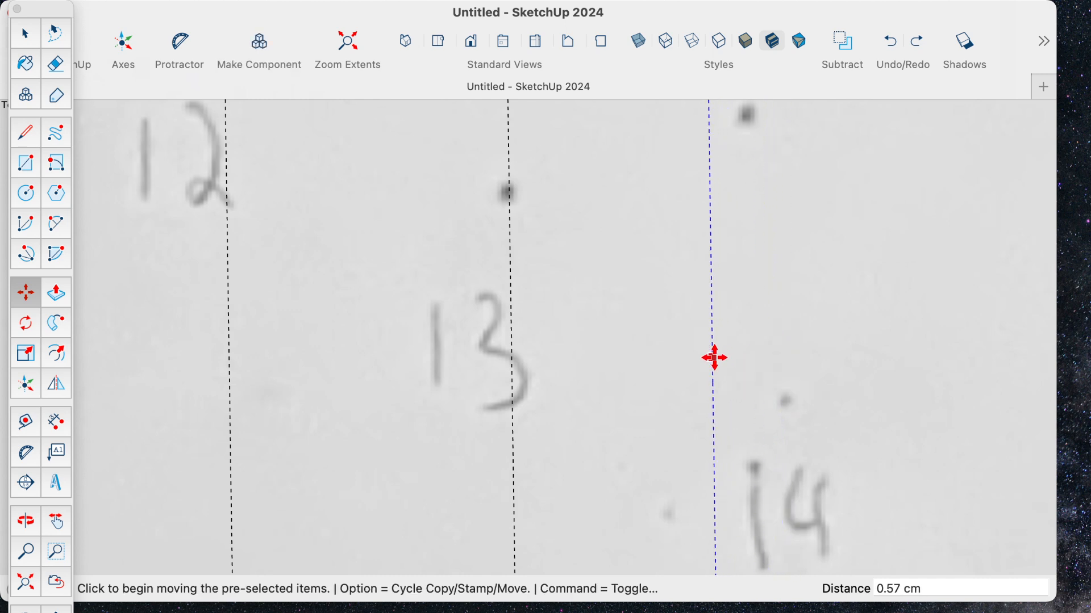
pyautogui.click(717, 360)
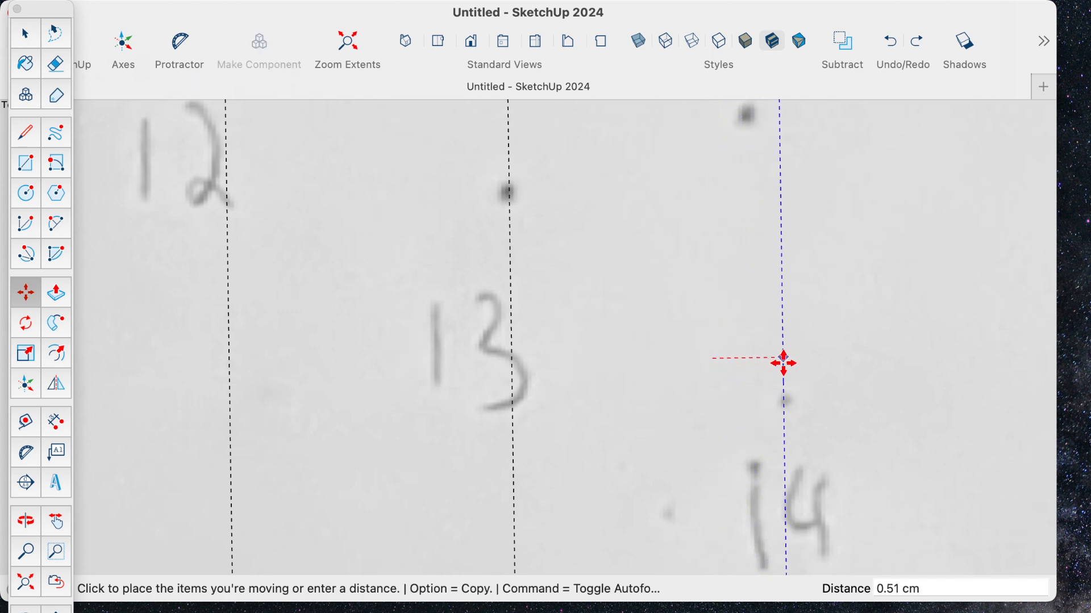
pyautogui.click(784, 363)
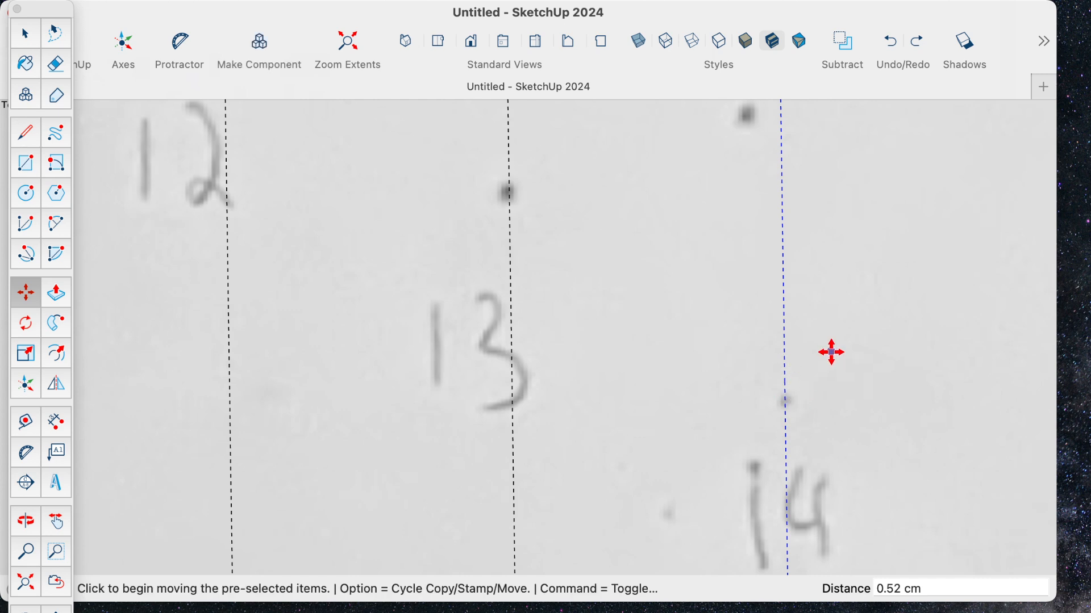
# - Place a vertical guide through point 15, about 4.02 cm from the point 13 guide
pyautogui.scroll(-6, 832, 352)
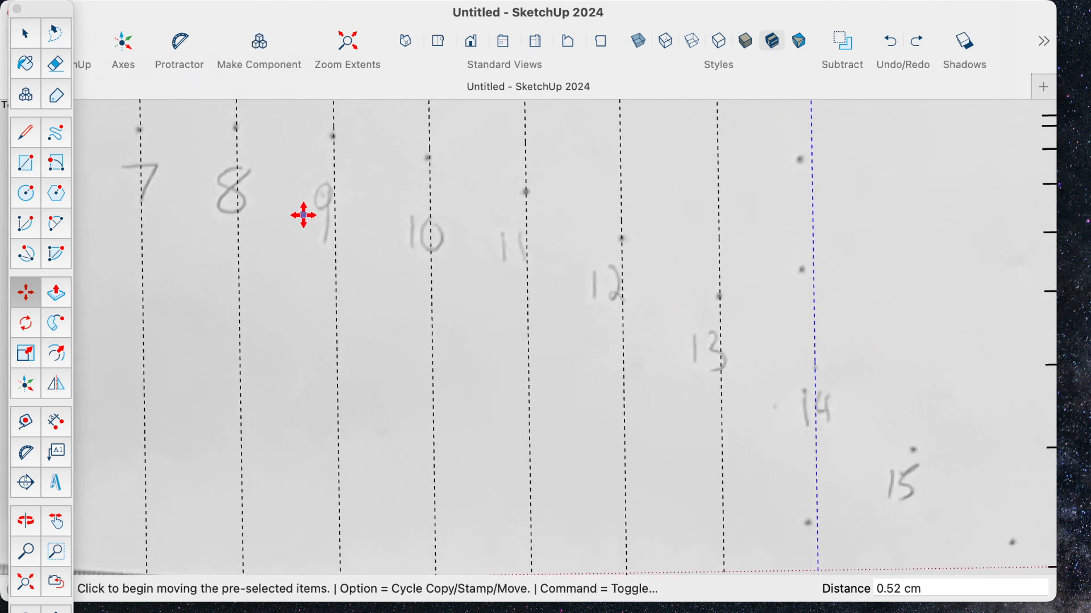
pyautogui.press('t')
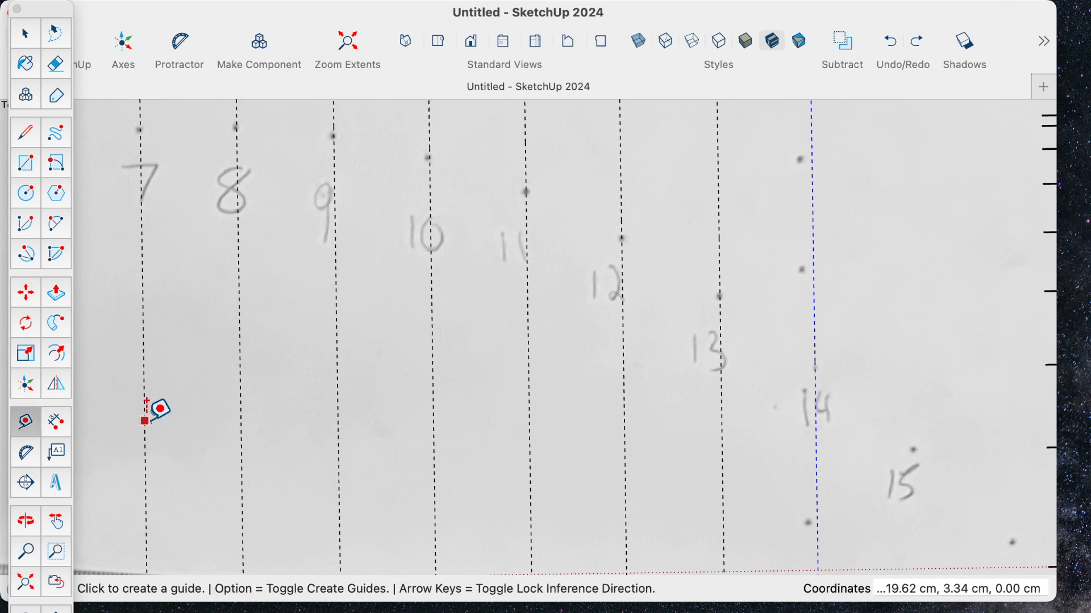
pyautogui.click(722, 402)
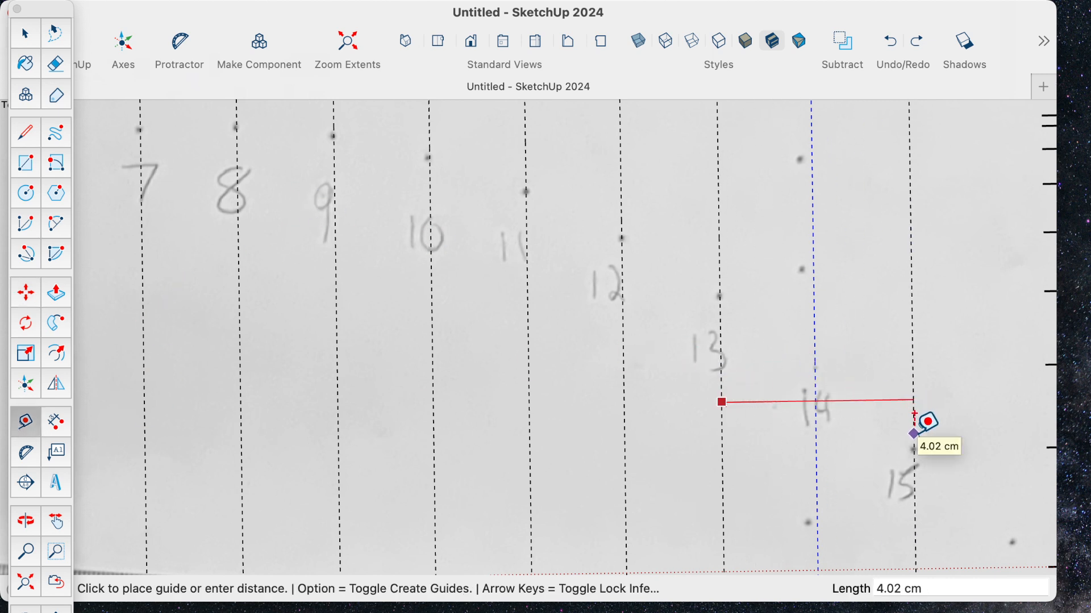
pyautogui.click(916, 401)
pyautogui.scroll(-5, 932, 401)
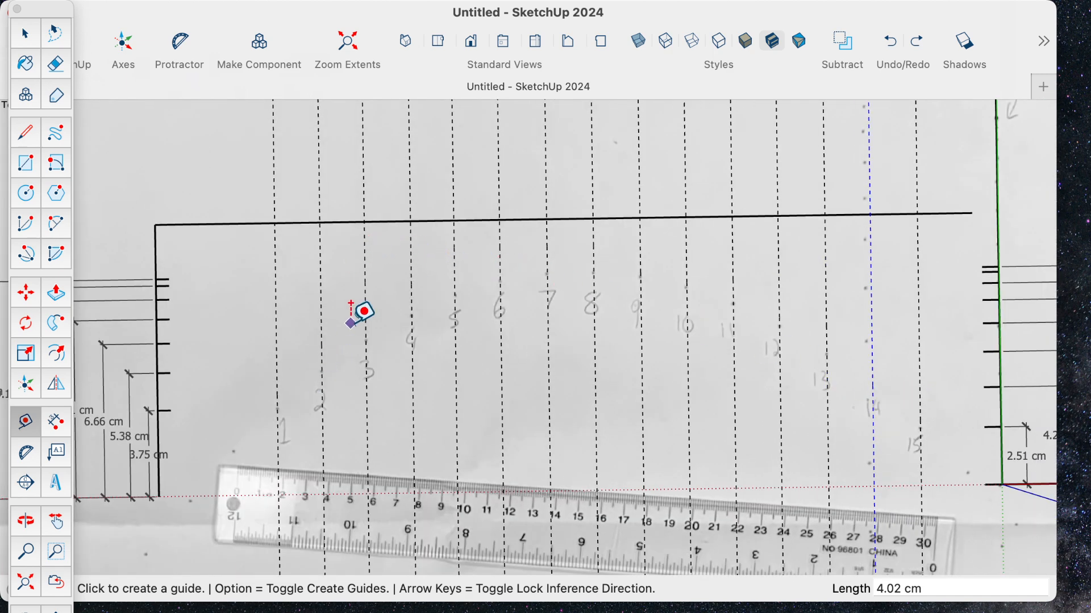
# - Draw a vertical line about 9.96 cm long from just above the ruler's zero mark up to the horizontal line
pyautogui.scroll(-3, 364, 290)
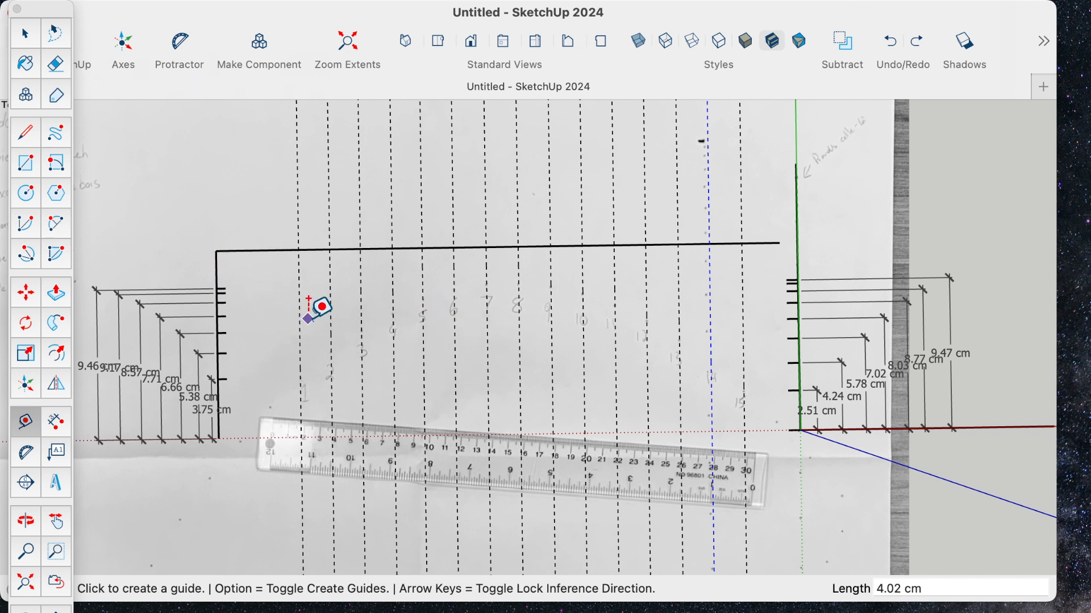
pyautogui.click(27, 134)
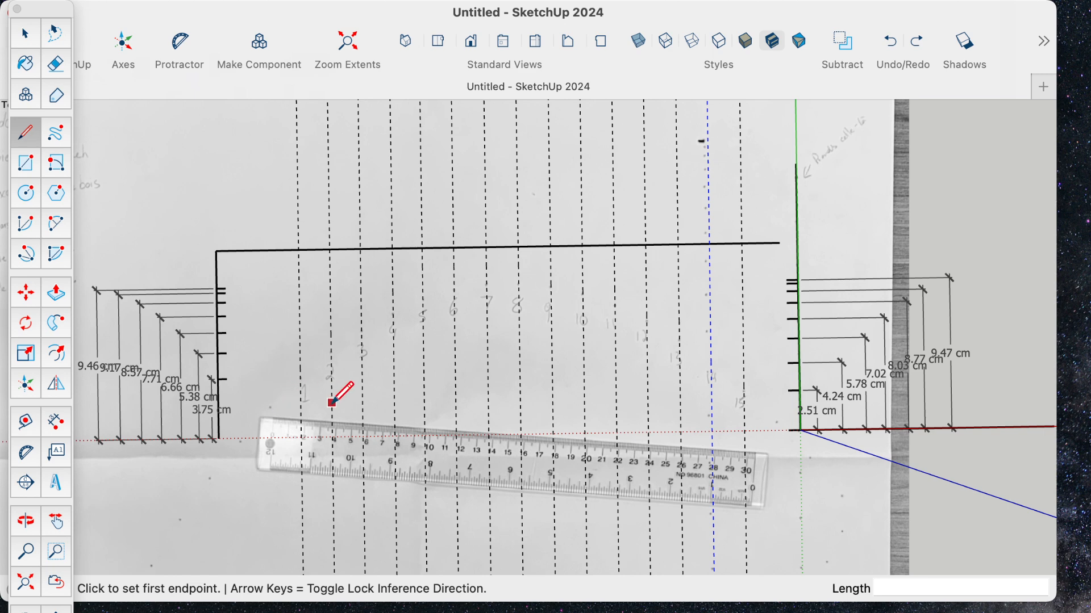
pyautogui.scroll(5, 333, 404)
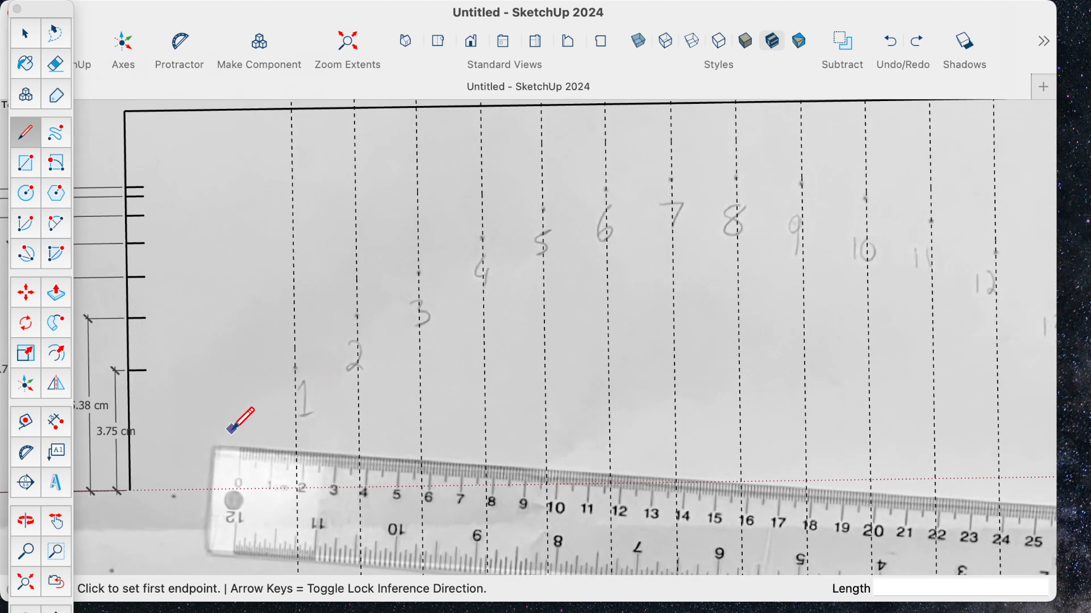
pyautogui.click(233, 430)
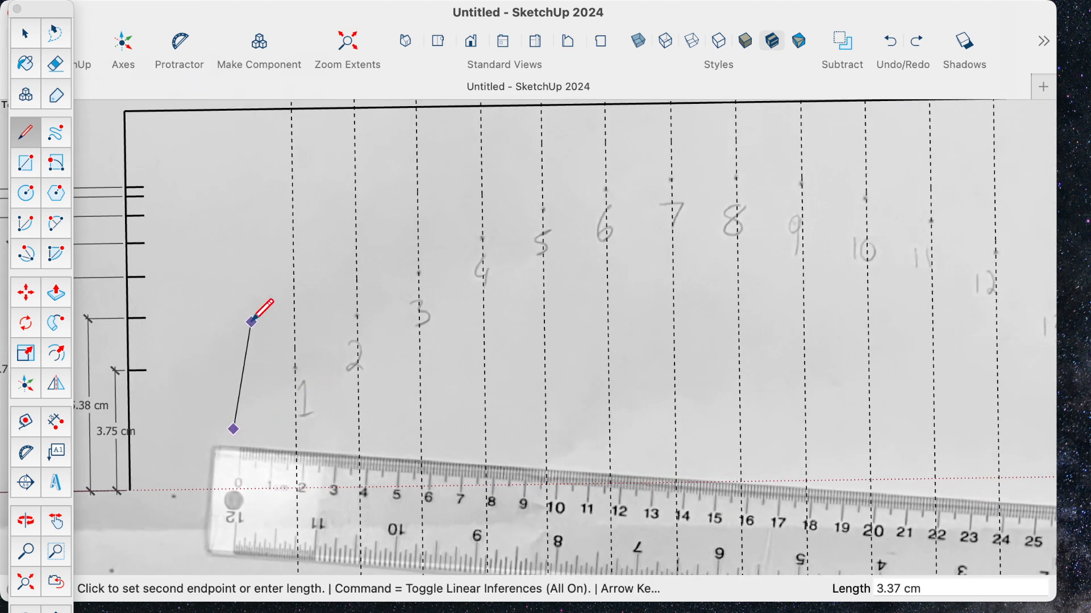
pyautogui.click(230, 109)
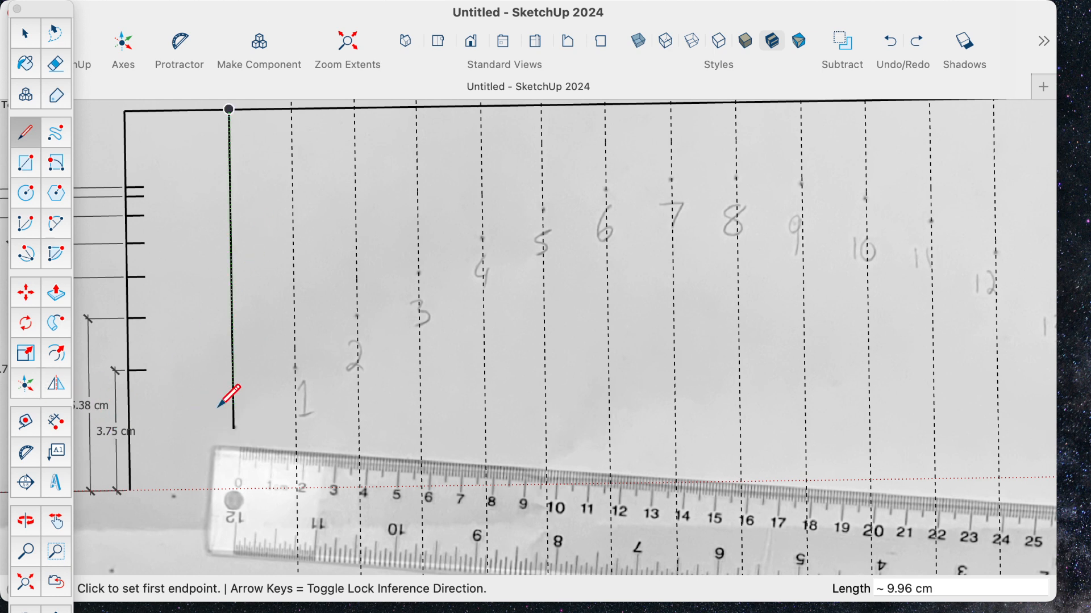
# - Draw tick marks about 1.19 cm long downward from the horizontal line along the guides of points 1 to 4
pyautogui.click(292, 108)
pyautogui.click(291, 146)
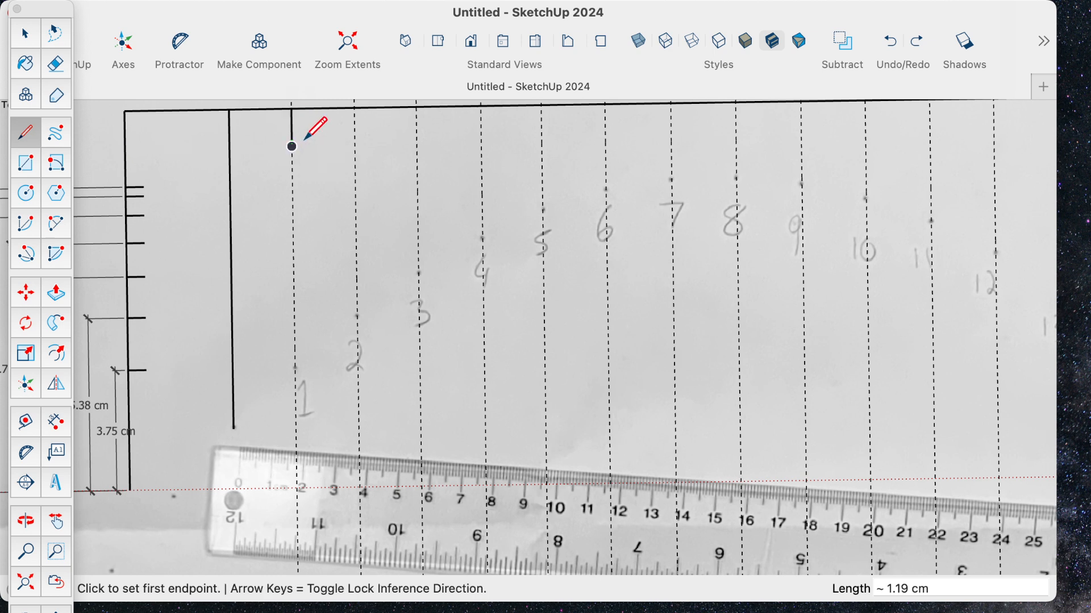
pyautogui.click(354, 107)
pyautogui.click(354, 147)
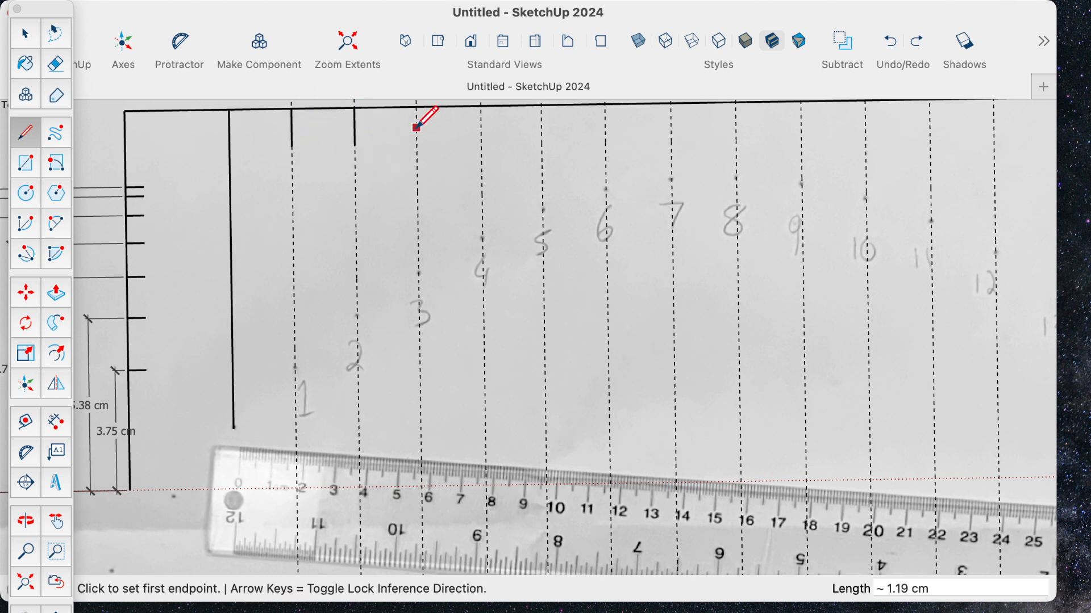
pyautogui.click(417, 107)
pyautogui.click(417, 146)
pyautogui.click(482, 107)
pyautogui.click(482, 143)
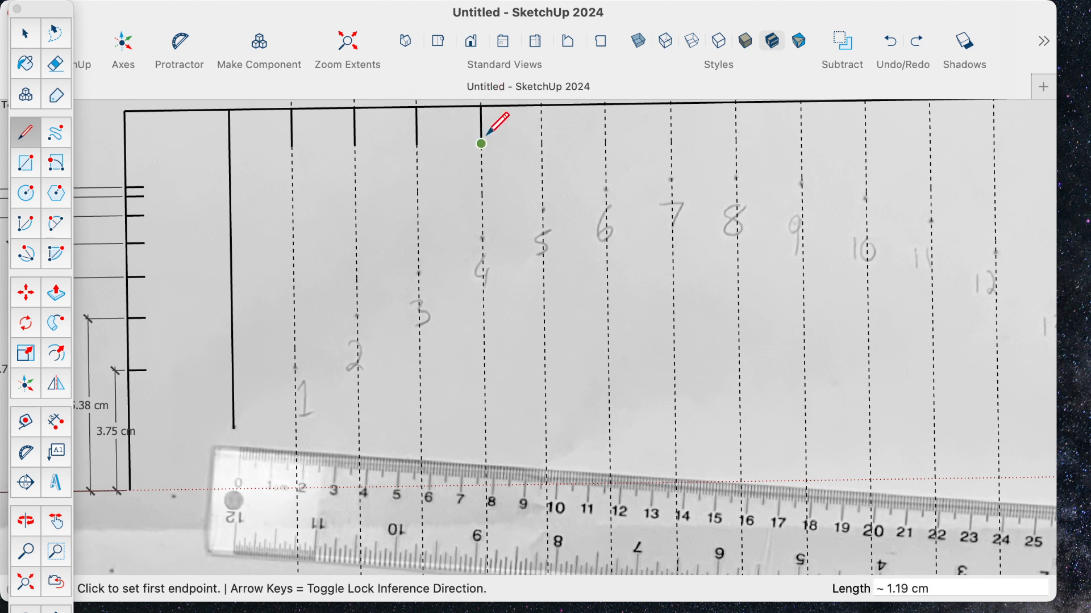
# - Add matching tick marks about 1.19 cm long below the horizontal line on the guides of points 5, 6 and 7
pyautogui.click(542, 108)
pyautogui.click(542, 143)
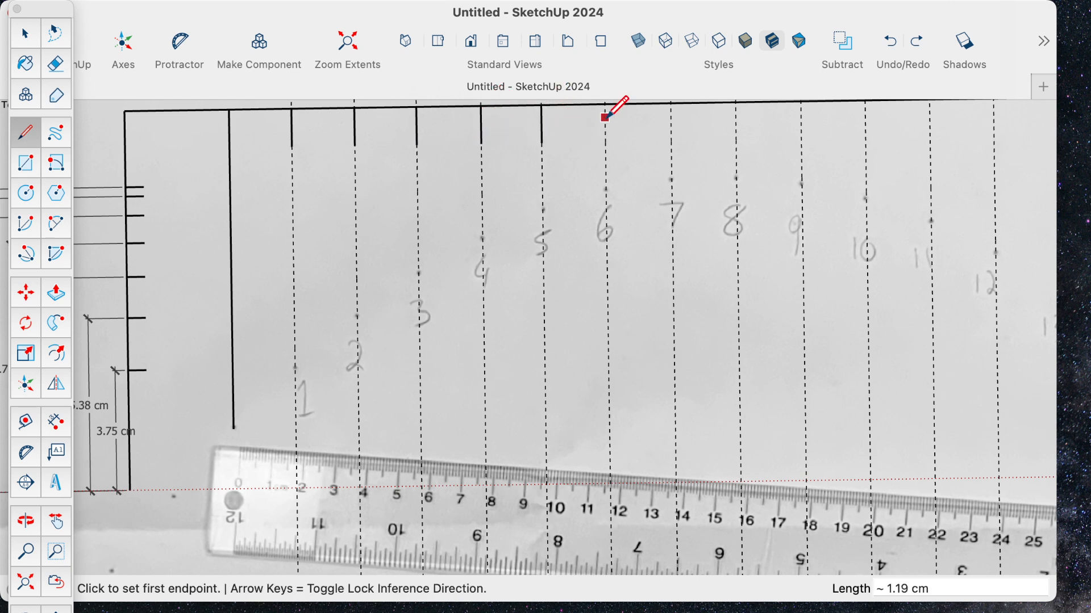
pyautogui.click(605, 106)
pyautogui.click(606, 143)
pyautogui.click(672, 106)
pyautogui.click(672, 143)
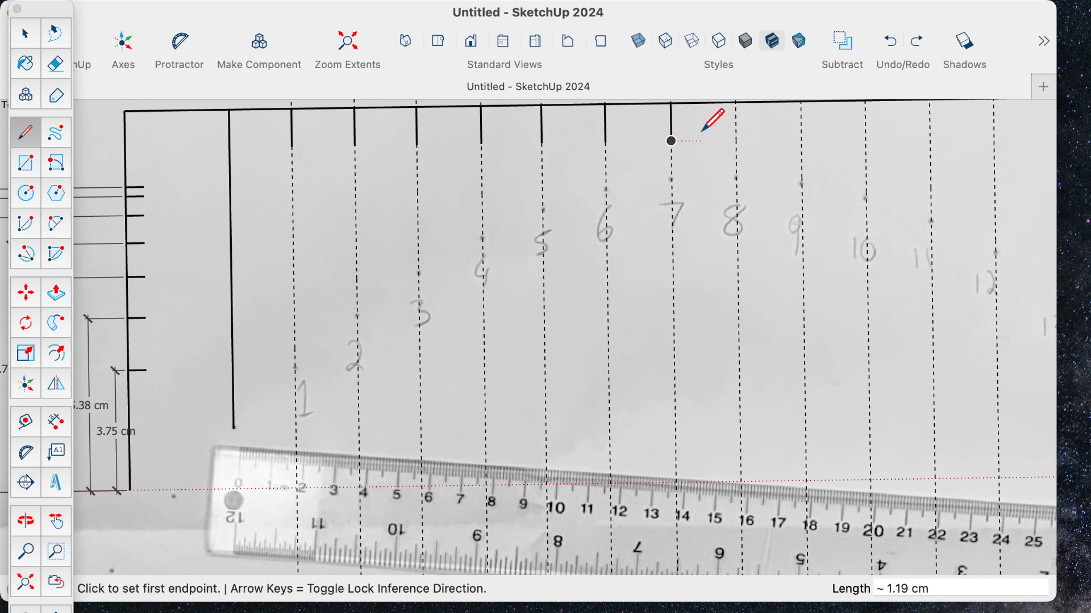
# - Draw tick marks about 1.19 cm long below the horizontal line on the guides of points 8, 9 and 10
pyautogui.click(736, 103)
pyautogui.click(736, 140)
pyautogui.click(802, 104)
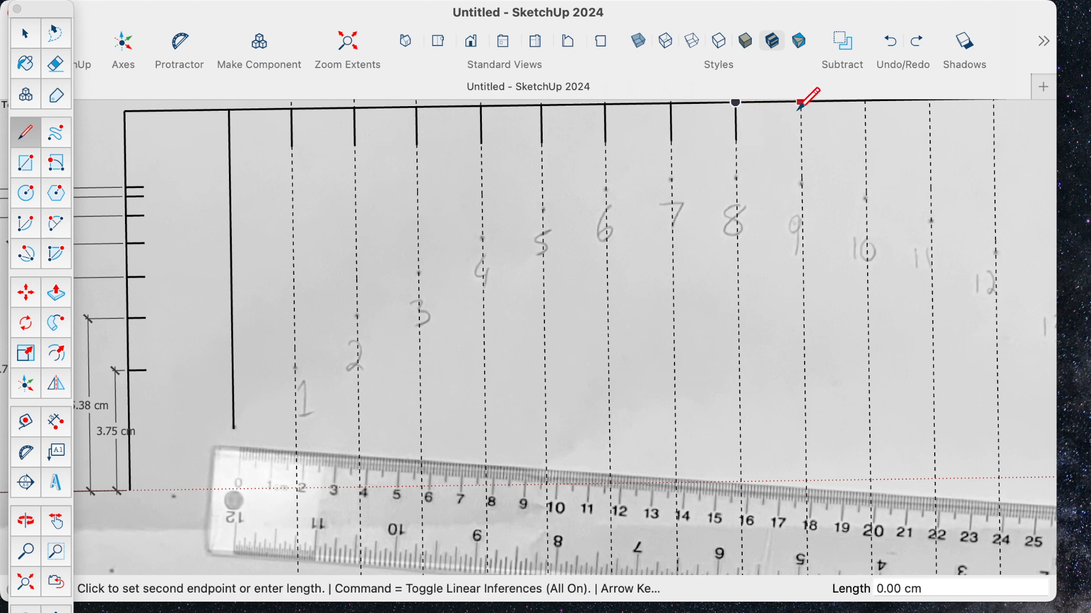
pyautogui.click(801, 139)
pyautogui.click(866, 103)
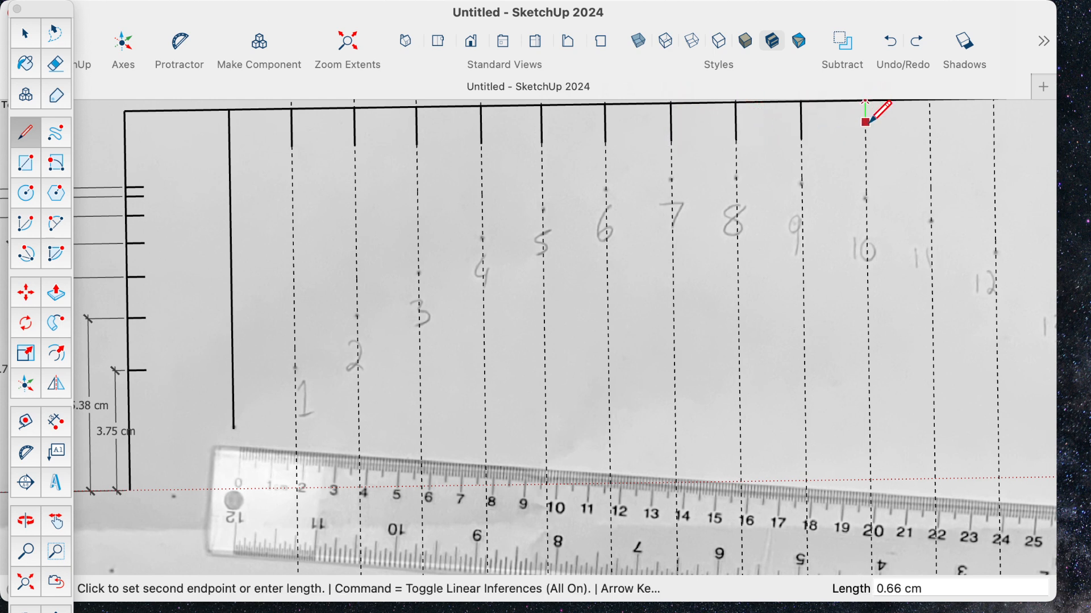
pyautogui.click(865, 139)
# - Draw tick marks about 1.19 cm long below the horizontal line on the guides of points 11, 12 and 13
pyautogui.scroll(-2, 890, 180)
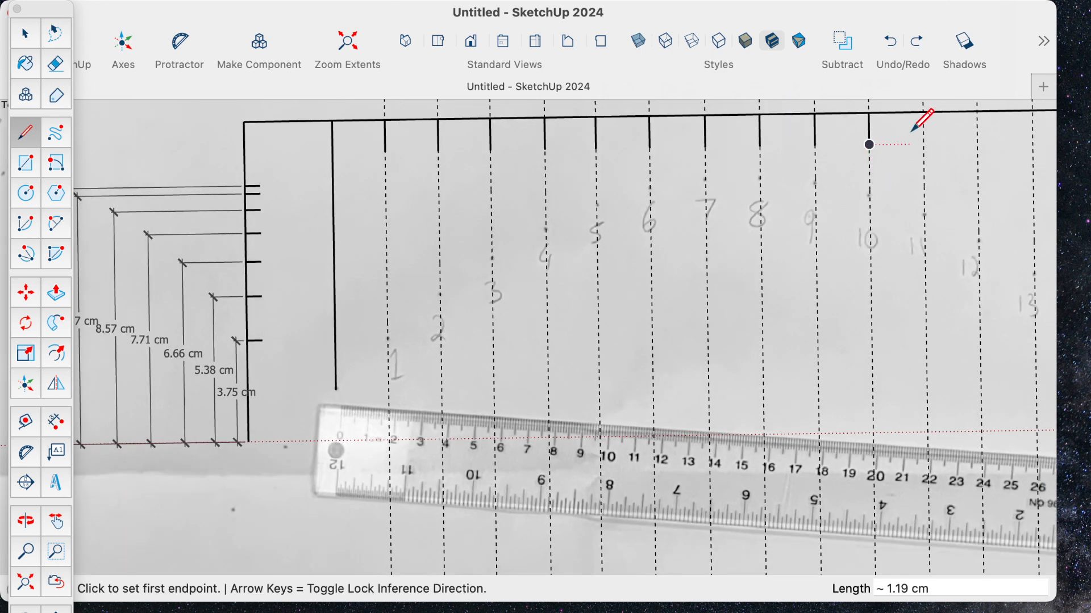
pyautogui.click(924, 113)
pyautogui.click(923, 144)
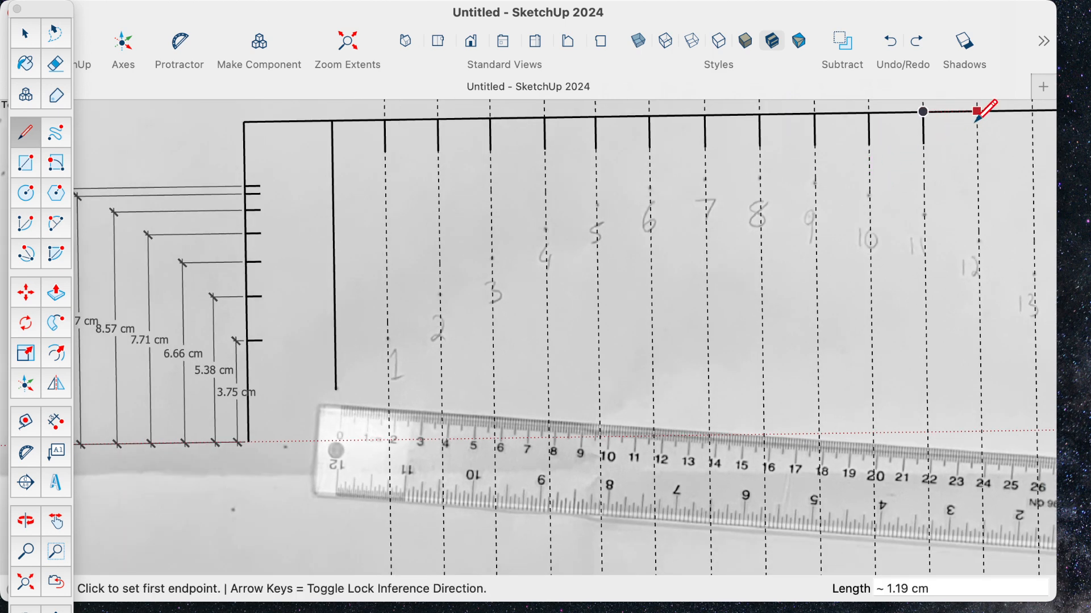
pyautogui.click(977, 112)
pyautogui.click(977, 143)
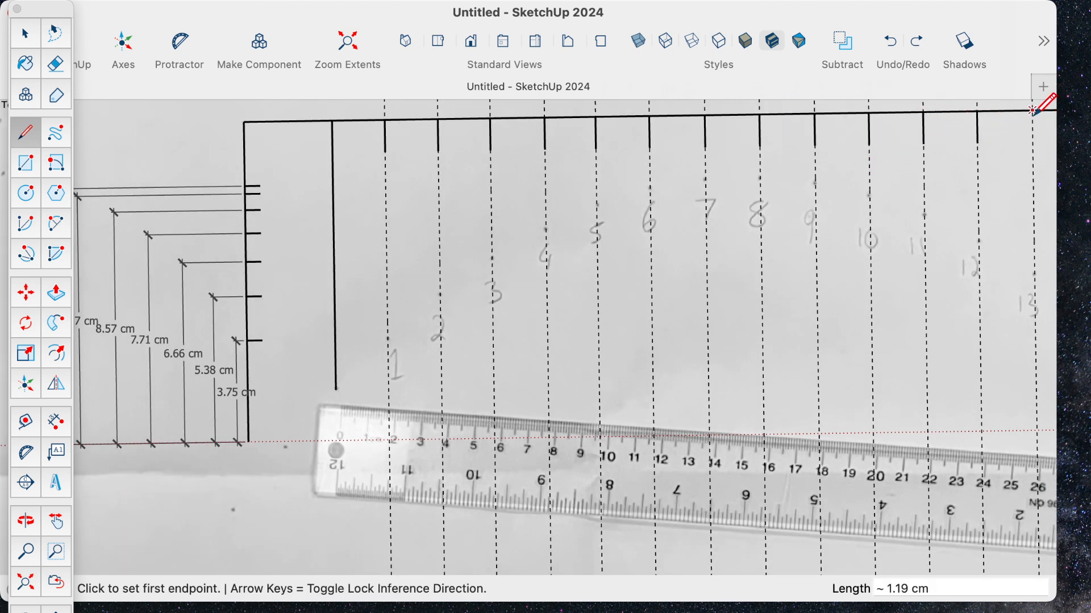
pyautogui.click(1033, 111)
pyautogui.click(1033, 142)
# - Draw the last two tick marks, about 1.19 cm long, below the horizontal line on the guides of points 14 and 15
pyautogui.scroll(-2, 578, 289)
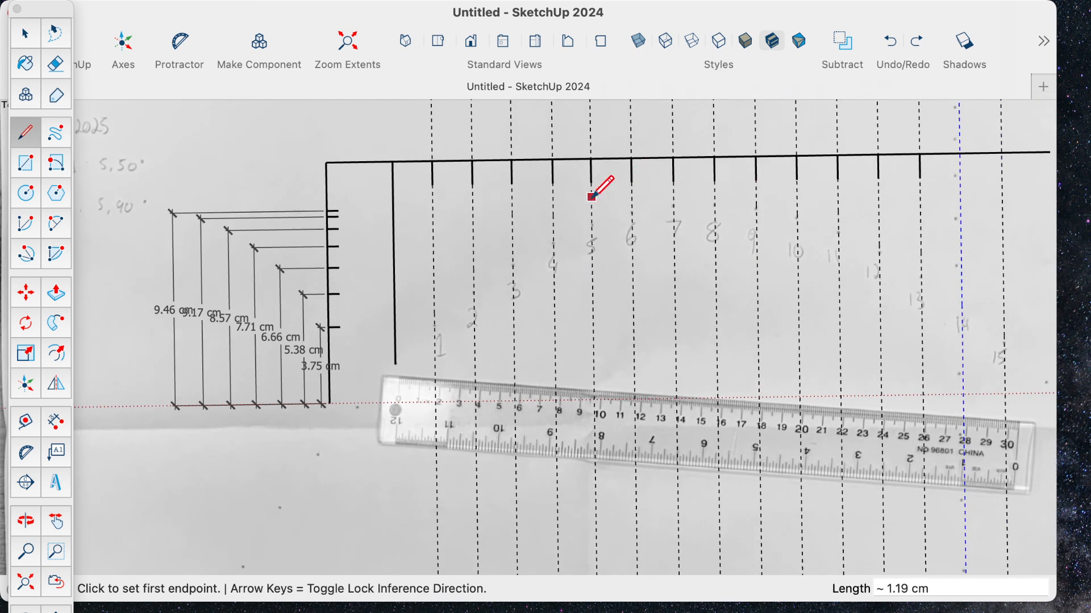
pyautogui.scroll(2, 569, 199)
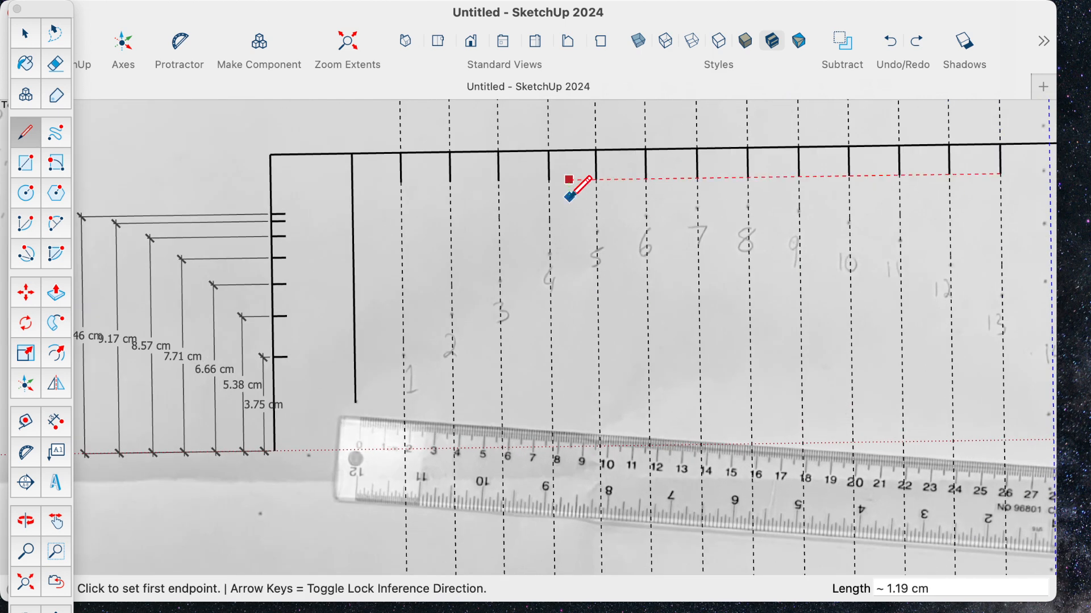
pyautogui.scroll(-3, 621, 241)
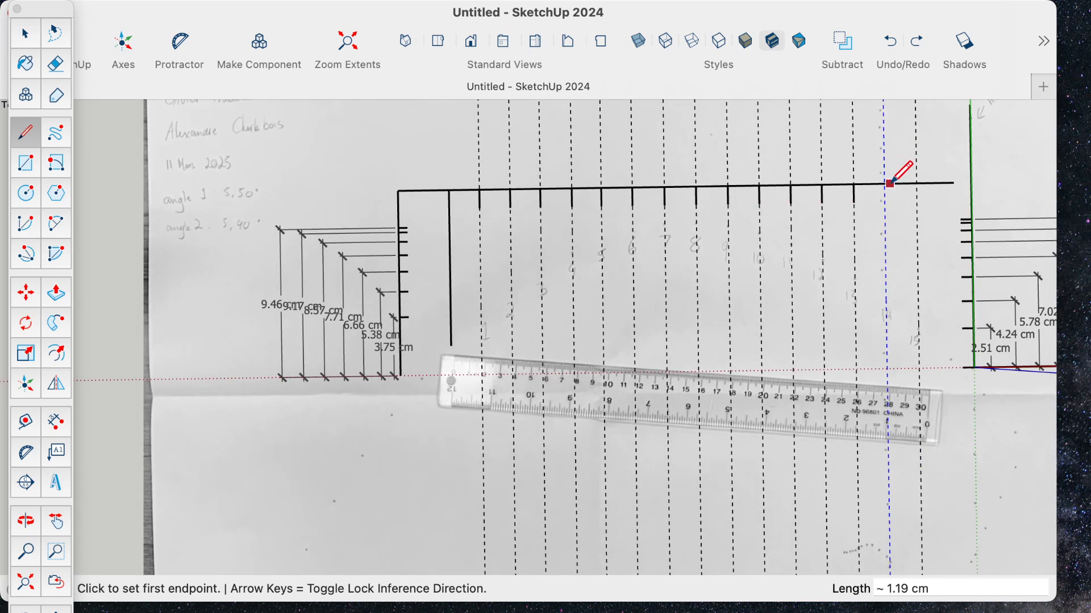
pyautogui.click(884, 184)
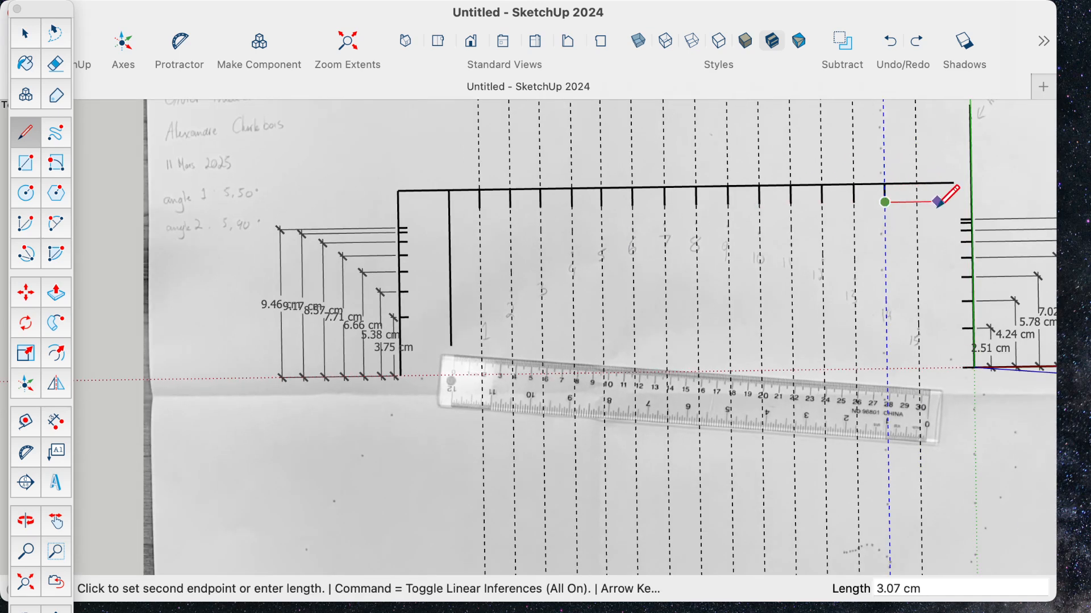
pyautogui.press('Escape')
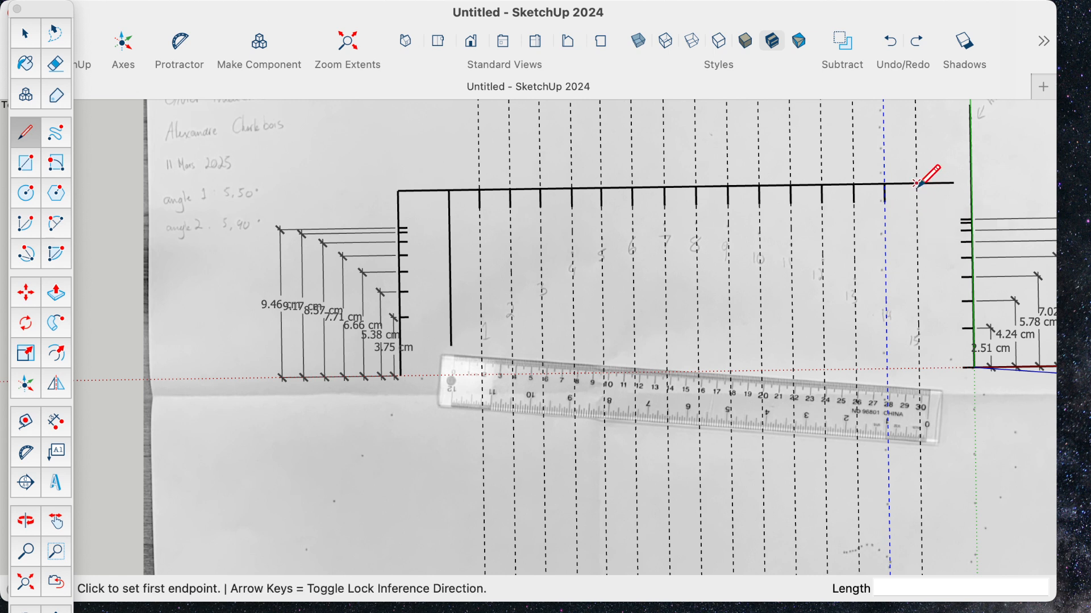
pyautogui.click(917, 184)
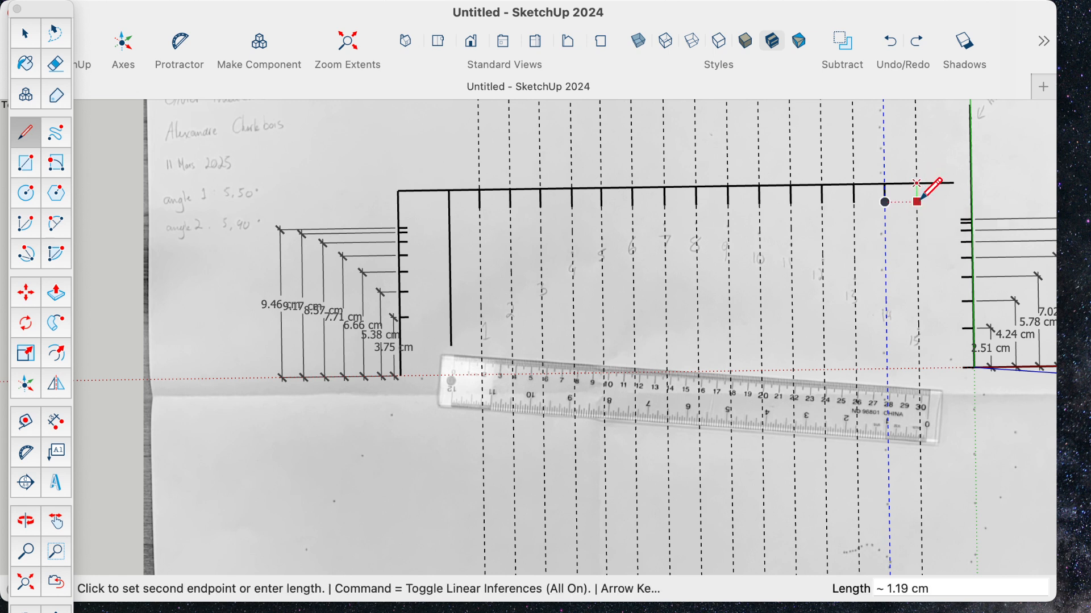
pyautogui.click(916, 202)
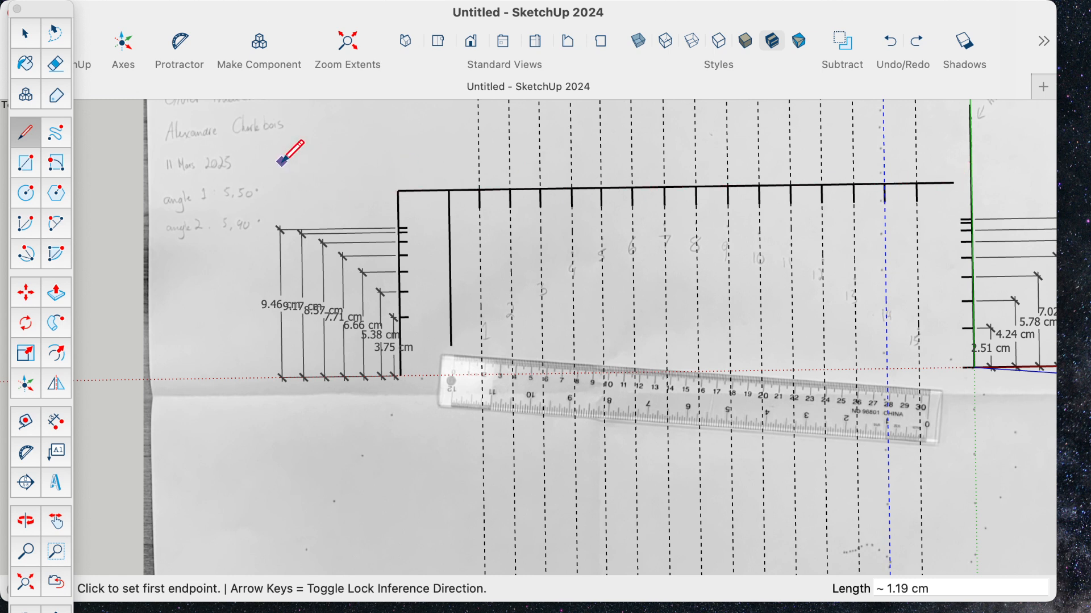
# - Sketch a connected chain of five practice line segments on the empty paper below the height dimensions and end the chain
pyautogui.click(220, 447)
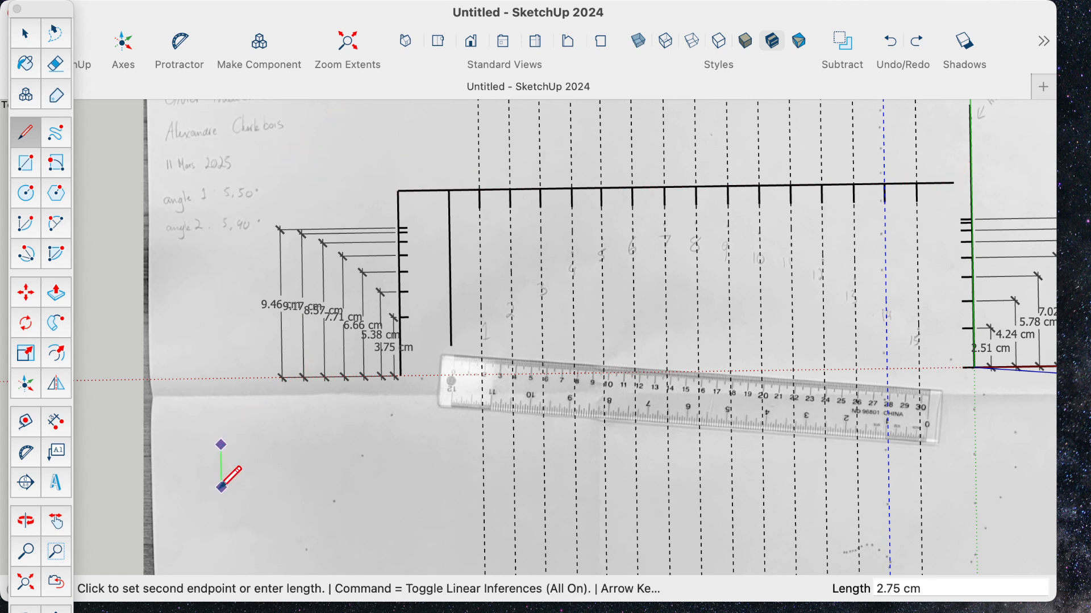
pyautogui.click(221, 488)
pyautogui.click(283, 486)
pyautogui.click(281, 443)
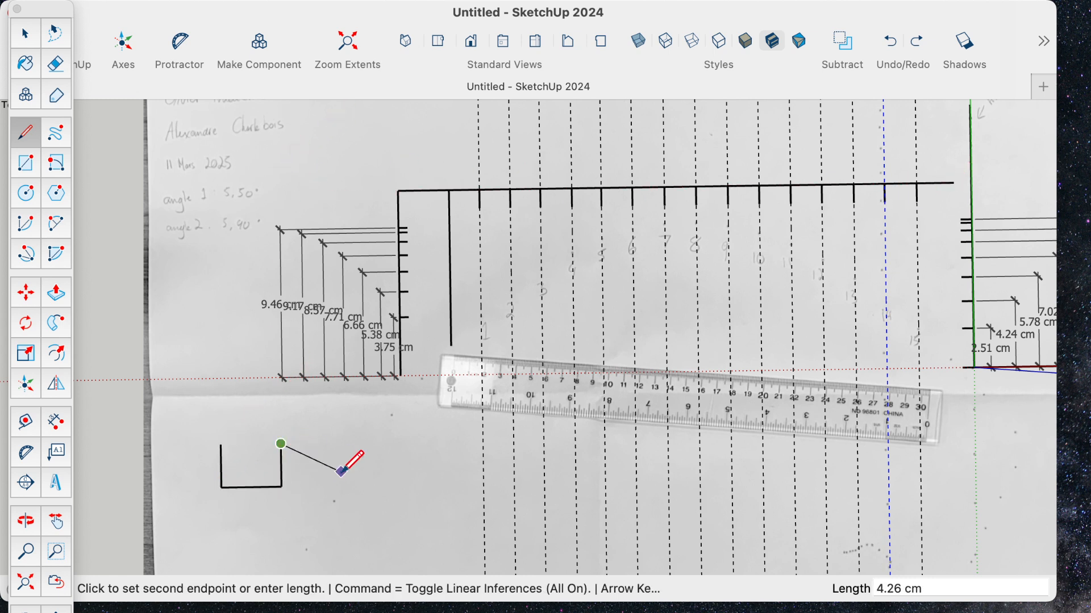
pyautogui.click(340, 473)
pyautogui.click(353, 443)
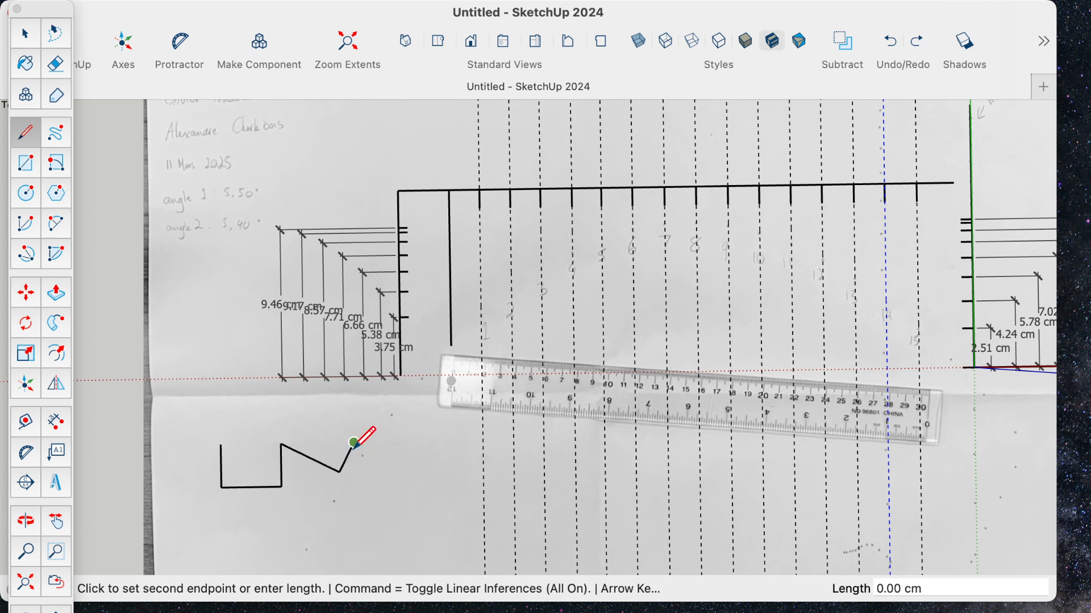
pyautogui.press('Escape')
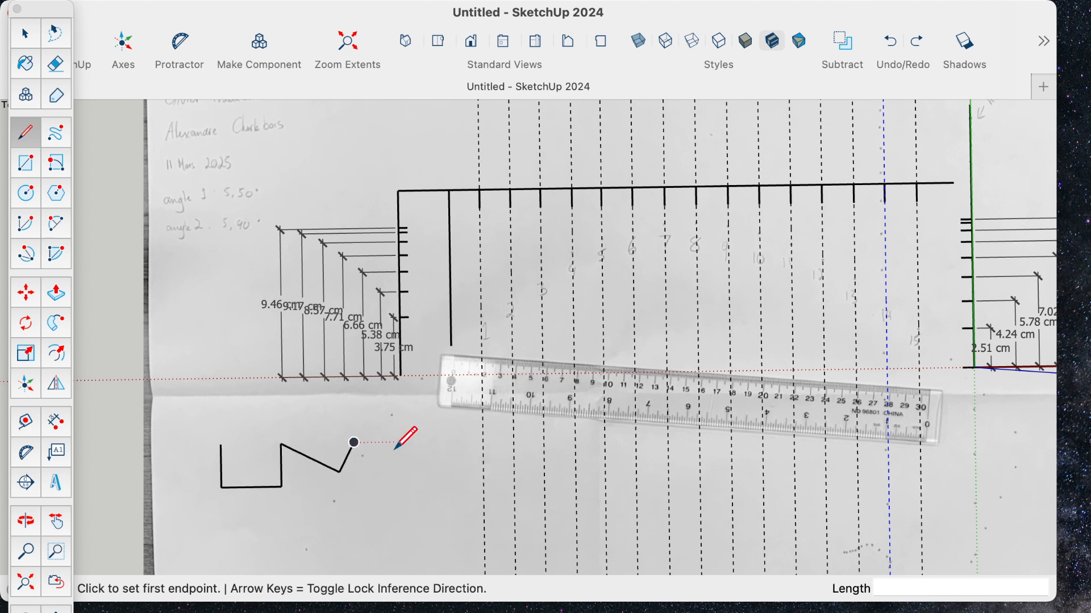
# - Sketch two separate parallel vertical practice lines, each about 1.9 cm long, beside the connected line chain
pyautogui.click(398, 441)
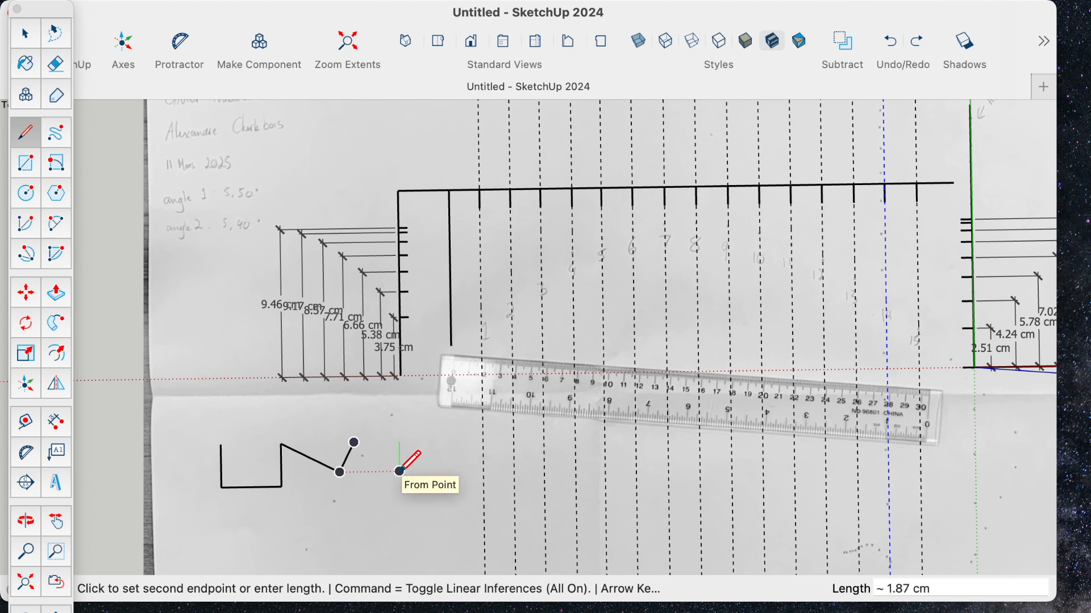
pyautogui.click(399, 471)
pyautogui.press('Escape')
pyautogui.click(424, 445)
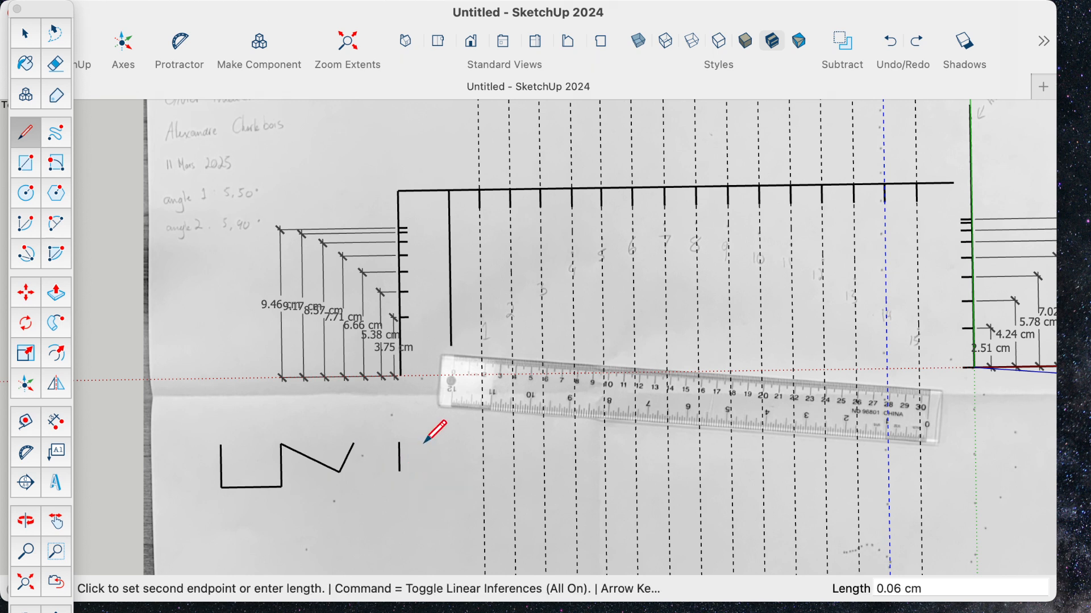
pyautogui.click(414, 471)
pyautogui.press('Escape')
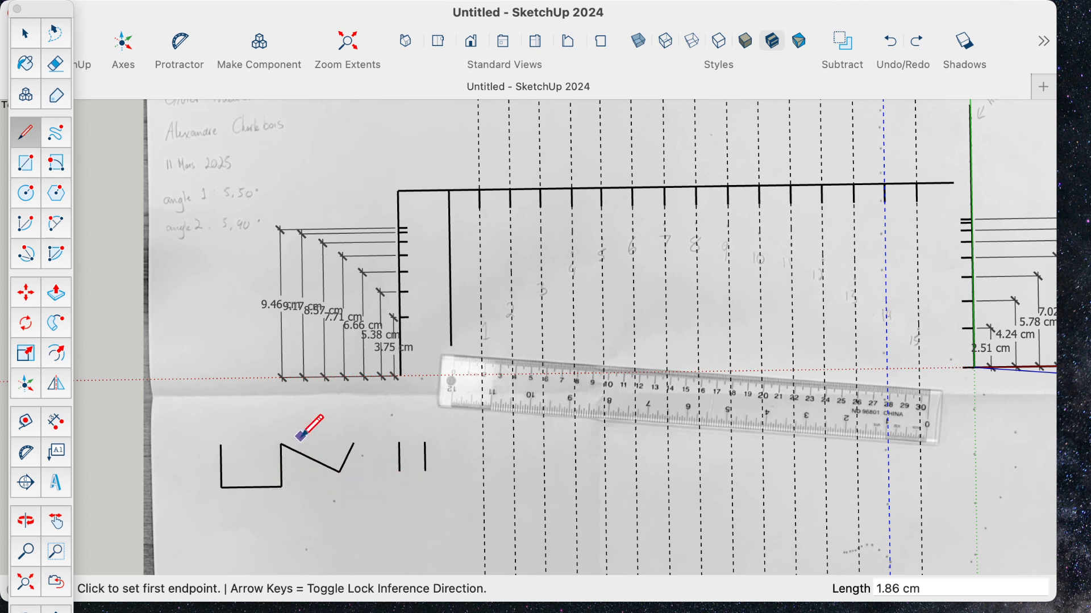
# - Sketch two separate parallel diagonal practice lines, each about 2.6 cm long, below the connected line chain
pyautogui.click(225, 534)
pyautogui.click(257, 559)
pyautogui.press('Escape')
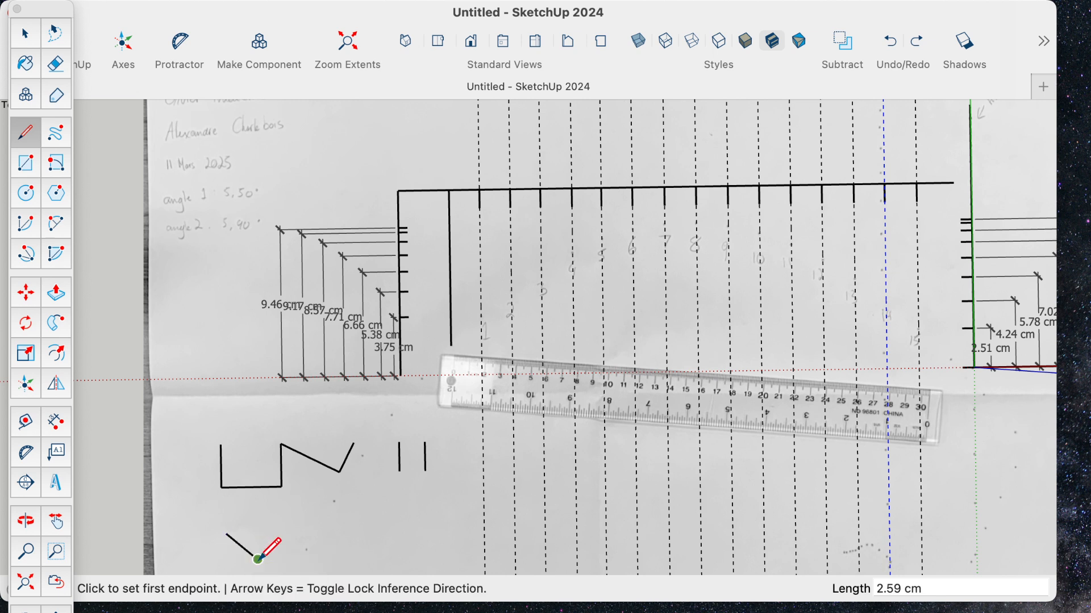
pyautogui.click(257, 521)
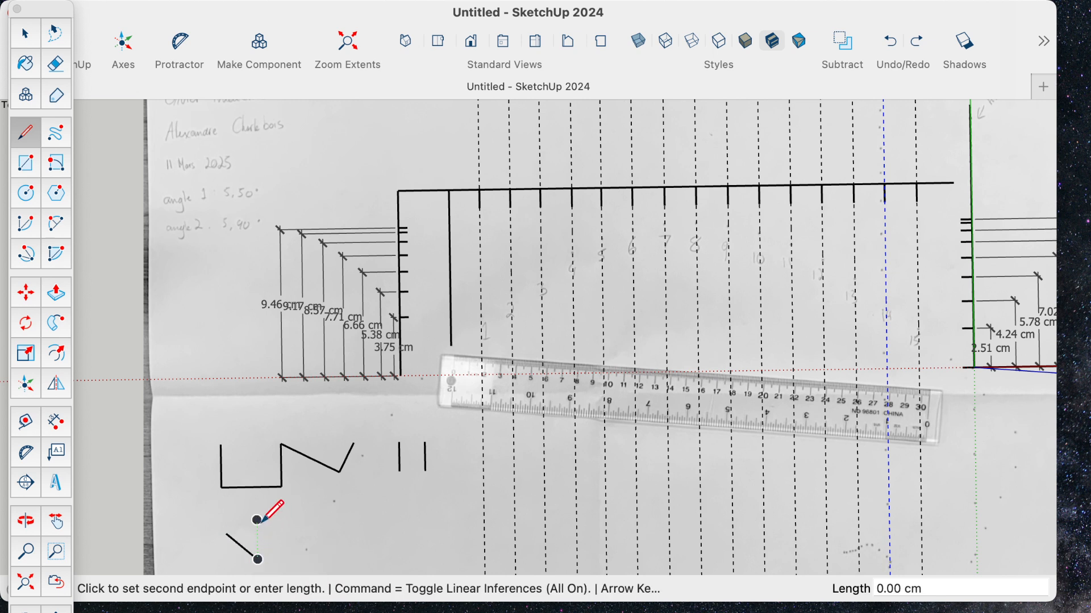
pyautogui.click(288, 546)
pyautogui.press('Escape')
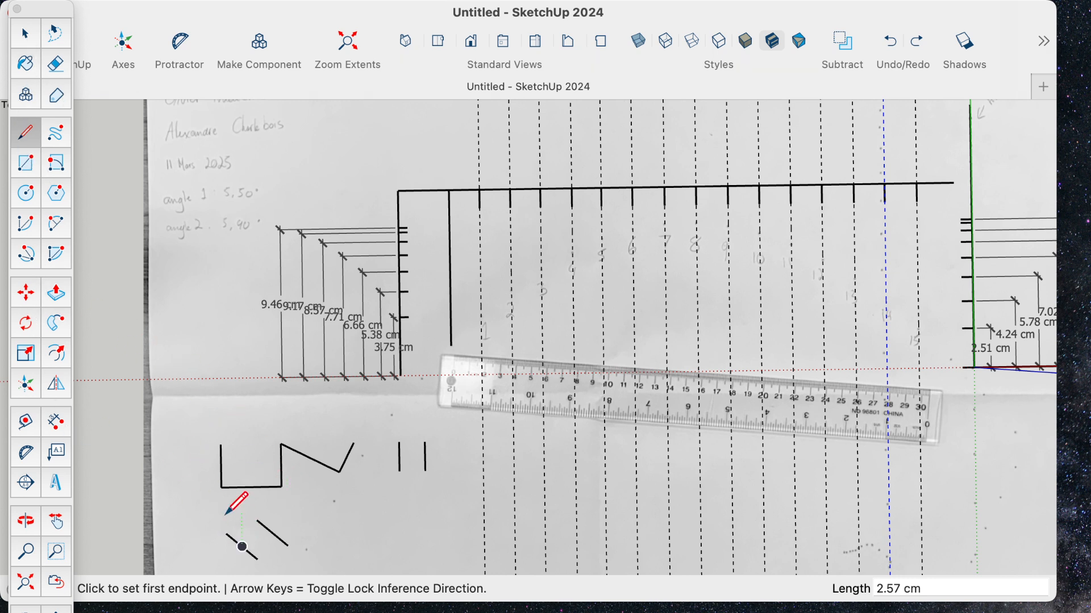
# - Undo all the practice lines drawn on the empty paper below the height dimensions
pyautogui.press('super+z')
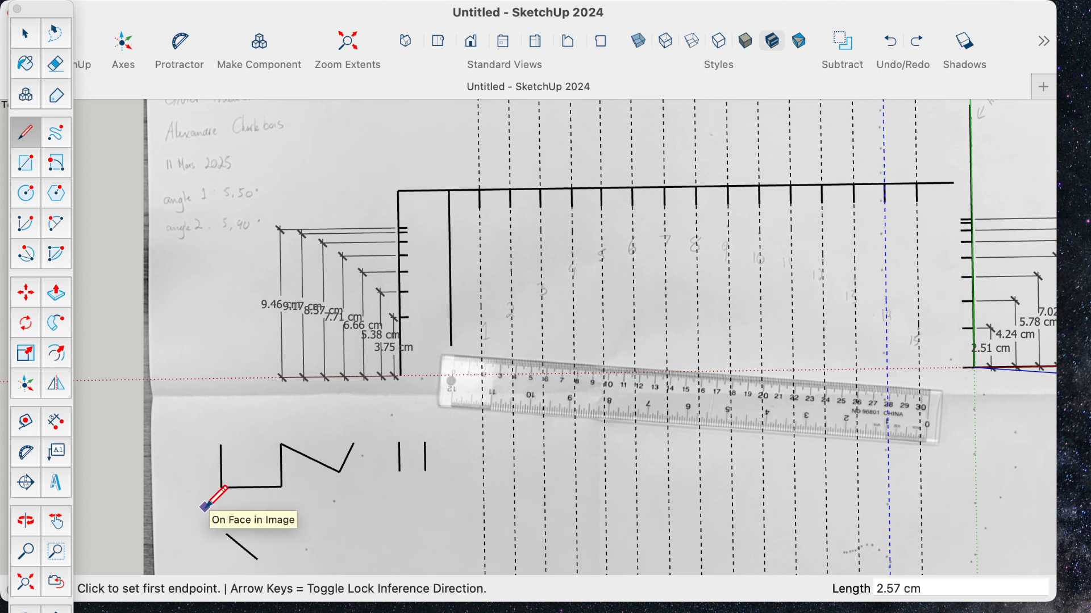
pyautogui.press('super+z')
pyautogui.press('super+z')
pyautogui.press('super+z')
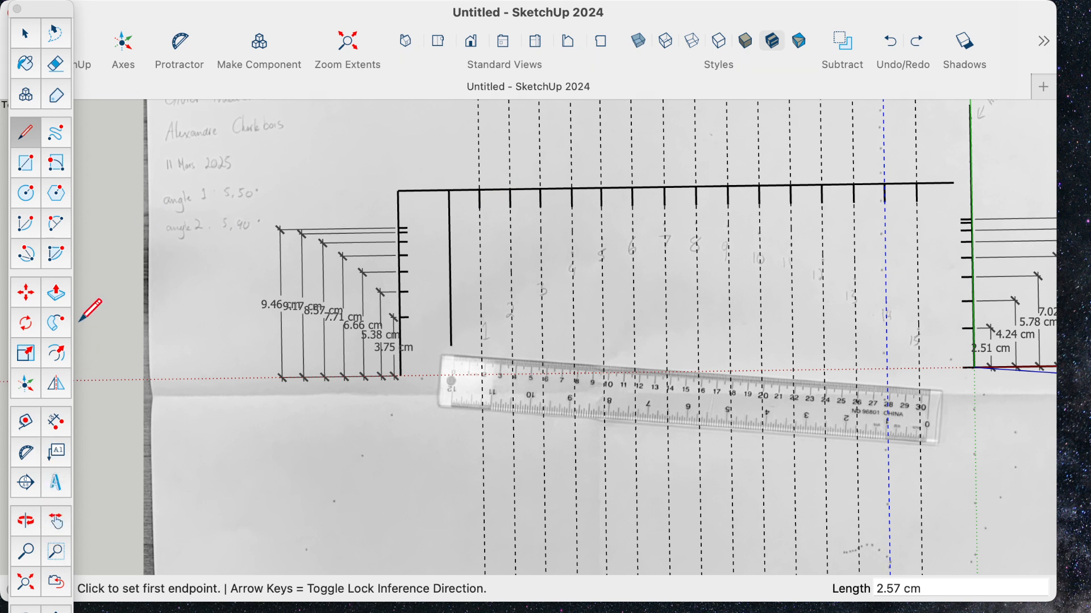
# - Dimension the horizontal distances from the inner vertical reference line to the first and second ticks, and adjust the first dimension's placement
pyautogui.click(59, 423)
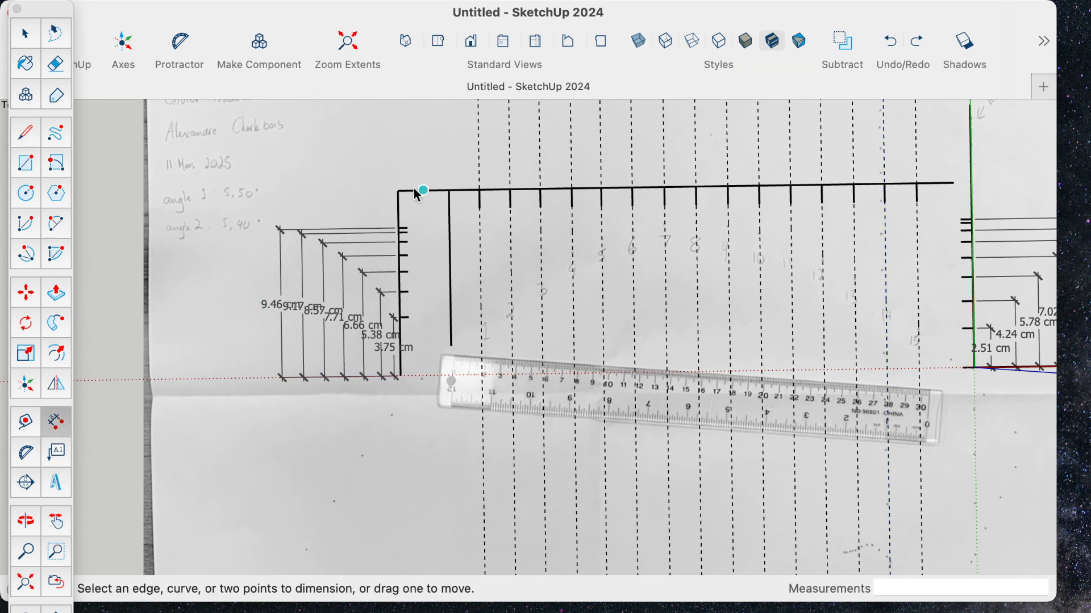
pyautogui.click(452, 192)
pyautogui.click(480, 190)
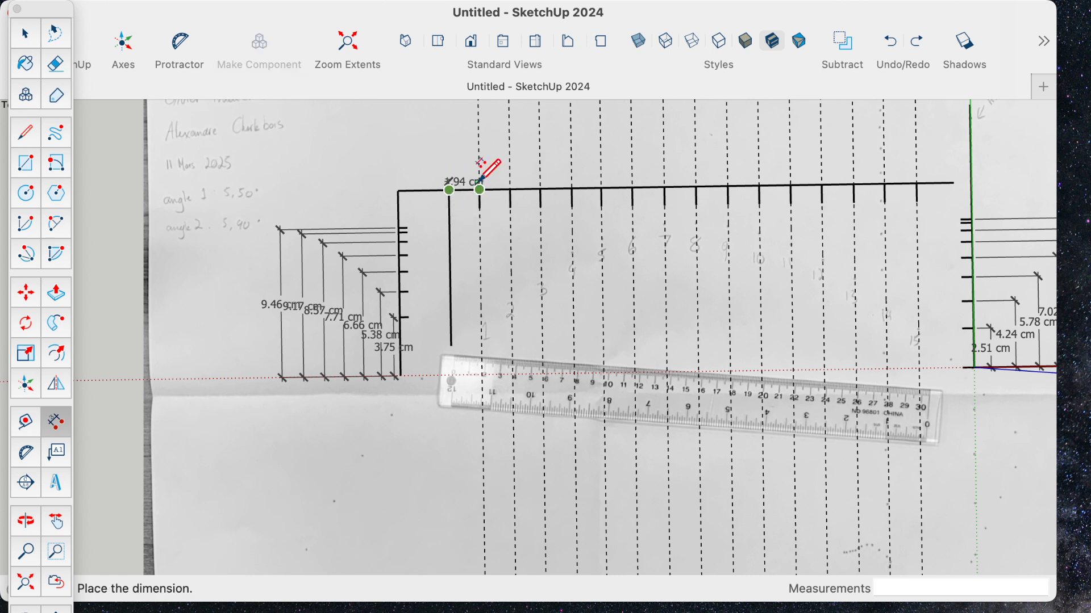
pyautogui.click(474, 177)
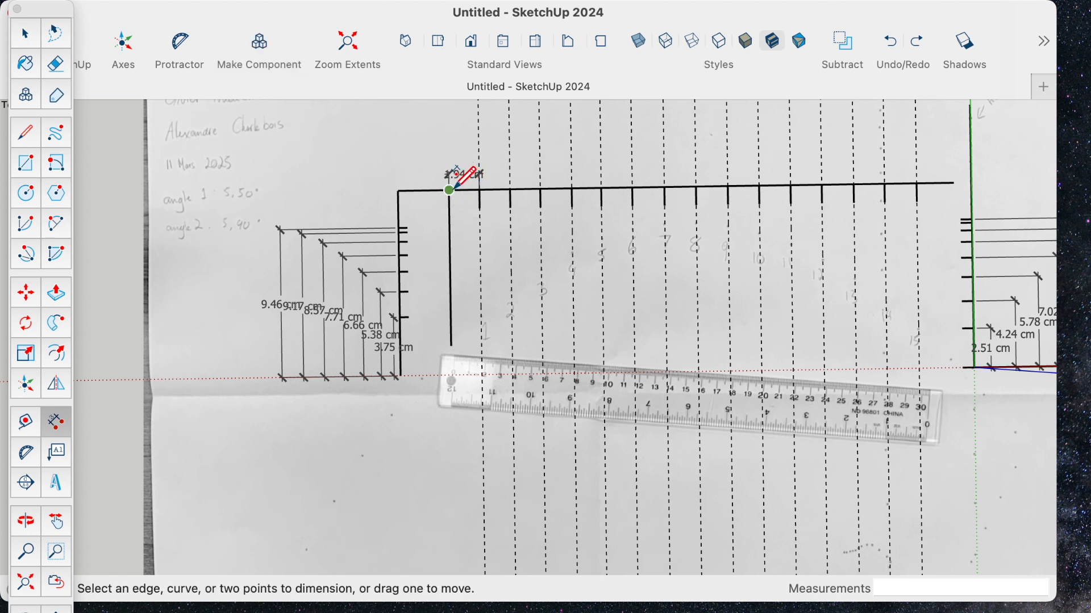
pyautogui.click(450, 191)
pyautogui.click(510, 179)
pyautogui.click(502, 164)
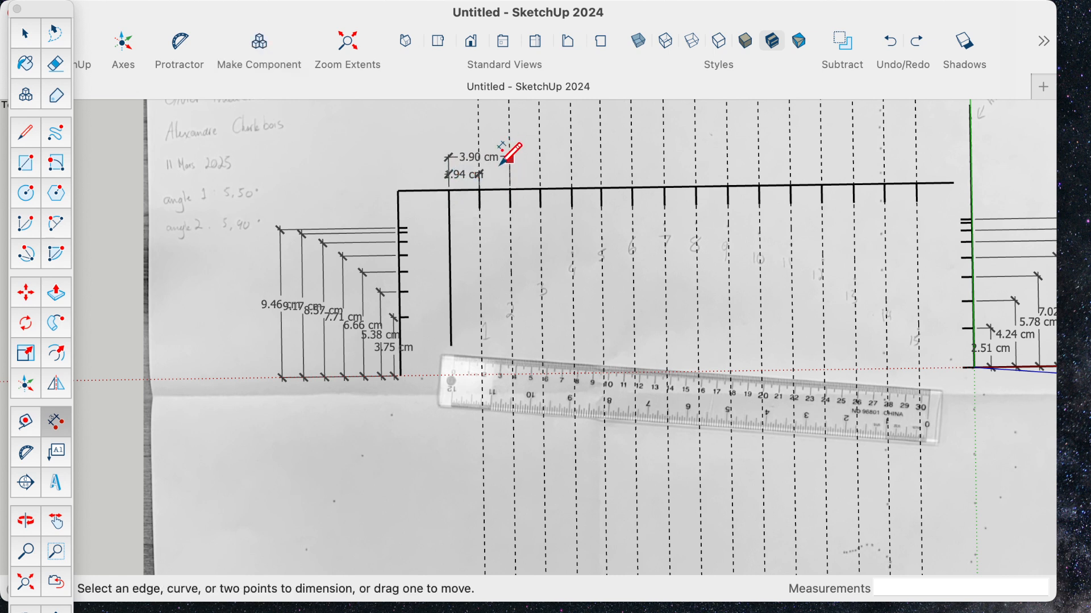
pyautogui.click(454, 175)
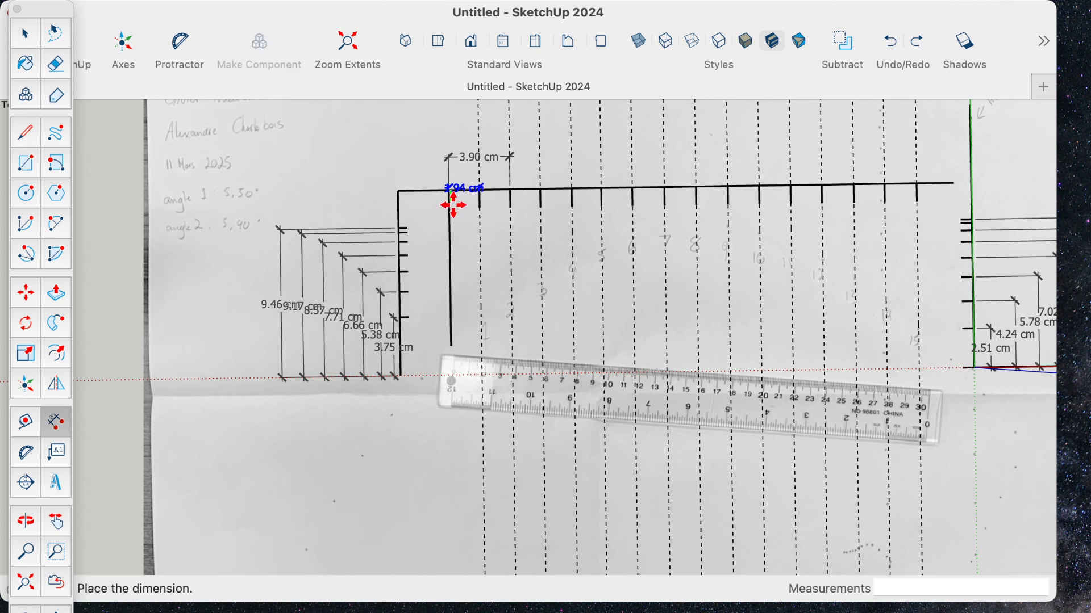
pyautogui.click(454, 185)
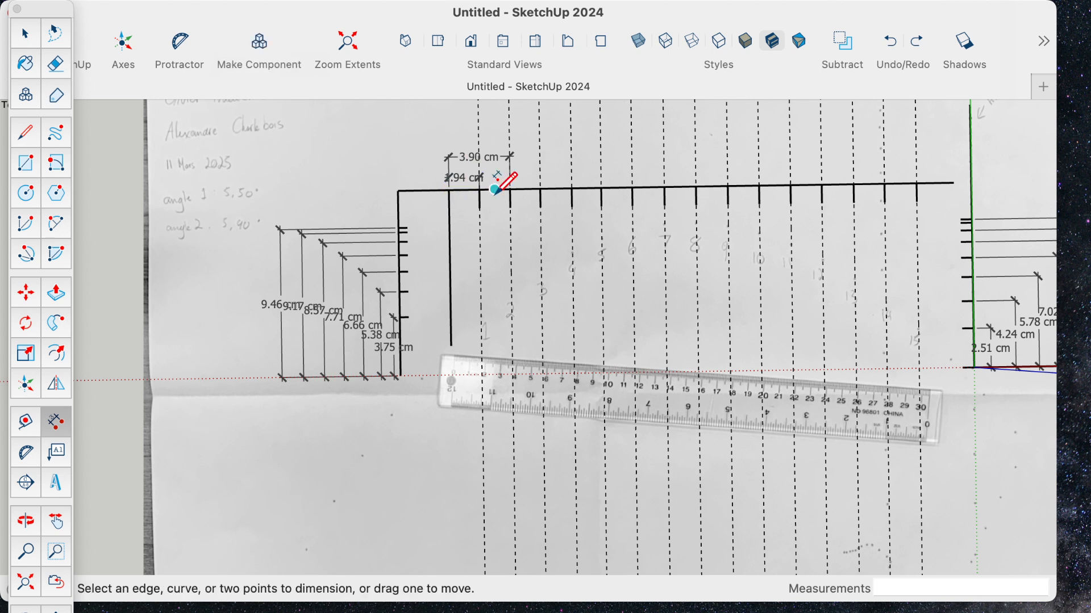
# - Dimension the horizontal distances from the vertical reference line to the third and fourth ticks, stacking them above the previous dimensions
pyautogui.click(541, 190)
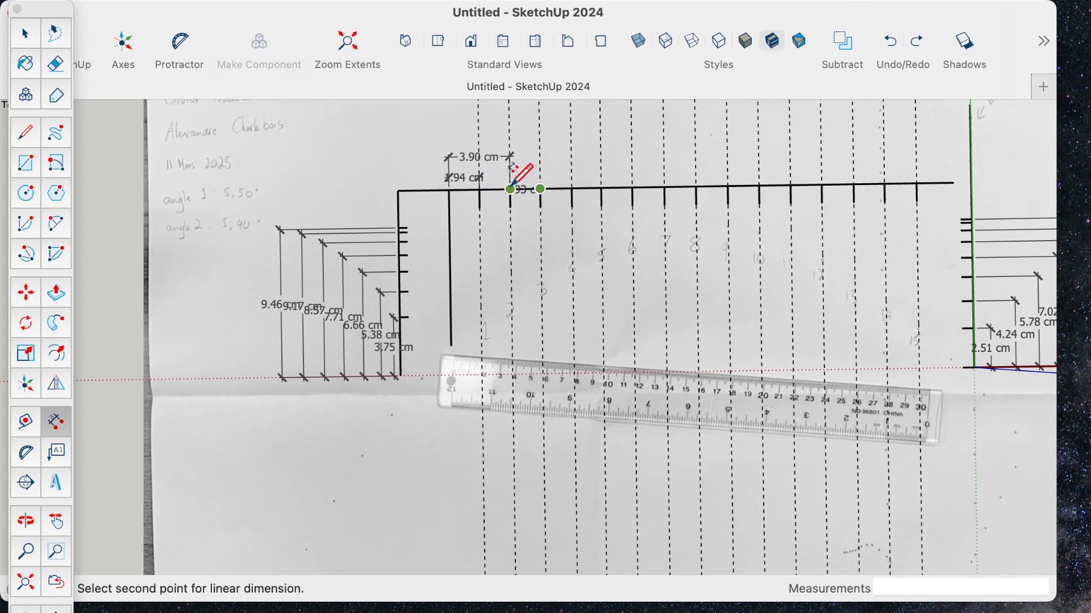
pyautogui.click(449, 191)
pyautogui.click(450, 141)
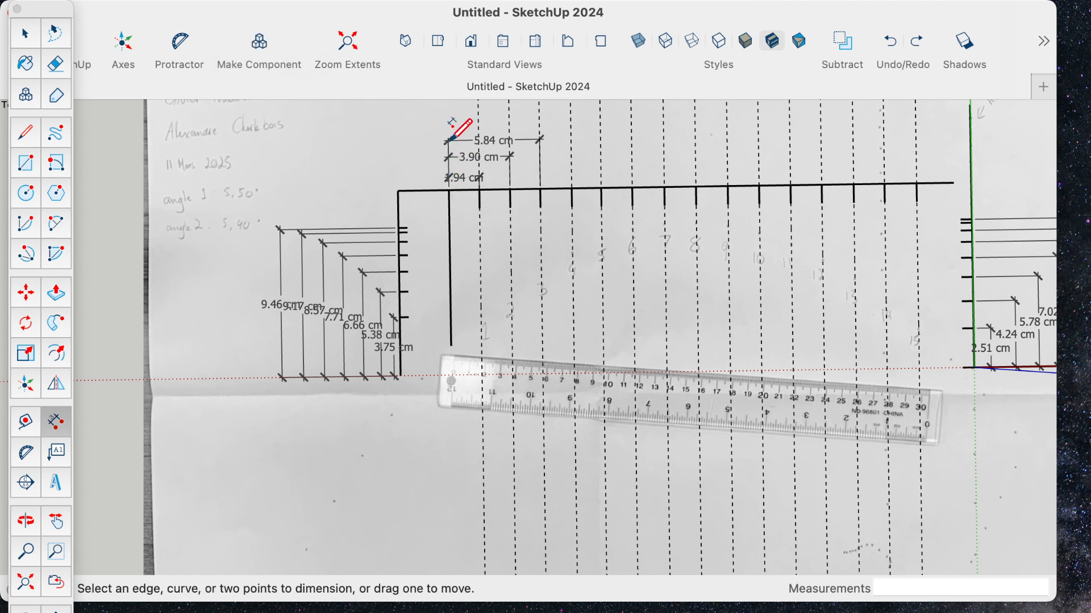
pyautogui.click(572, 188)
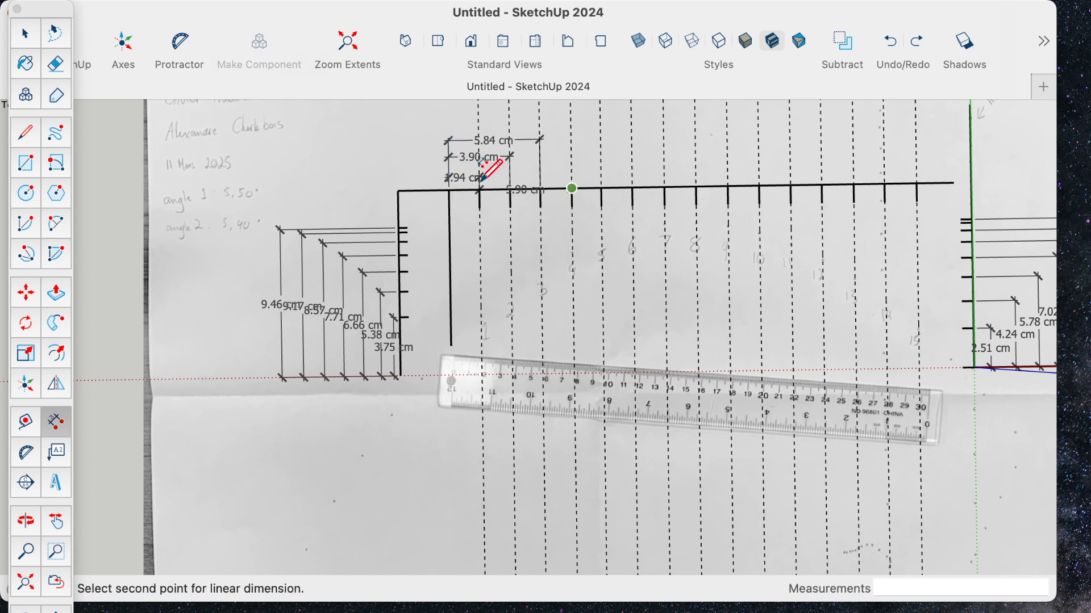
pyautogui.click(450, 191)
pyautogui.click(466, 124)
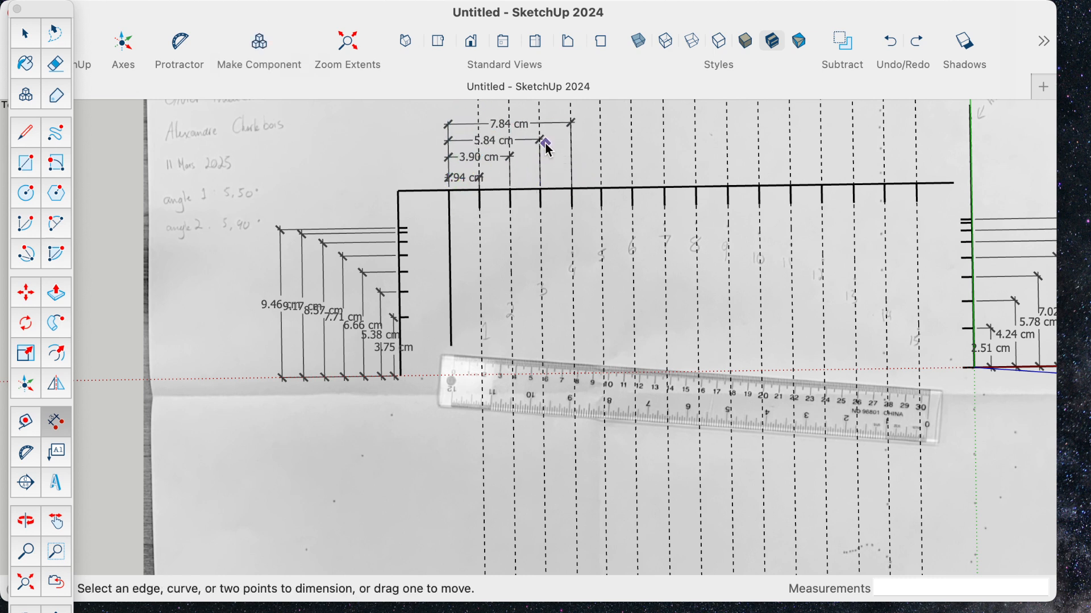
# - Dimension the horizontal distances from the vertical reference line to the fifth and sixth ticks, stacked above the fourth tick's dimension
pyautogui.click(573, 188)
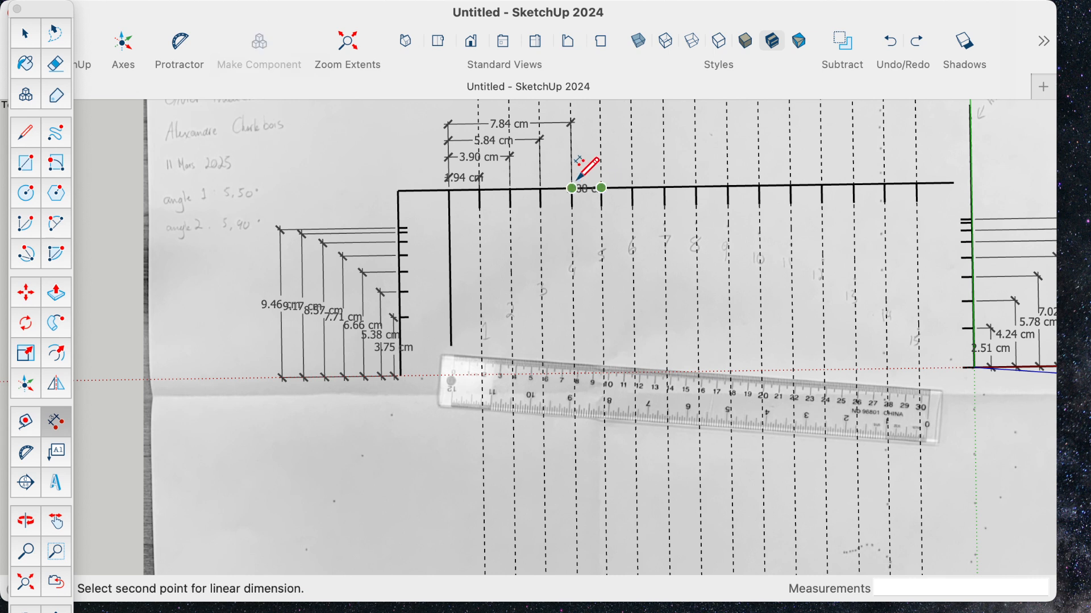
pyautogui.click(450, 191)
pyautogui.click(480, 103)
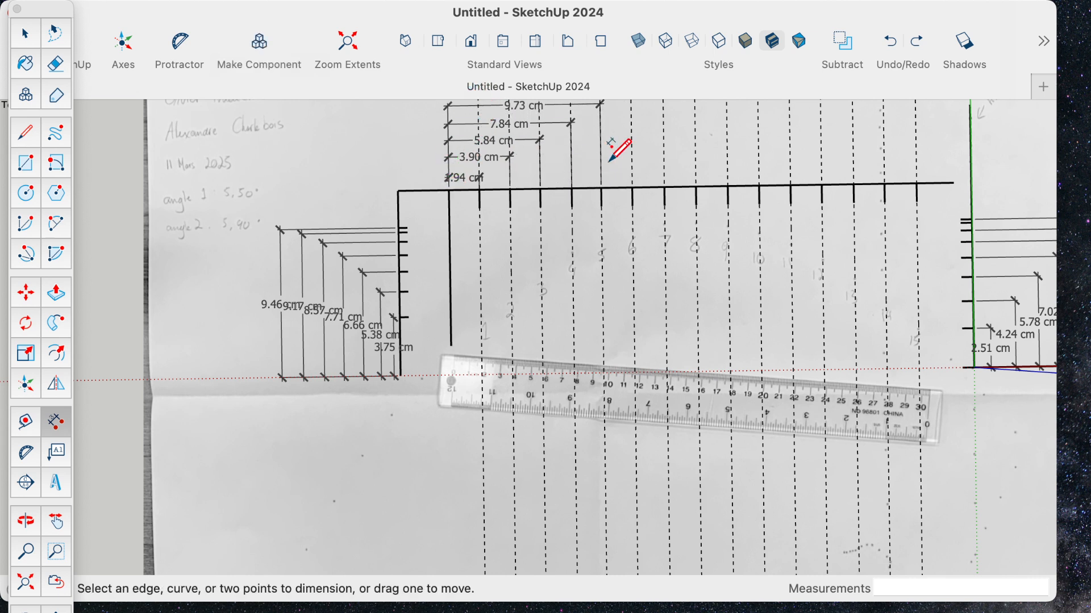
pyautogui.click(633, 187)
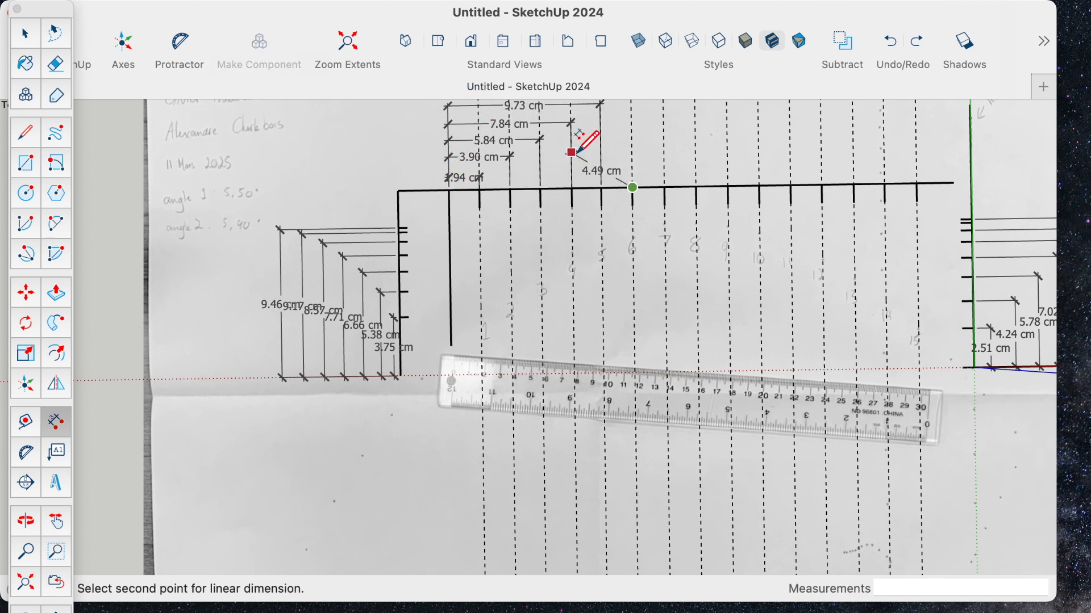
pyautogui.click(450, 191)
pyautogui.scroll(-2, 560, 207)
pyautogui.scroll(-1, 560, 189)
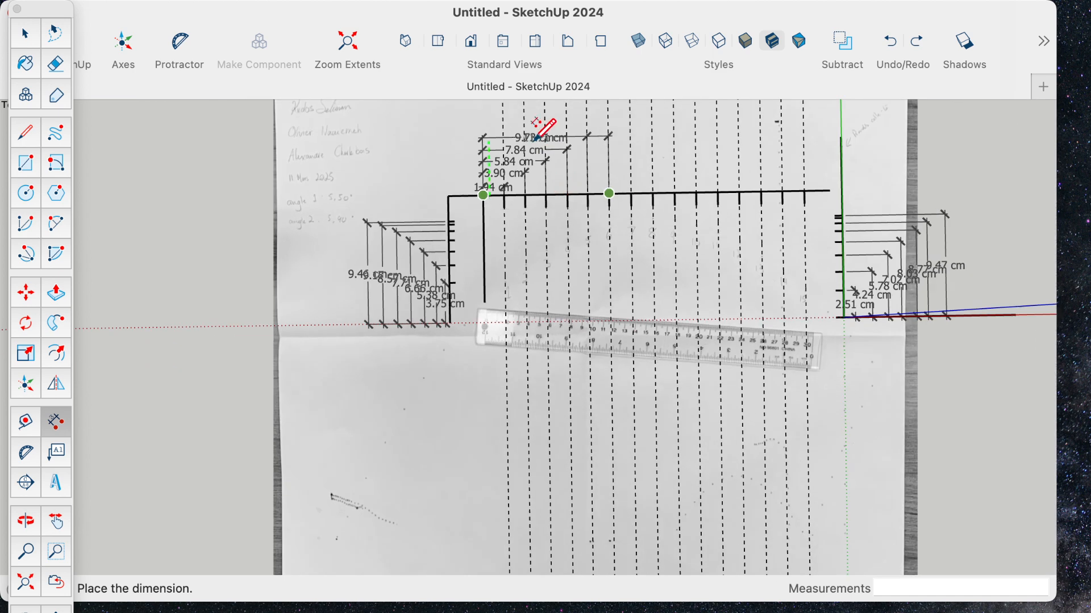
pyautogui.click(478, 103)
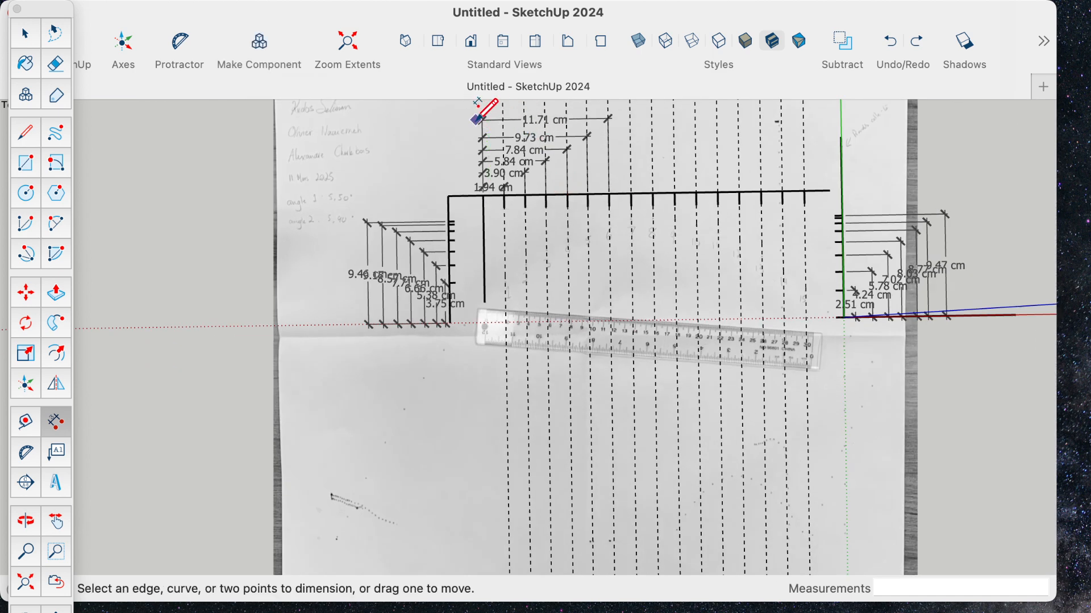
# - Dimension the horizontal distances from the vertical reference line to the seventh and eighth ticks, continuing the stack upward
pyautogui.click(632, 193)
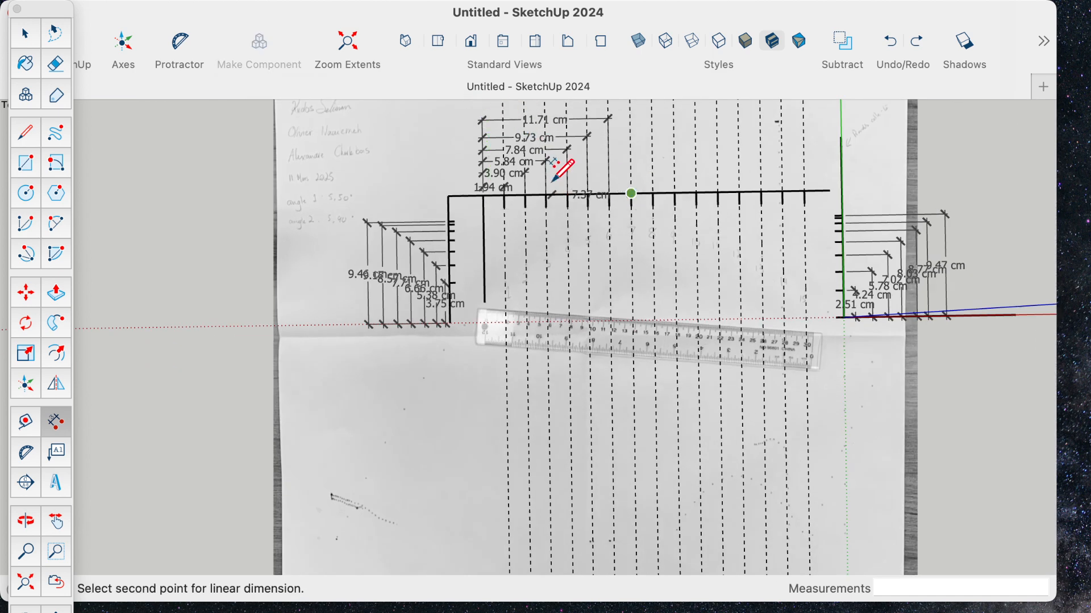
pyautogui.click(484, 195)
pyautogui.click(498, 104)
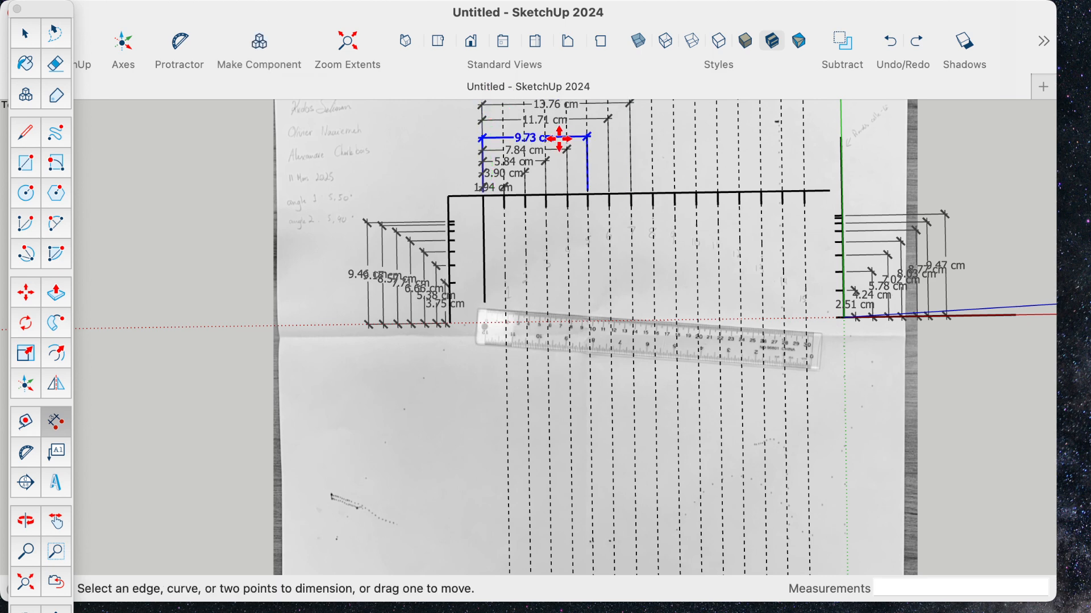
pyautogui.click(653, 193)
pyautogui.click(484, 196)
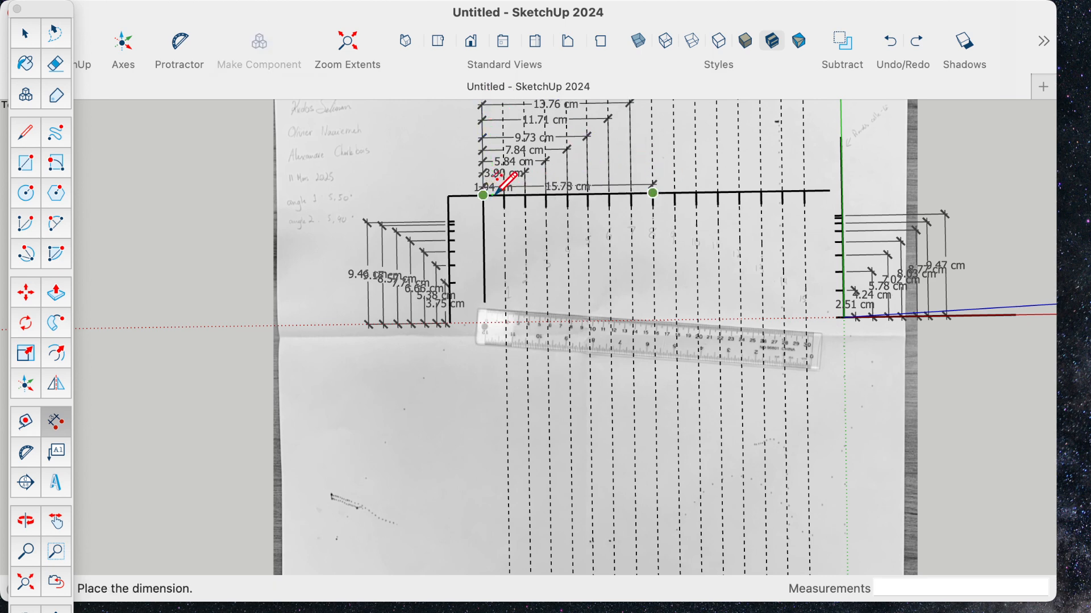
pyautogui.scroll(-3, 499, 177)
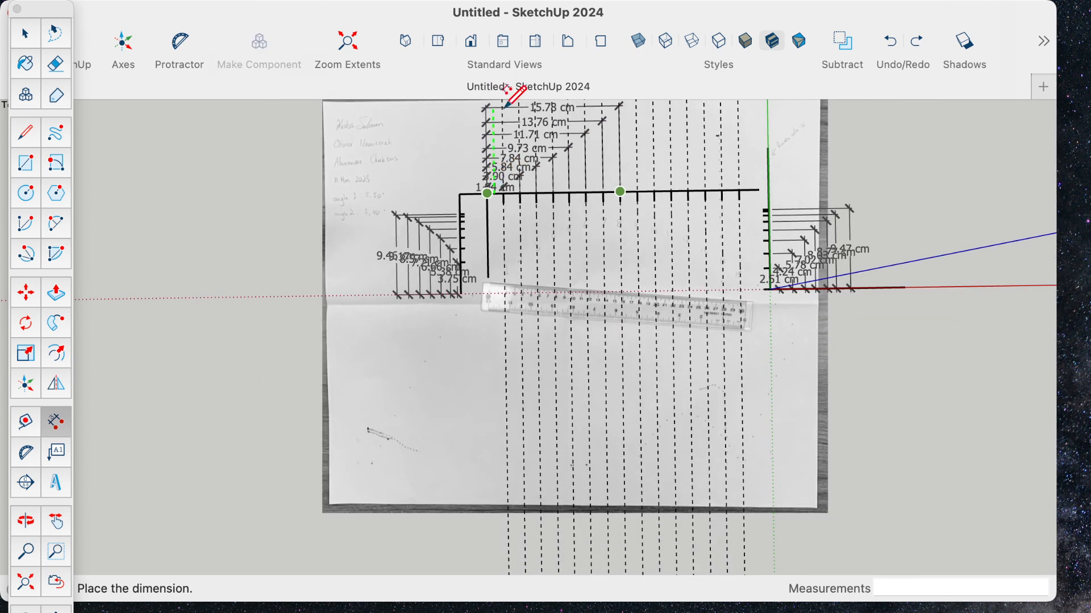
pyautogui.click(495, 106)
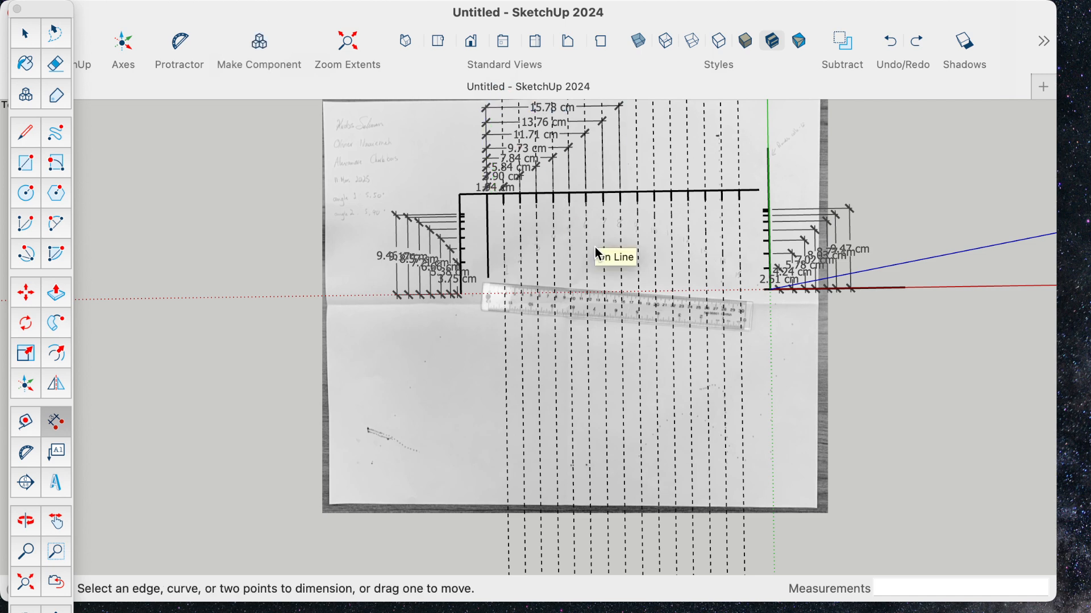
# - Dimension the horizontal distances from the vertical reference line to the ninth and tenth ticks, placing them above the eighth tick's dimension
pyautogui.keyDown('shift'); pyautogui.moveTo(597, 254); pyautogui.dragTo(591, 384, button='middle'); pyautogui.keyUp('shift')
pyautogui.click(640, 335)
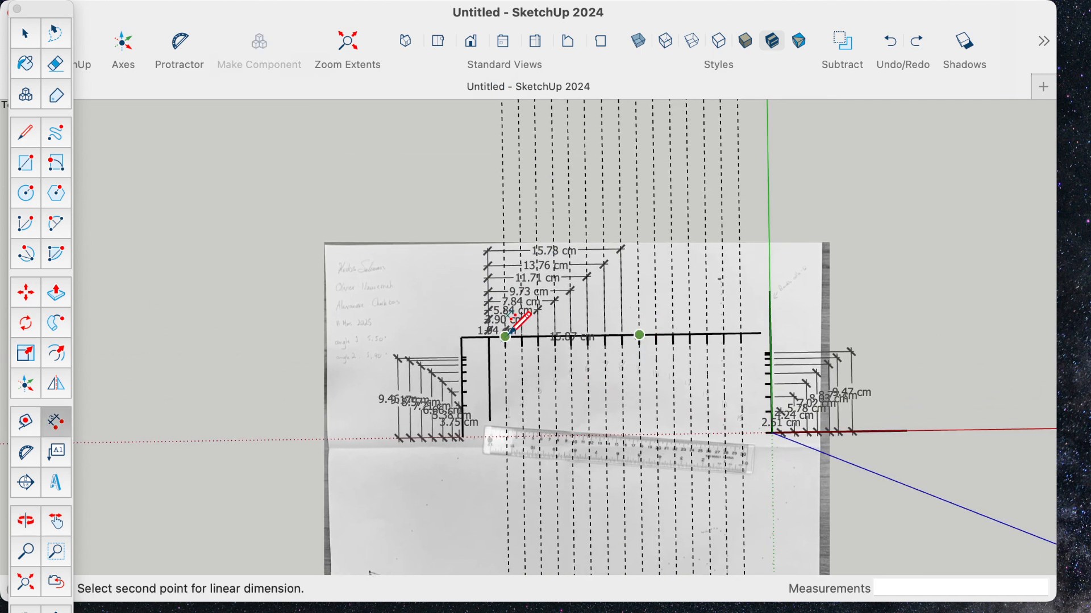
pyautogui.click(490, 232)
pyautogui.click(658, 335)
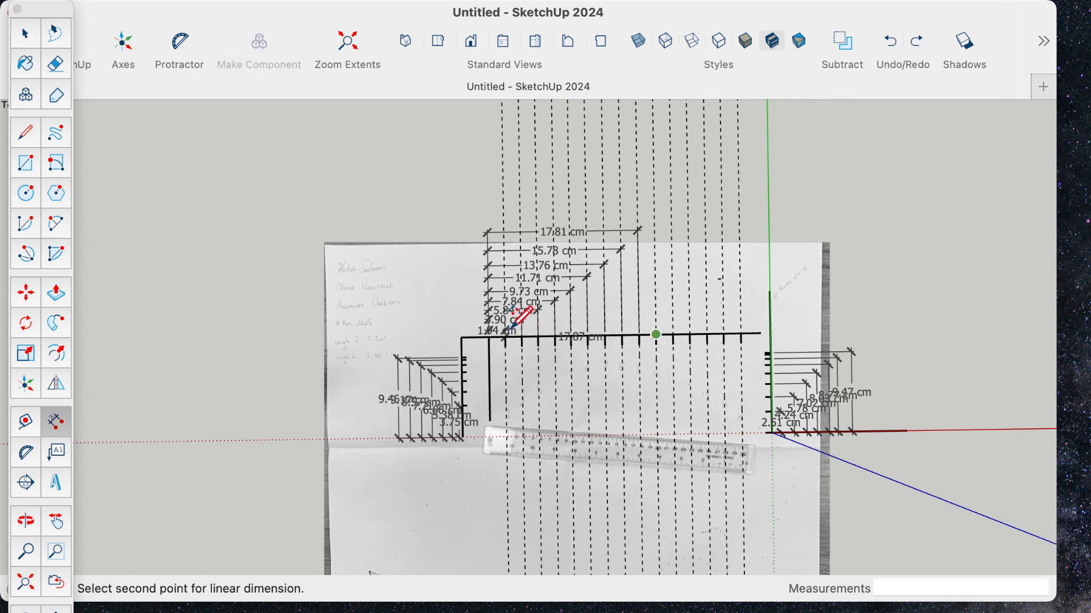
pyautogui.click(490, 336)
pyautogui.click(492, 210)
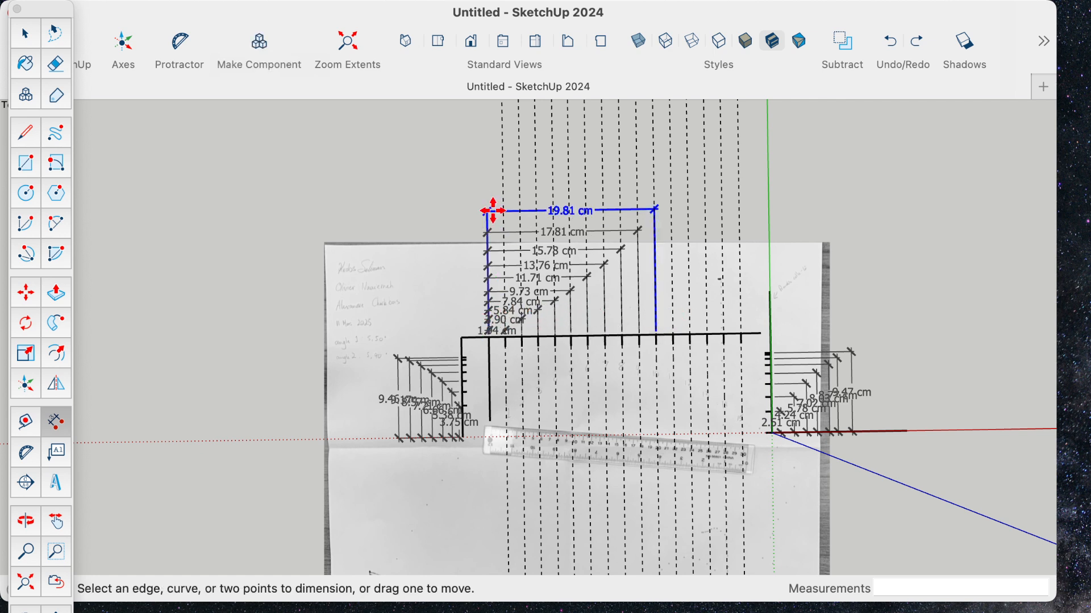
# - Dimension the horizontal distances from the vertical reference line to the eleventh and twelfth ticks, above the existing stack
pyautogui.click(674, 335)
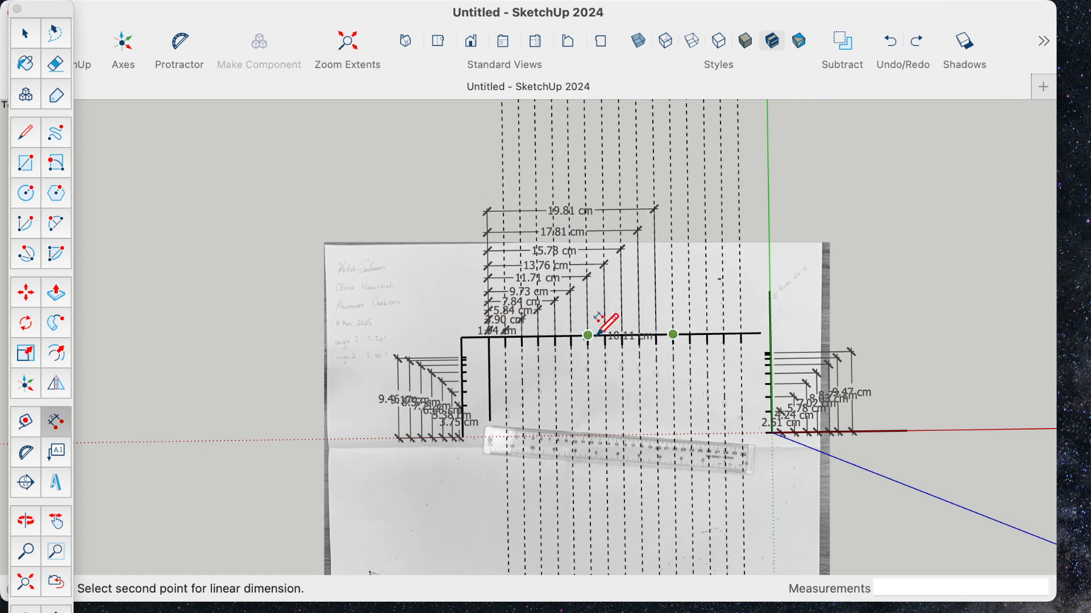
pyautogui.click(489, 337)
pyautogui.click(503, 198)
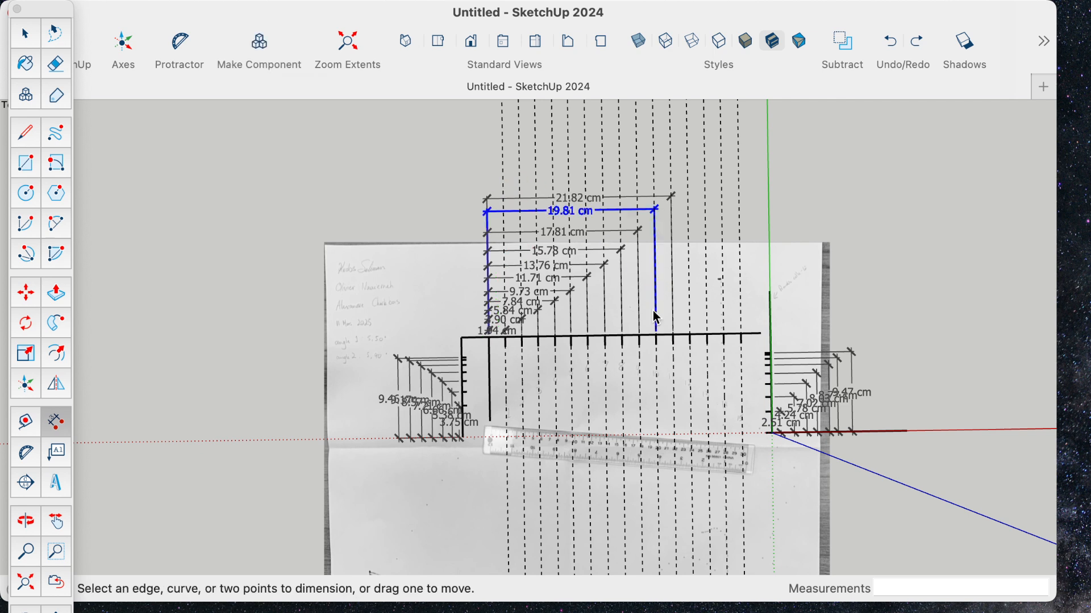
pyautogui.click(691, 335)
pyautogui.click(490, 337)
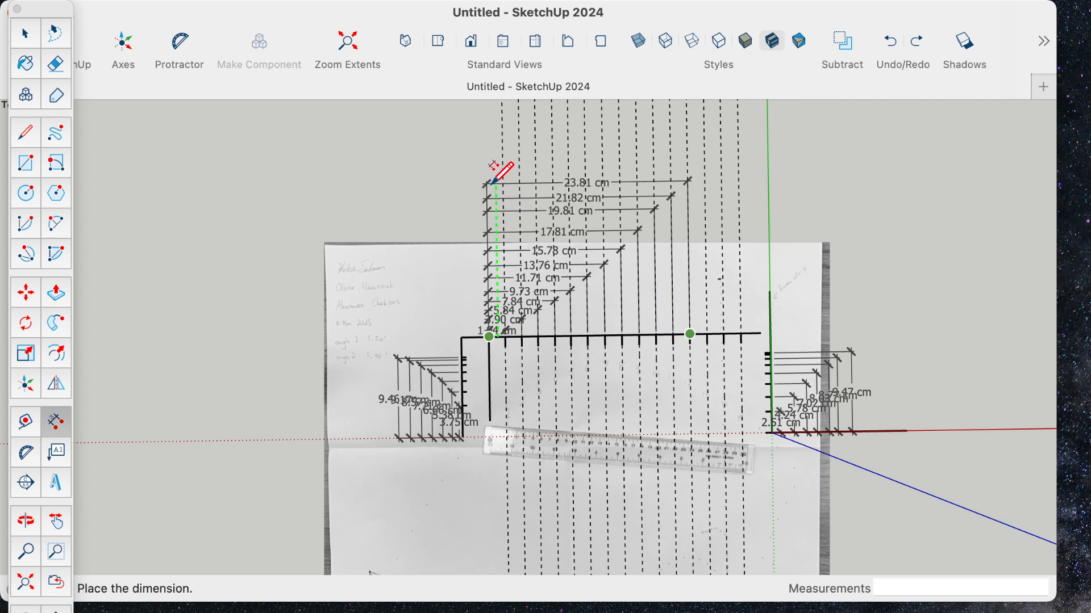
pyautogui.click(493, 182)
# - Dimension the horizontal distances from the vertical reference line to the thirteenth and fourteenth ticks, above the twelfth tick's dimension
pyautogui.click(707, 334)
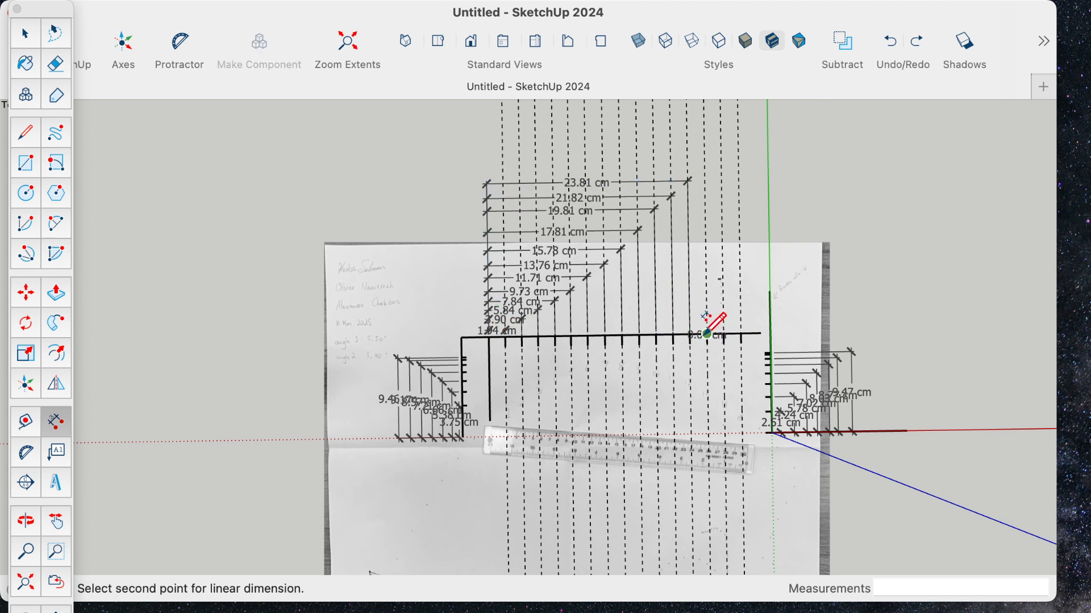
pyautogui.click(490, 337)
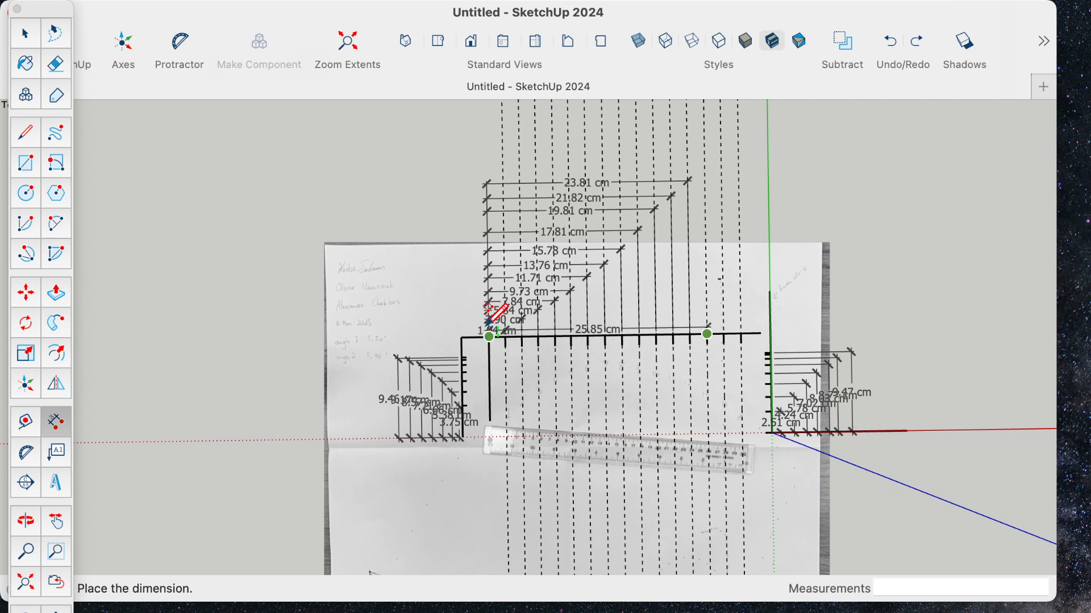
pyautogui.click(492, 164)
pyautogui.click(725, 335)
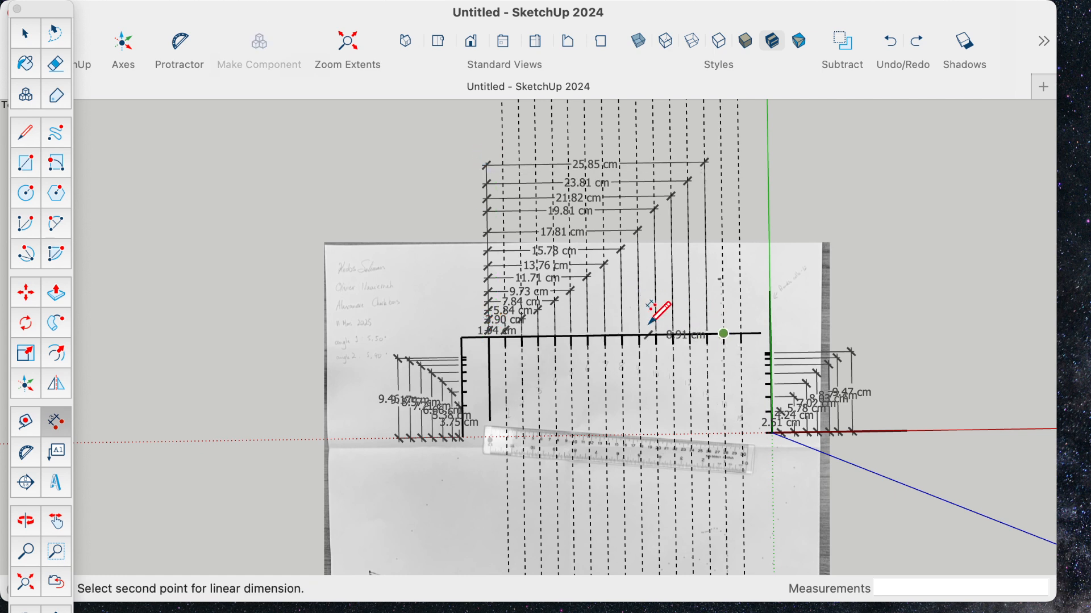
pyautogui.click(490, 336)
pyautogui.click(489, 148)
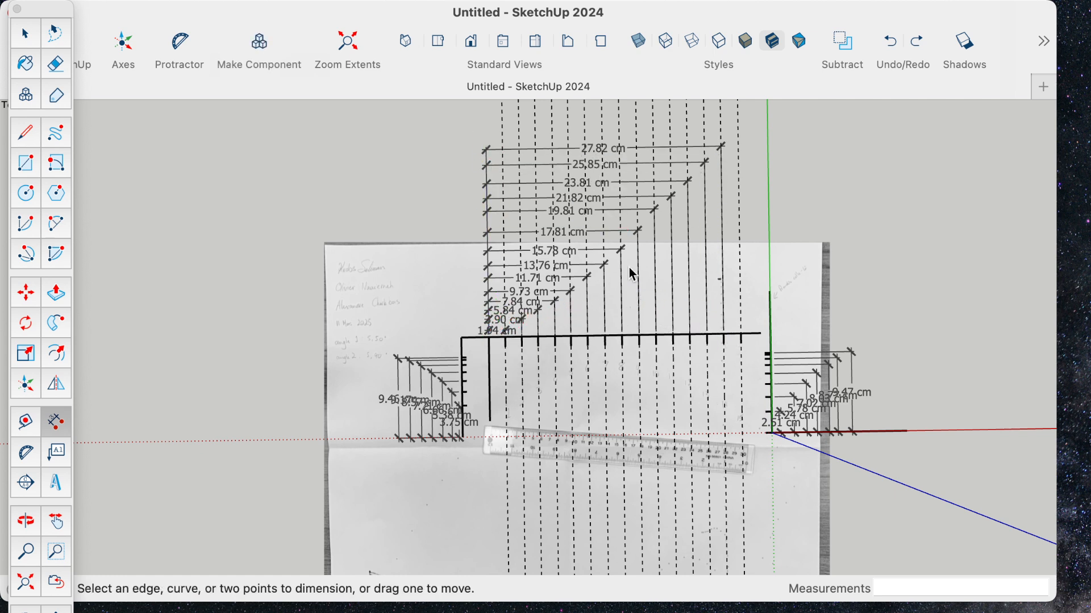
# - Dimension the horizontal distance from the vertical reference line to the fifteenth tick, at the top of the dimension stack
pyautogui.click(741, 334)
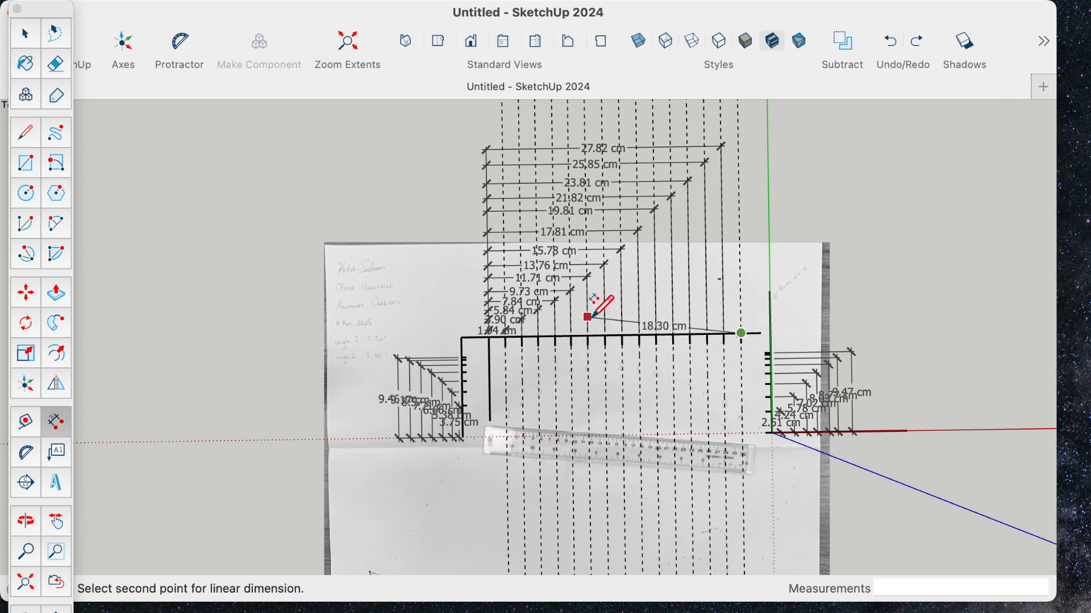
pyautogui.click(489, 336)
pyautogui.click(483, 132)
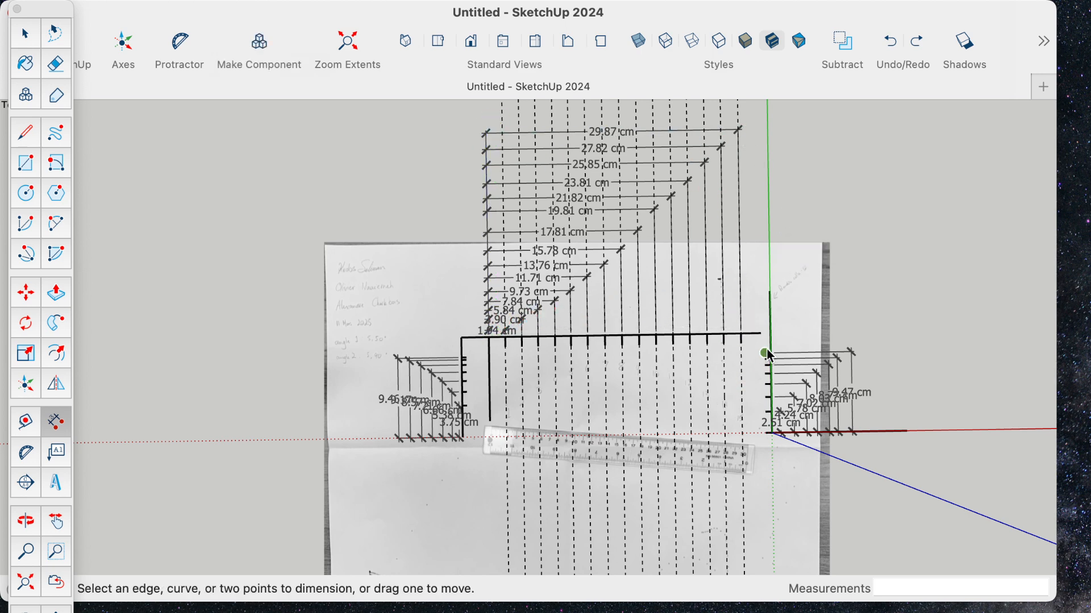
# - Delete all the guide lines running through the tick line
pyautogui.scroll(-5, 773, 341)
pyautogui.scroll(8, 710, 386)
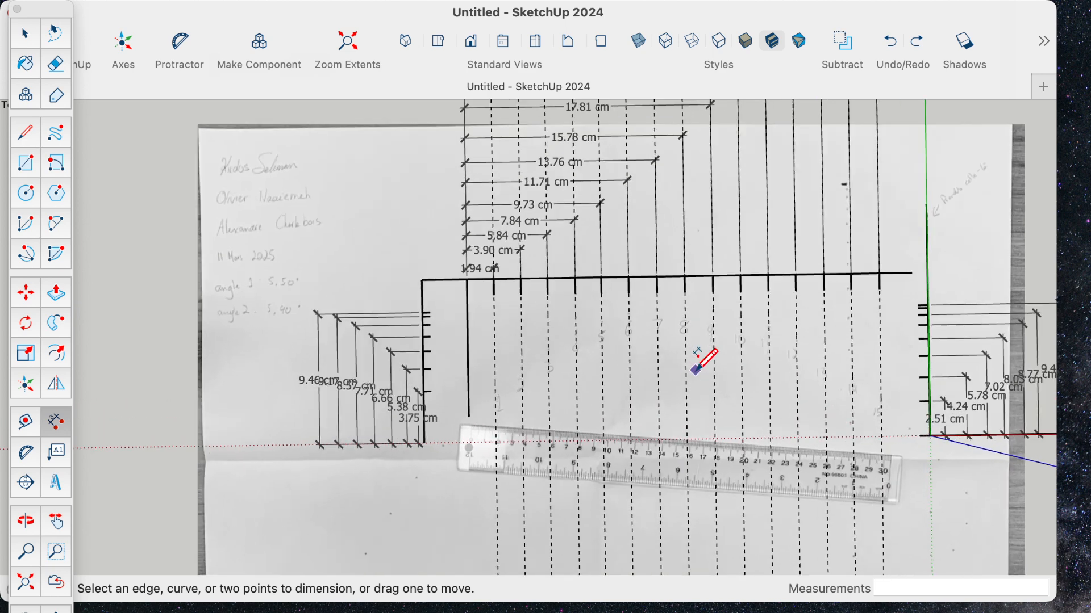
pyautogui.scroll(3, 698, 369)
pyautogui.scroll(-8, 731, 329)
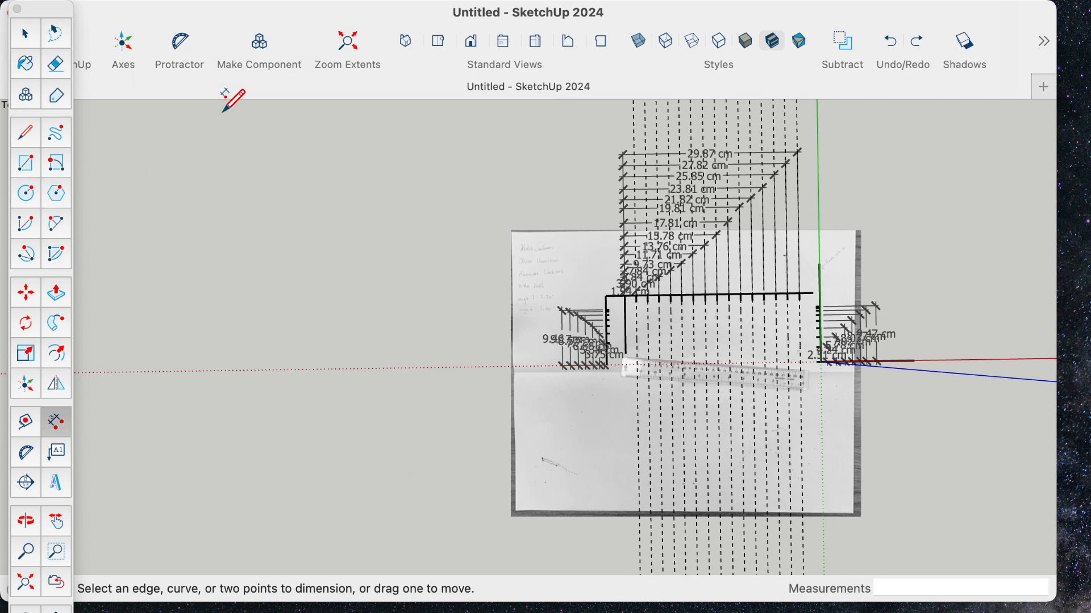
pyautogui.click(177, 11)
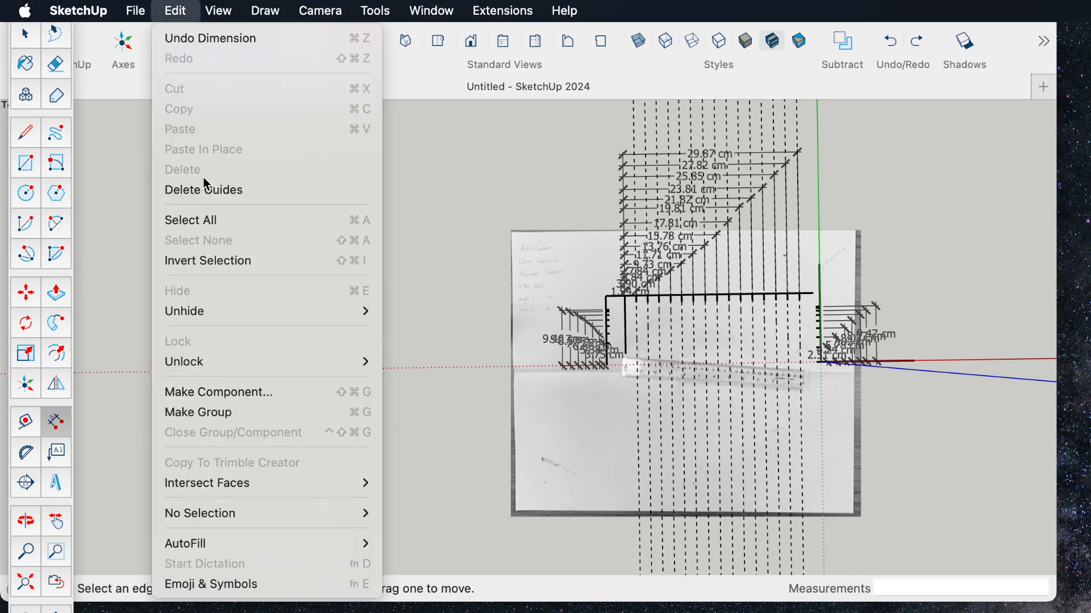
pyautogui.click(203, 187)
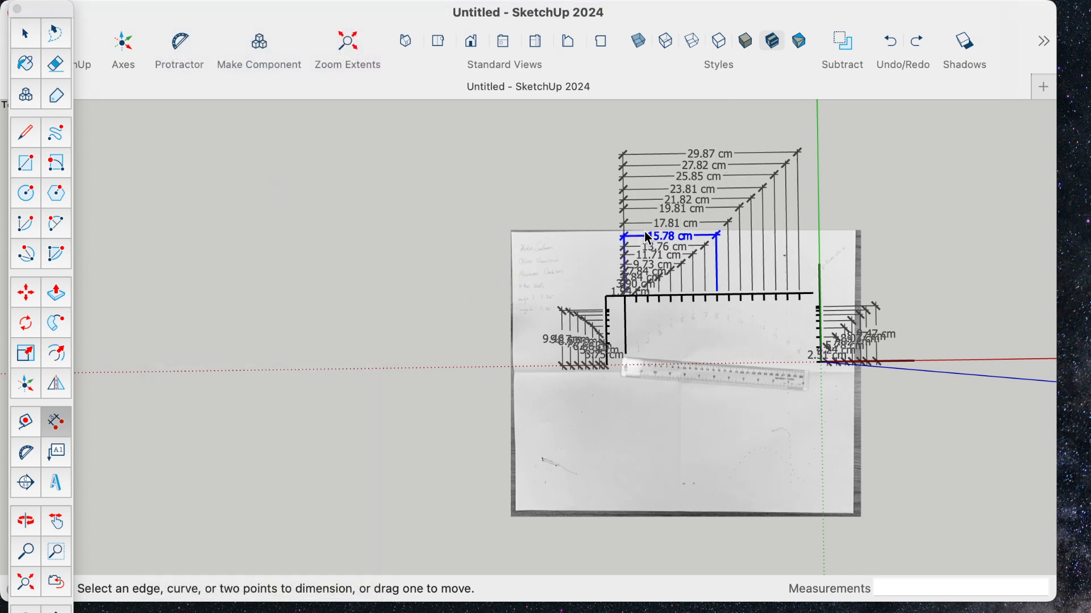
# - Switch the camera to the standard Top view to see the dimensioned tick line straight on
pyautogui.keyDown('shift'); pyautogui.moveTo(549, 335); pyautogui.dragTo(414, 316, button='middle'); pyautogui.keyUp('shift')
pyautogui.scroll(5, 549, 328)
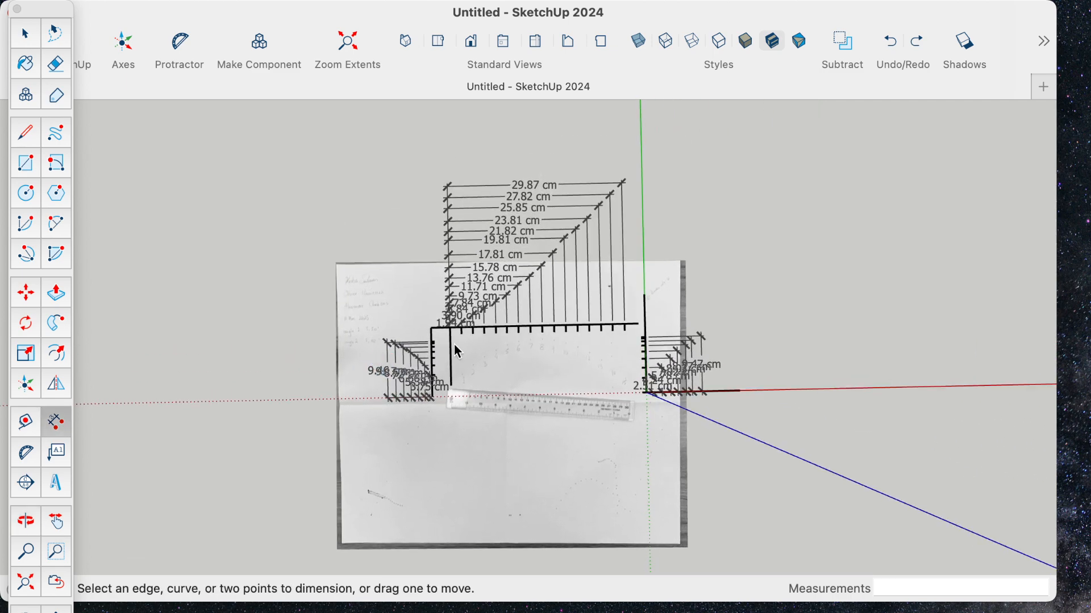
pyautogui.moveTo(549, 328)
pyautogui.mouseDown()
pyautogui.moveTo(580, 389)
pyautogui.moveTo(570, 309)
pyautogui.moveTo(570, 418)
pyautogui.moveTo(516, 404)
pyautogui.moveTo(586, 455)
pyautogui.mouseUp()
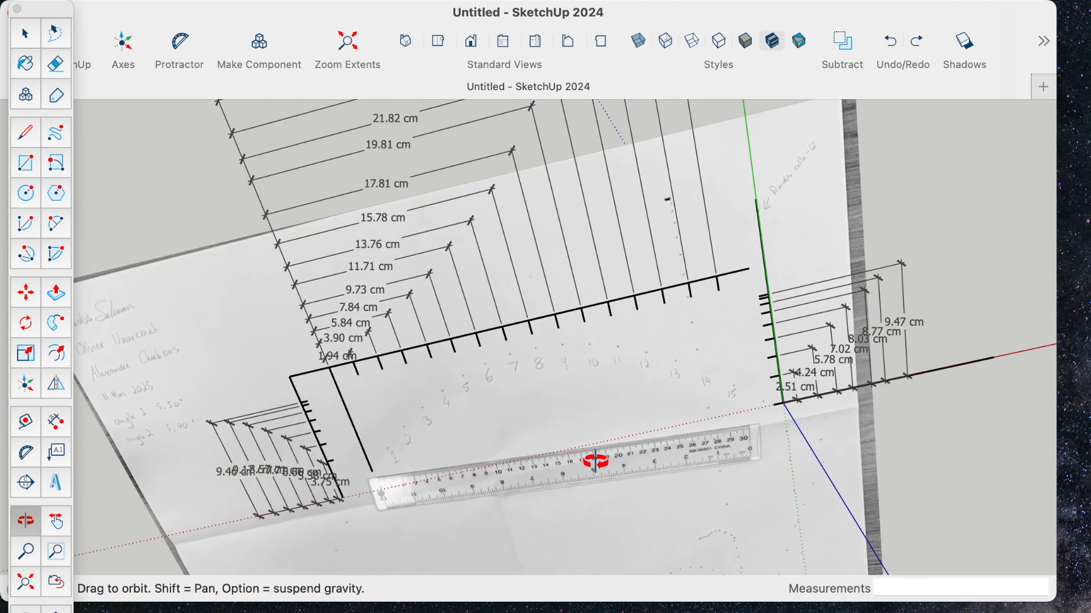
pyautogui.press('d')
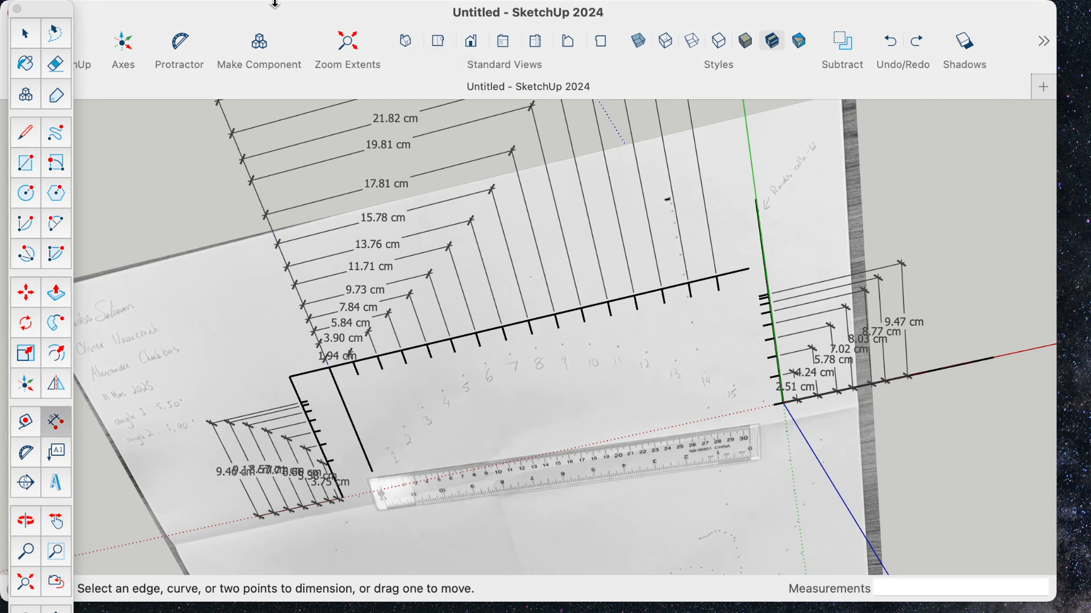
pyautogui.click(438, 40)
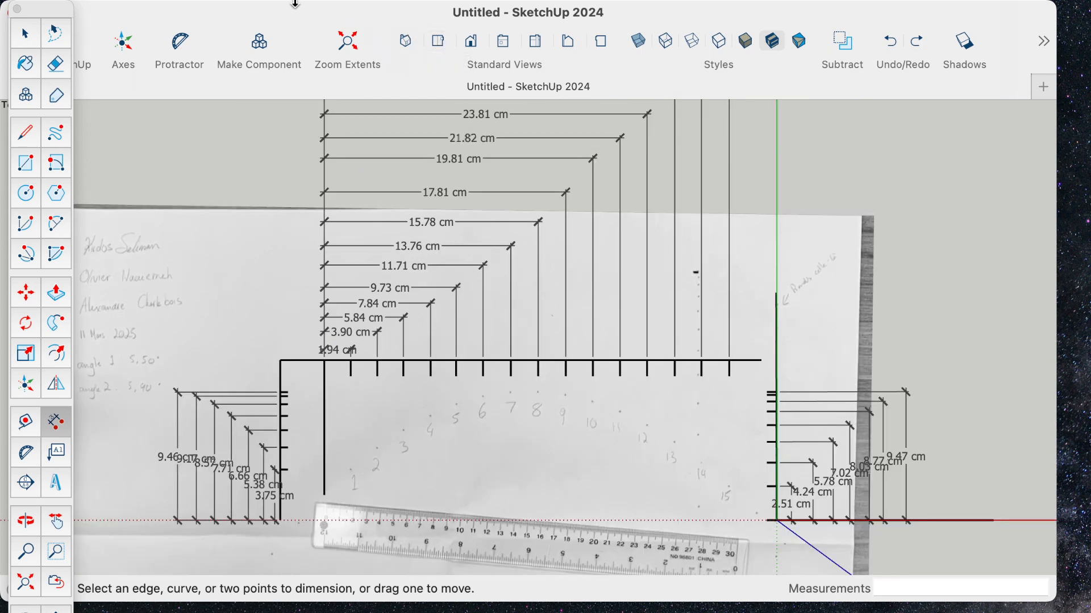
pyautogui.moveTo(277, 16)
pyautogui.click(218, 11)
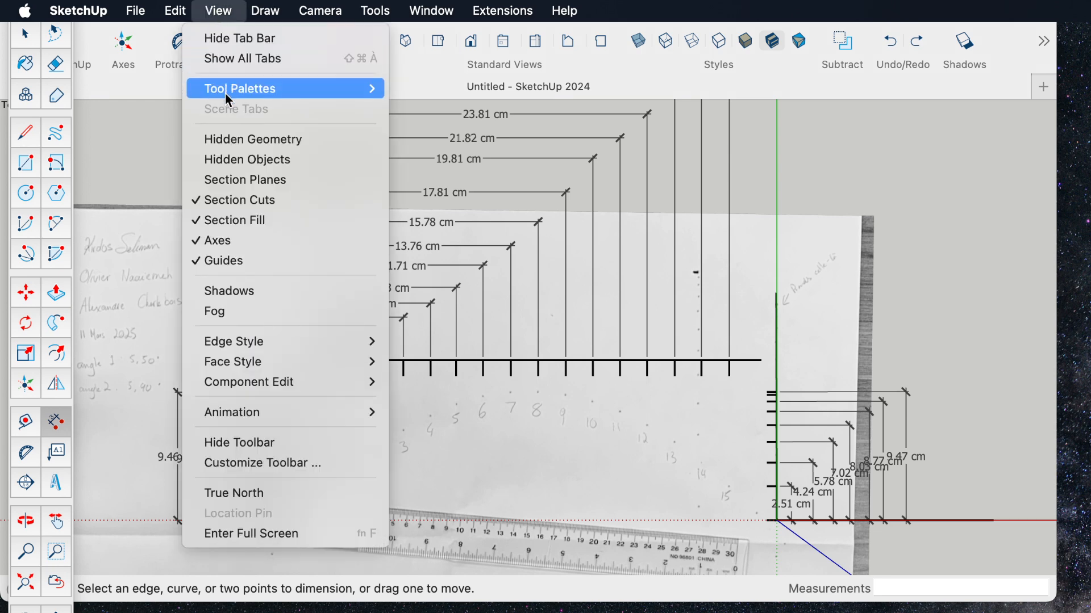
pyautogui.moveTo(320, 11)
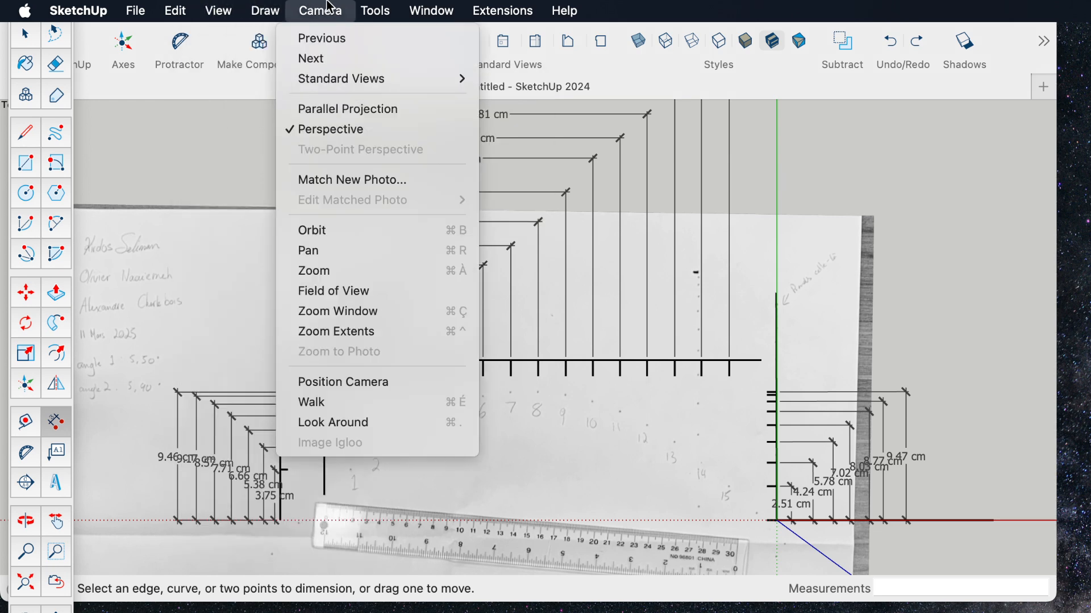
pyautogui.moveTo(341, 78)
pyautogui.click(509, 82)
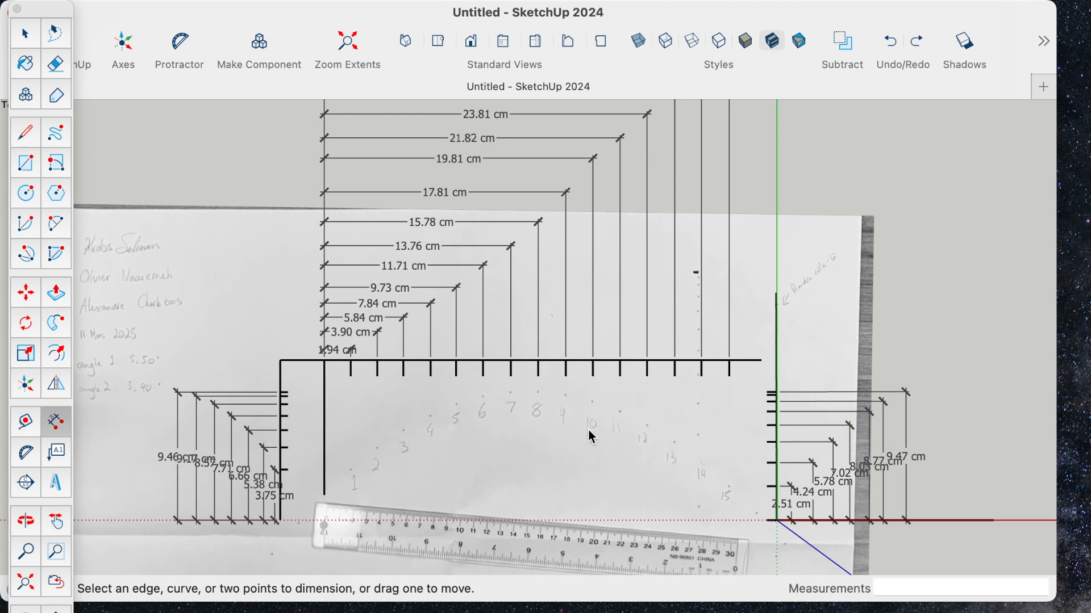
# - Examine the dimensioned tick line and numbered points from several angles
pyautogui.press('h')
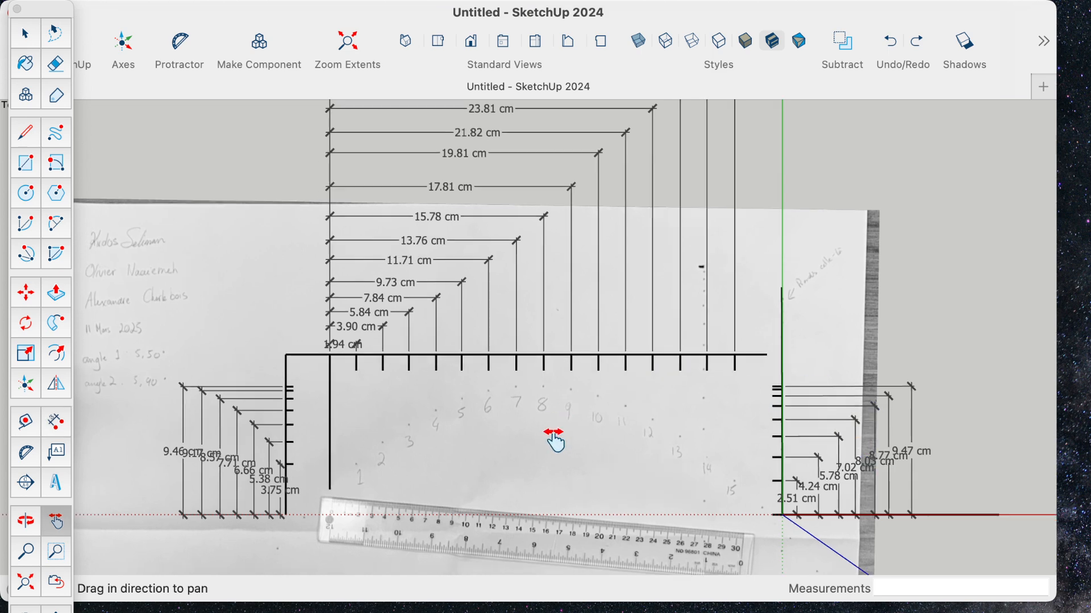
pyautogui.moveTo(554, 440)
pyautogui.mouseDown()
pyautogui.moveTo(590, 418)
pyautogui.moveTo(602, 490)
pyautogui.moveTo(611, 483)
pyautogui.moveTo(602, 482)
pyautogui.mouseUp()
pyautogui.scroll(3, 459, 463)
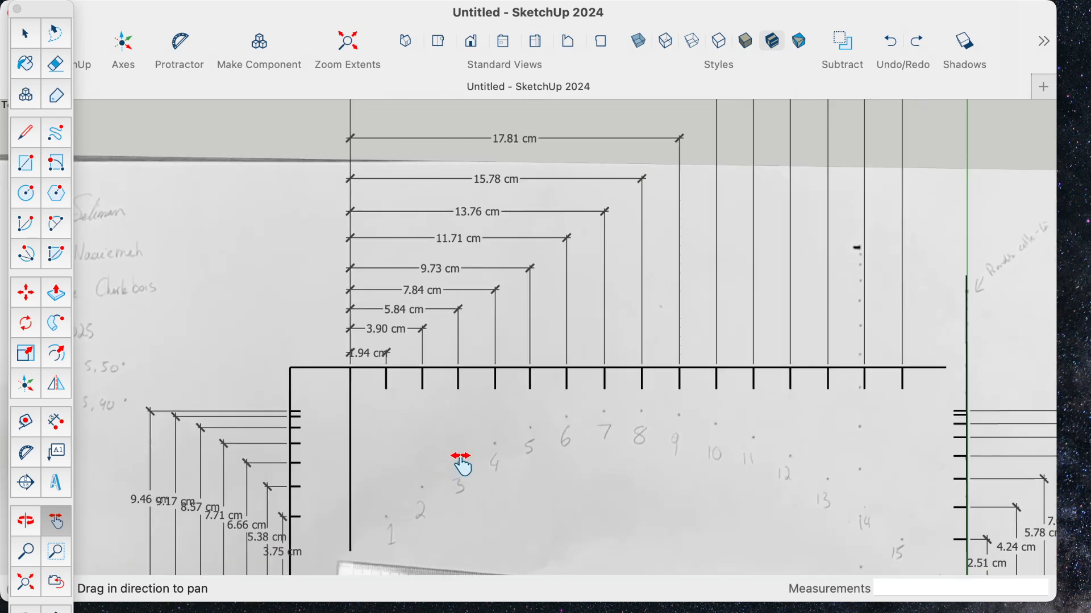
pyautogui.press('o')
pyautogui.moveTo(458, 463)
pyautogui.mouseDown()
pyautogui.moveTo(492, 470)
pyautogui.moveTo(496, 505)
pyautogui.mouseUp()
pyautogui.press('h')
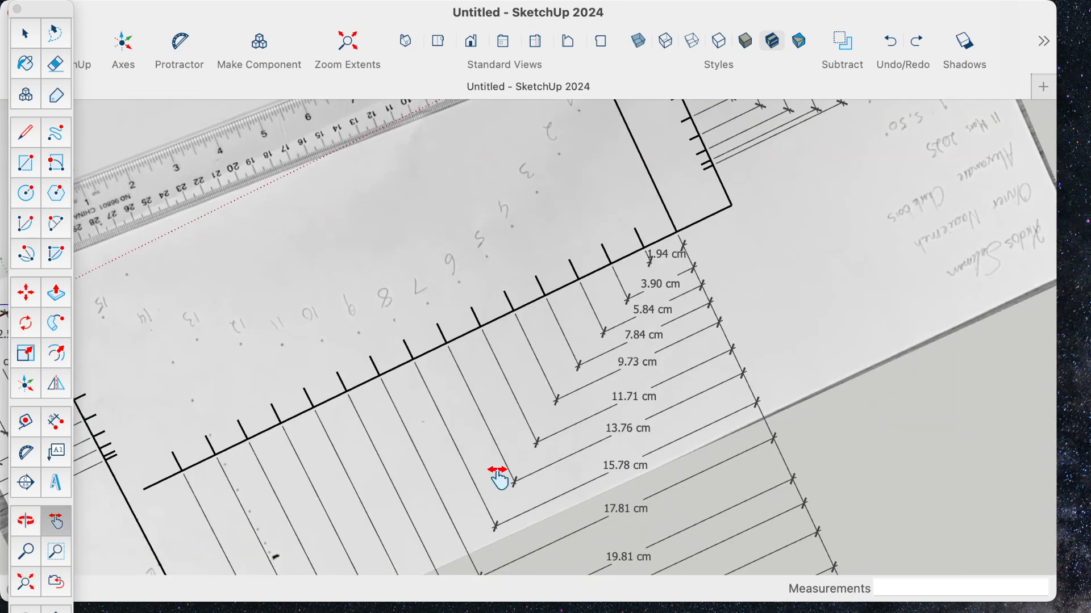
pyautogui.press('o')
pyautogui.moveTo(549, 375); pyautogui.dragTo(477, 284)
pyautogui.moveTo(477, 284); pyautogui.dragTo(543, 331, button='middle')
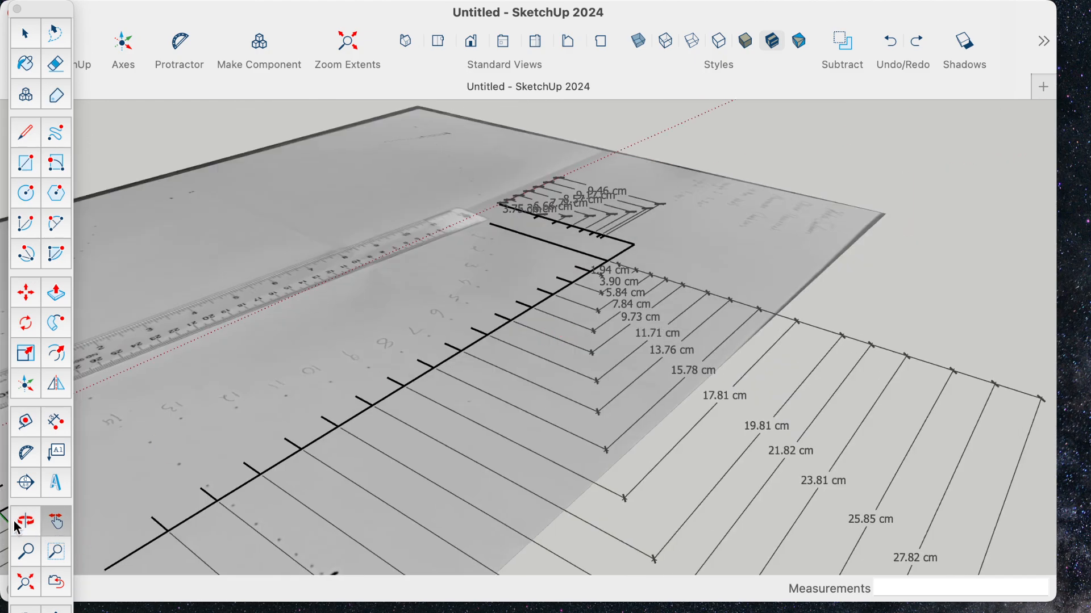
pyautogui.click(17, 528)
pyautogui.moveTo(501, 421); pyautogui.dragTo(720, 340)
# - Return the camera to the standard Top view, framing the full stack of horizontal dimensions
pyautogui.moveTo(365, 4)
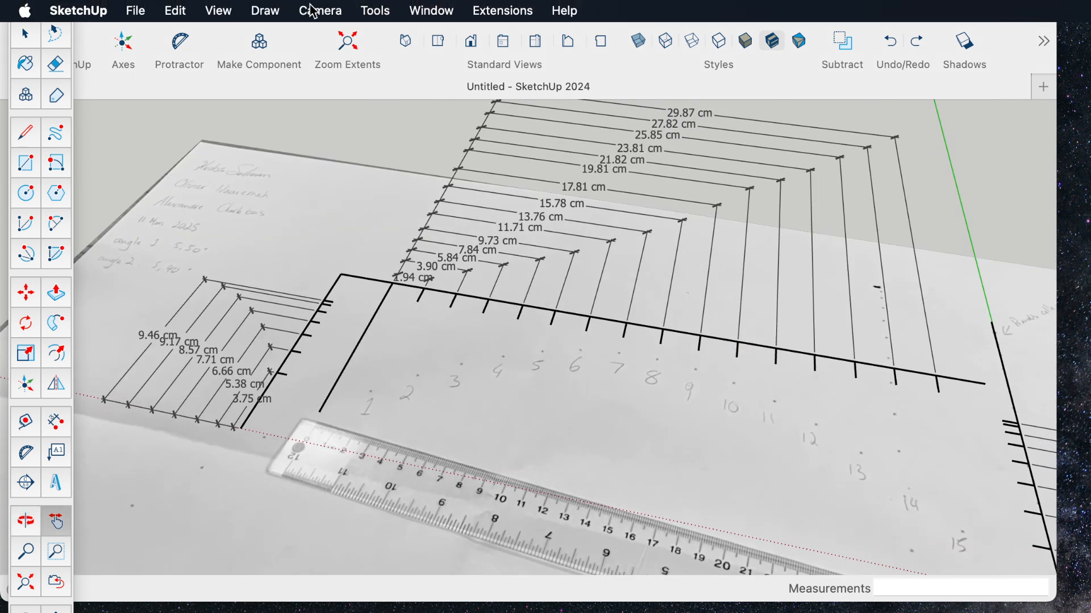
pyautogui.click(314, 11)
pyautogui.moveTo(358, 77)
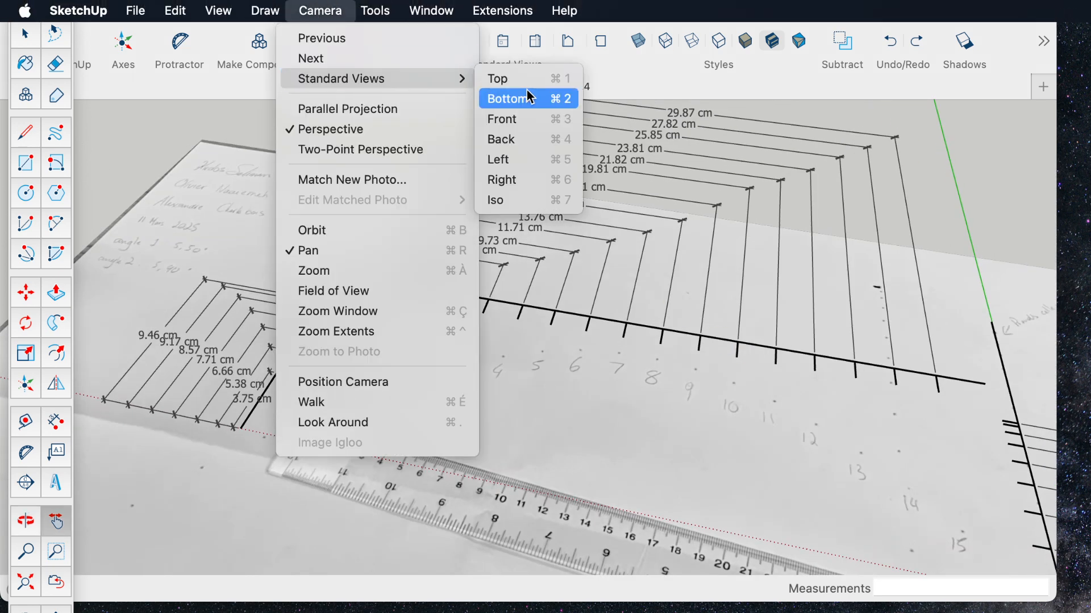
pyautogui.click(500, 79)
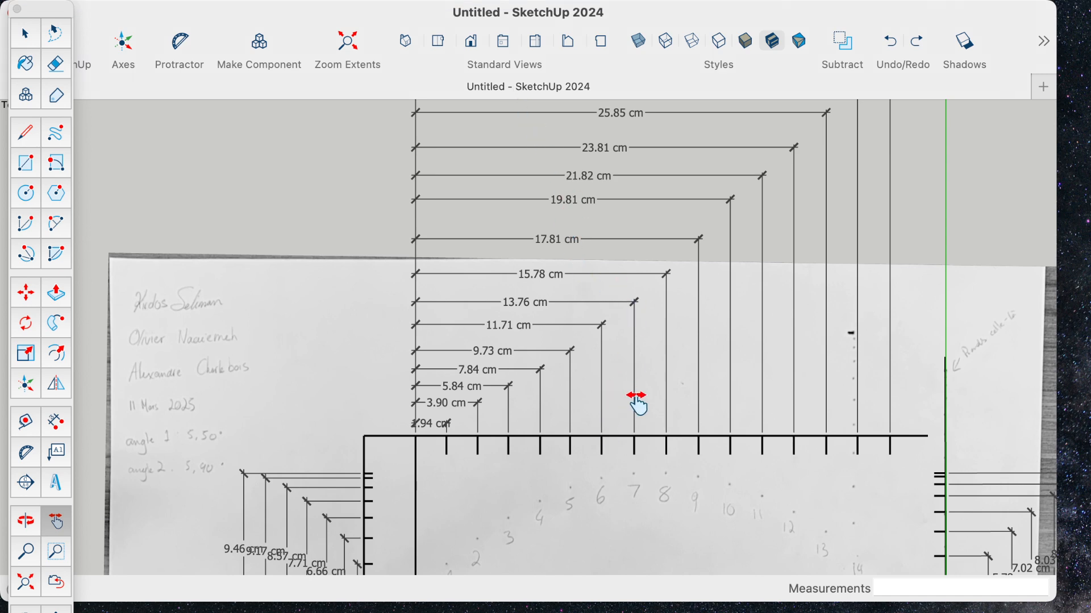
pyautogui.moveTo(648, 414)
pyautogui.mouseDown()
pyautogui.moveTo(562, 292)
pyautogui.moveTo(585, 348)
pyautogui.moveTo(548, 400)
pyautogui.moveTo(550, 436)
pyautogui.mouseUp()
pyautogui.moveTo(582, 316); pyautogui.dragTo(581, 409)
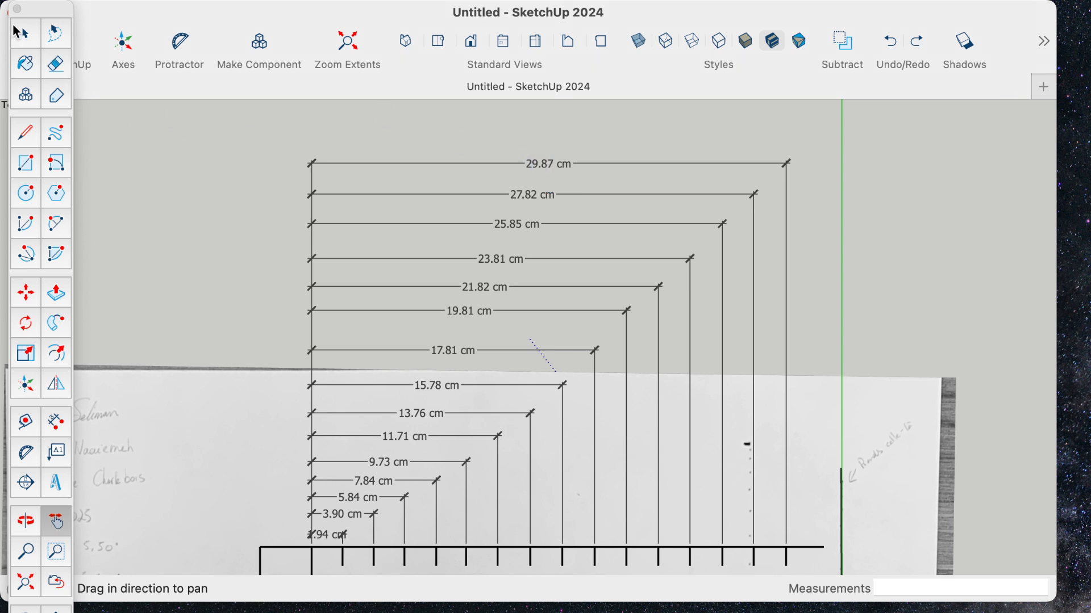
# - Lower the horizontal dimensions of the ninth to fifteenth ticks to tighten and even out the stack's spacing
pyautogui.press('space')
pyautogui.click(538, 168)
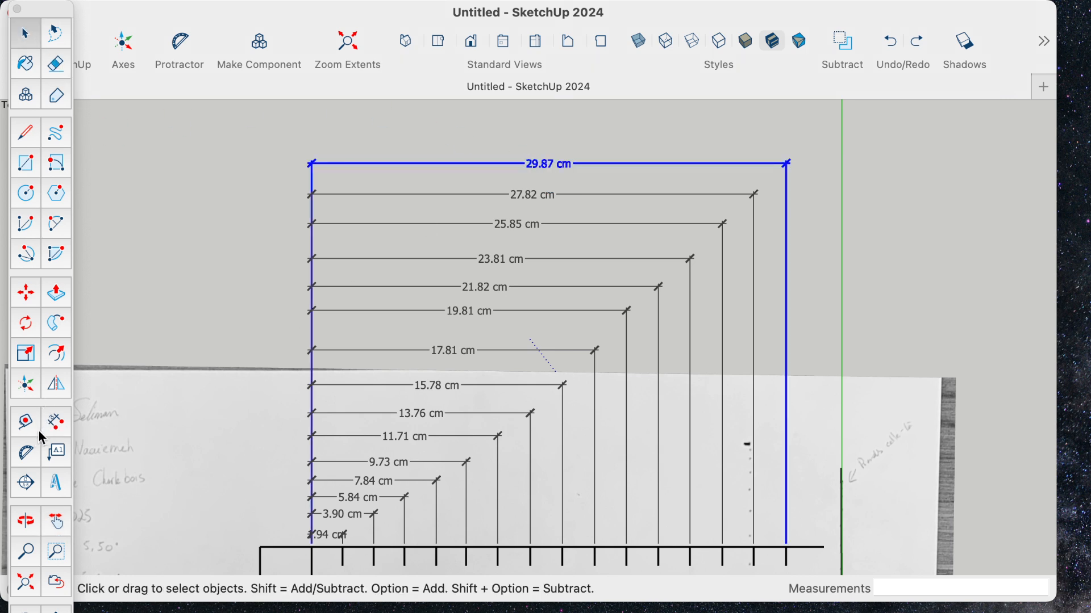
pyautogui.click(57, 424)
pyautogui.moveTo(550, 165); pyautogui.dragTo(539, 218)
pyautogui.moveTo(534, 227); pyautogui.dragTo(469, 345)
pyautogui.moveTo(479, 295)
pyautogui.mouseDown()
pyautogui.moveTo(482, 313)
pyautogui.moveTo(493, 302)
pyautogui.mouseUp()
pyautogui.moveTo(511, 242); pyautogui.dragTo(511, 266)
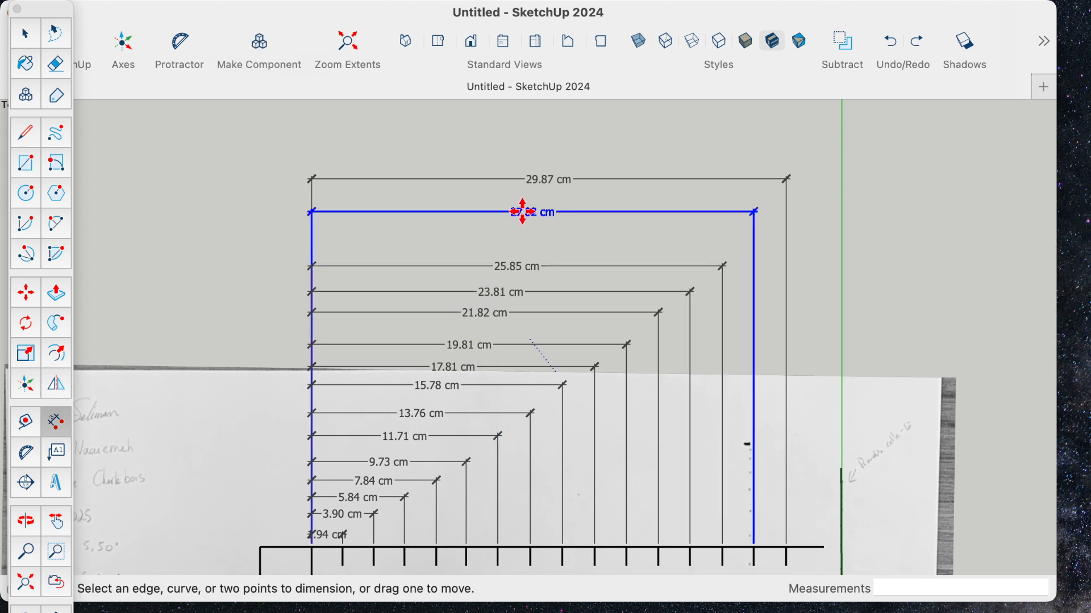
pyautogui.moveTo(518, 212); pyautogui.dragTo(530, 237)
pyautogui.moveTo(545, 187); pyautogui.dragTo(540, 215)
pyautogui.scroll(2, 562, 236)
pyautogui.scroll(-4, 566, 244)
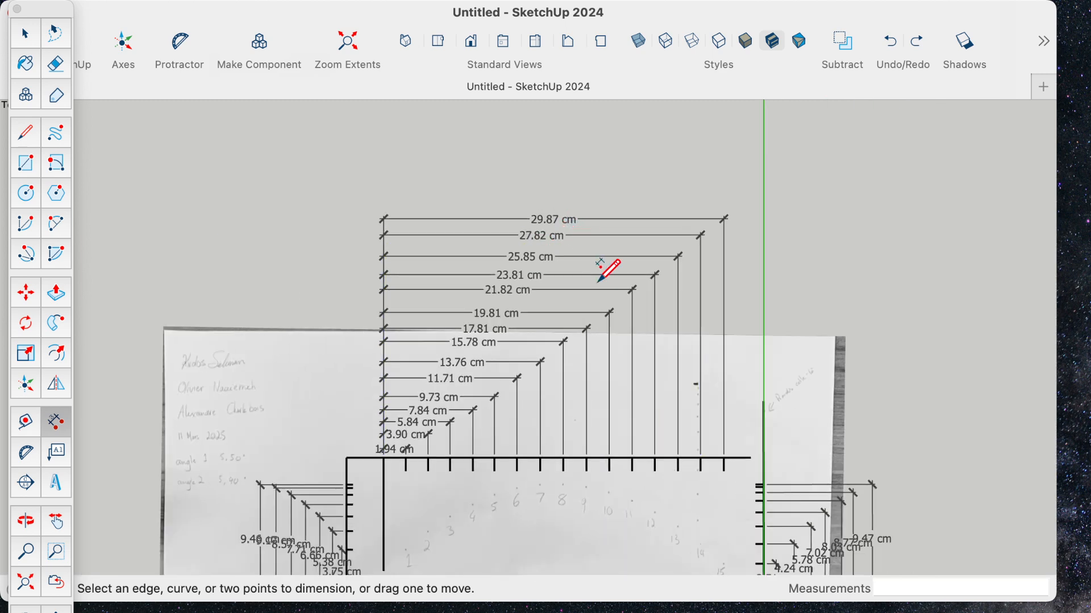
pyautogui.keyDown('shift'); pyautogui.moveTo(607, 268); pyautogui.dragTo(585, 216, button='middle'); pyautogui.keyUp('shift')
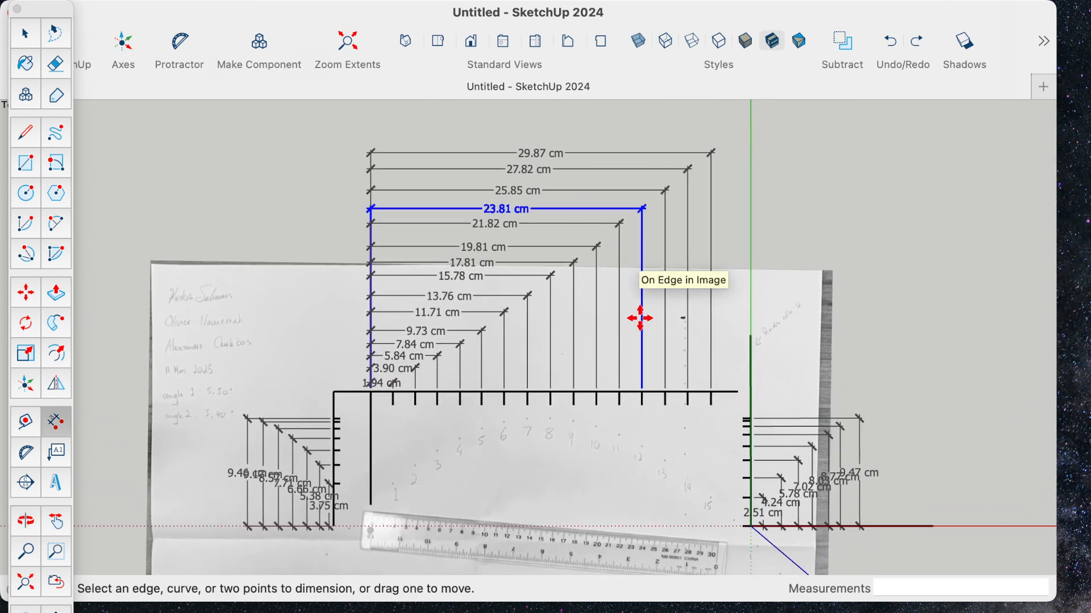
pyautogui.scroll(2, 638, 316)
pyautogui.scroll(-1, 638, 316)
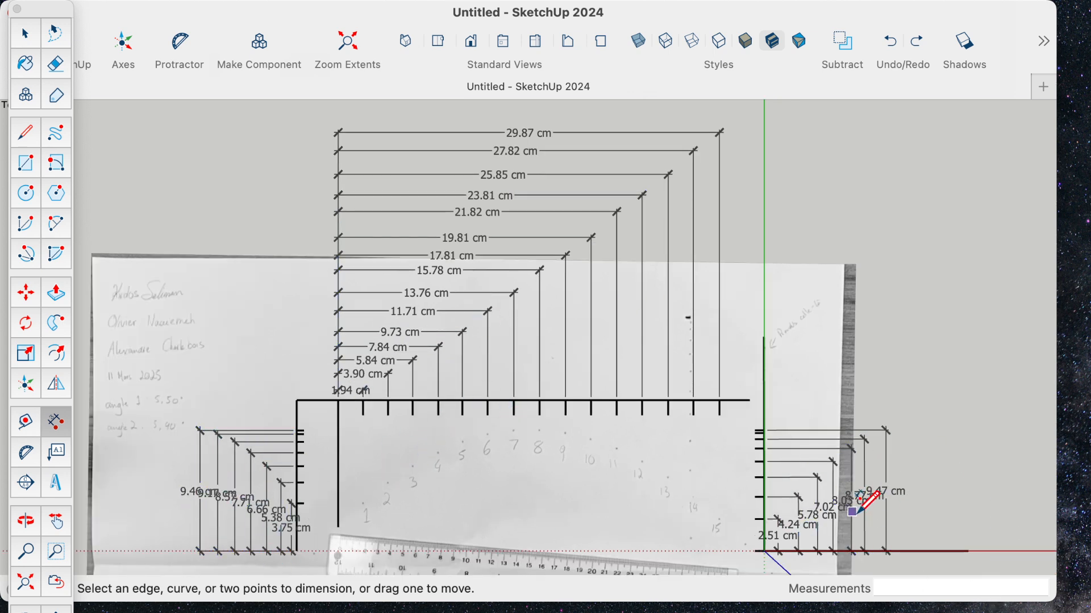
pyautogui.scroll(1, 878, 452)
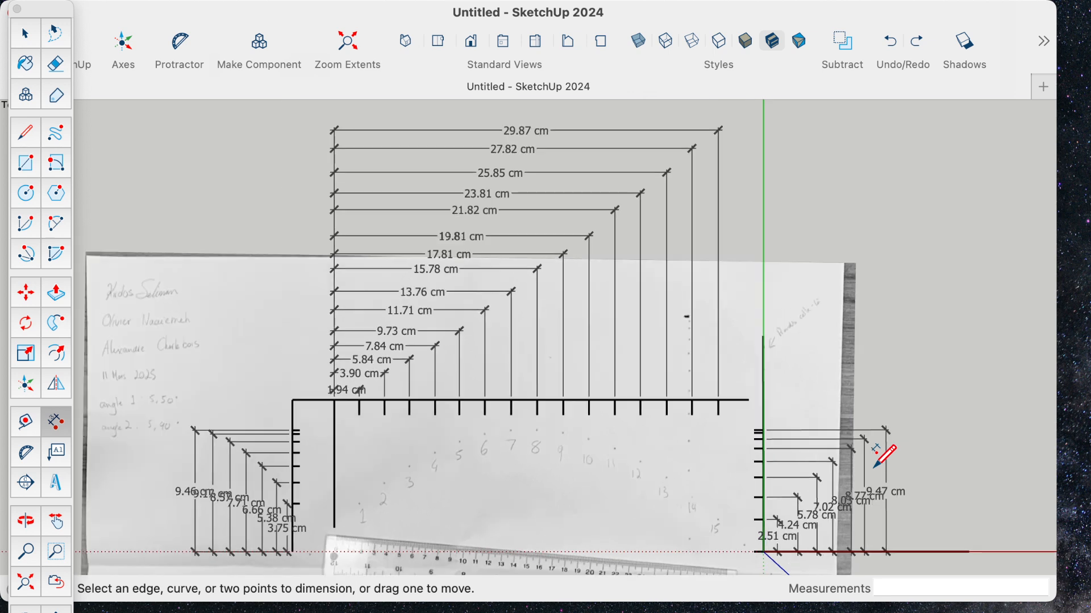